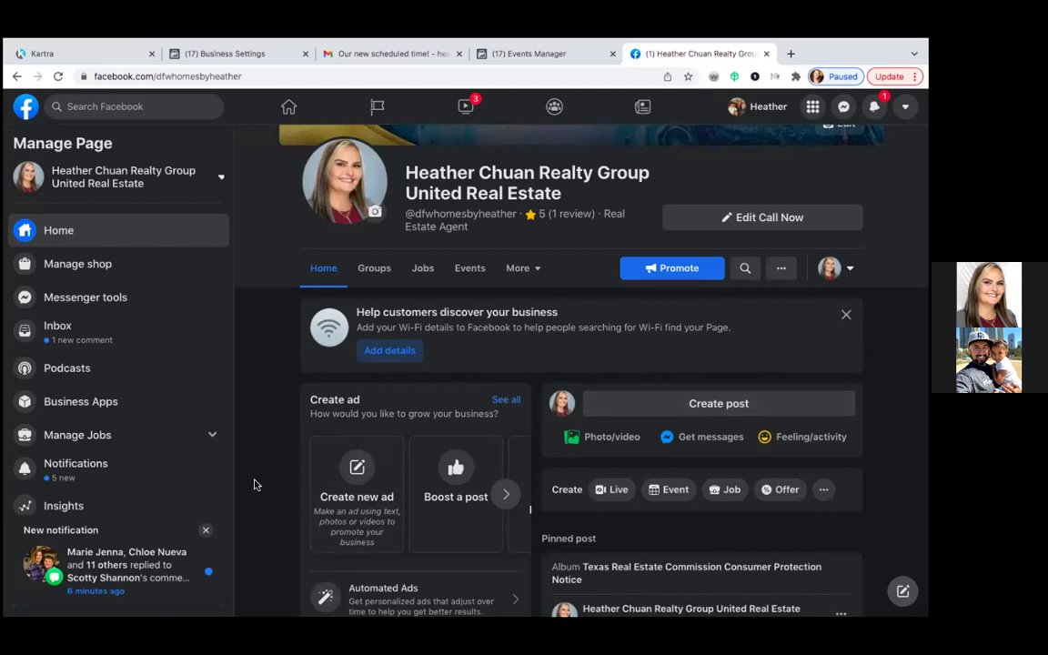
Start a new post on the page and attach the 9.4 MB headshot JPEG from the web photos folder in Downloads
scroll(255, 485, down, 1)
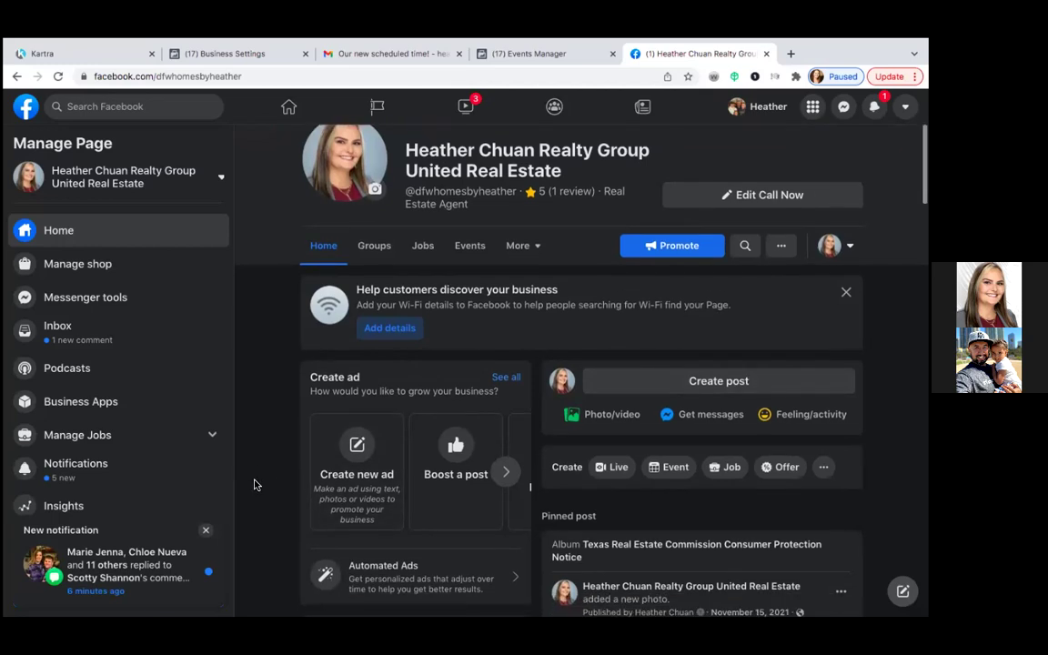
click(737, 389)
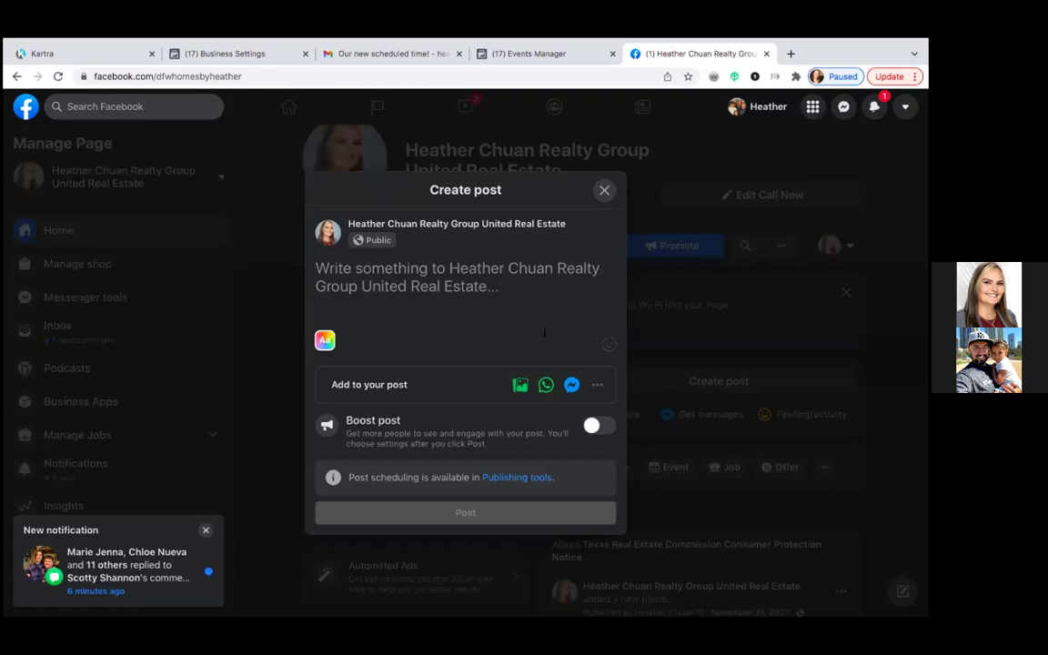
click(523, 386)
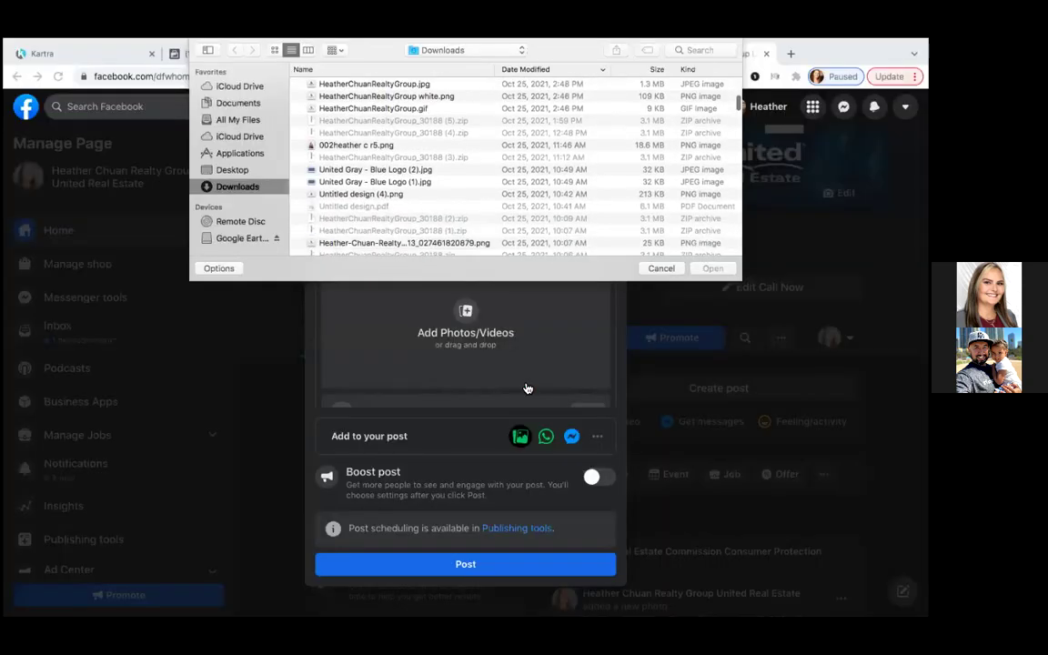
scroll(389, 179, down, 15)
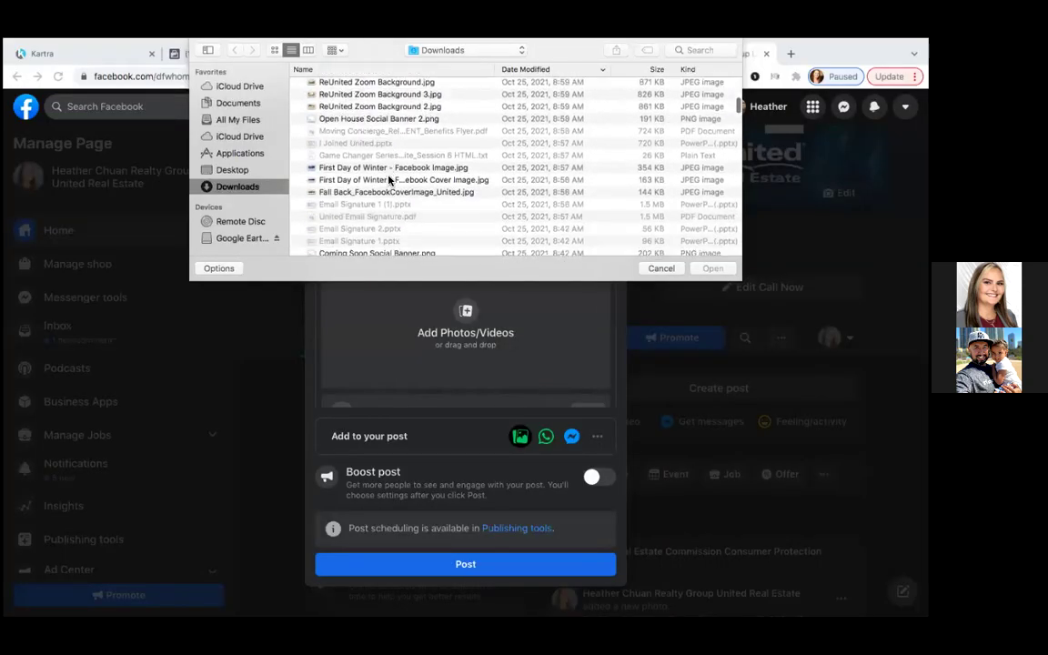
scroll(389, 179, down, 15)
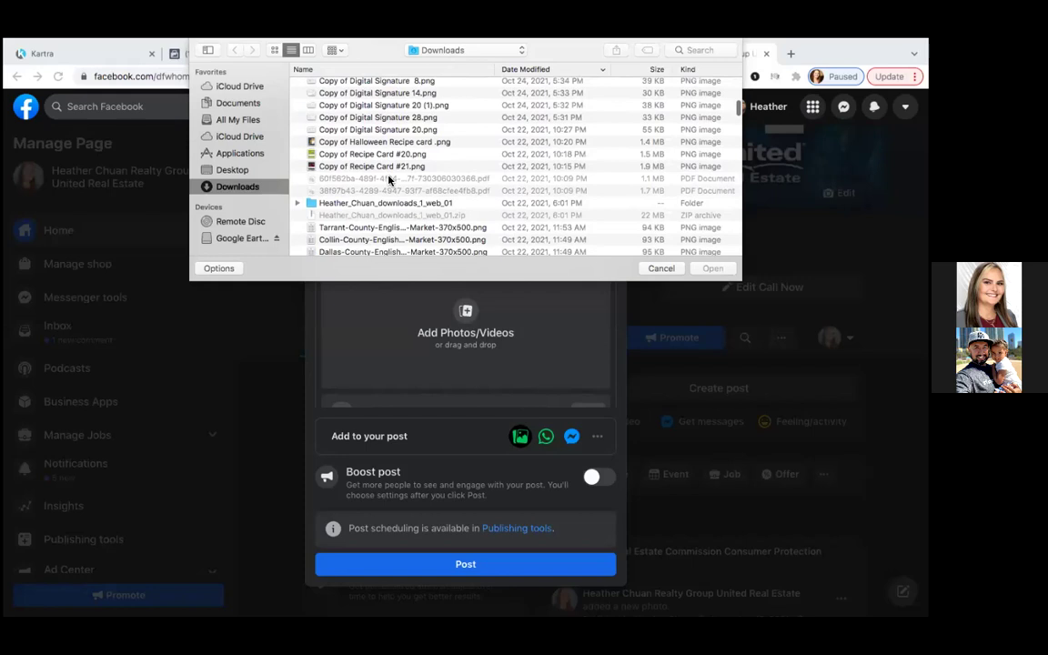
scroll(390, 180, up, 5)
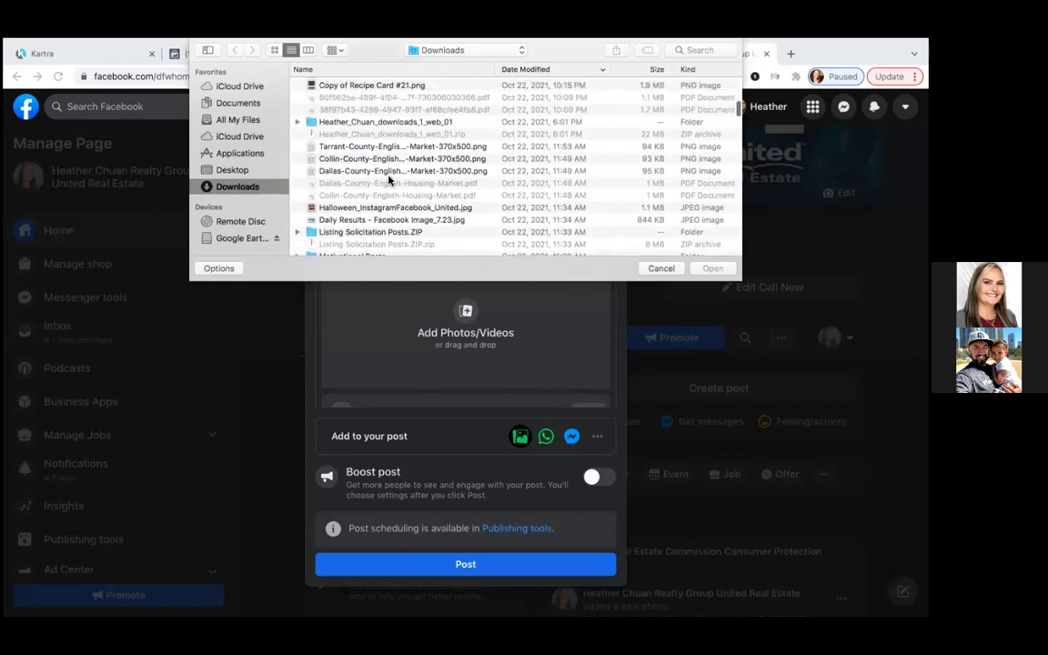
click(386, 125)
double_click(385, 125)
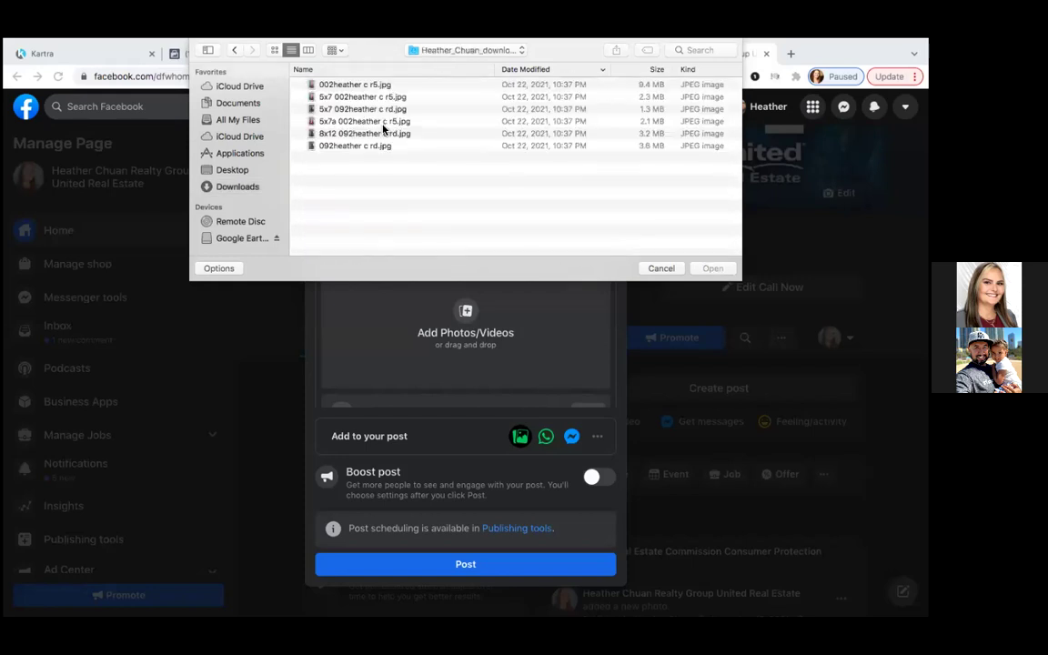
click(328, 83)
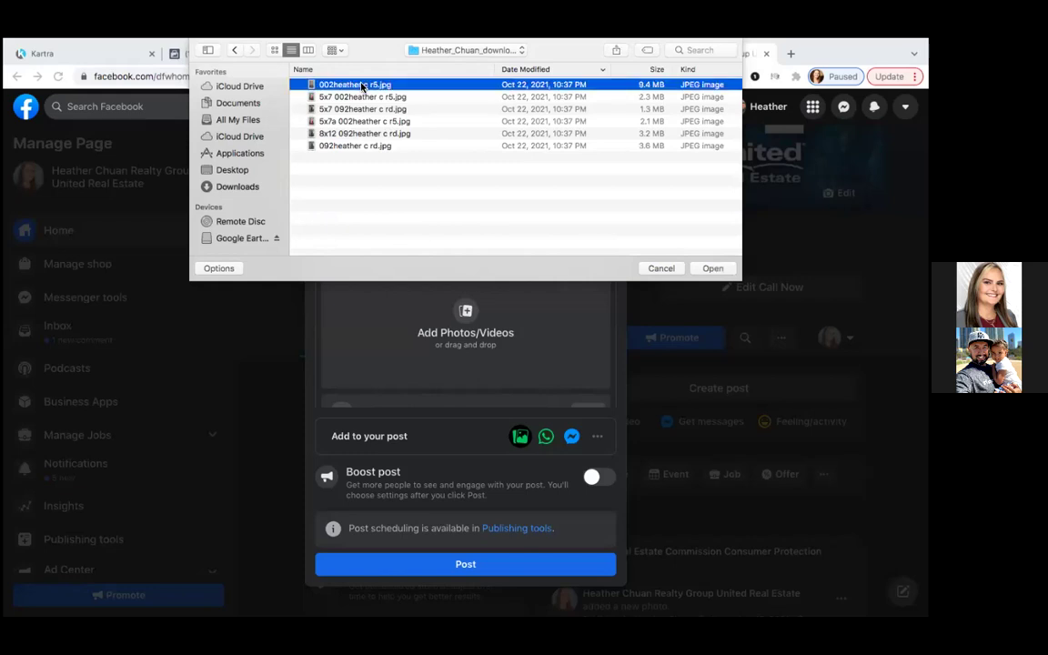
click(712, 268)
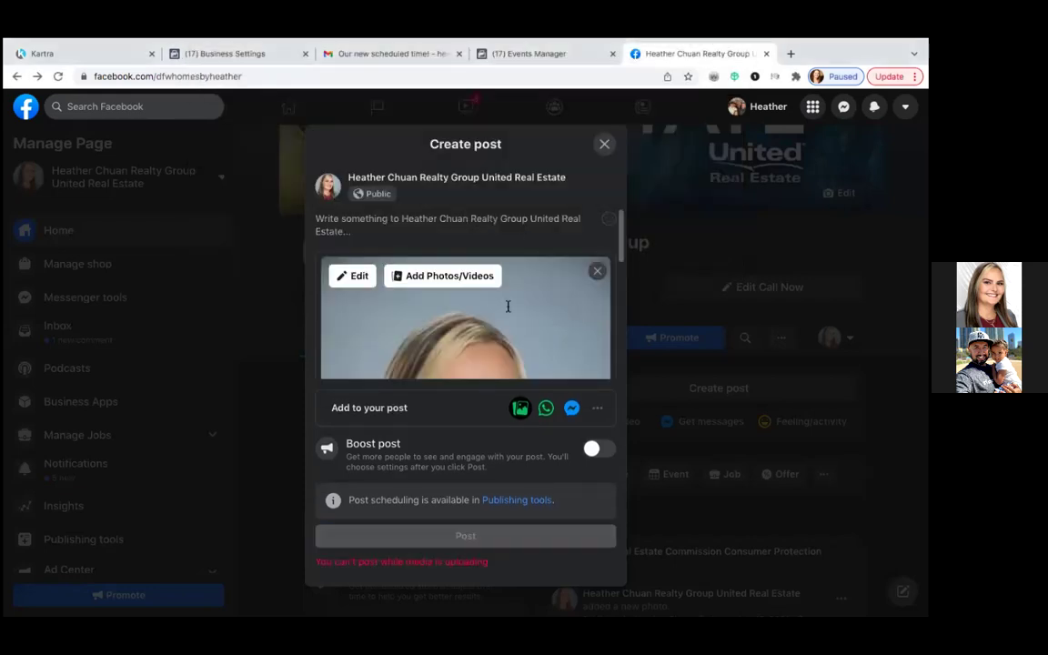
Crop the attached headshot to trim its lower part and a thin strip above the head, and save the crop
click(351, 275)
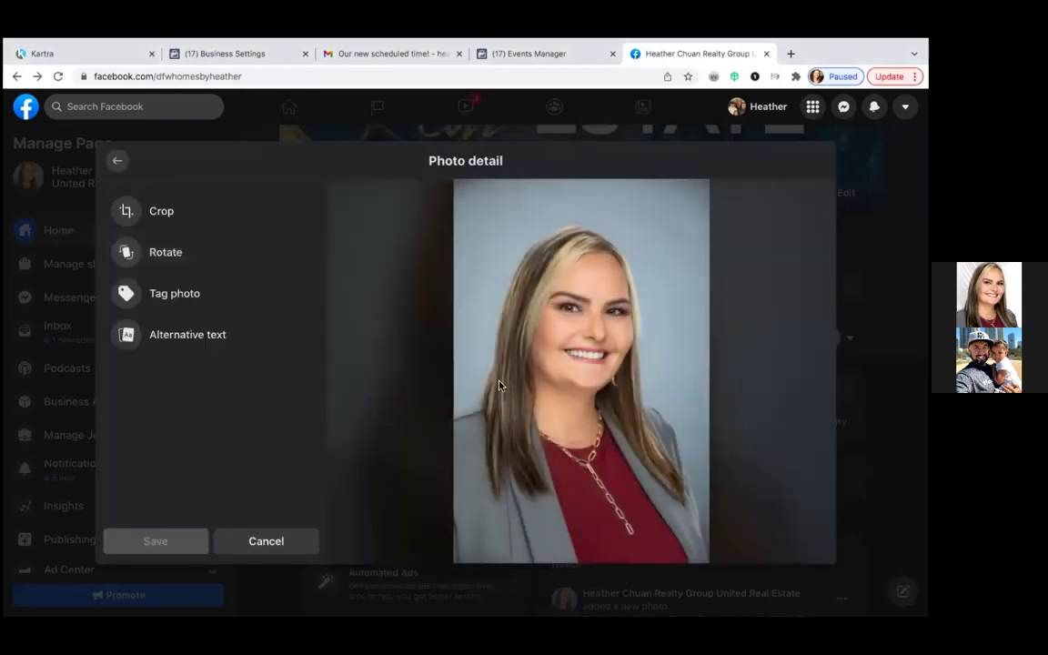
click(162, 210)
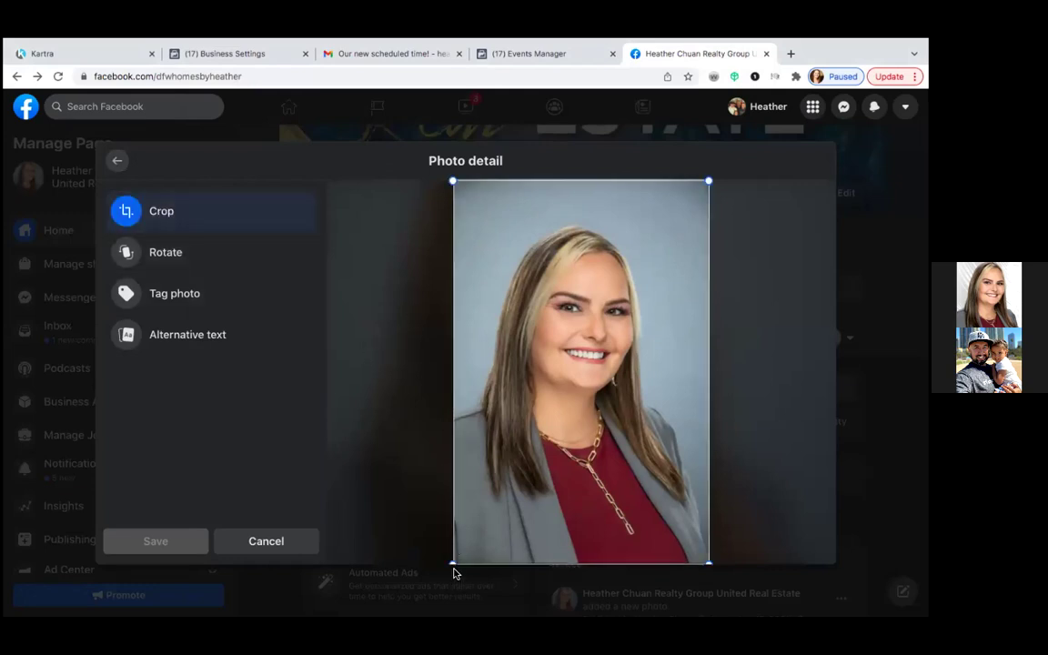
drag(452, 563, 452, 487)
drag(454, 180, 449, 209)
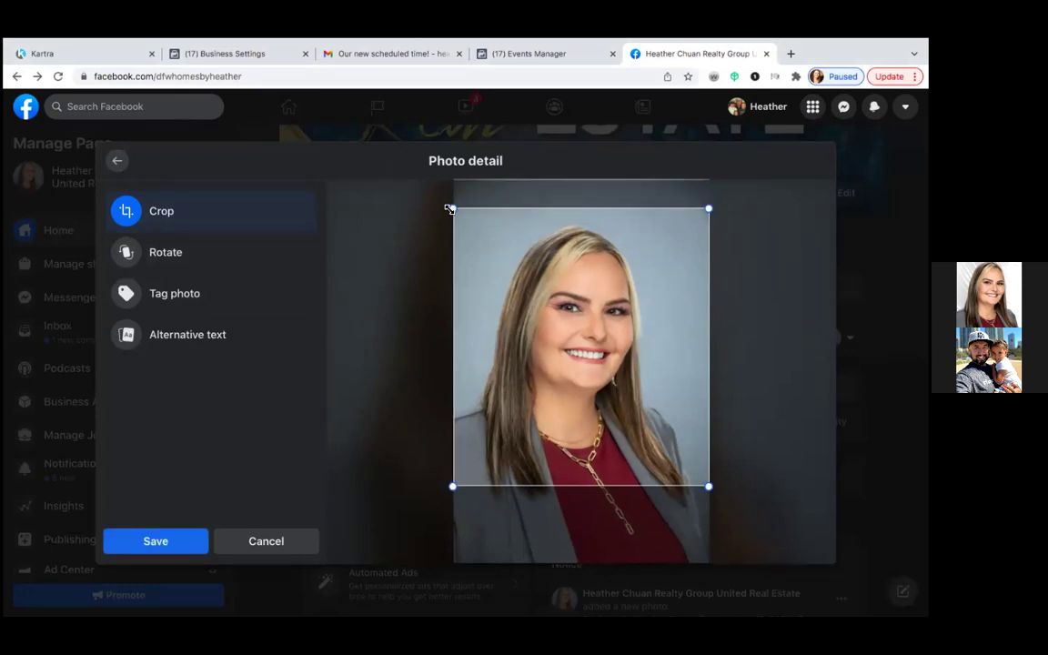
click(194, 541)
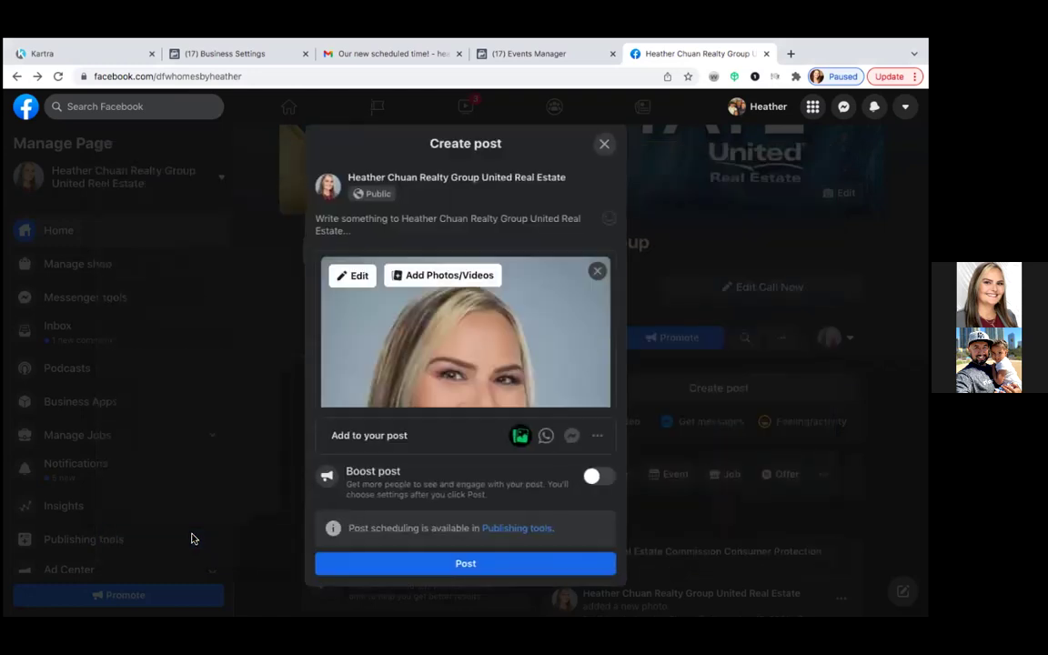
Review how the cropped headshot looks in the post preview
scroll(530, 356, down, 2)
scroll(531, 356, down, 3)
scroll(531, 355, up, 1)
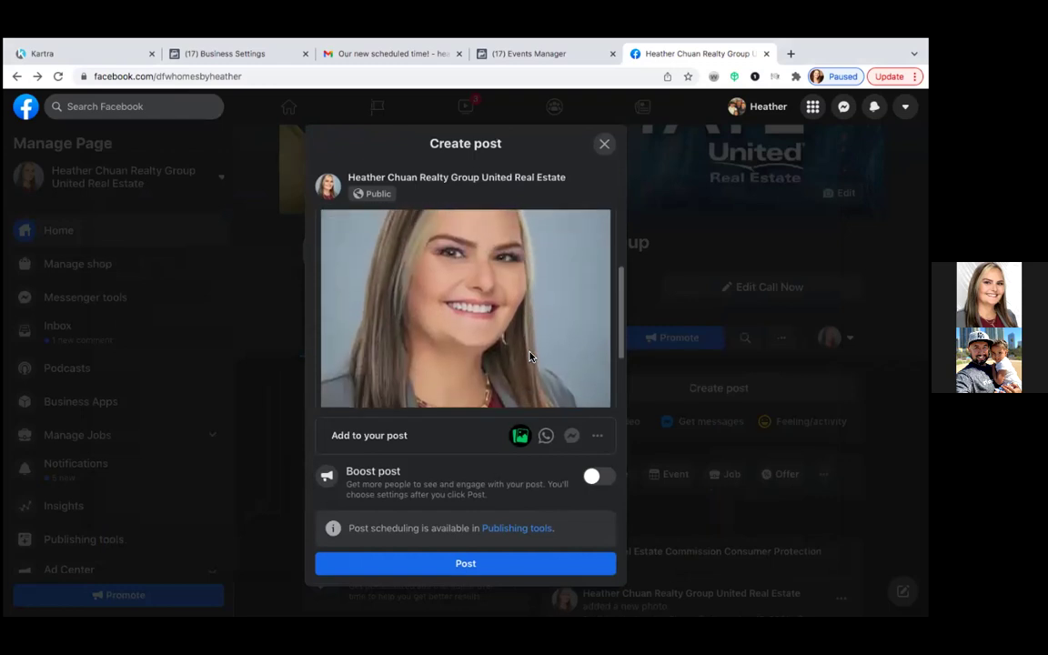
scroll(531, 356, up, 2)
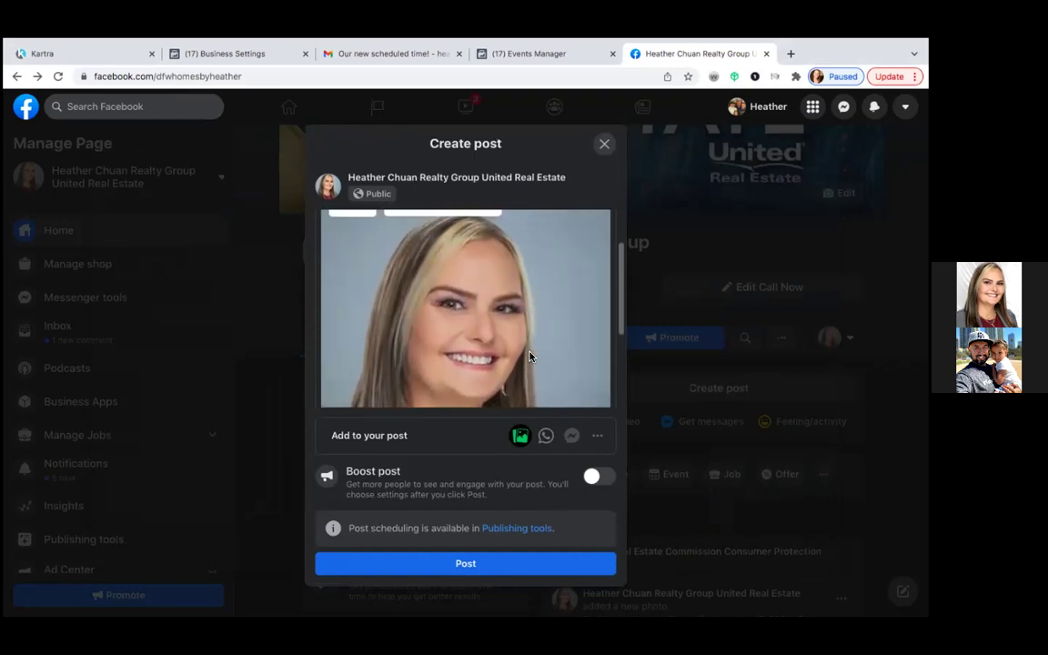
scroll(531, 356, up, 2)
scroll(531, 356, down, 2)
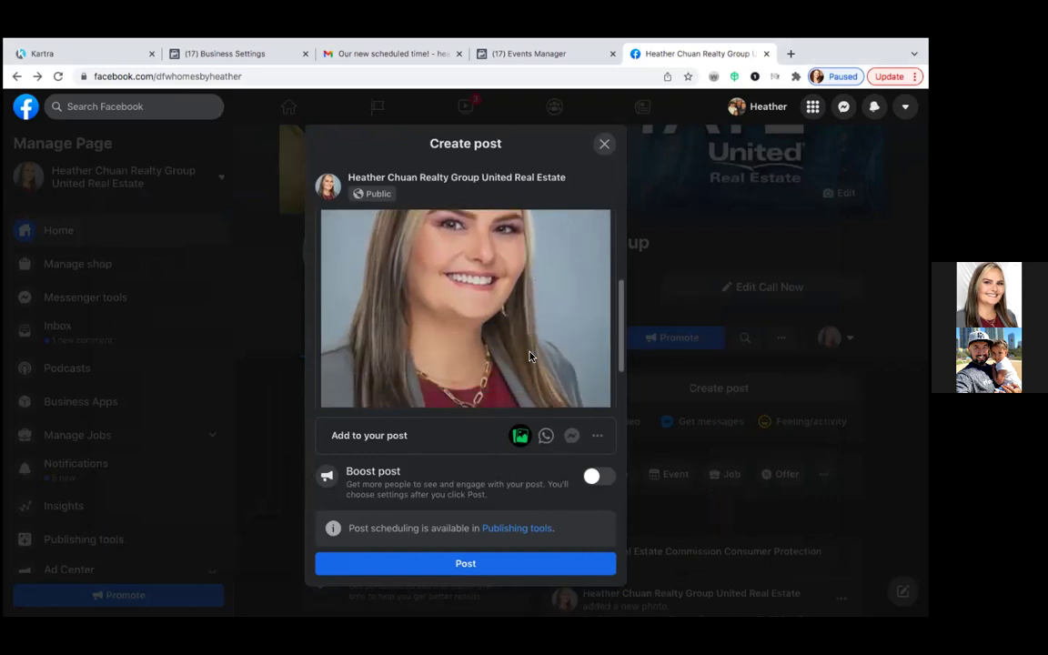
scroll(530, 355, up, 2)
scroll(530, 356, up, 3)
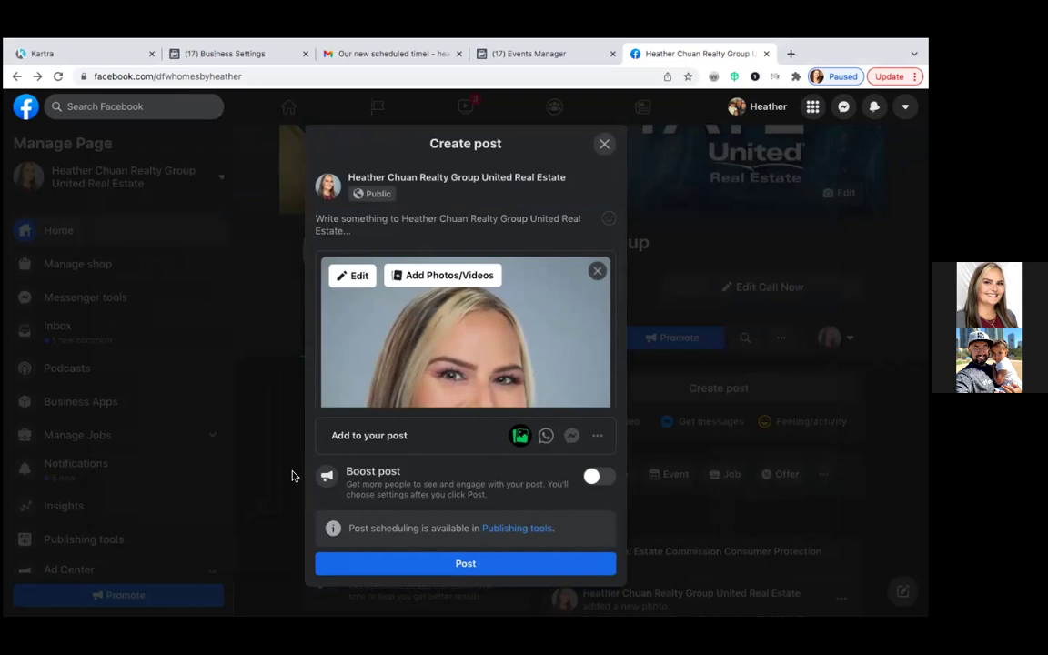
Write "Having your home SHOW-READY is EV-ER-Y-THING!" as the post text
click(355, 218)
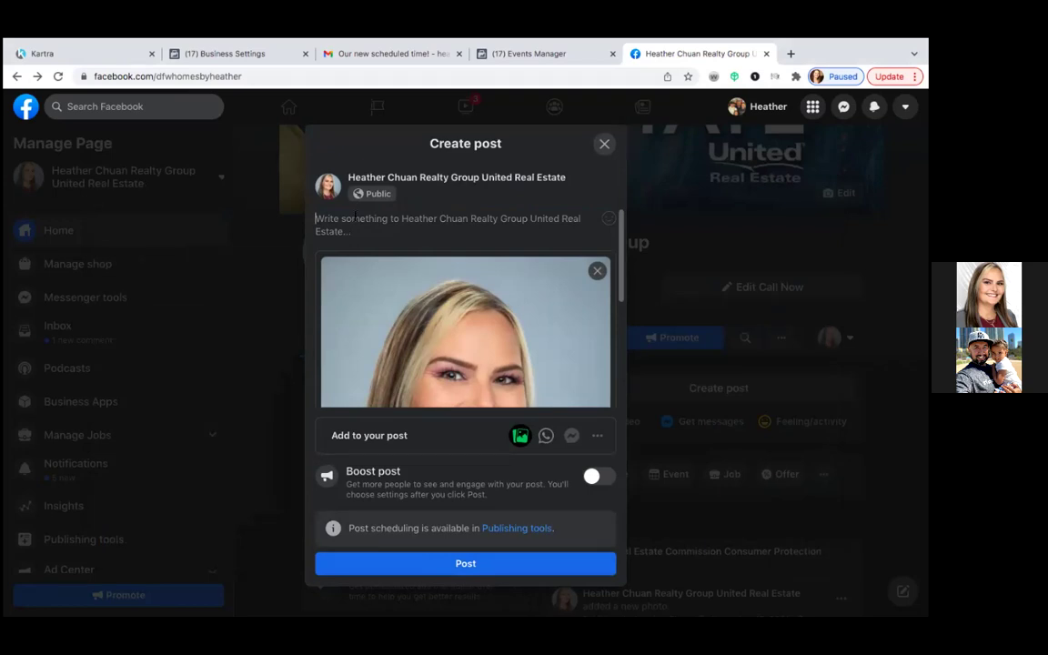
text(Ha)
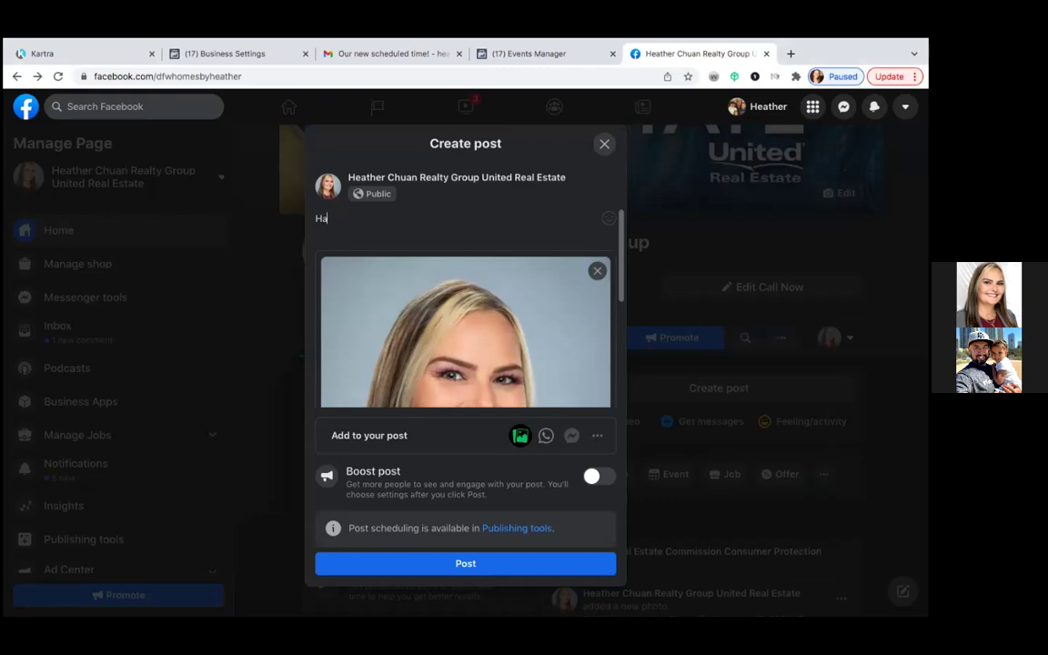
text(ving your home SHOW)
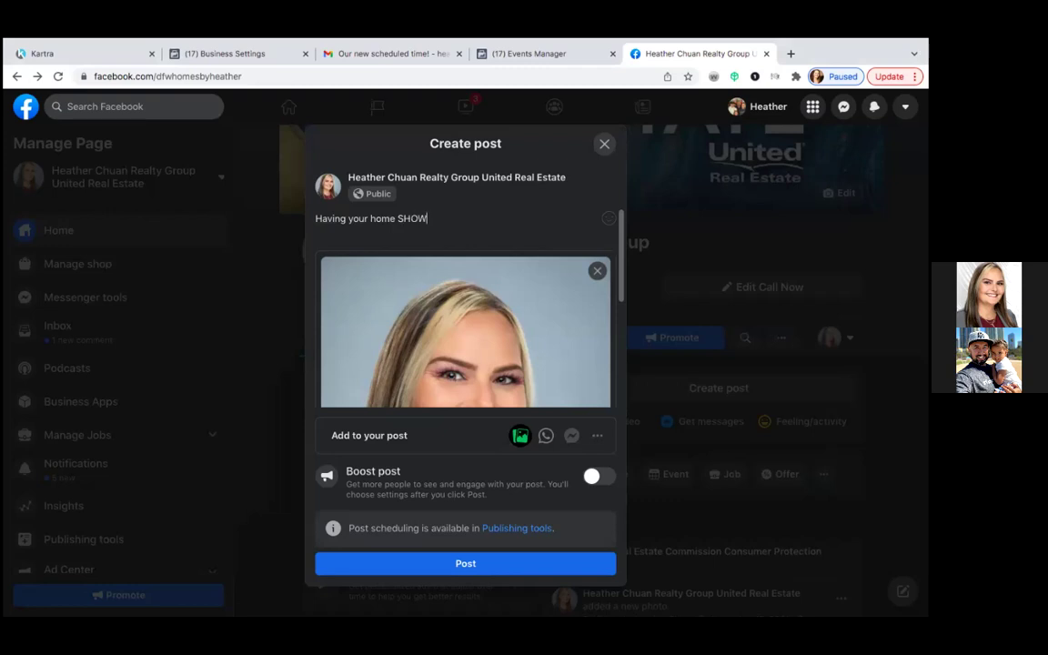
text(-REA)
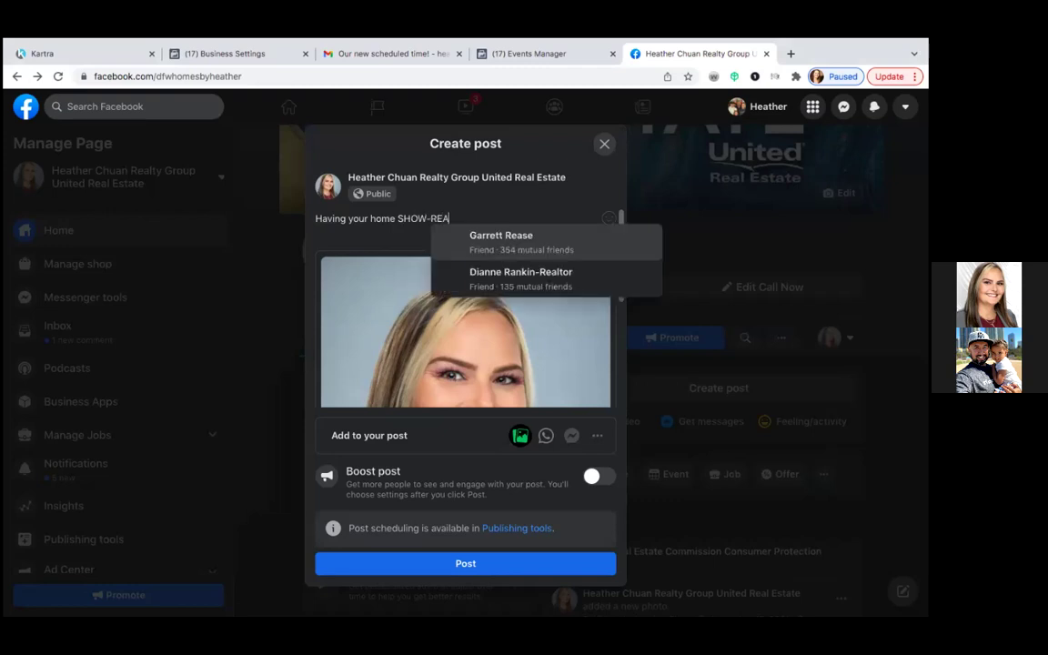
text(DY is EV-ER)
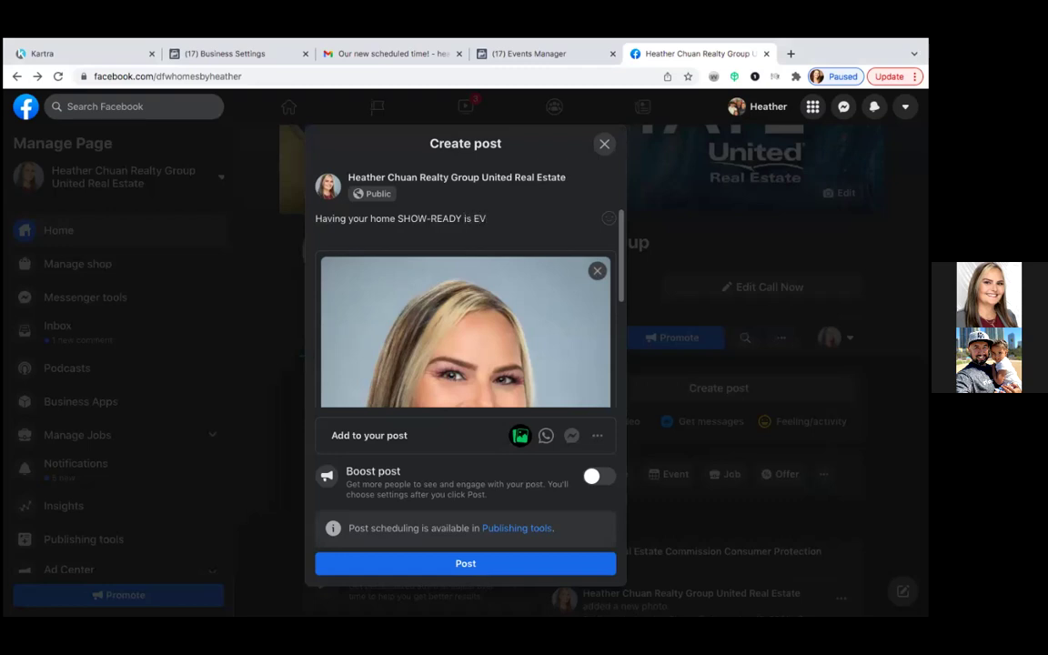
text(-Y-THING!)
Replace the ending "EV-ER-Y-THING!" with "crucial!" in the SHOW-READY sentence
key(BackSpace)
key(BackSpace)
key(BackSpace)
key(BackSpace)
key(BackSpace)
key(BackSpace)
key(BackSpace)
key(BackSpace)
key(BackSpace)
key(BackSpace)
key(BackSpace)
key(BackSpace)
key(BackSpace)
key(BackSpace)
text(crucial!)
Add "Attention Home Owners in the Dallas Metroplex!", the agent's introduction and "I have a free gift to give you today!" above the existing text
text(you too)
text(ay!)
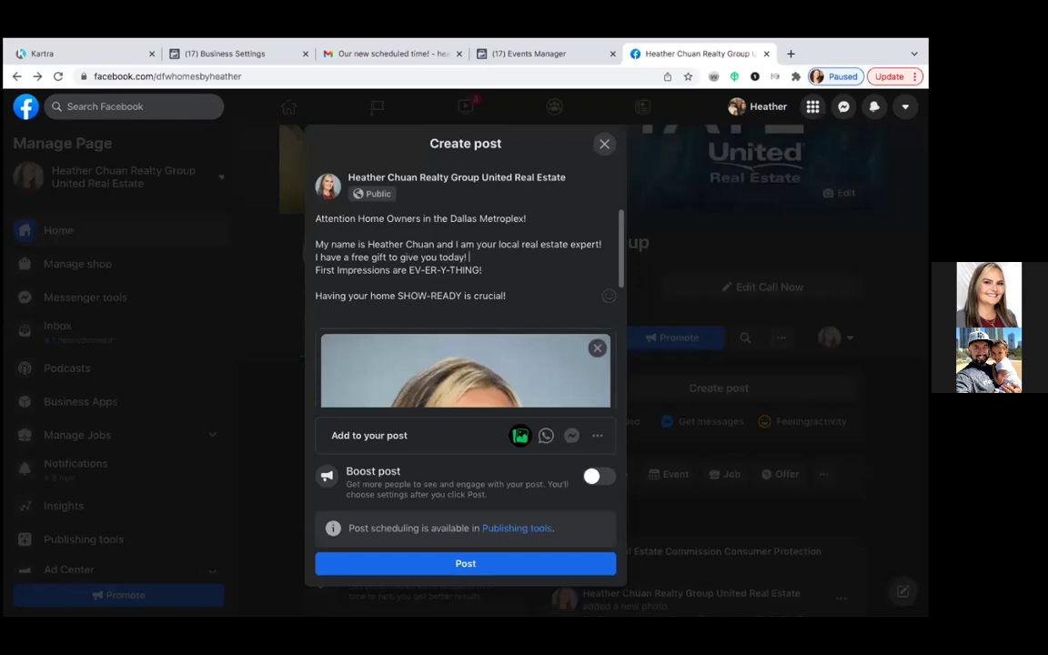
key(Return)
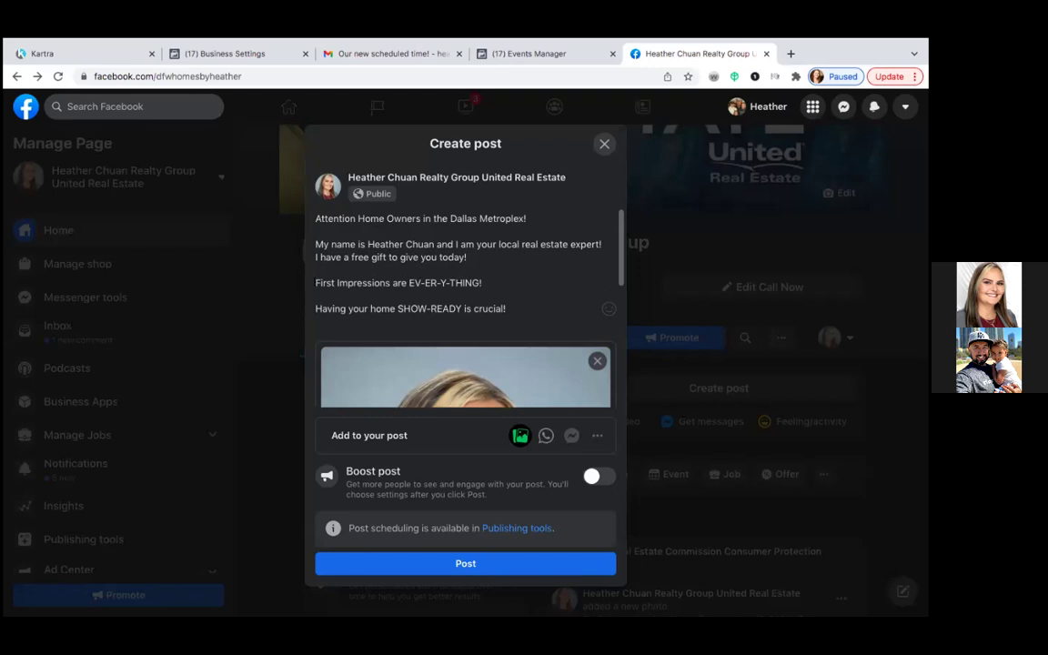
Move the sentence "First Impressions are EV-ER-Y-THING!" to directly after "Having your home SHOW-READY is crucial!" and remove the empty gap
drag(315, 282, 483, 283)
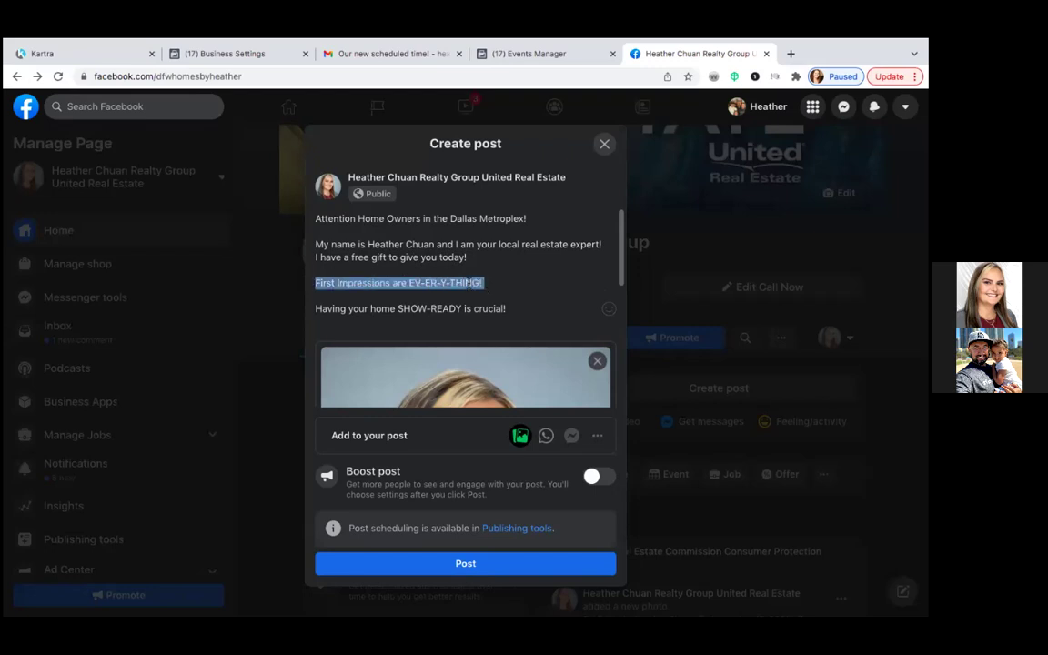
right_click(469, 283)
click(489, 363)
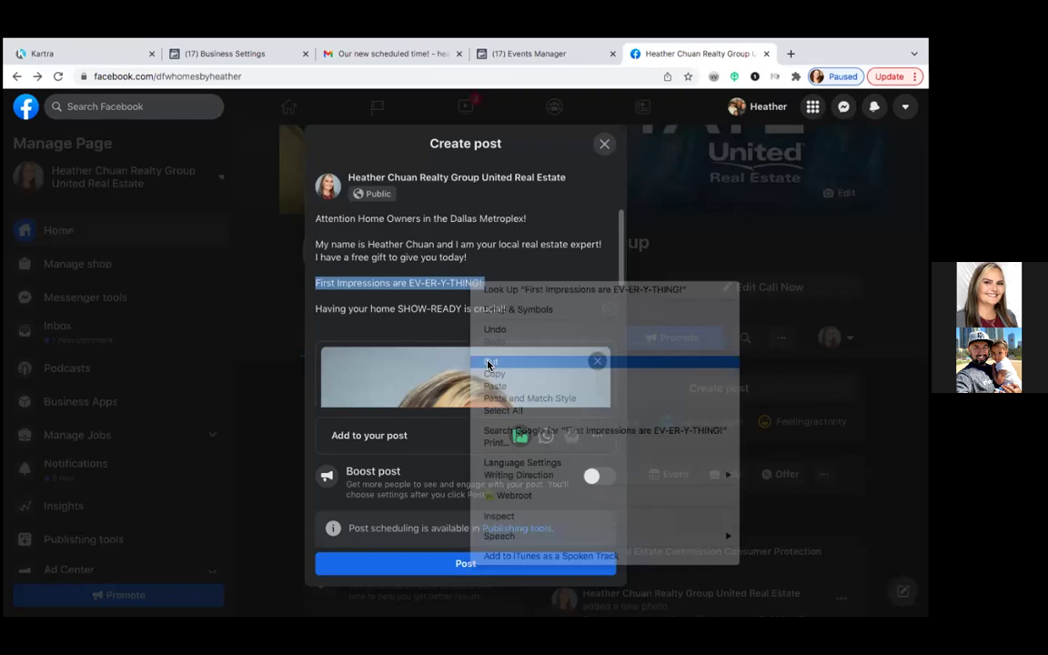
key(BackSpace)
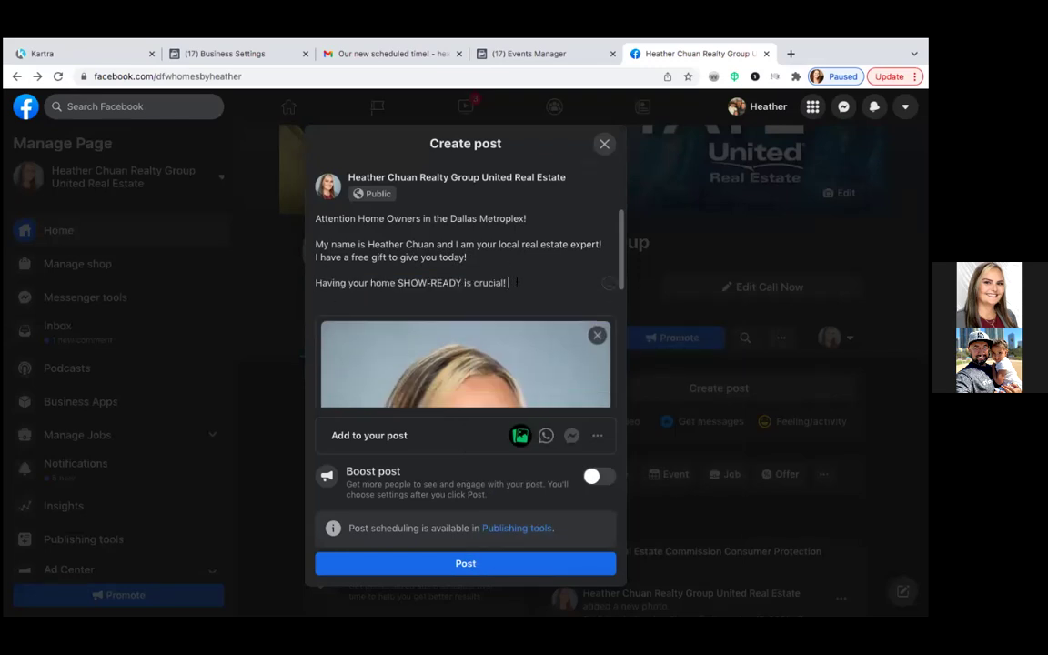
right_click(509, 283)
click(552, 363)
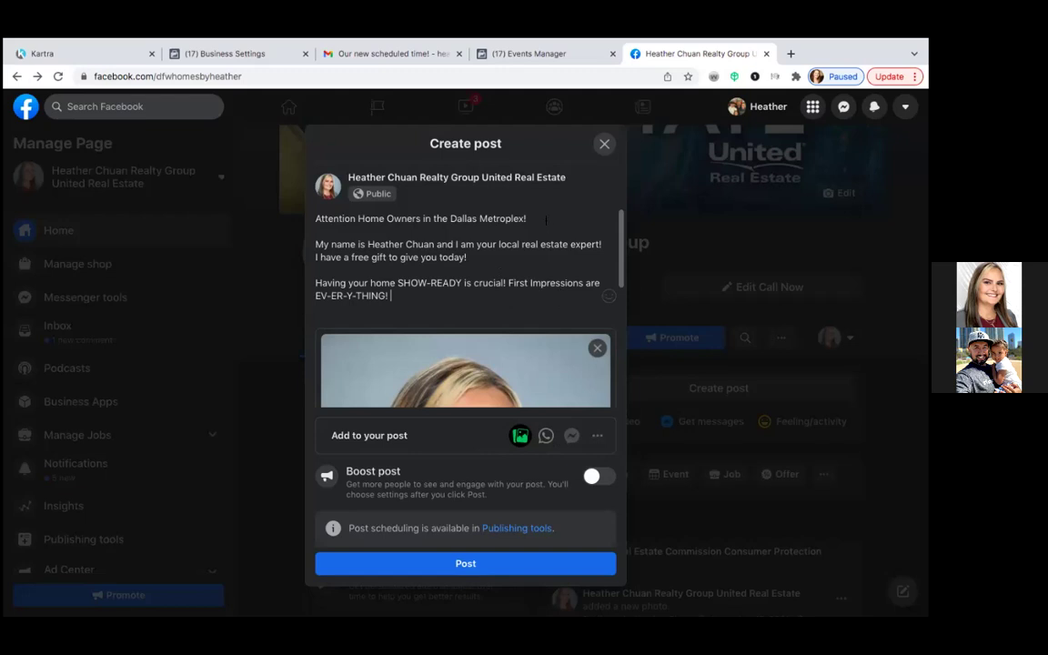
Add the house-with-tree emoji after the "Attention Home Owners" line and an extra blank line below the free gift sentence
click(609, 298)
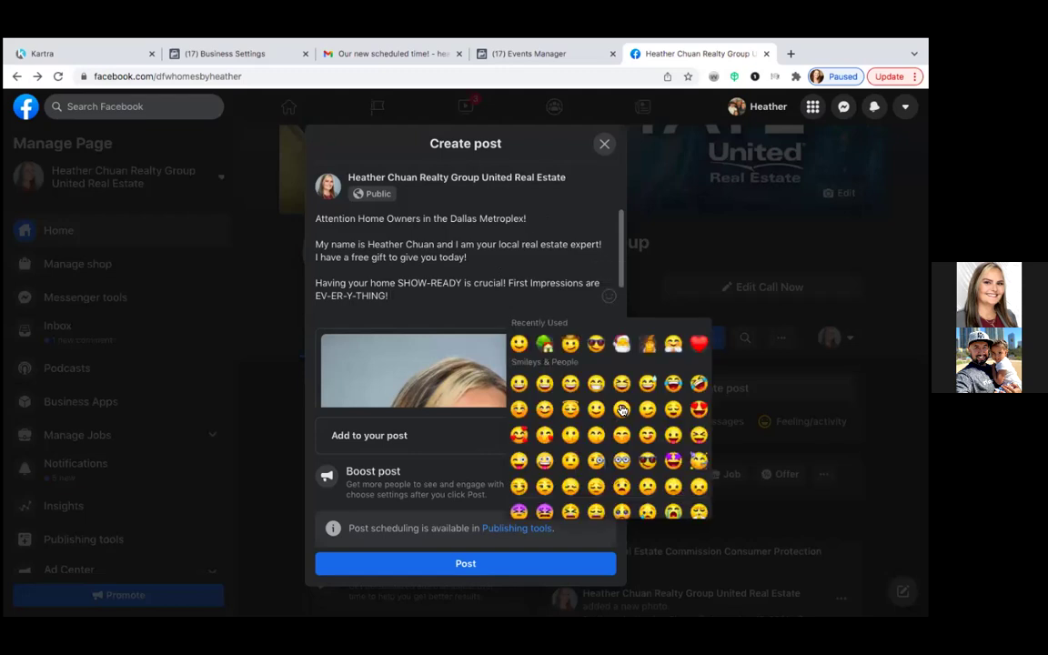
click(545, 345)
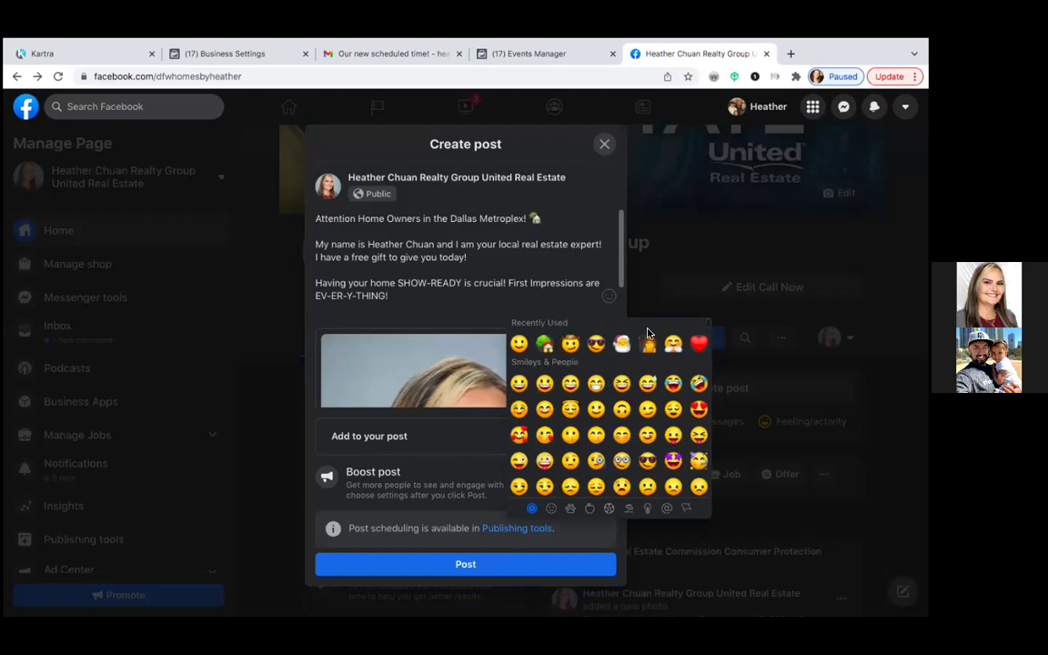
click(495, 263)
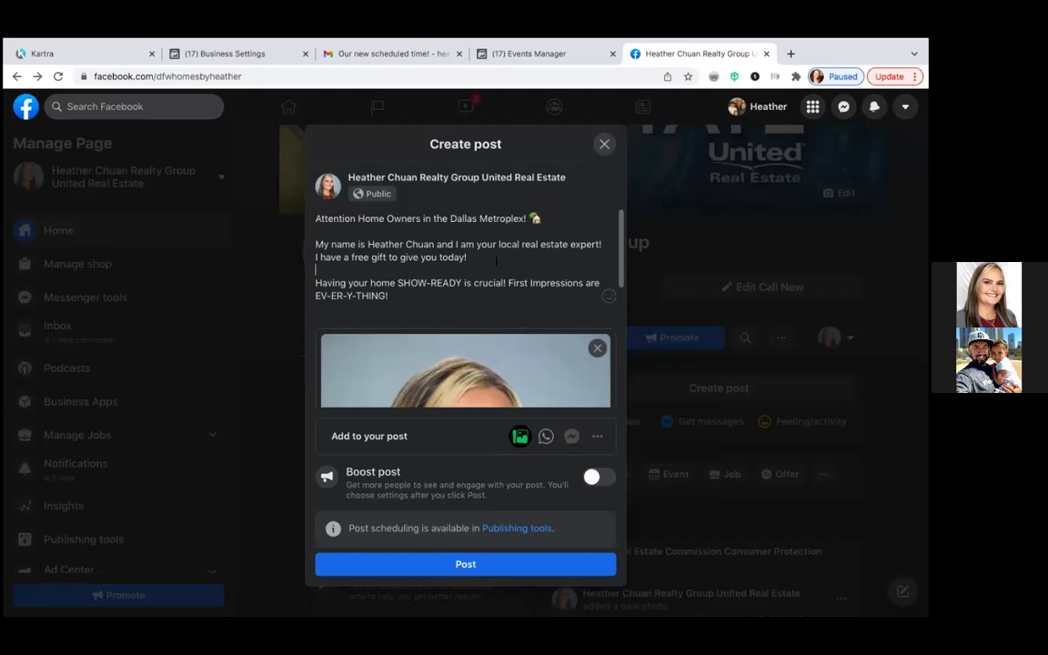
key(Return)
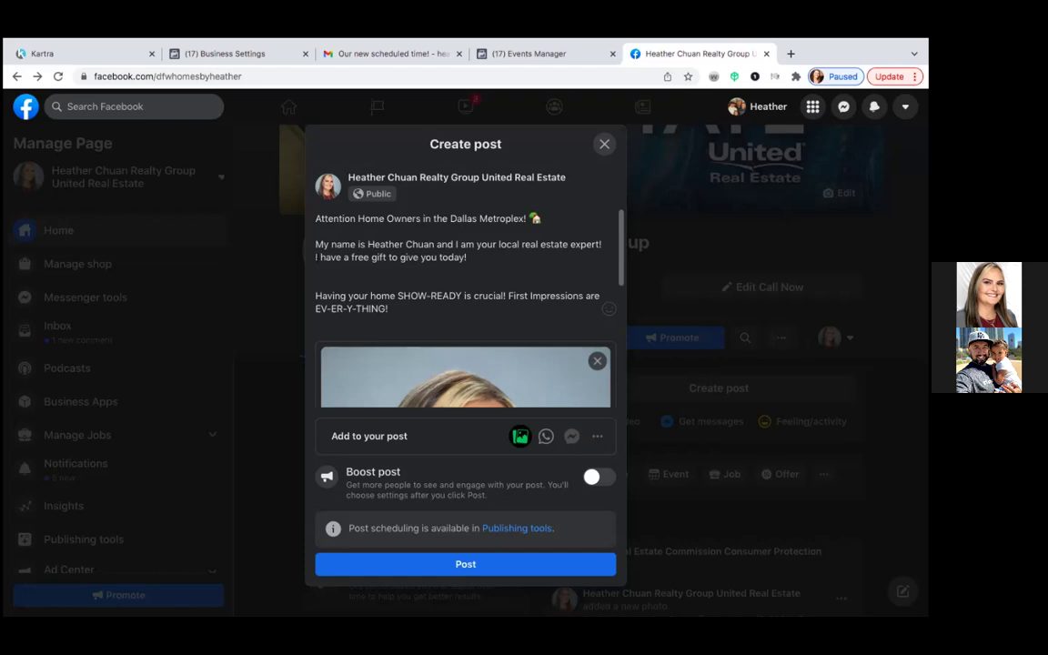
click(319, 257)
text(hav)
text(e been )
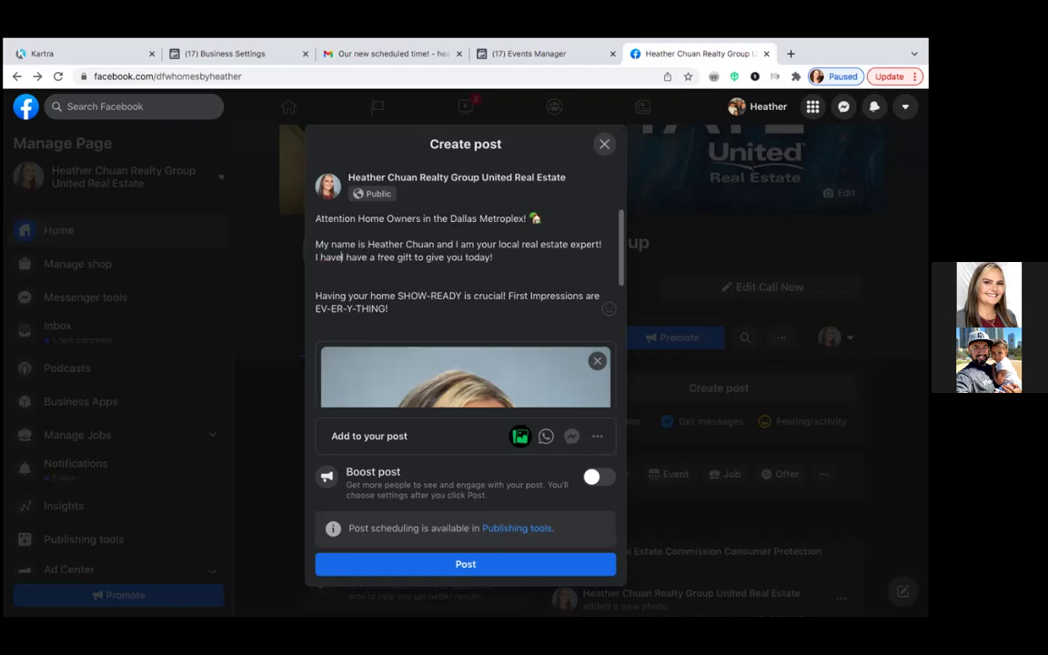
text(in the)
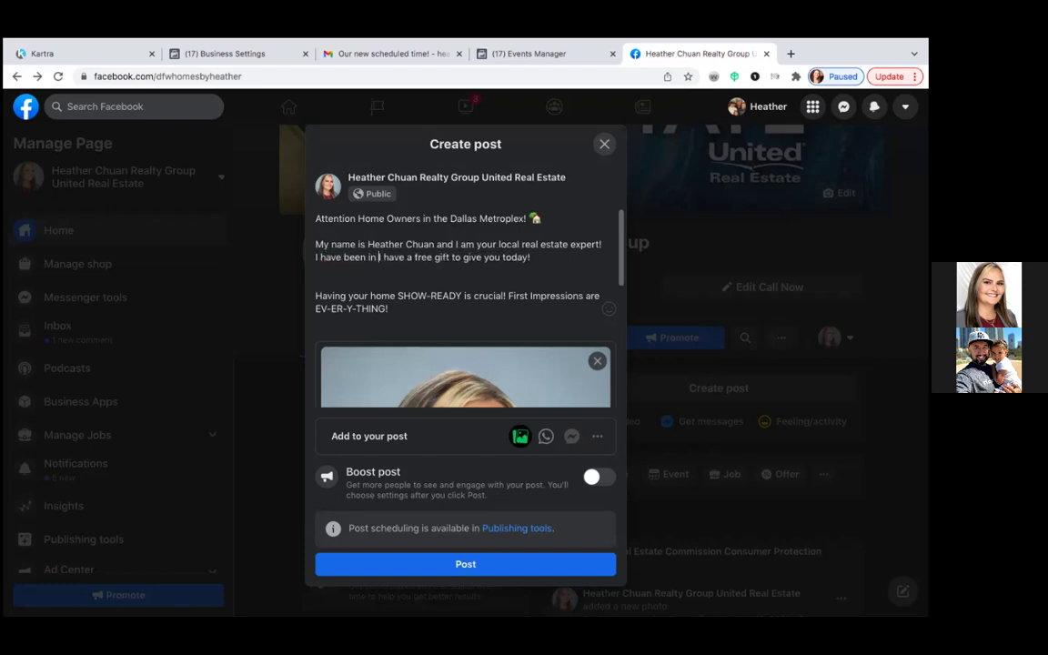
text(area since)
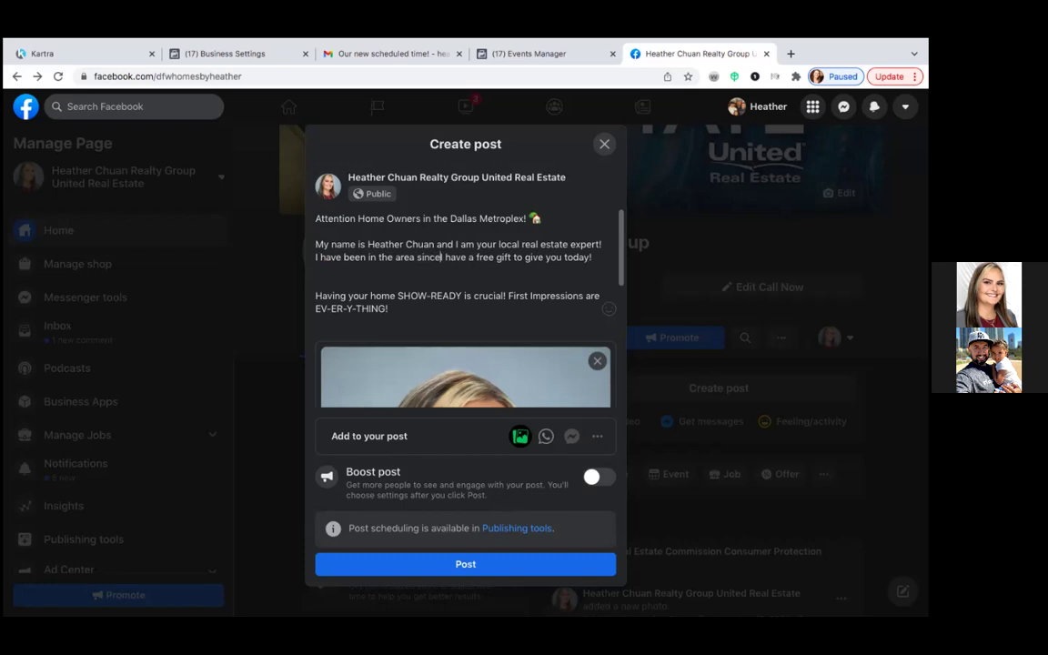
key(BackSpace)
key(BackSpace)
key(BackSpace)
key(BackSpace)
key(BackSpace)
key(BackSpace)
key(BackSpace)
key(BackSpace)
key(BackSpace)
key(BackSpace)
key(BackSpace)
key(BackSpace)
key(BackSpace)
key(BackSpace)
key(BackSpace)
key(BackSpace)
key(BackSpace)
key(BackSpace)
key(BackSpace)
key(BackSpace)
key(BackSpace)
key(BackSpace)
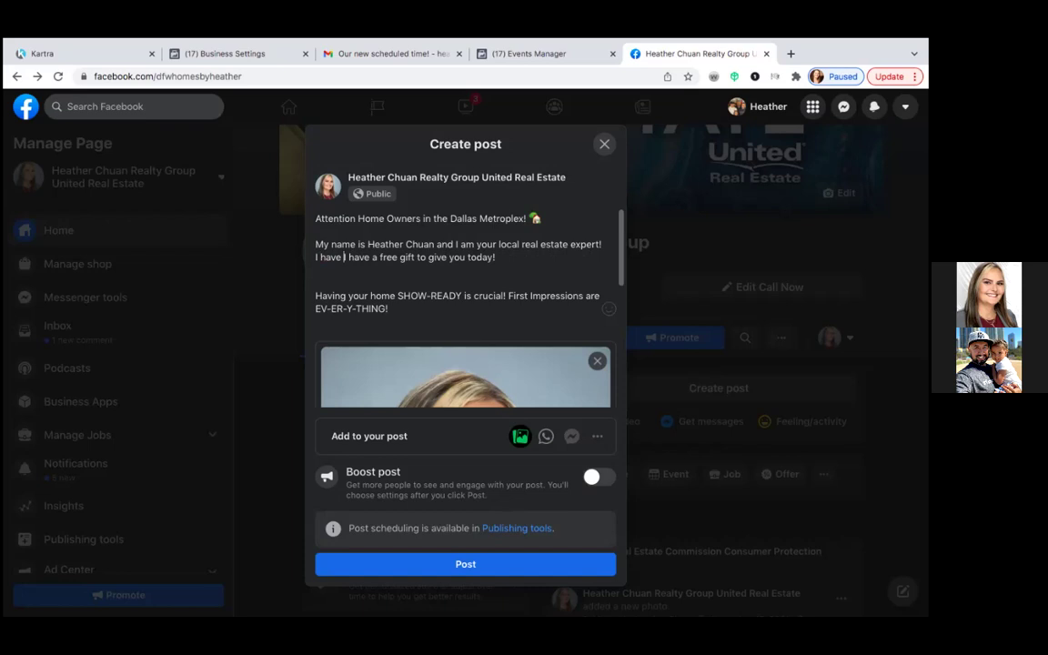
Write that the agent lives in the DFW metroplex, has seen the housing market shift, and offers a FREE 2022 Sellers Packet with all the special secrets
text(lived)
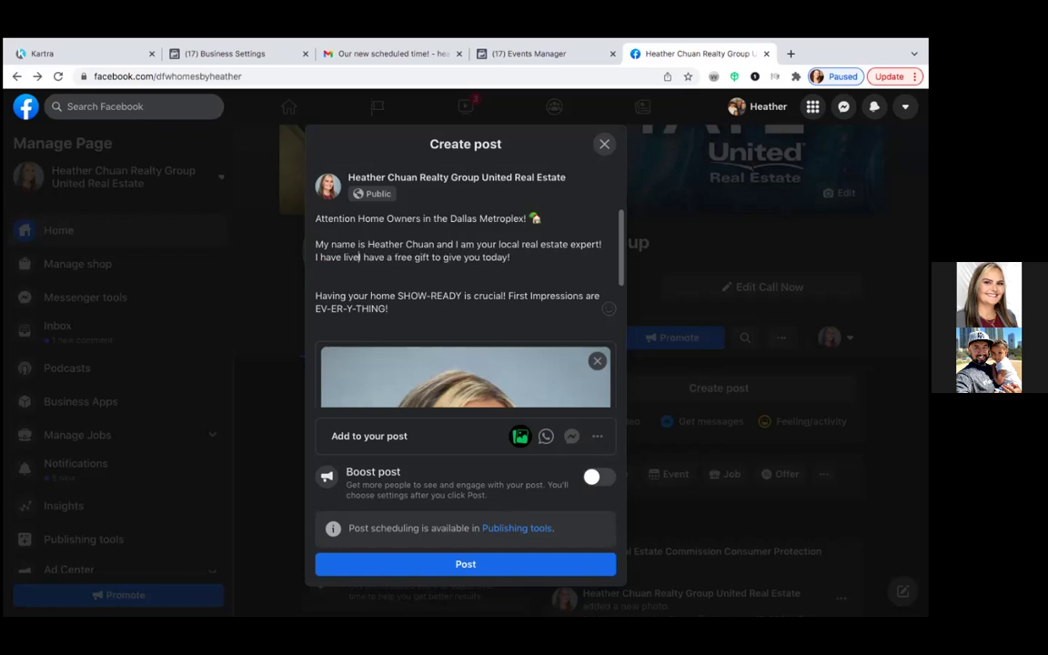
text( in the met)
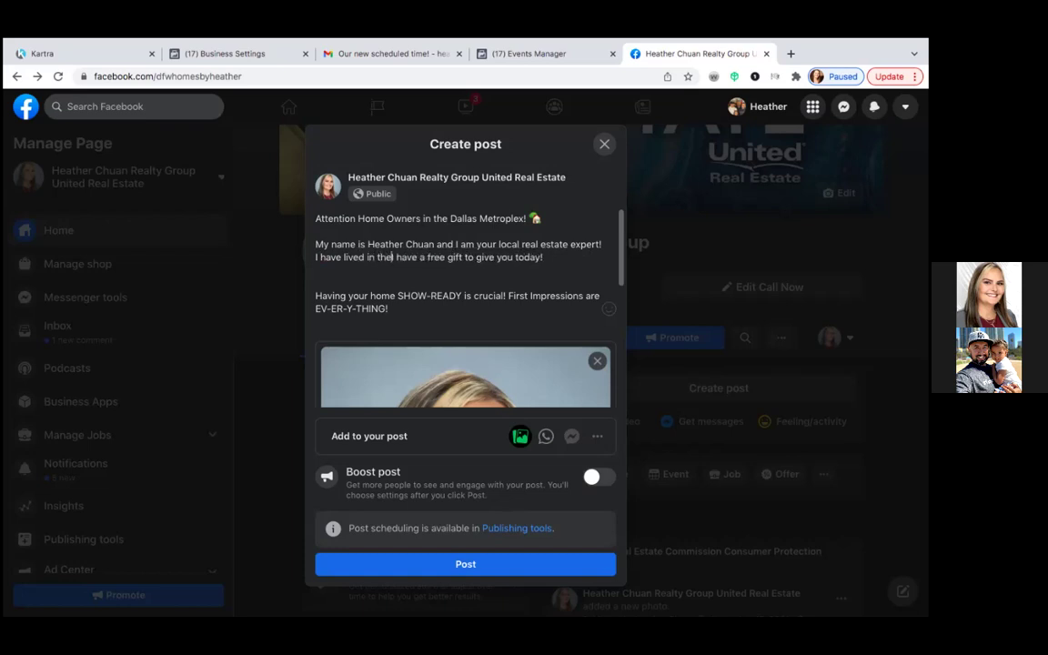
key(BackSpace)
key(BackSpace)
key(BackSpace)
text(DFW)
text( metropl)
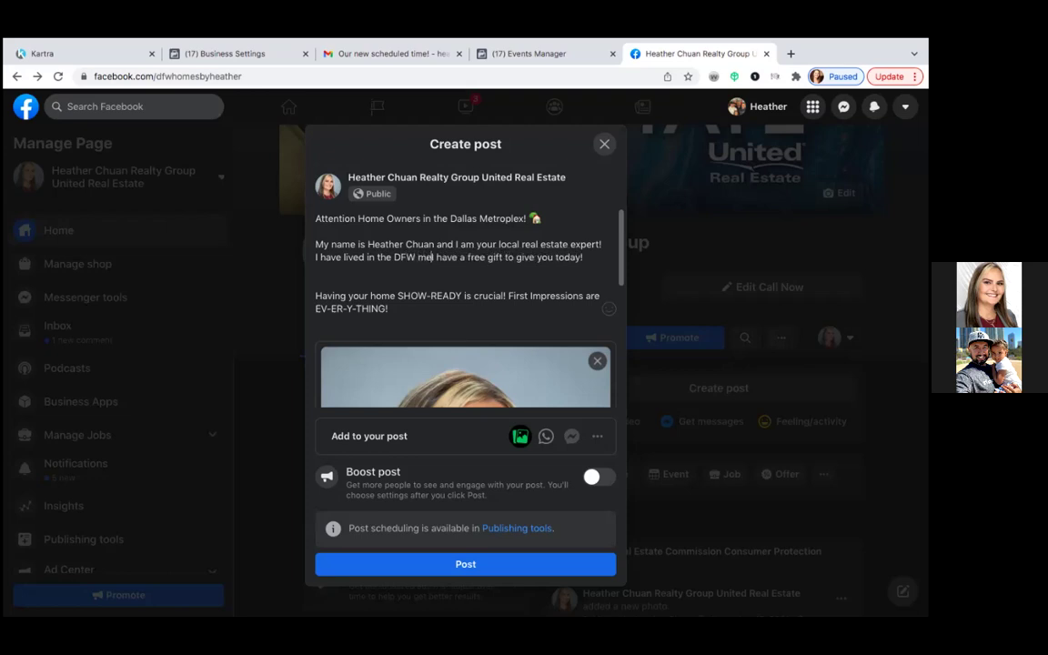
text(ex a)
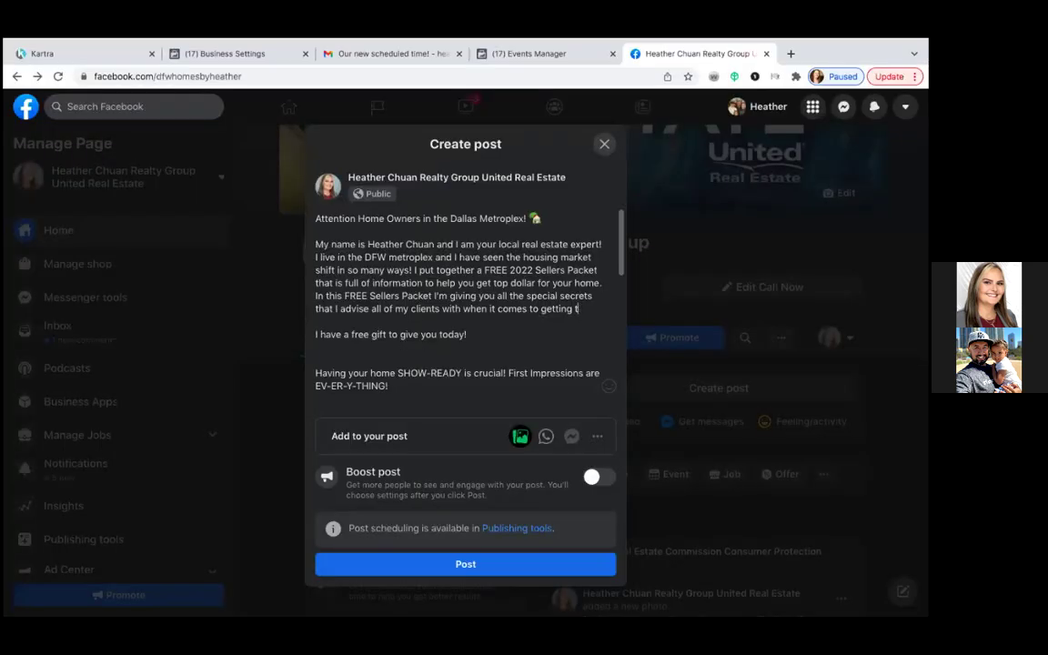
End the paragraph with "top dollar on their home." and insert a comma after "In this FREE Sellers Packet"
text(op dollar for your home. In this FREE Sellers Packet I'mon)
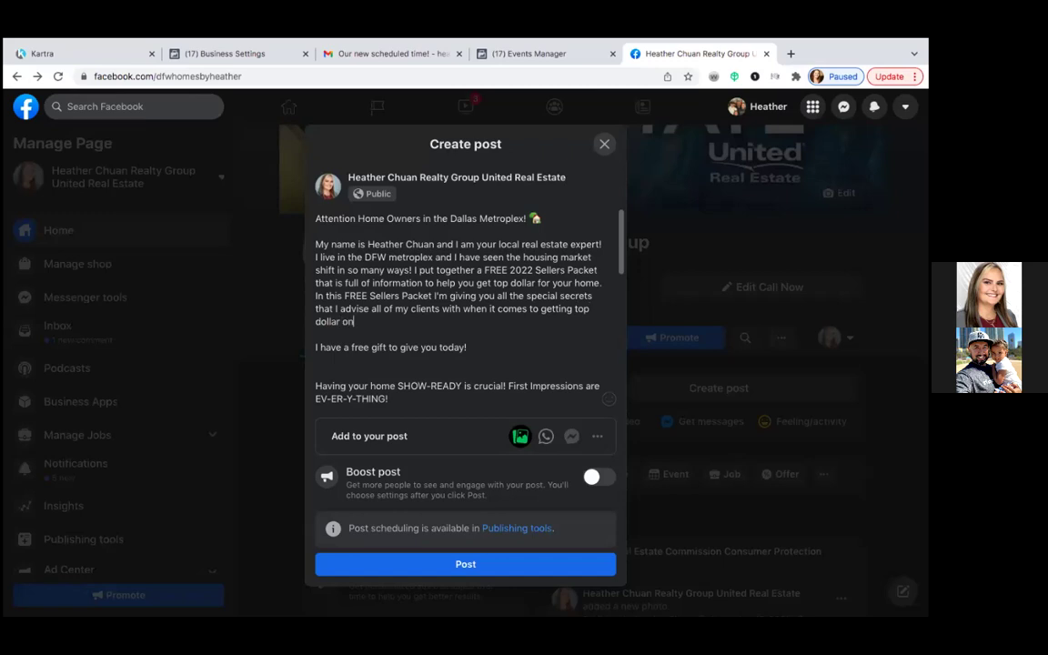
text( their home.)
click(433, 296)
text(,)
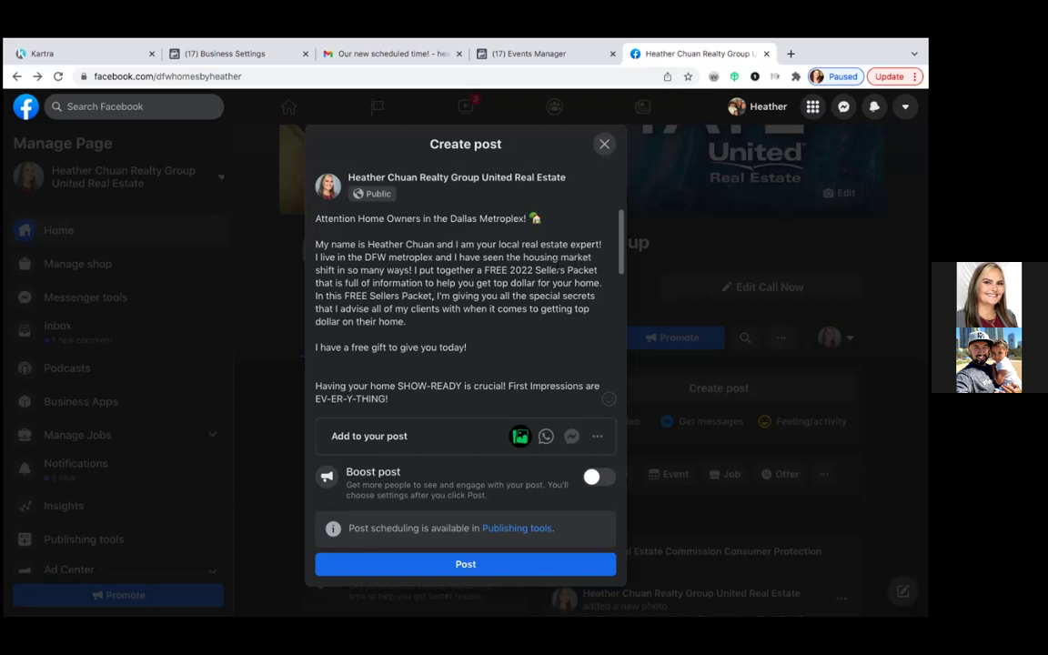
scroll(462, 297, down, 1)
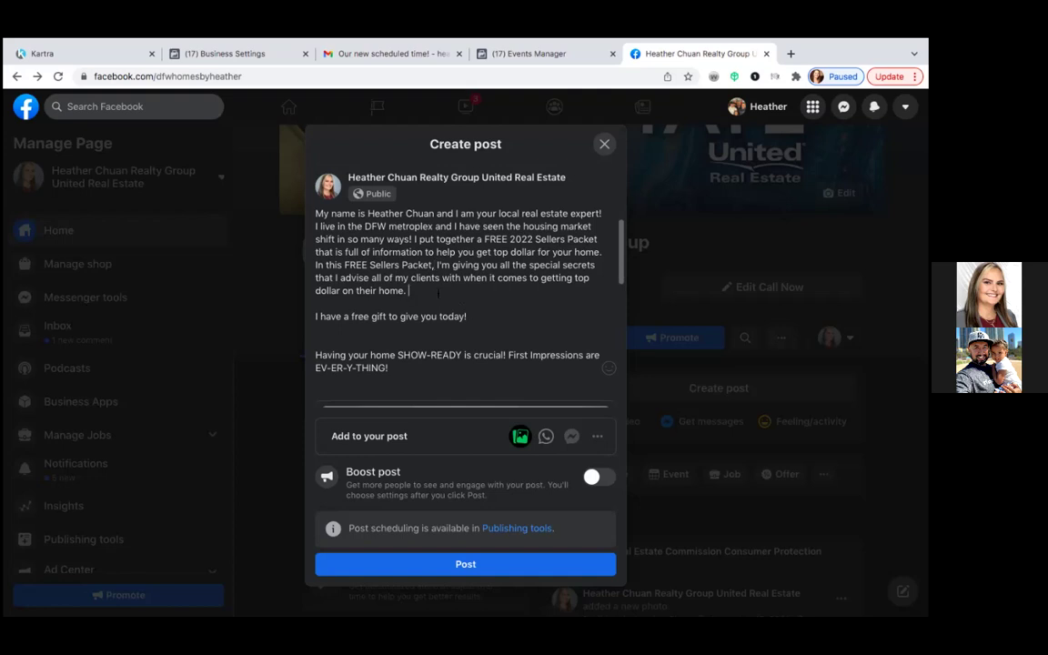
click(439, 293)
text(You)
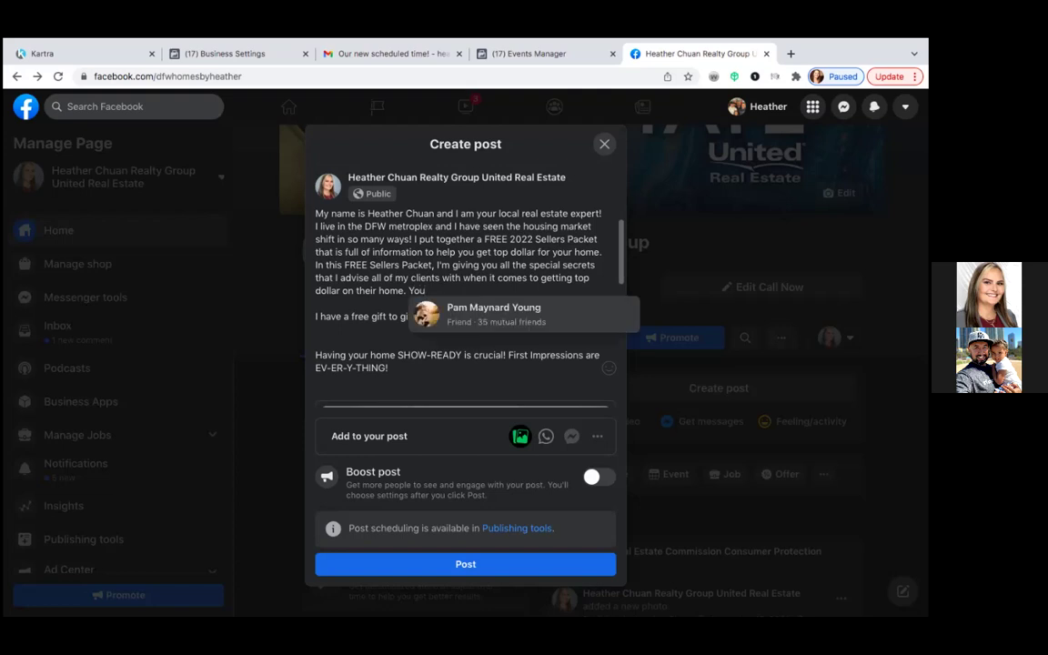
text('re going to)
key(BackSpace)
key(BackSpace)
key(BackSpace)
key(BackSpace)
key(BackSpace)
key(BackSpace)
key(BackSpace)
key(BackSpace)
key(BackSpace)
key(BackSpace)
key(BackSpace)
key(BackSpace)
key(BackSpace)
key(BackSpace)
key(BackSpace)
Continue the paragraph with "This packet is super informative and you are going to gain a ton of knowledge when it comes to the Dallas real estate"
text(This p)
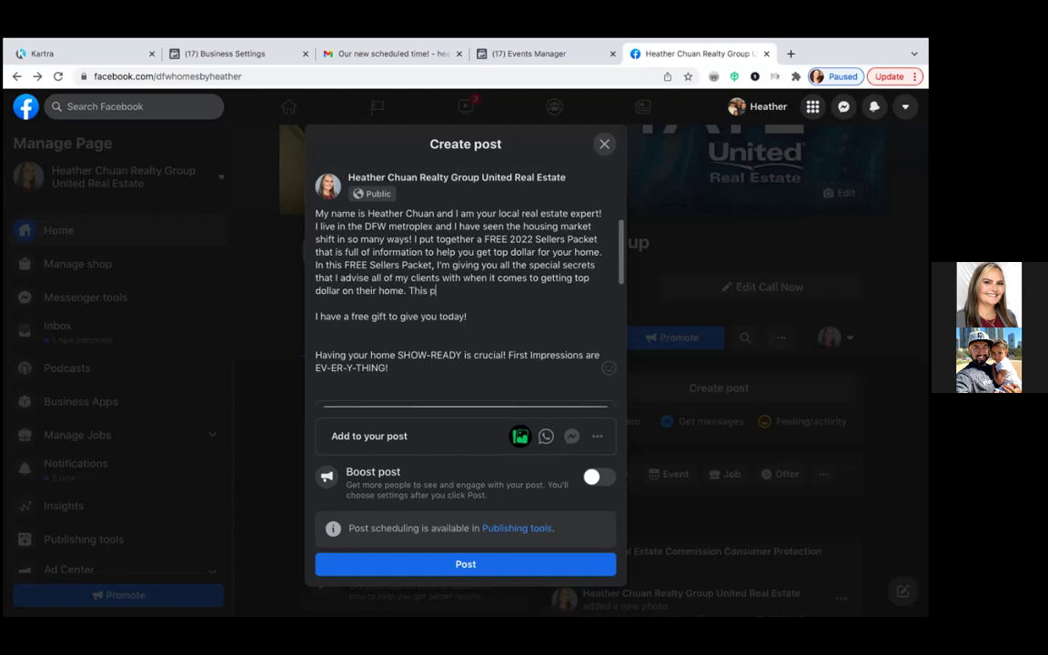
text(acket is super informative and yo)
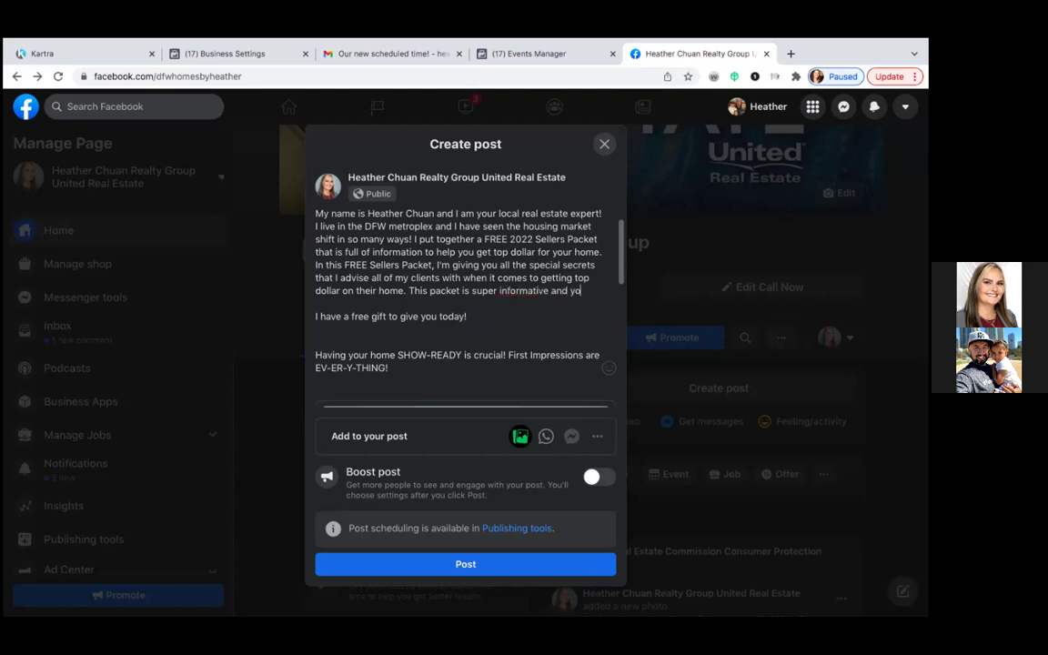
text(u are going)
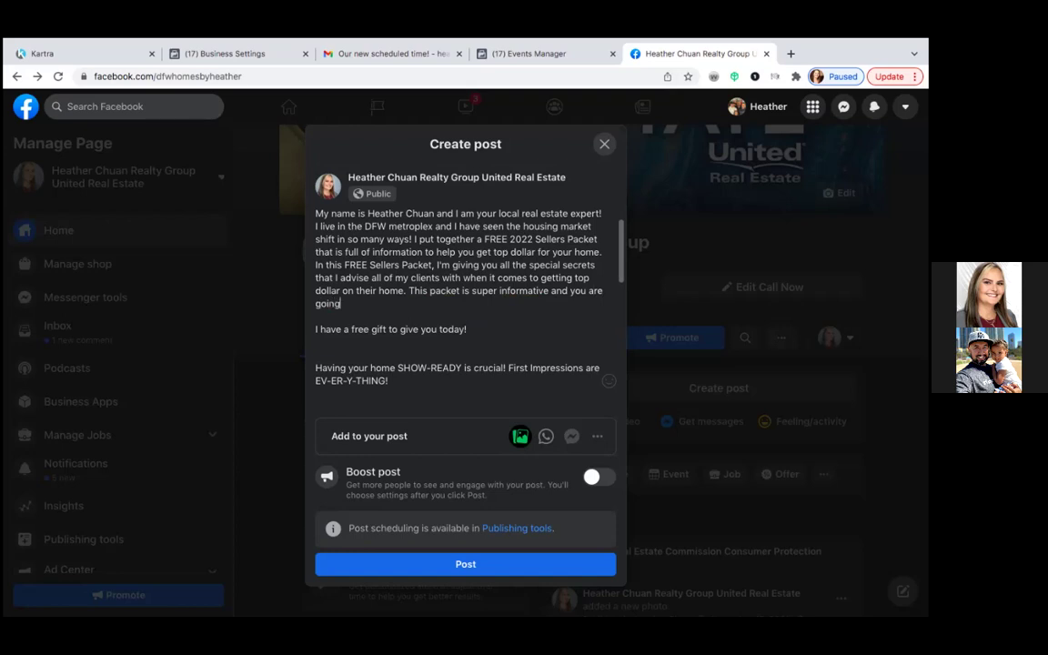
text( to gain a ton of knowledge wh)
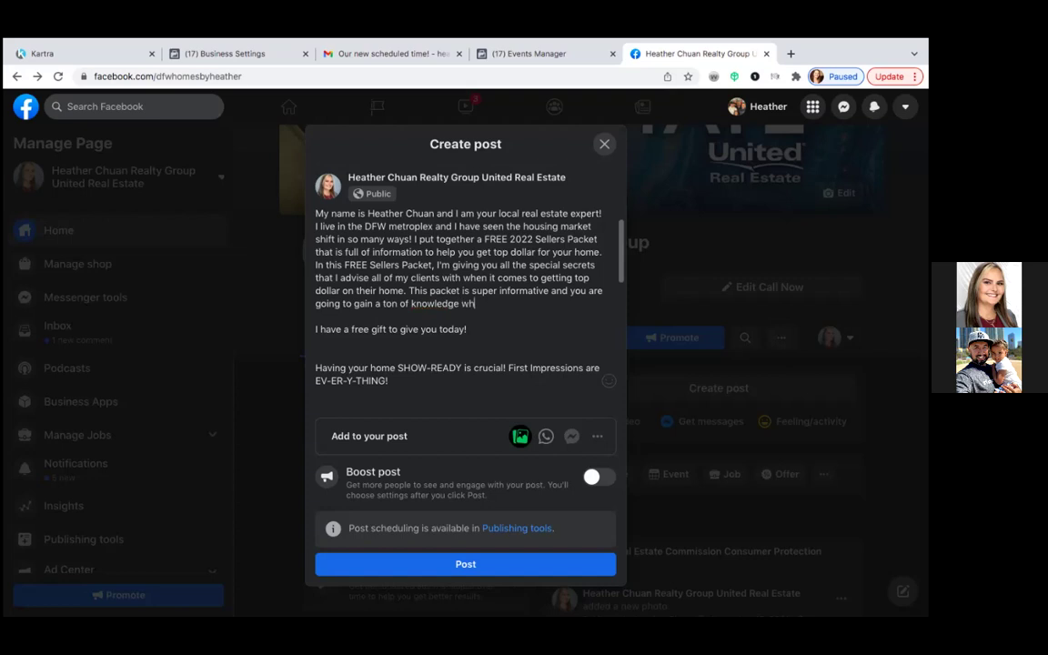
text(en it comes to the Dallas)
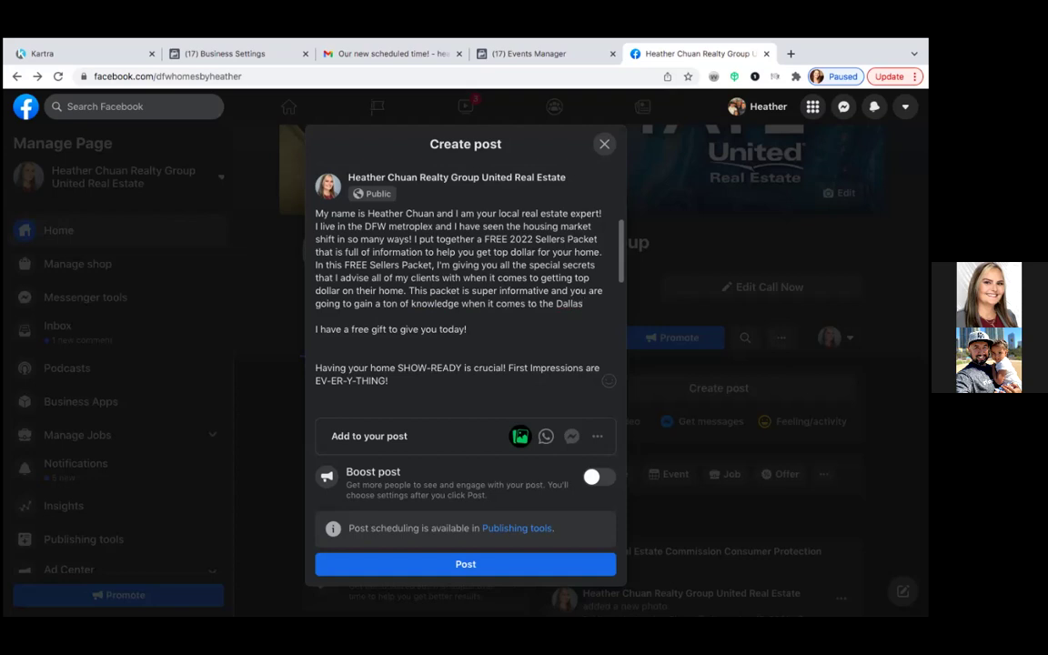
text( real estate )
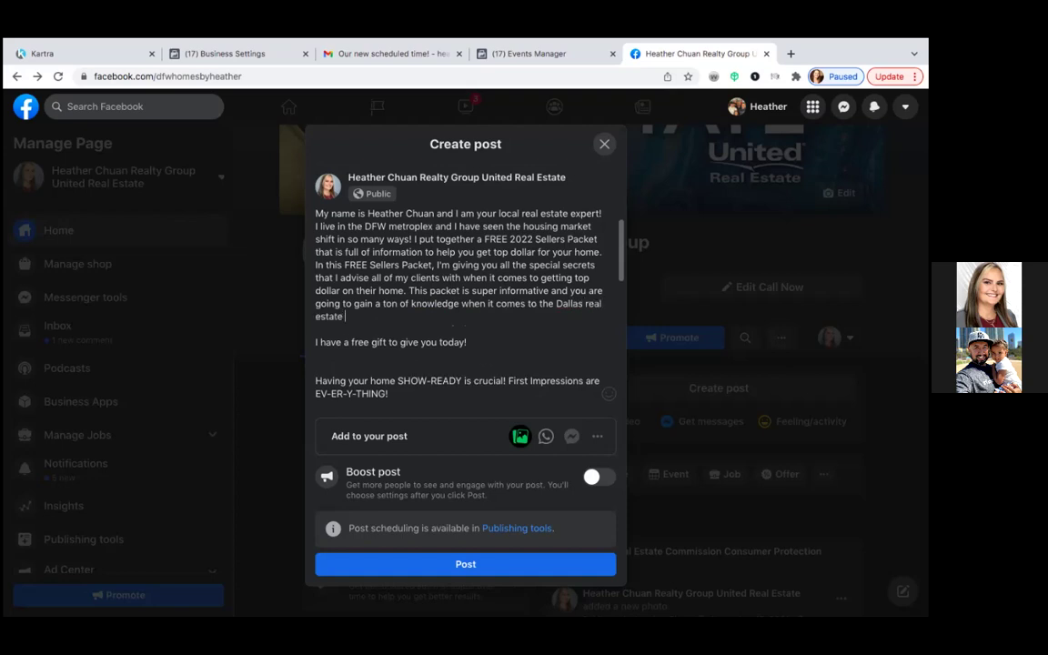
Complete the sentence with "market and the do's and don'ts of what it takes to list your home in today's market."
text(market and the do's and don't)
key(BackSpace)
key(BackSpace)
text('t)
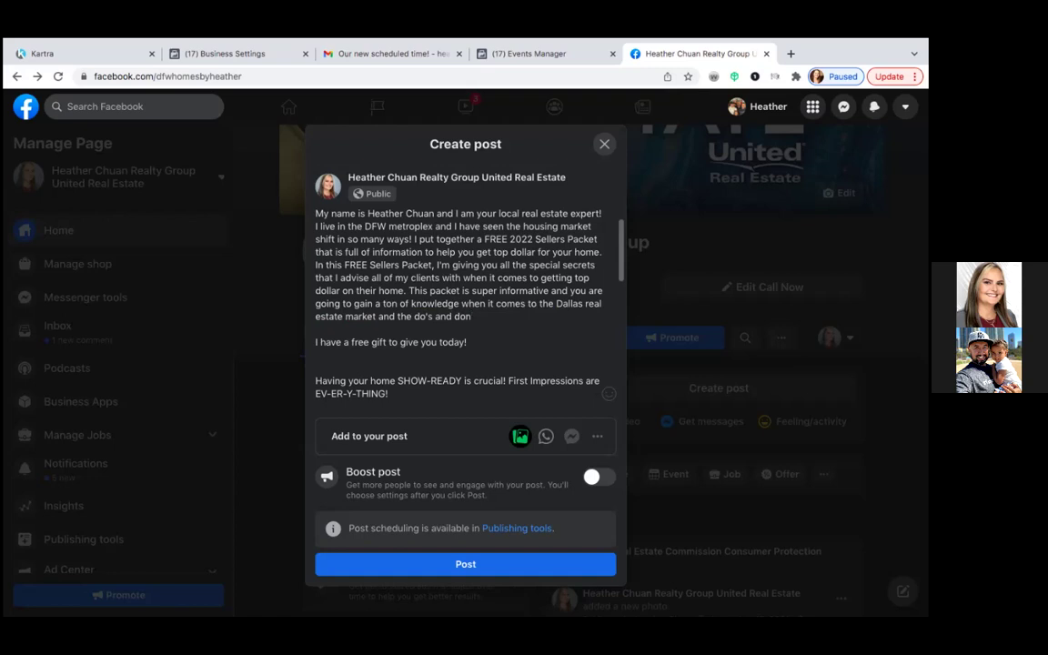
text(s)
key(BackSpace)
key(BackSpace)
key(BackSpace)
key(BackSpace)
text(t's )
text(in)
key(BackSpace)
key(BackSpace)
key(BackSpace)
key(BackSpace)
key(BackSpace)
key(BackSpace)
key(BackSpace)
text(n'ts of what it takes to list yo)
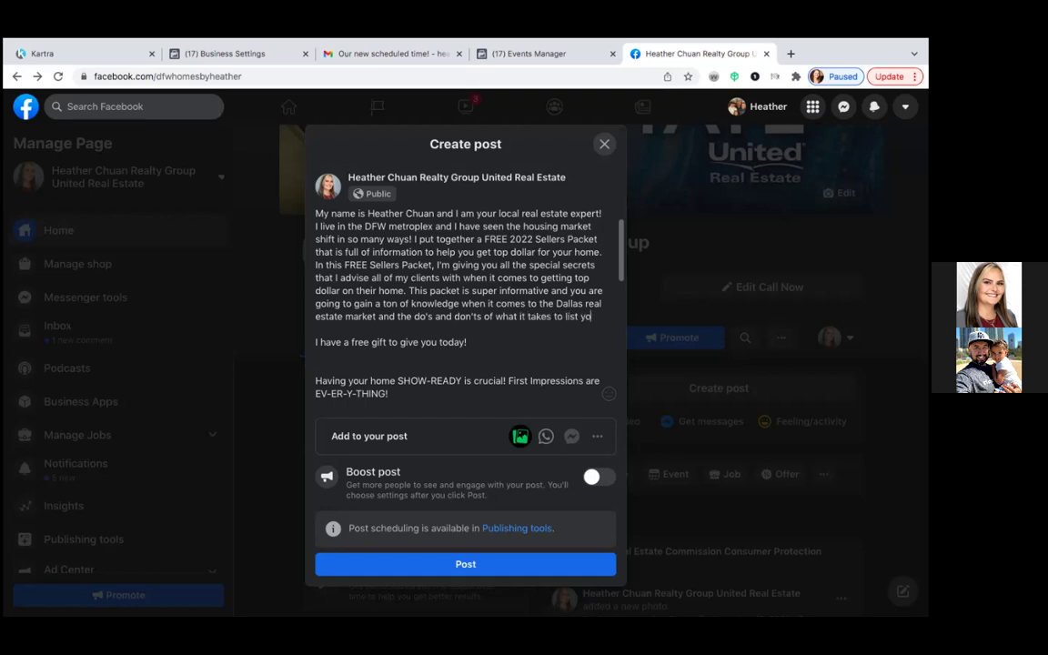
text(ur home in today!)
key(BackSpace)
text('s market.)
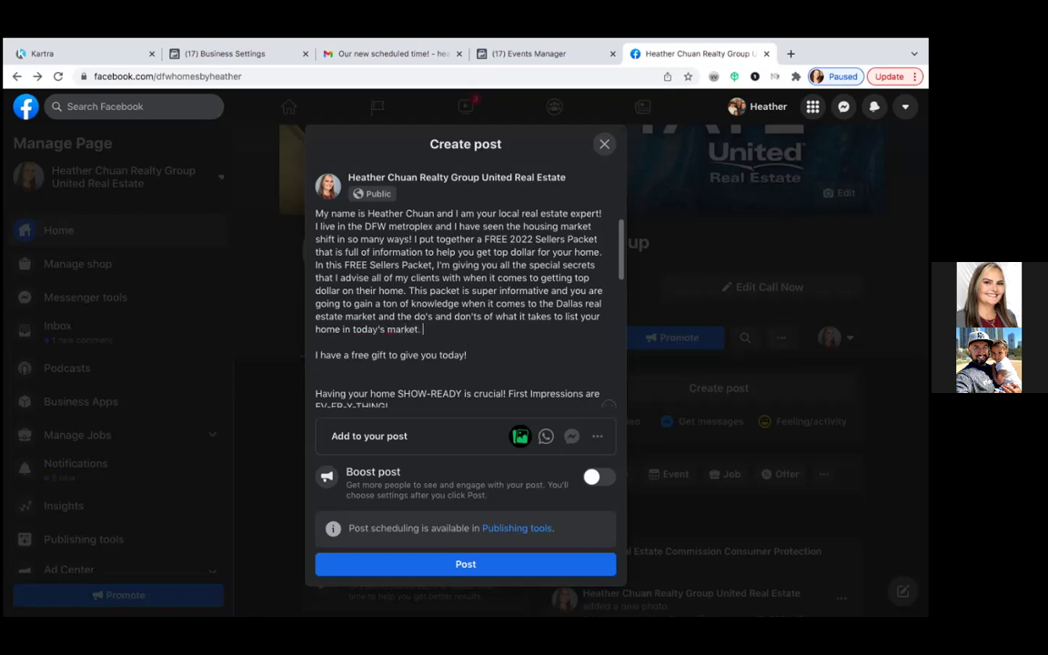
Cut the line "I have a free gift to give you today!" from below the packet paragraph
drag(469, 355, 345, 342)
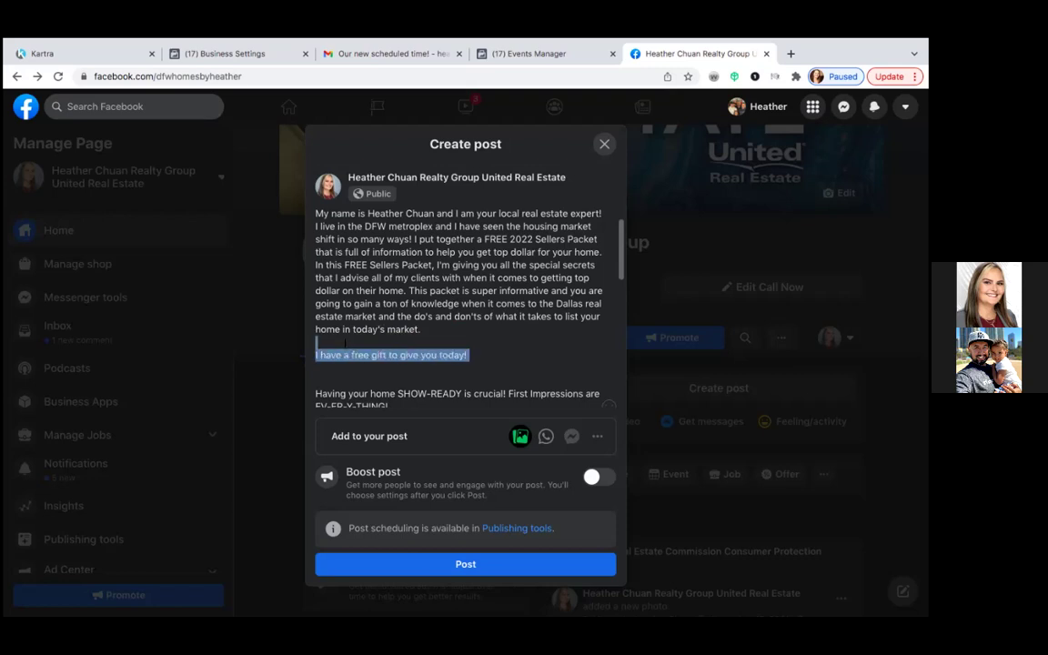
right_click(346, 331)
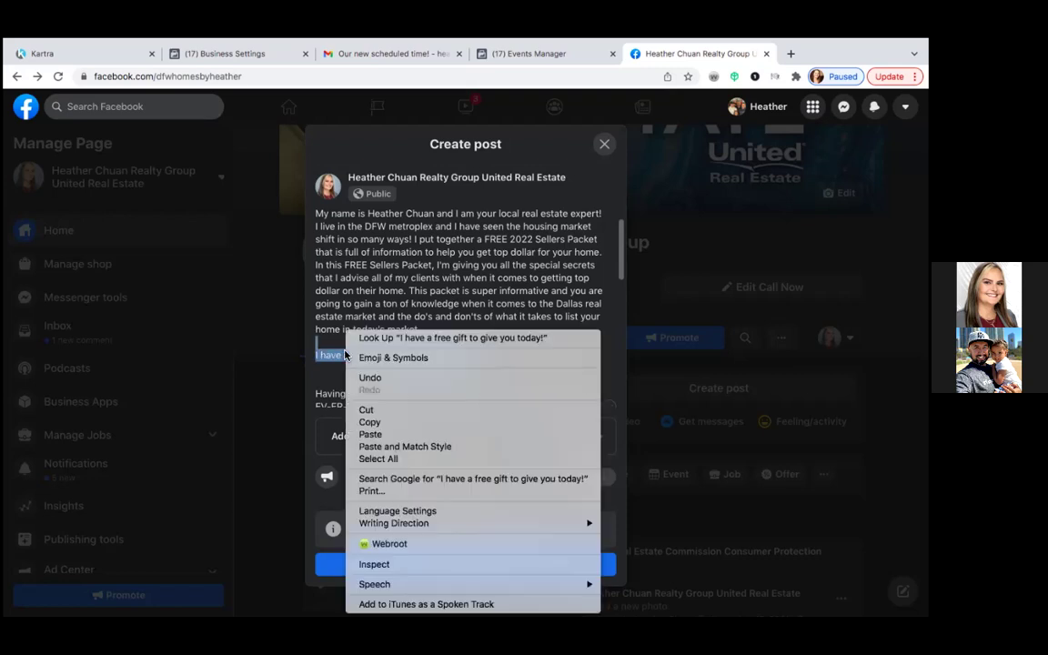
click(369, 411)
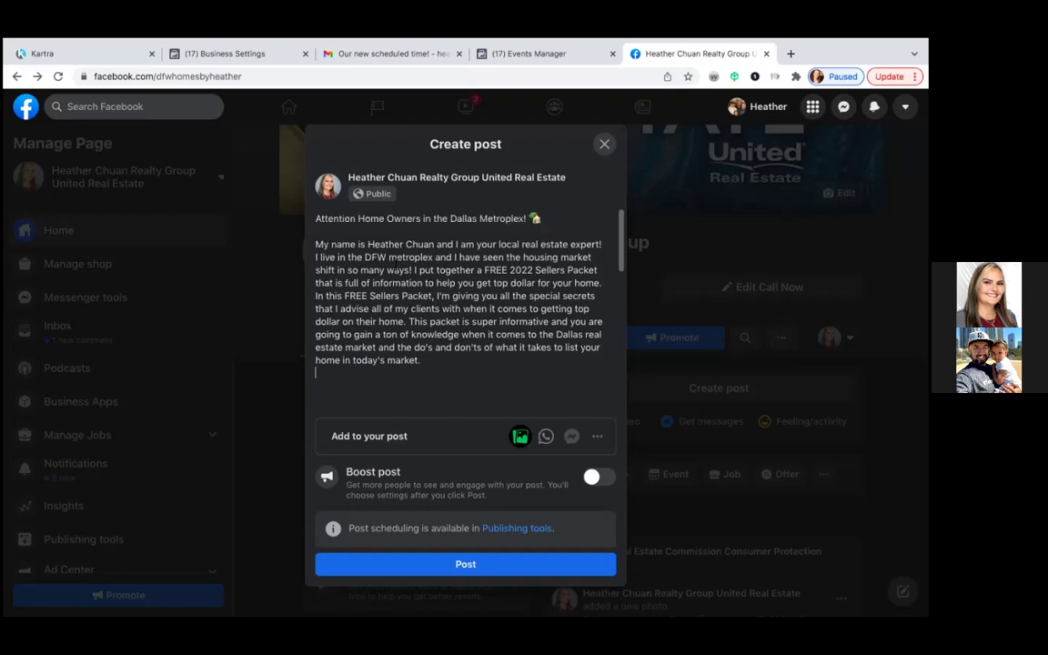
key(ctrl+v)
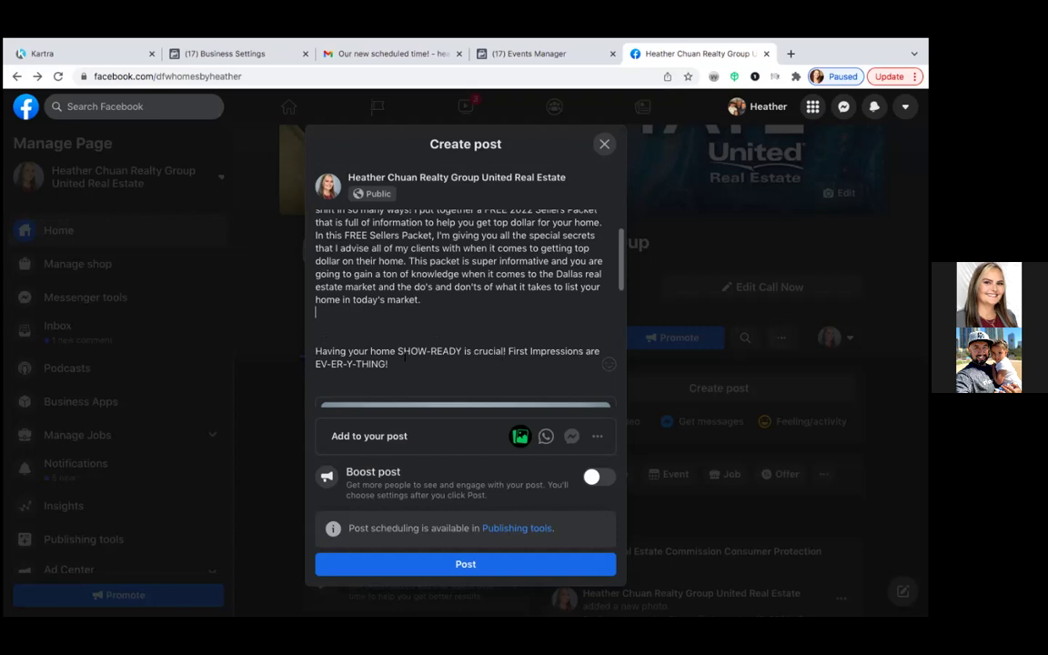
Move the two SHOW-READY and First Impressions sentences below the "Attention Home Owners" line as a separate paragraph above the agent's introduction
scroll(404, 357, up, 3)
scroll(410, 350, down, 3)
scroll(412, 344, down, 1)
scroll(412, 344, up, 1)
drag(390, 376, 315, 363)
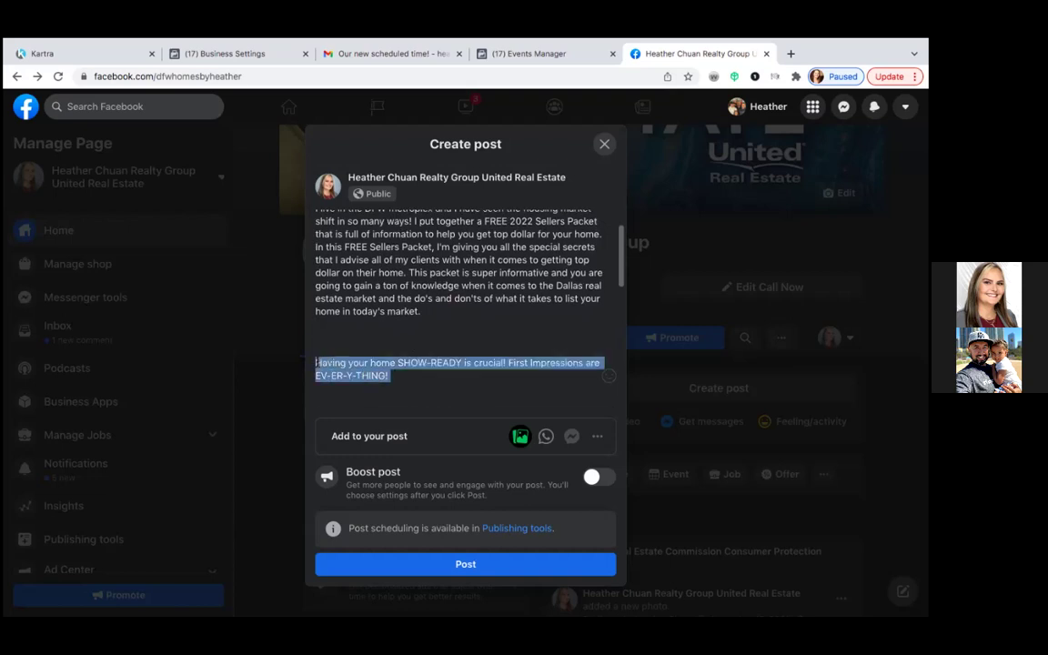
right_click(320, 364)
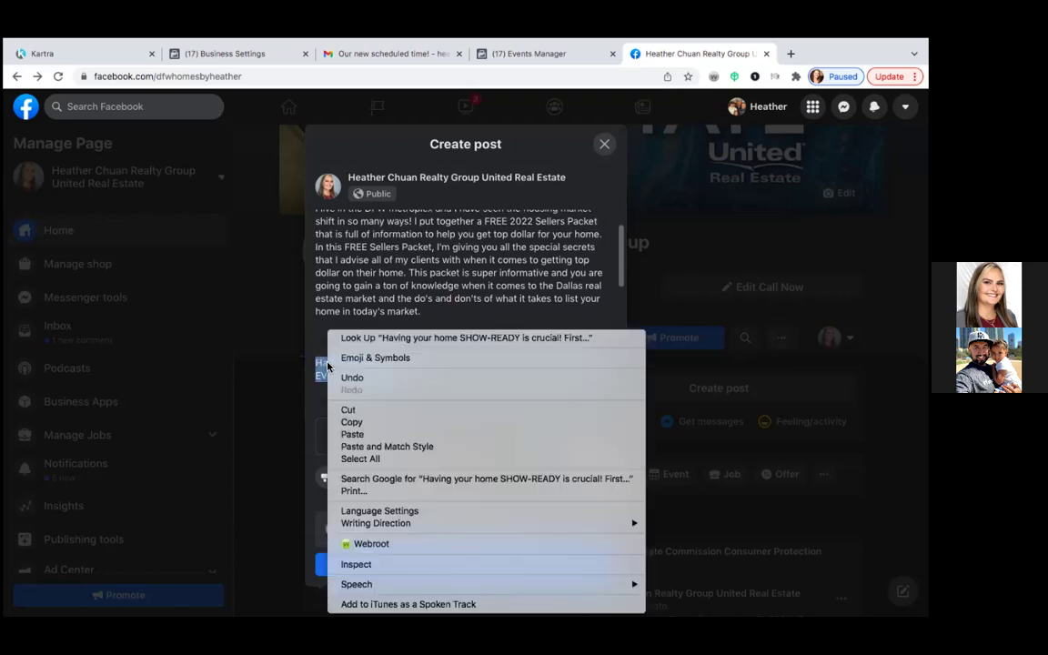
click(353, 409)
click(561, 225)
key(Return)
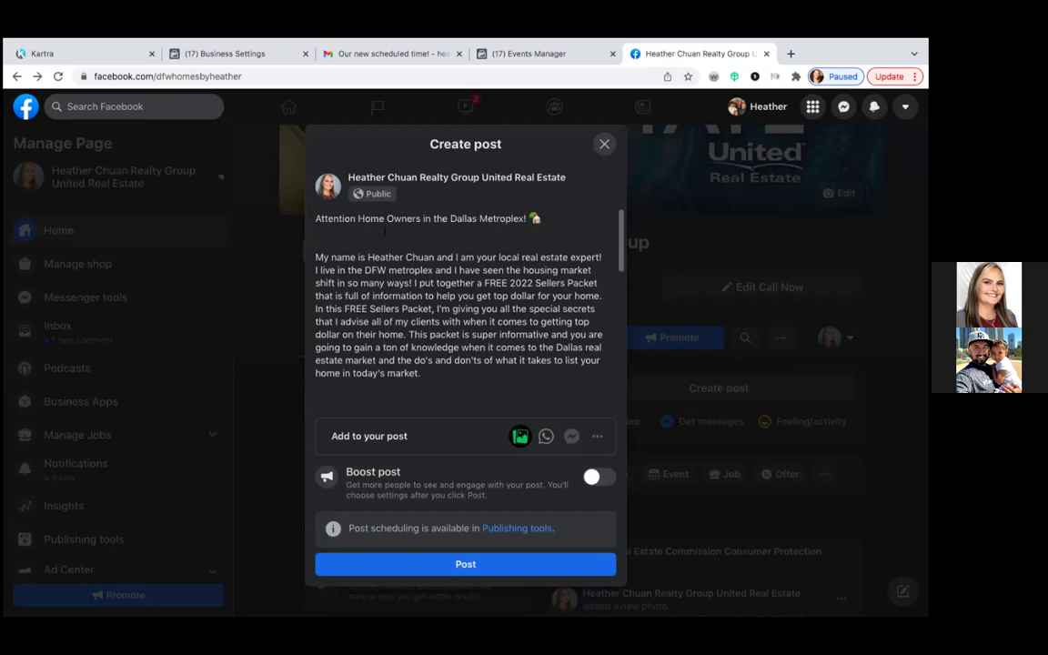
right_click(317, 243)
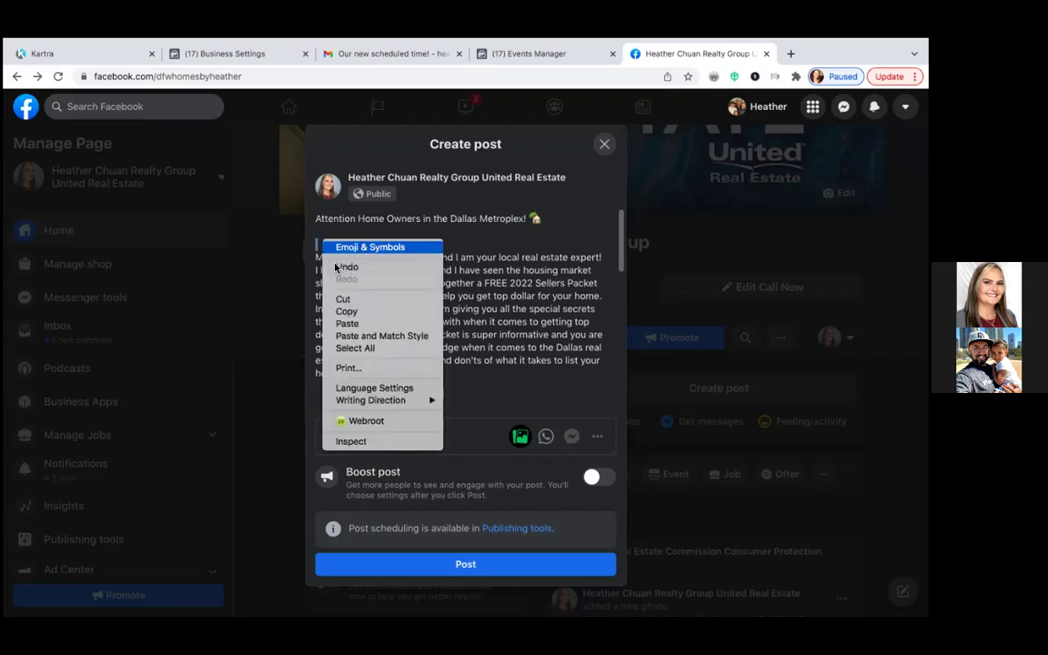
click(350, 325)
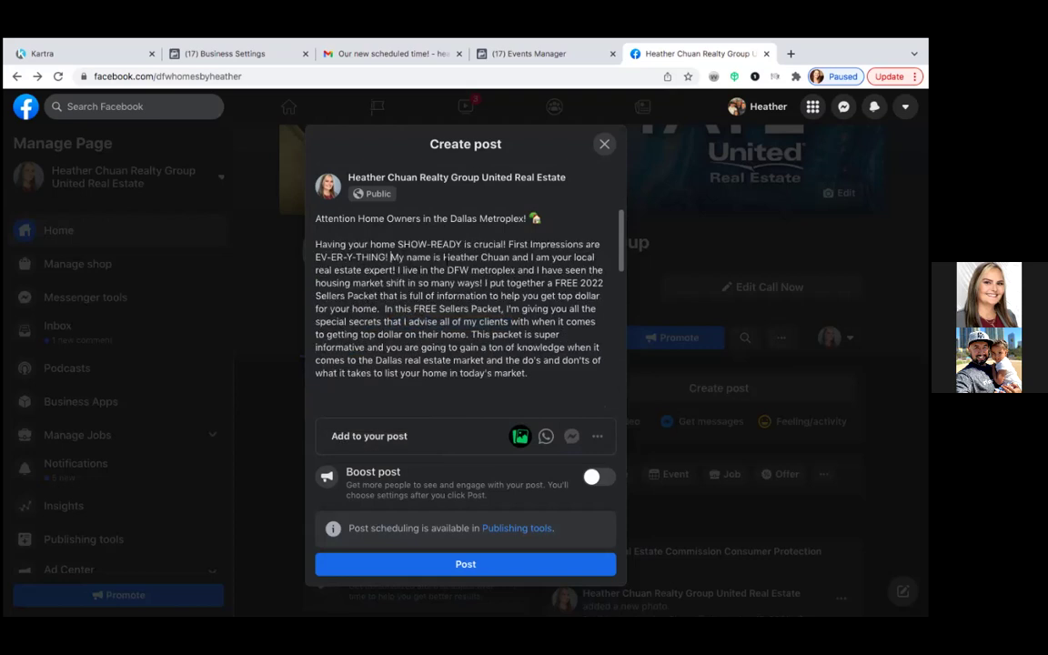
key(Return)
key(Return)
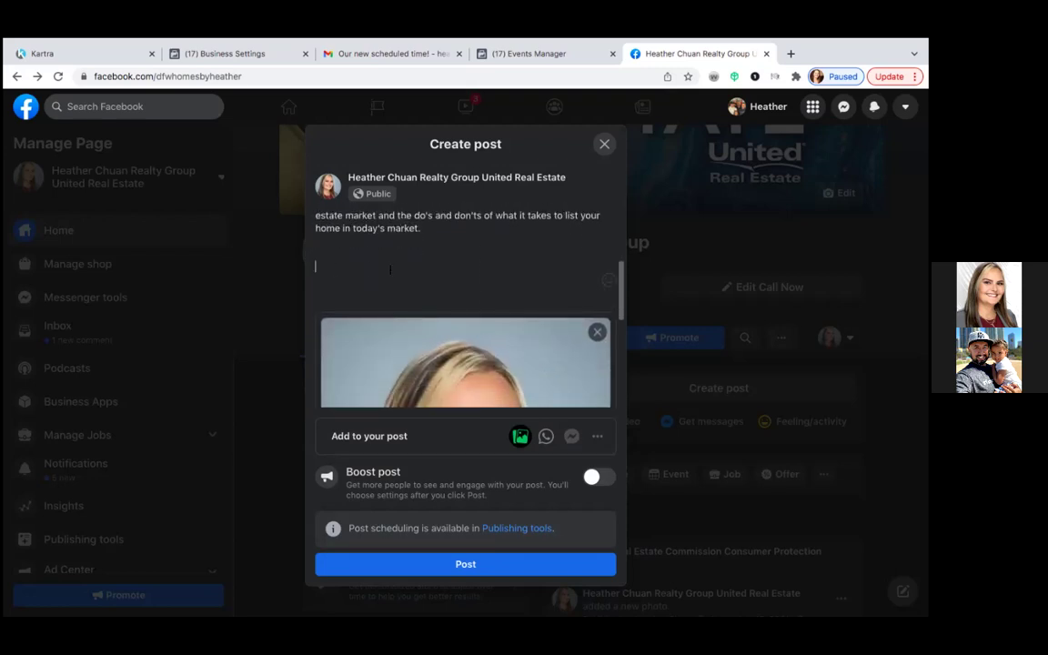
Remove the surplus blank lines between the end of the post text and the photo
key(BackSpace)
key(BackSpace)
key(BackSpace)
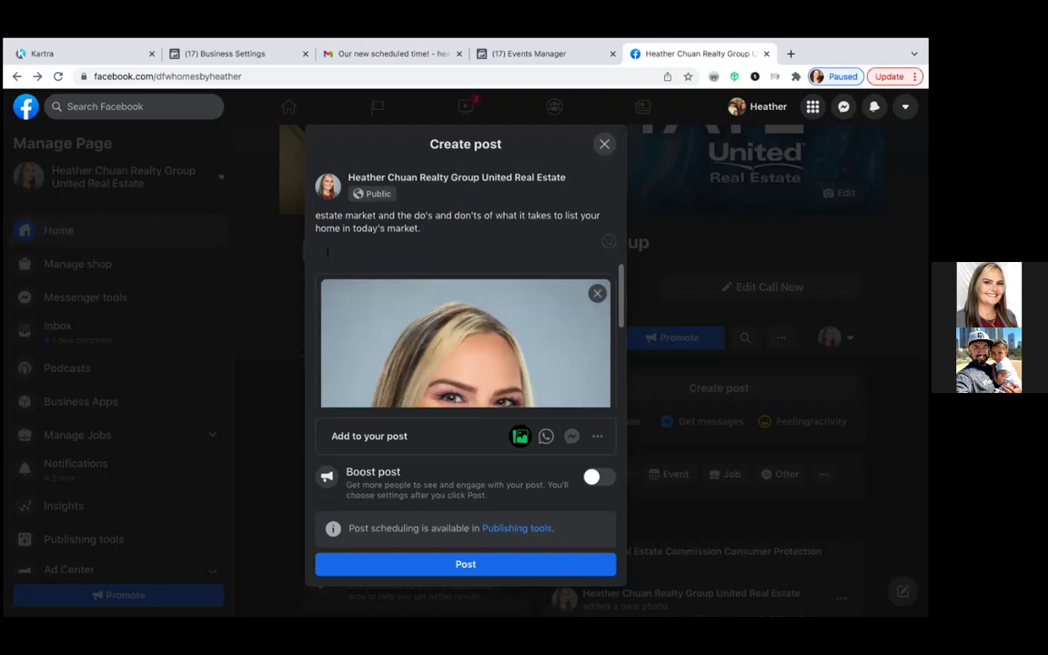
Add the closing line "Click Learn More to download your FREE copy now!" as a separate paragraph below the packet paragraph
scroll(337, 210, down, 2)
scroll(337, 209, up, 4)
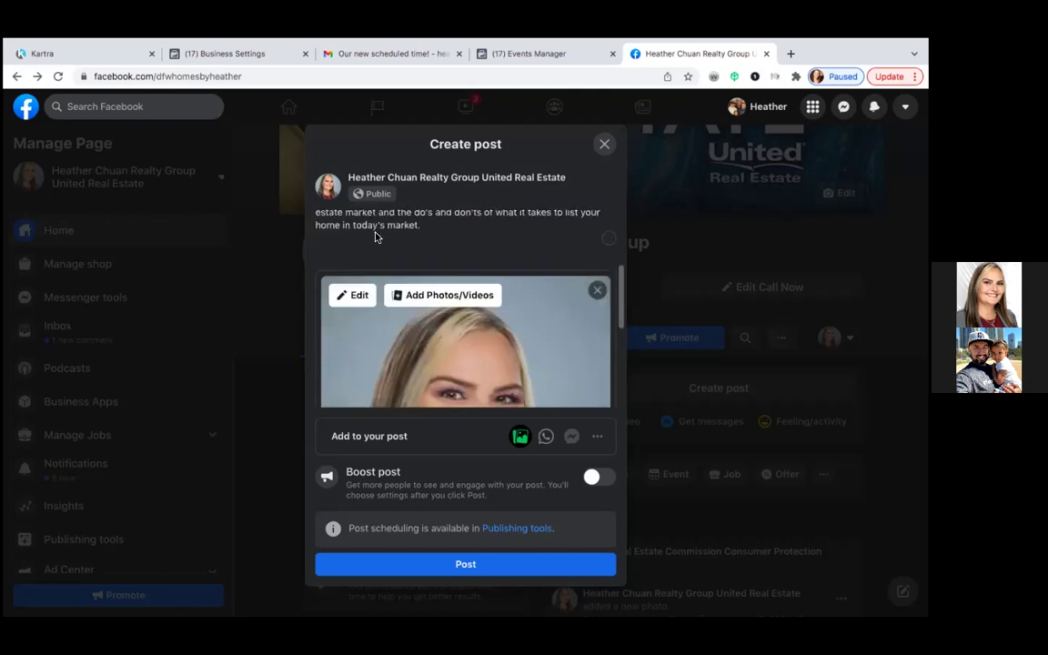
key(Return)
key(Return)
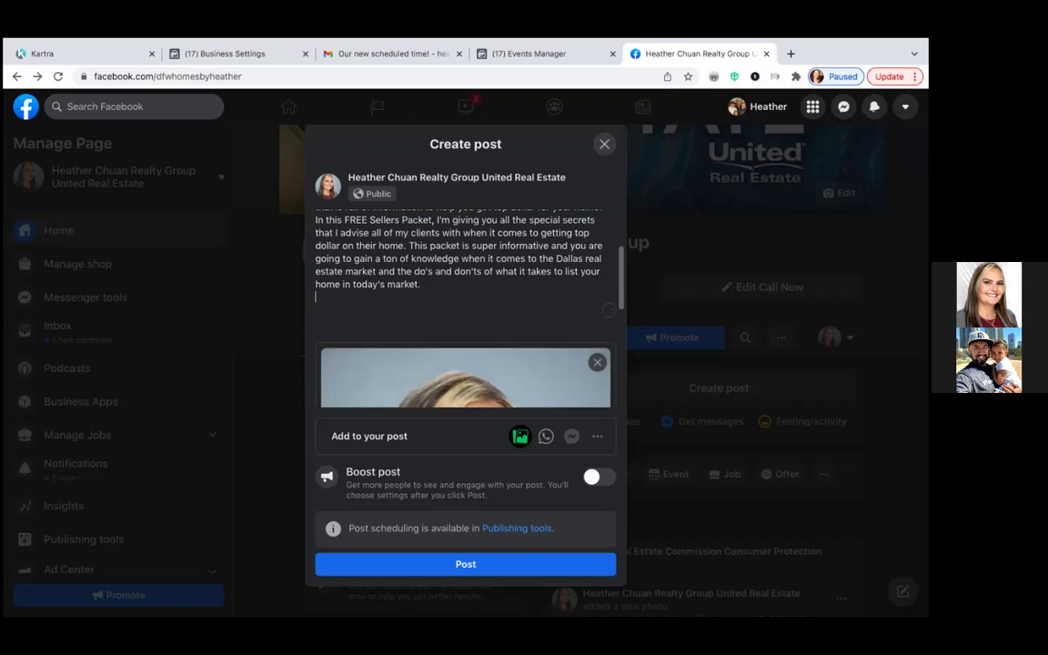
text(Click )
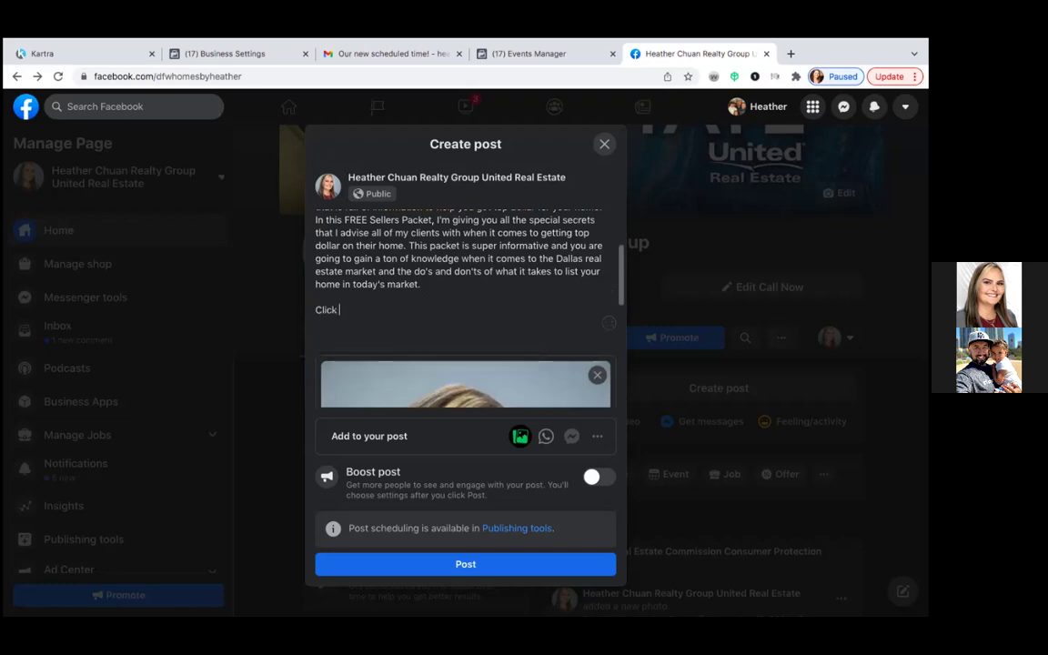
text(Learn More)
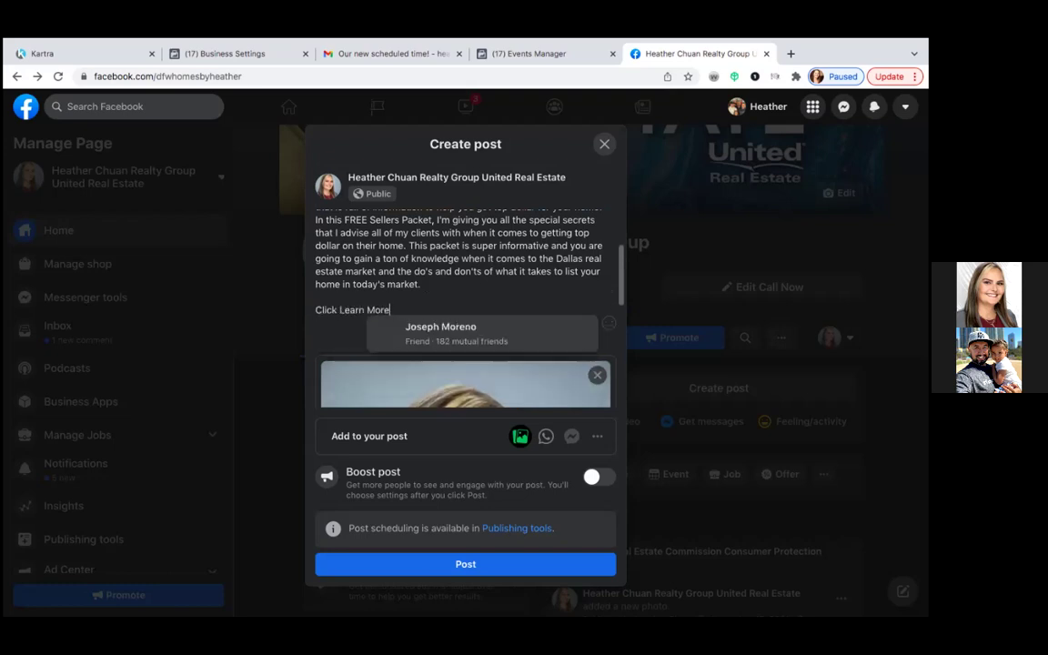
text( to download your FREE copy now!)
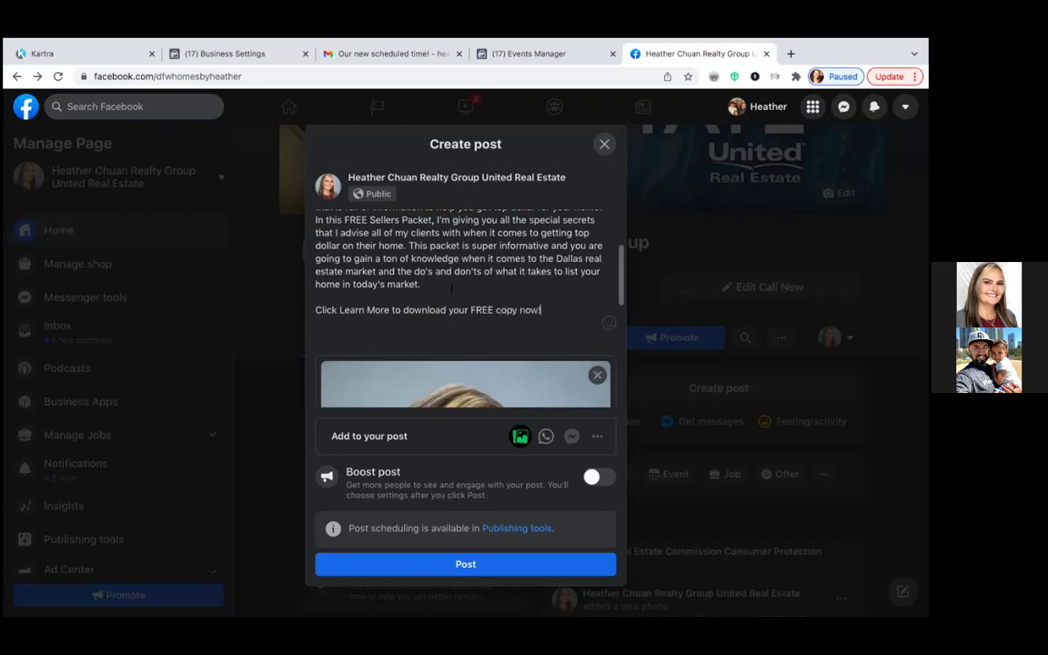
Review the draft's full text and photo, leave the photo unedited, and publish the post to the page without boosting it
scroll(452, 289, down, 5)
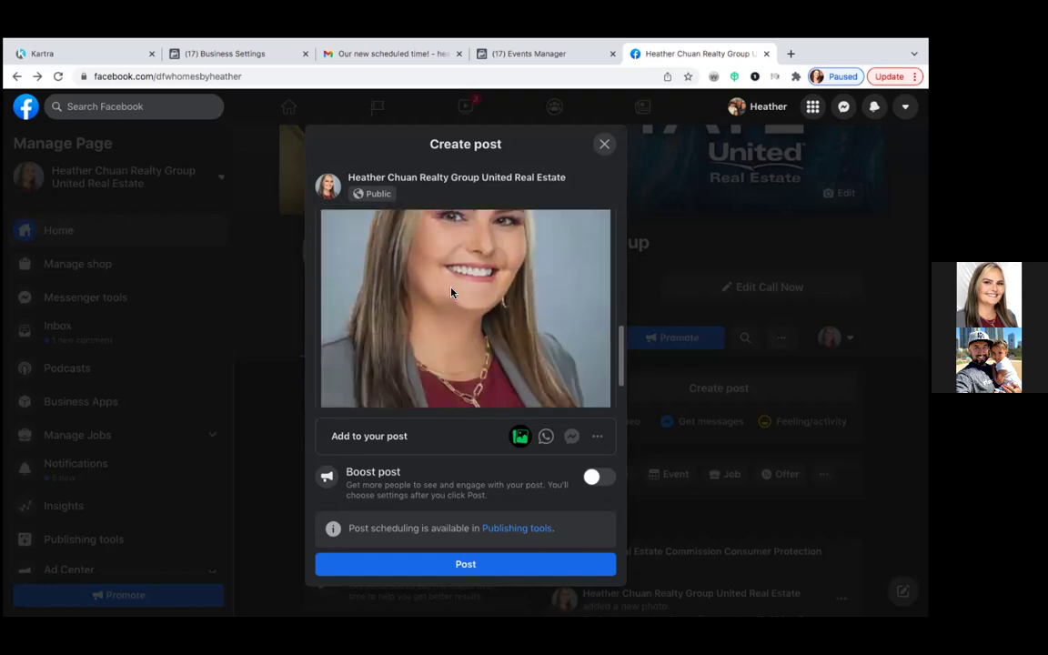
scroll(452, 291, down, 2)
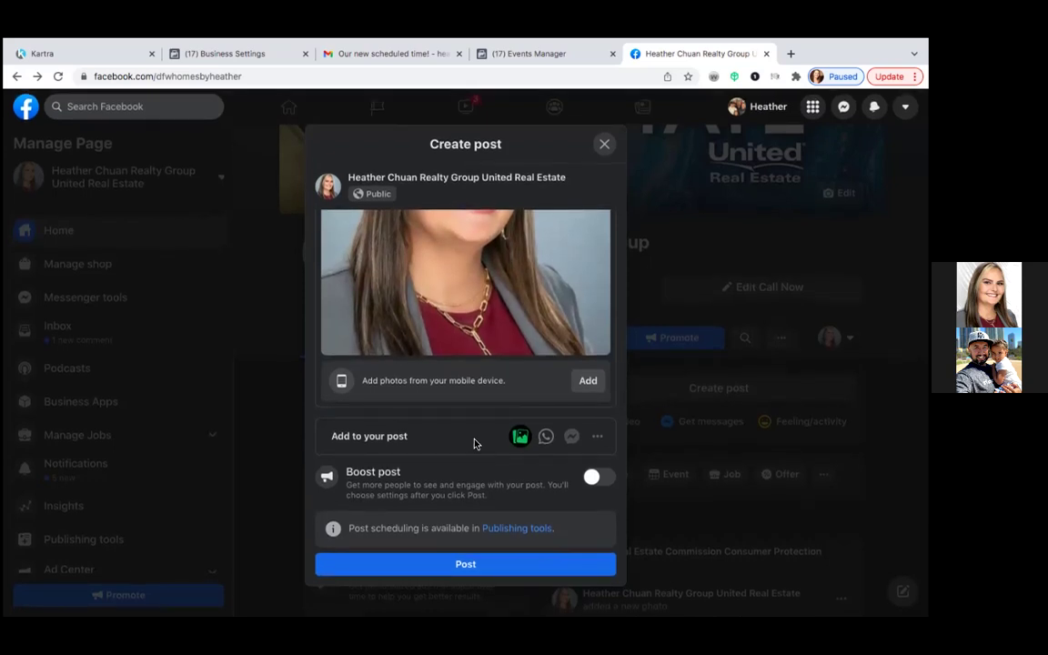
scroll(470, 402, up, 3)
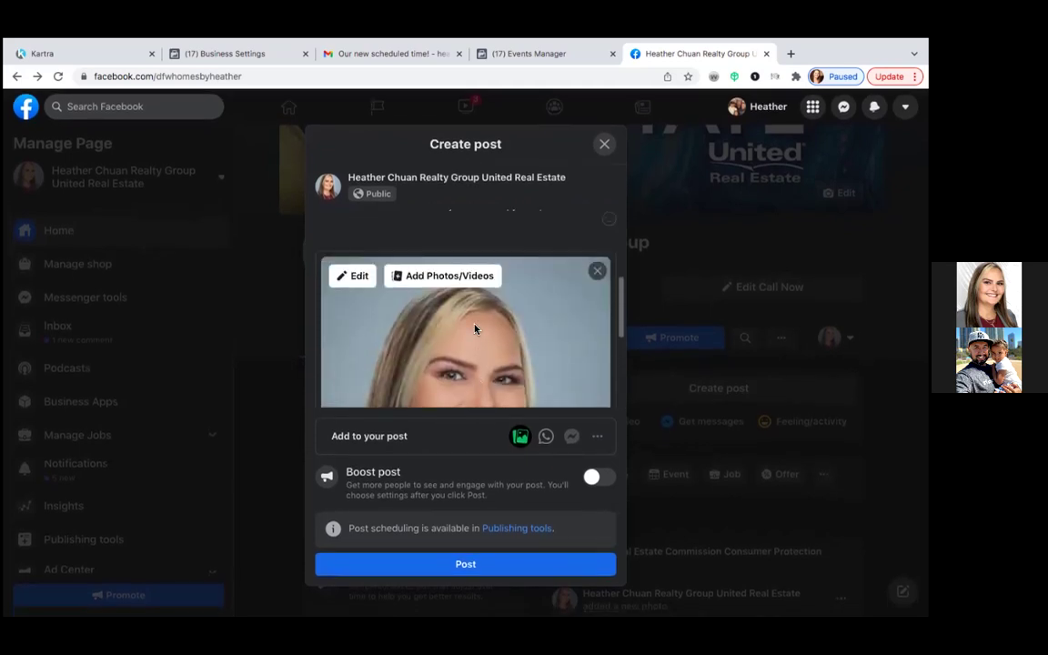
scroll(474, 330, up, 5)
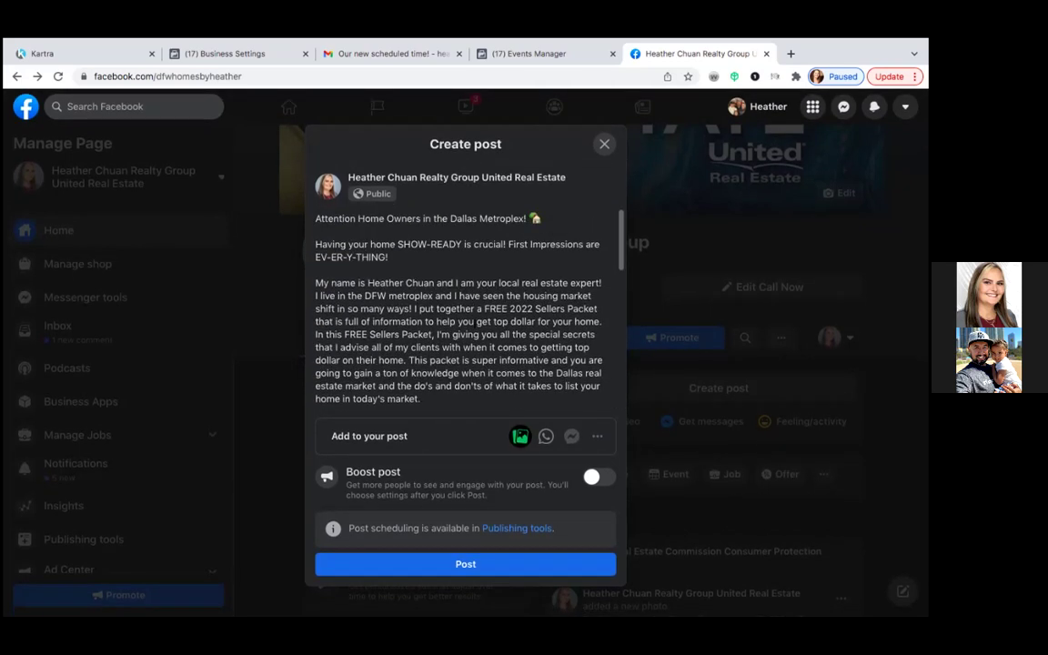
scroll(475, 328, down, 7)
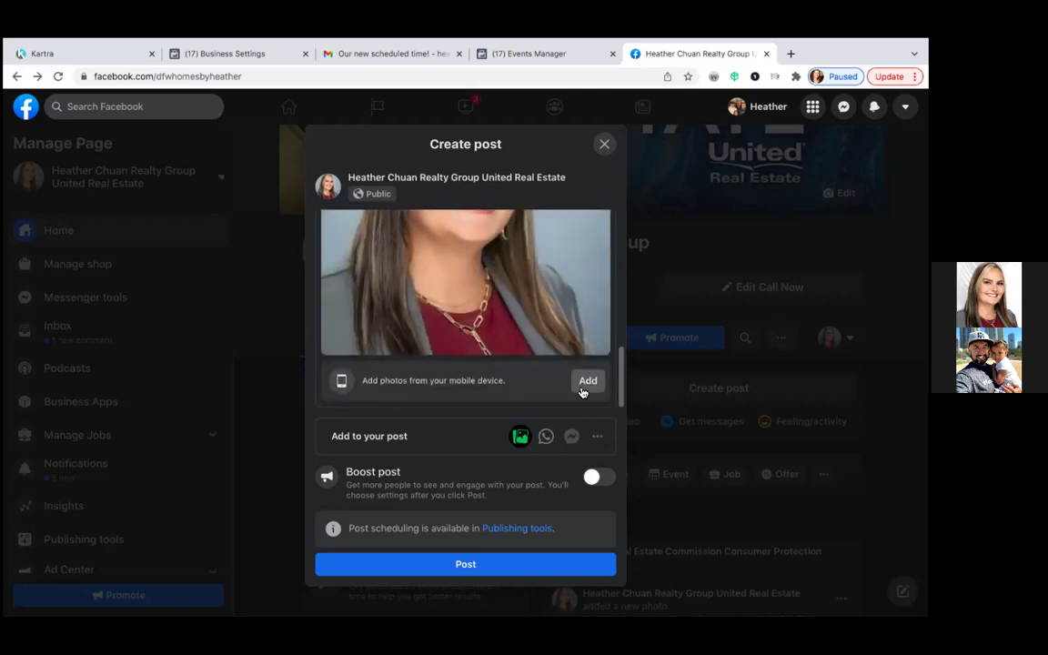
scroll(484, 299, up, 3)
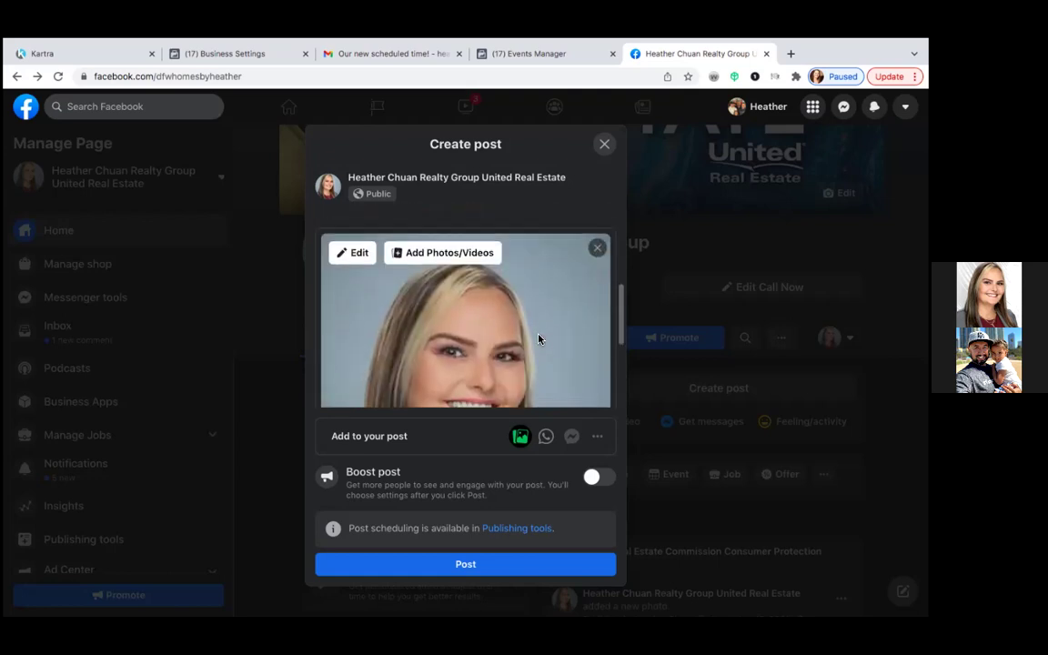
click(361, 253)
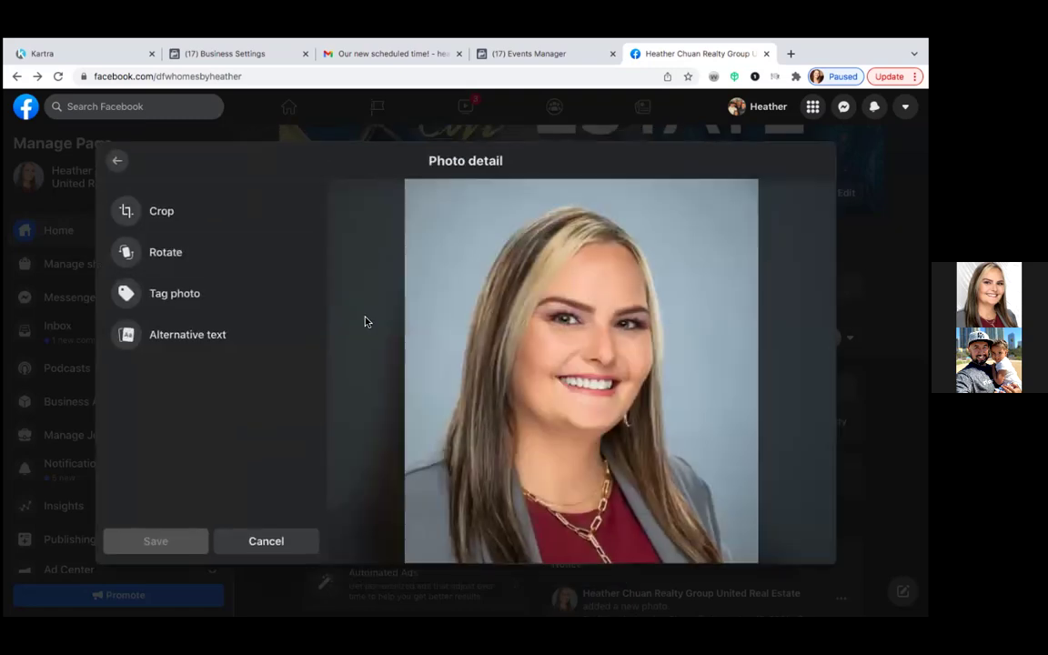
click(267, 543)
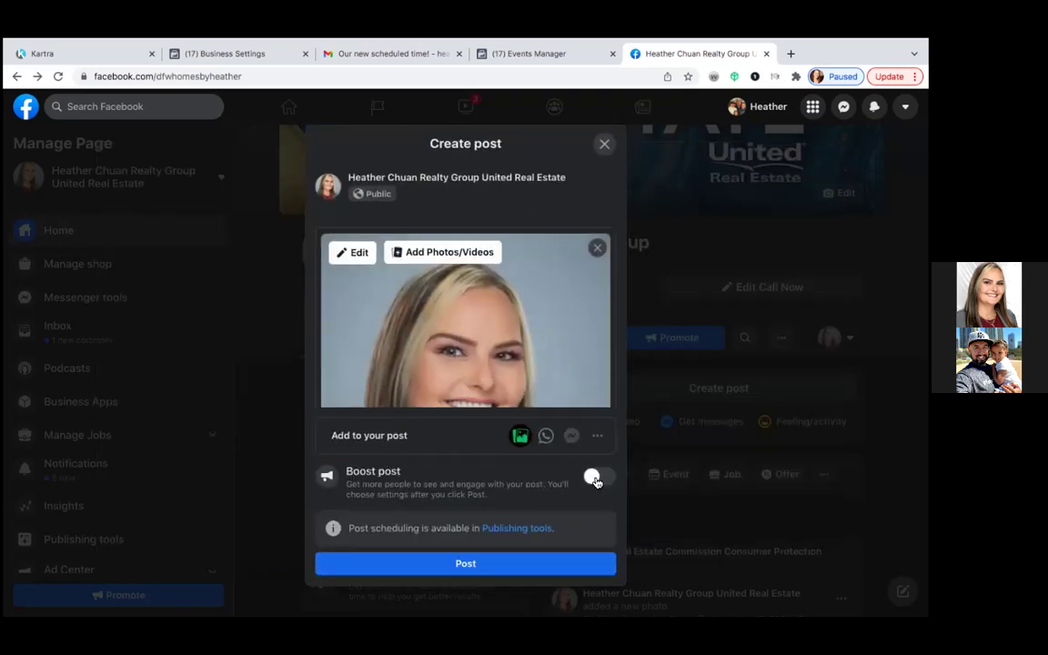
click(474, 566)
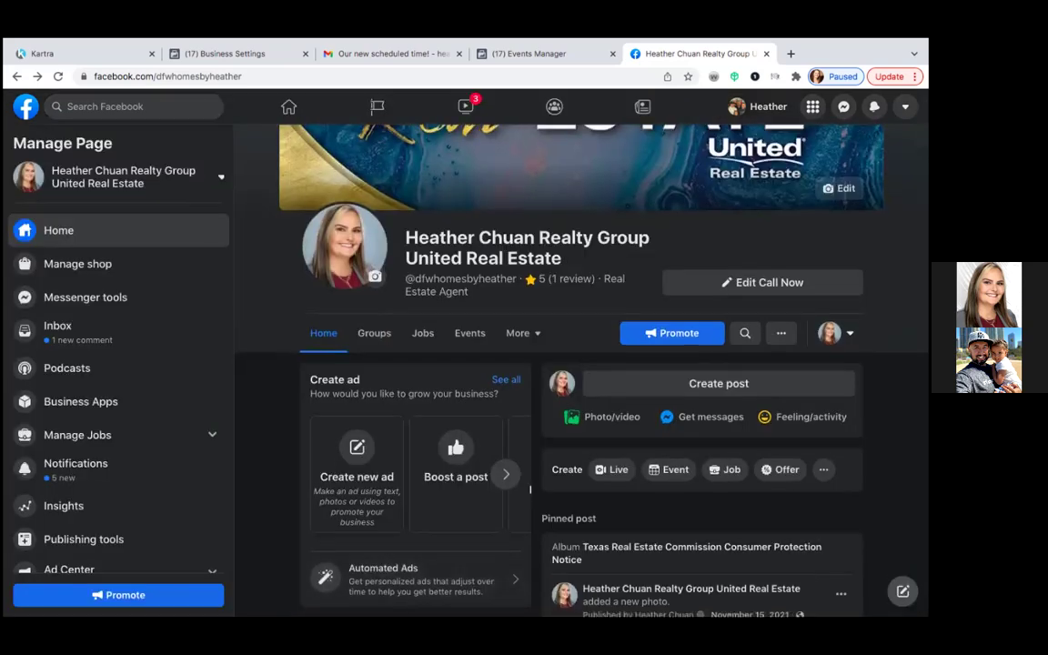
Find the newly published "Attention Home Owners" post on the page and expand its full text
scroll(531, 494, down, 8)
scroll(567, 390, down, 4)
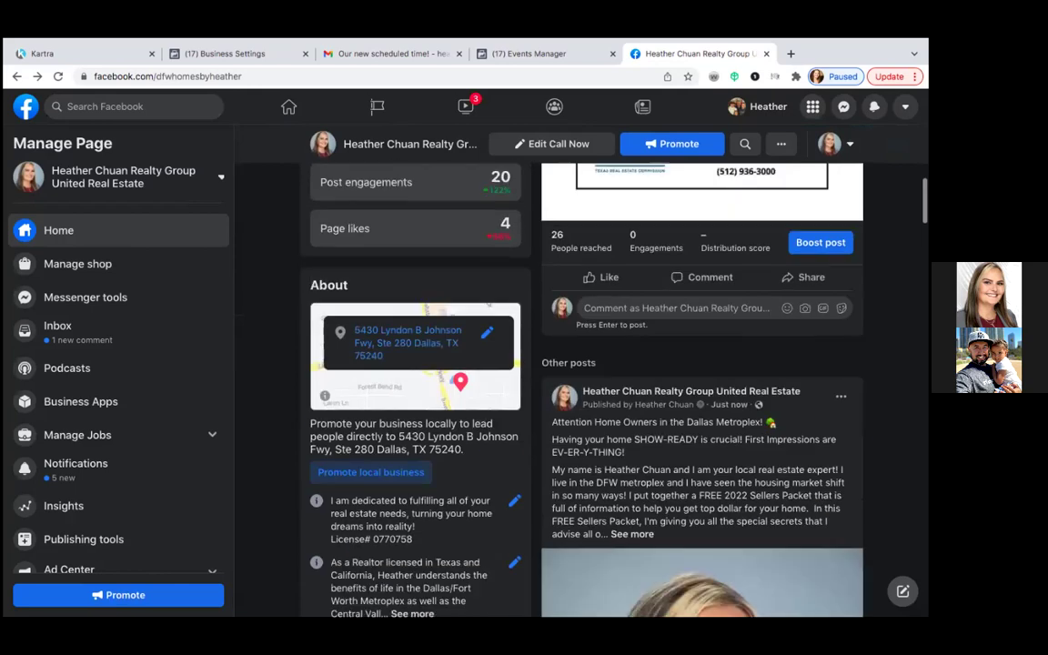
scroll(567, 391, down, 1)
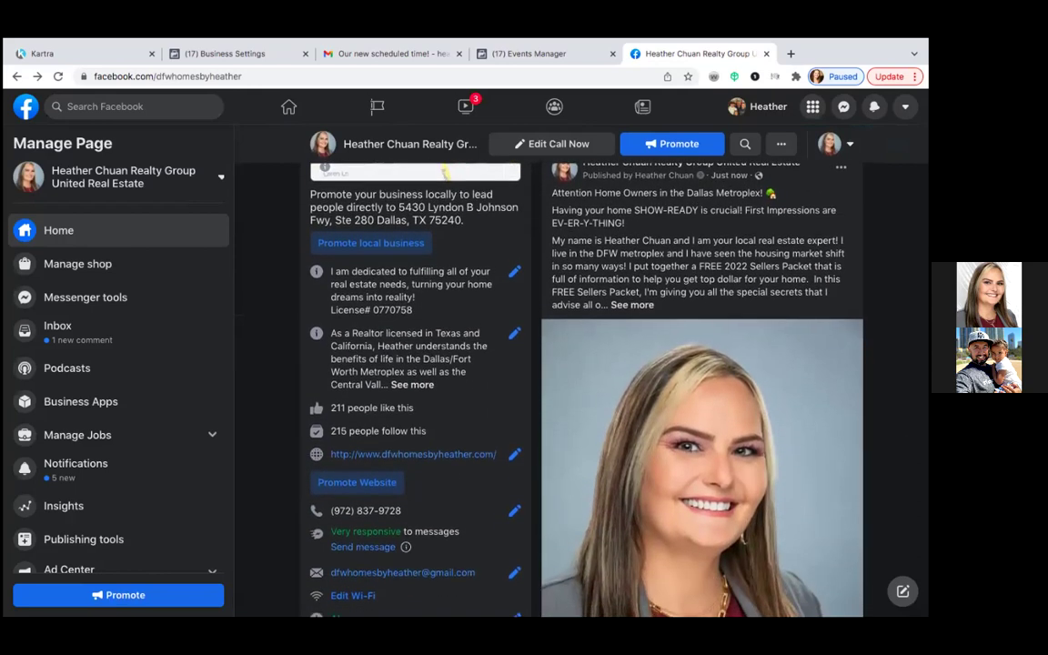
scroll(566, 391, up, 1)
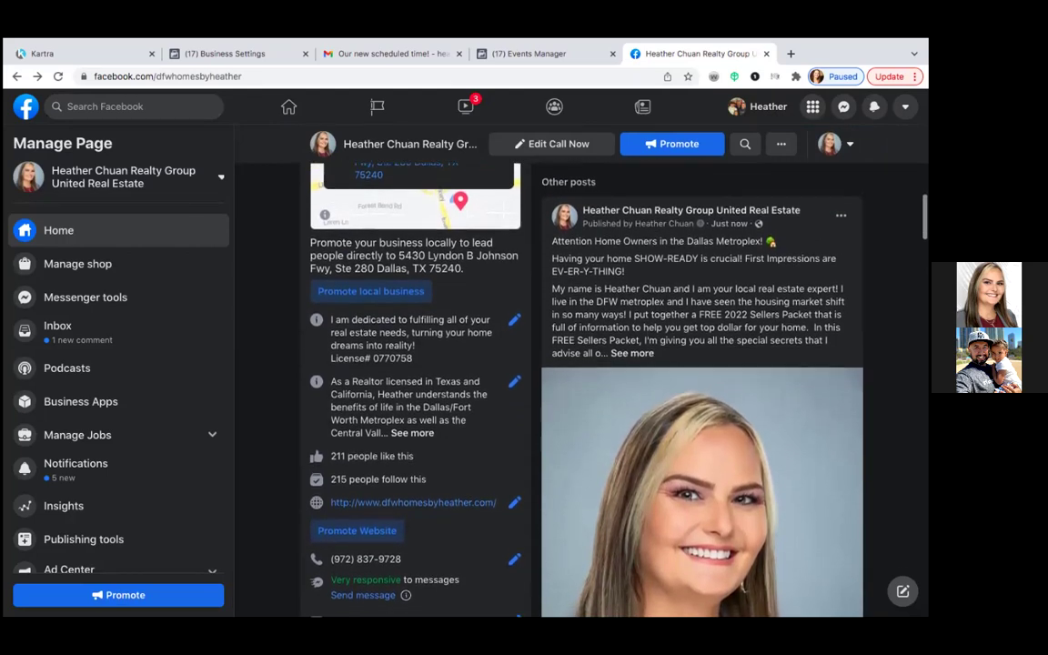
scroll(567, 390, down, 1)
scroll(567, 391, down, 1)
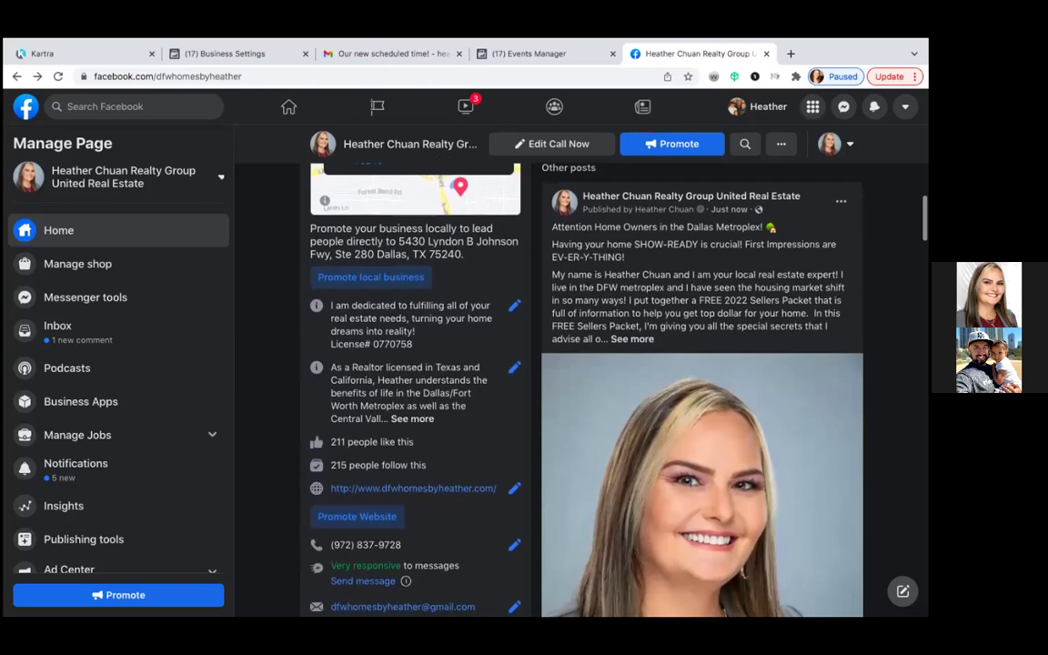
scroll(567, 390, down, 1)
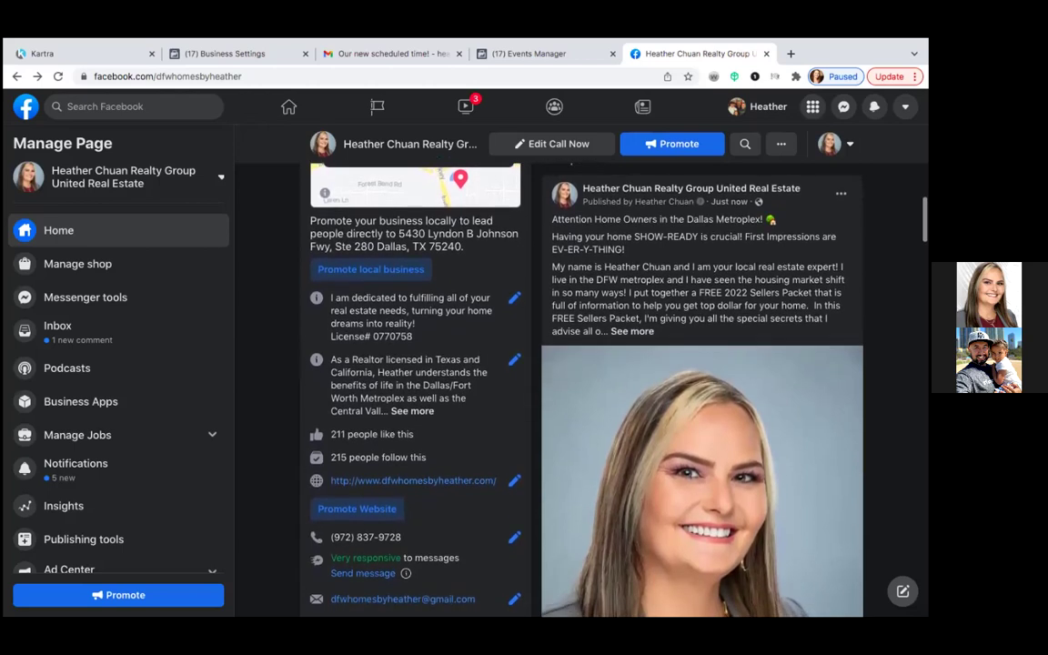
click(634, 332)
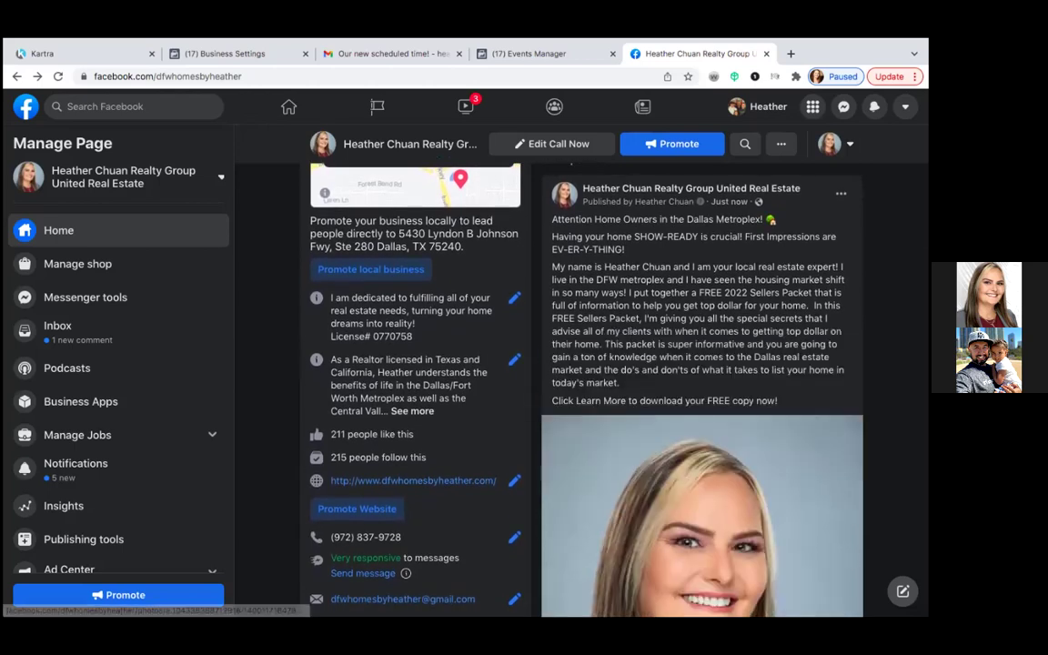
Examine the published post's closing line, headshot, reach figures and Boost post option
scroll(634, 335, down, 4)
scroll(634, 335, down, 1)
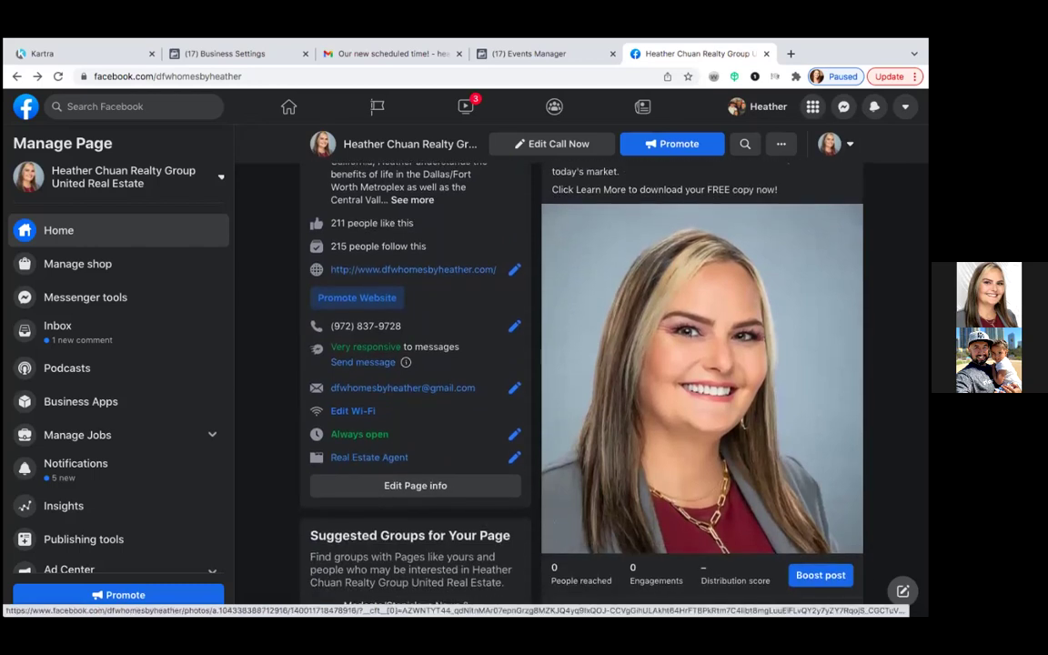
scroll(582, 364, down, 1)
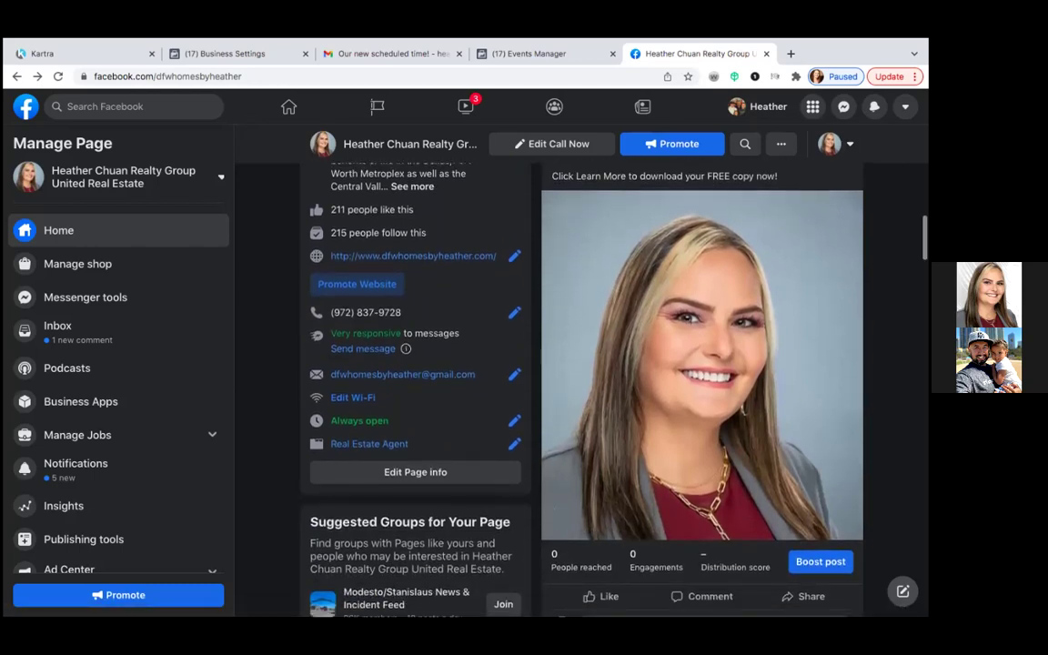
scroll(583, 364, up, 2)
scroll(582, 364, up, 1)
scroll(583, 364, down, 3)
scroll(582, 364, down, 6)
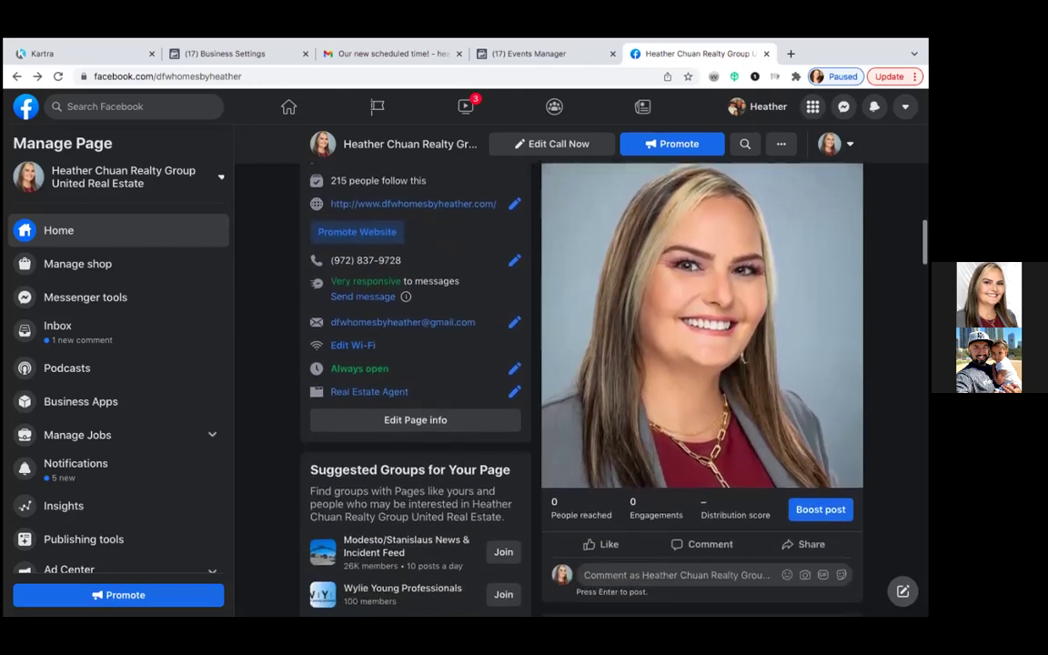
scroll(582, 364, up, 3)
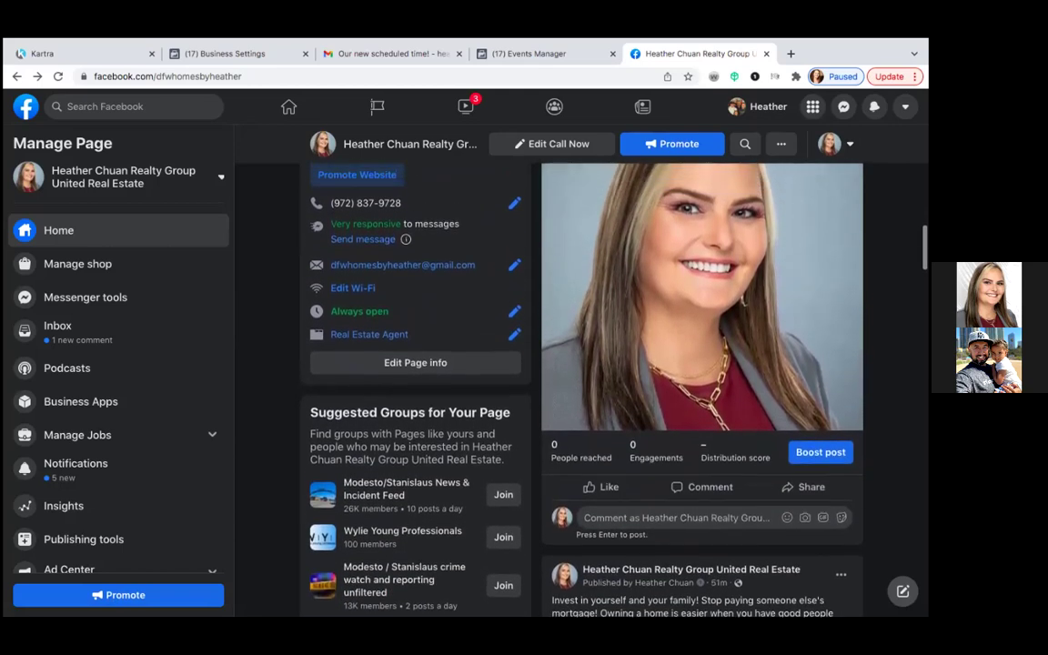
scroll(583, 364, down, 1)
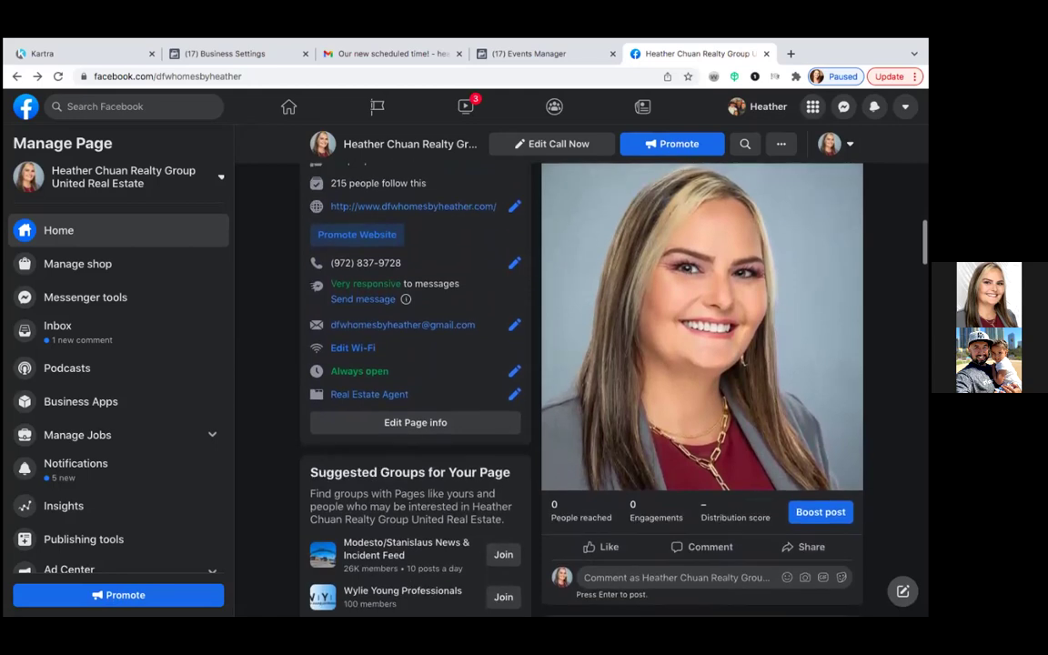
scroll(583, 364, down, 1)
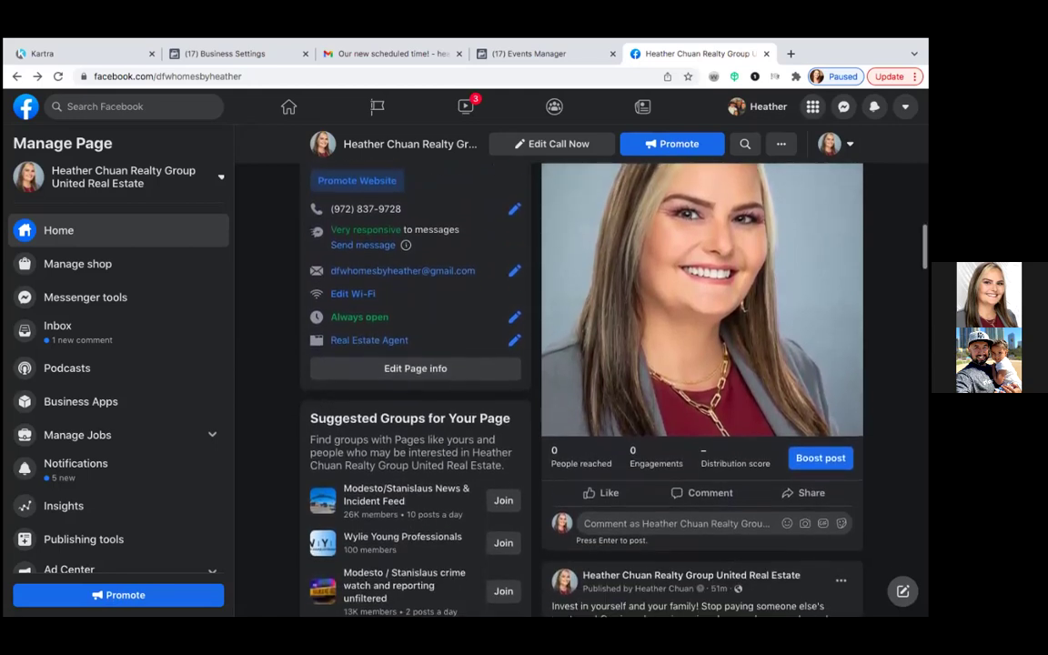
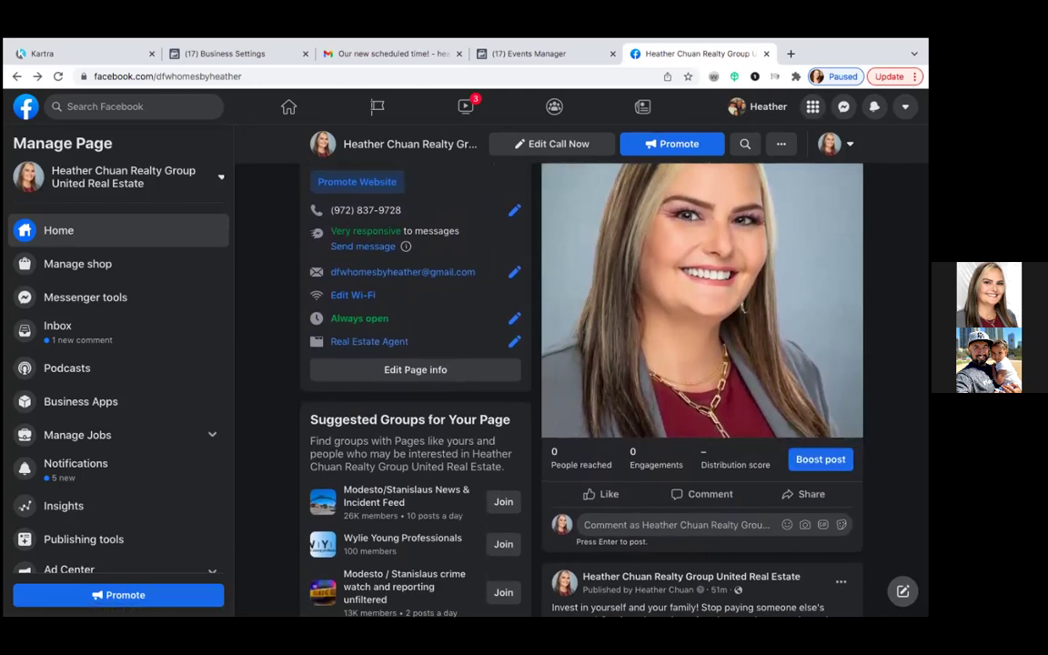
scroll(638, 262, up, 2)
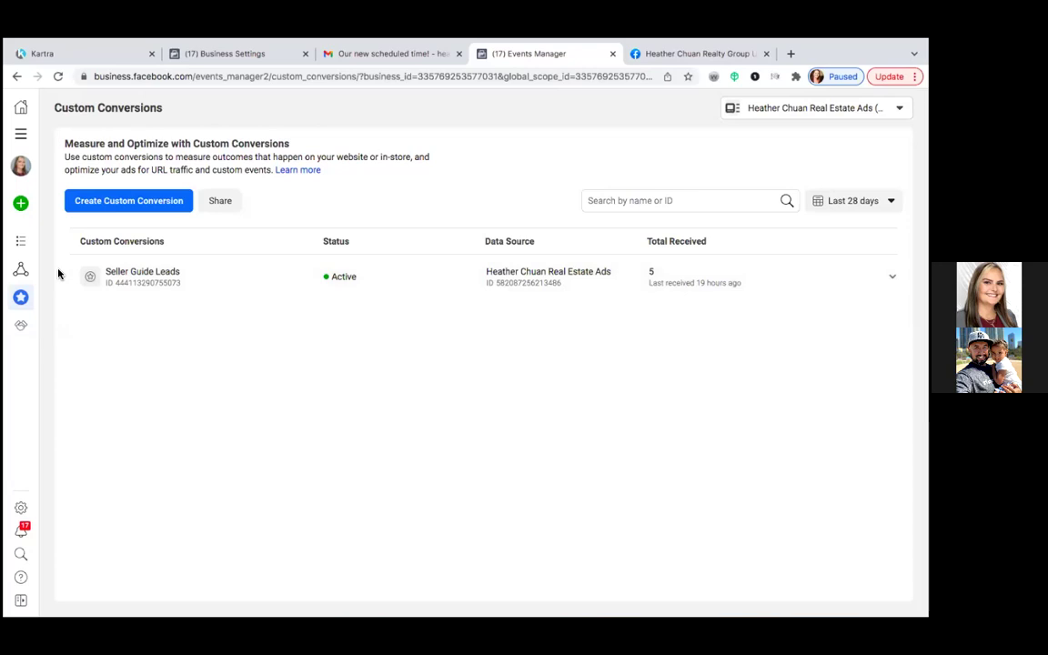
Open the ad account's Audiences list from Events Manager and examine the saved custom audiences
click(22, 136)
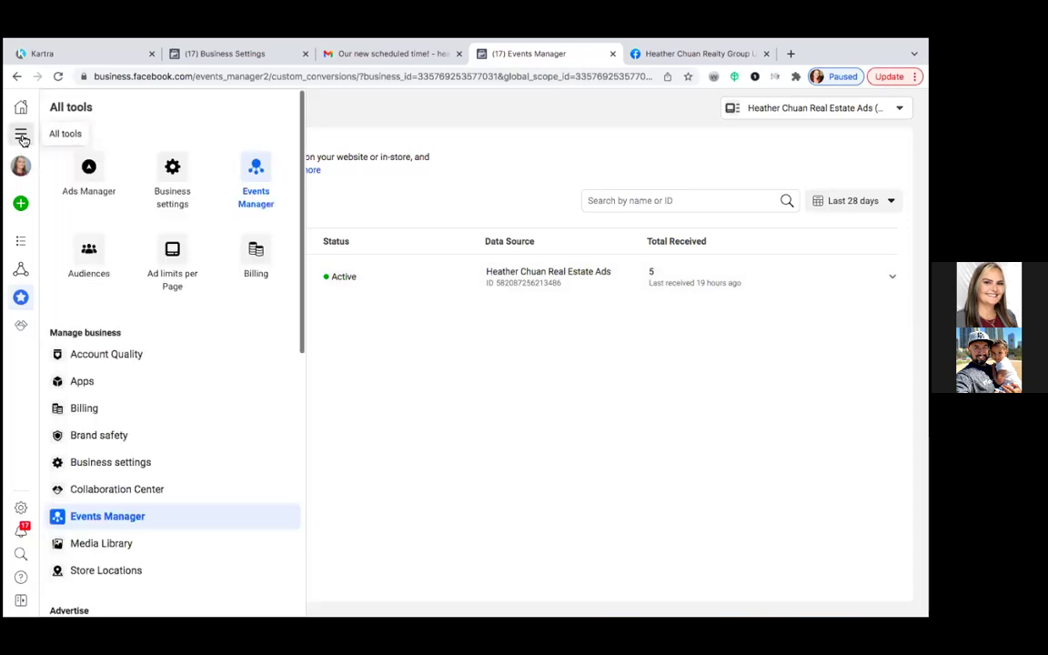
click(89, 244)
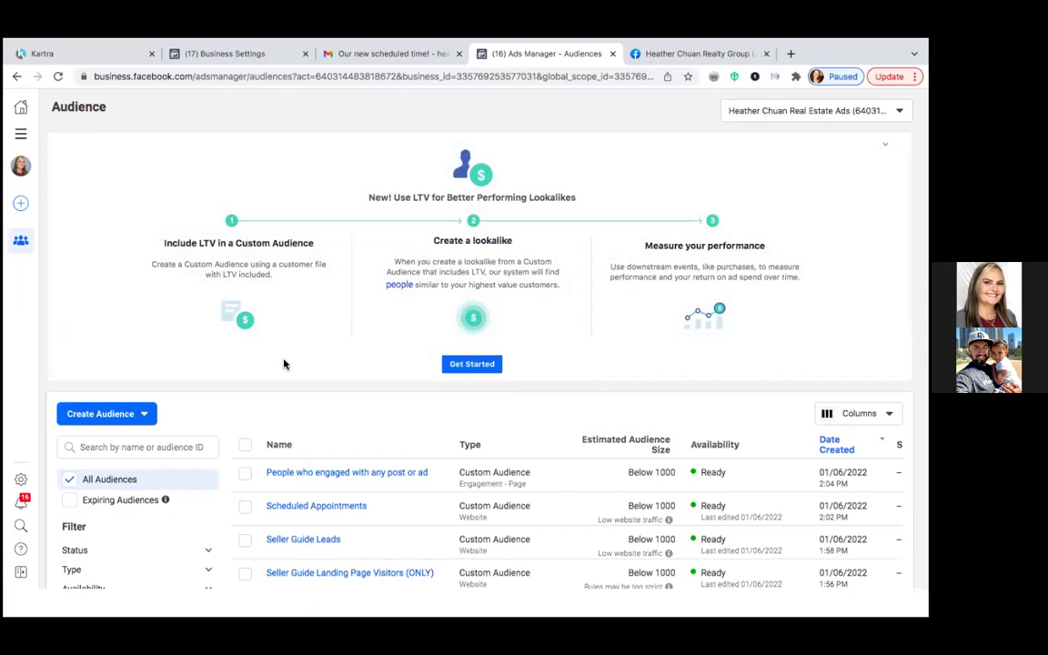
mouse_move(352, 471)
Open the Campaigns overview in Ads Manager and close the browser page showing the e-mail inbox
click(21, 134)
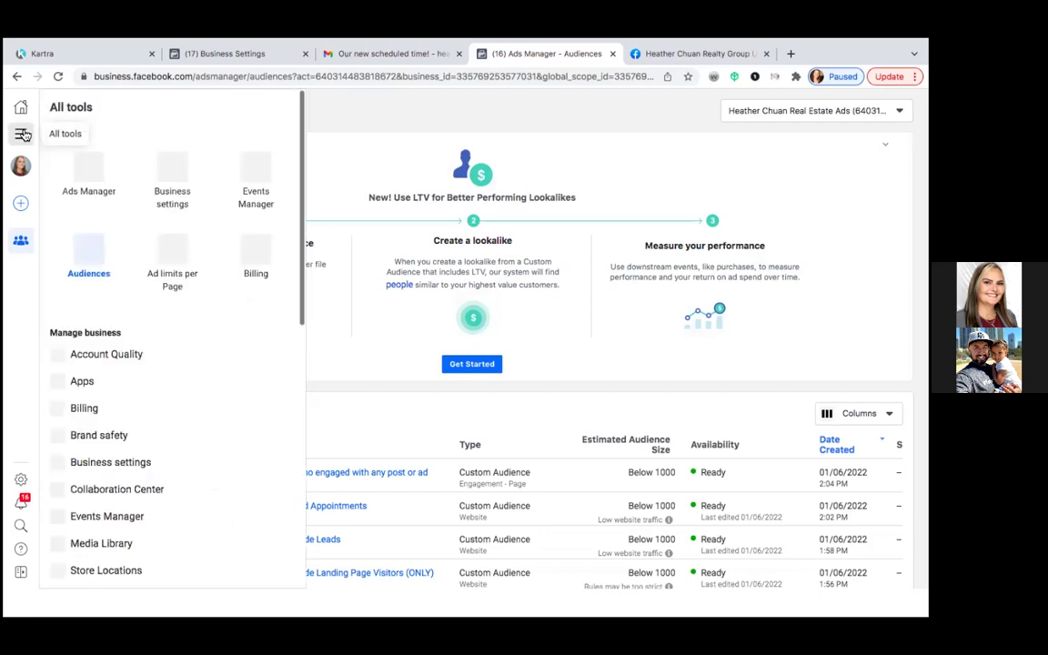
click(90, 168)
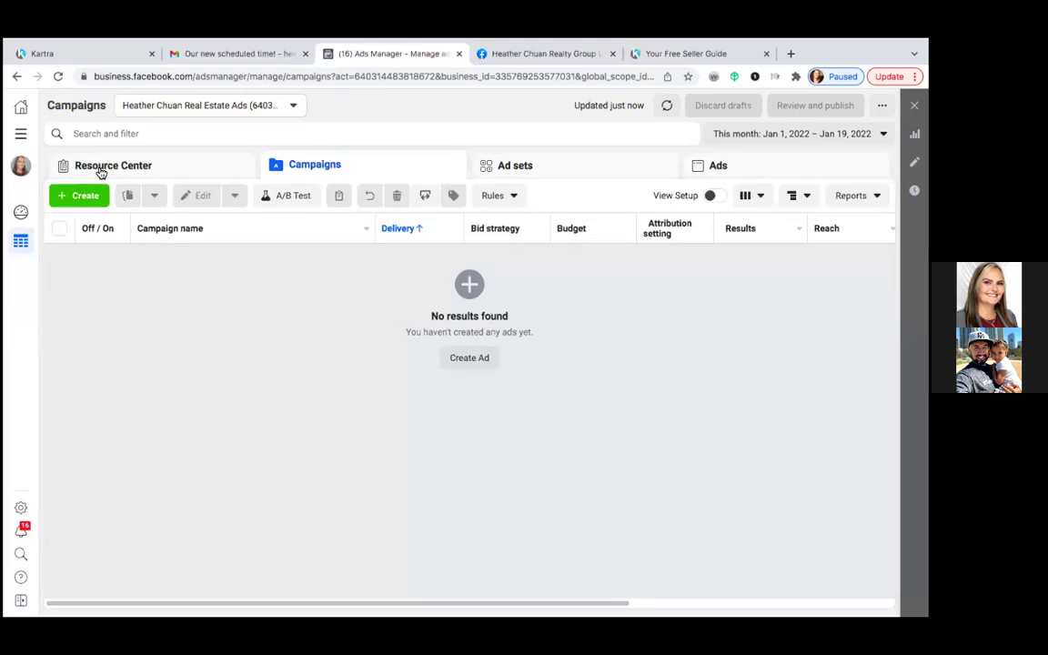
click(305, 54)
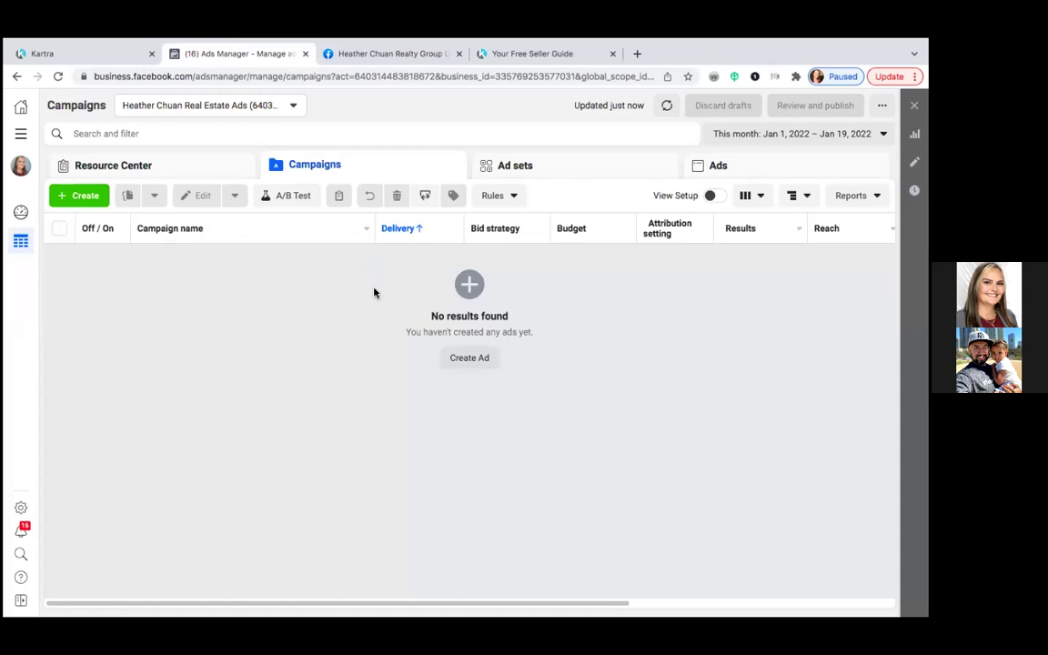
Start a new ad campaign with the Conversions objective and expand the optional naming section
click(96, 197)
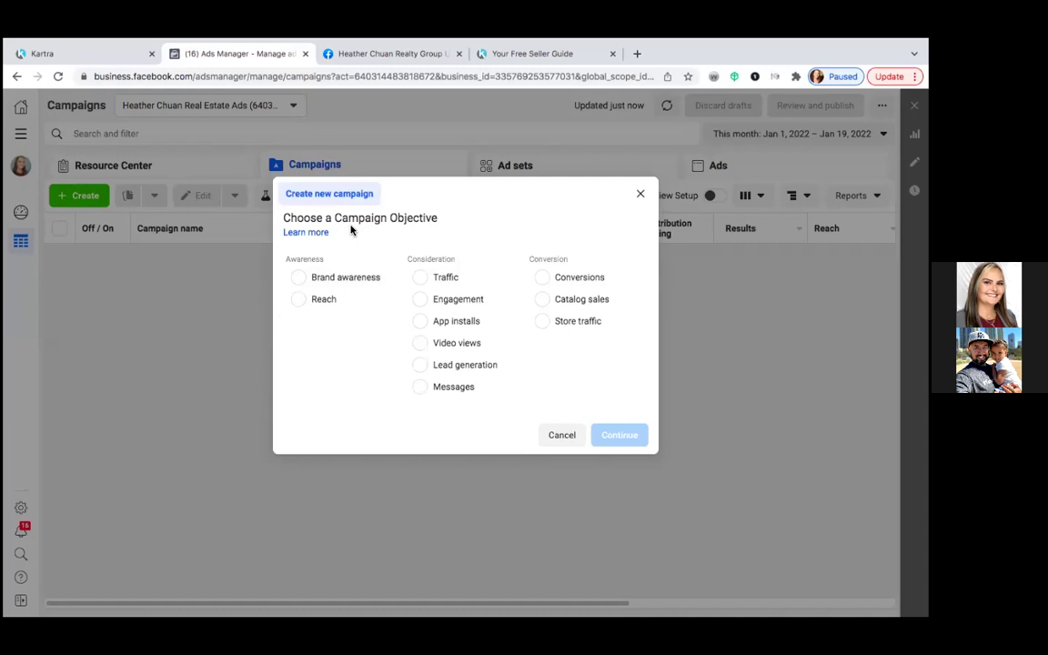
click(544, 278)
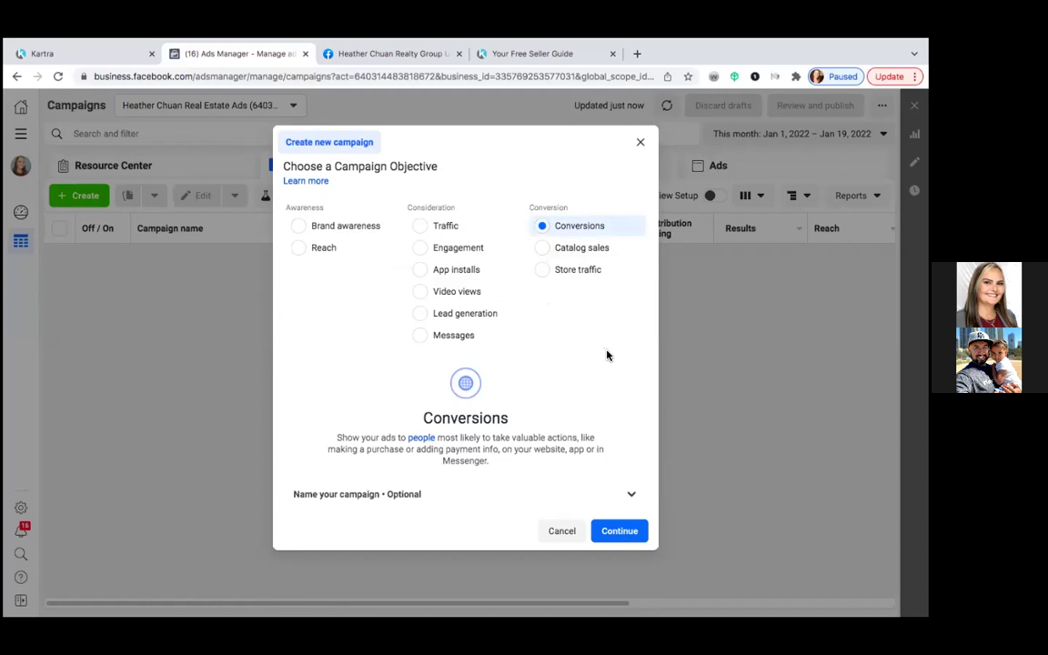
click(632, 496)
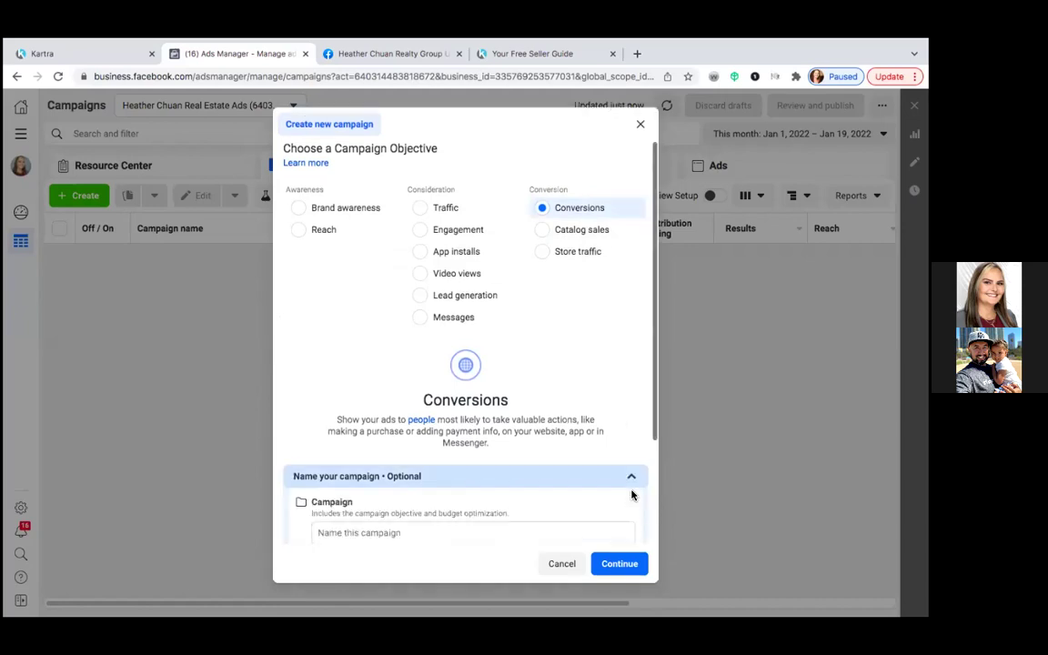
click(363, 533)
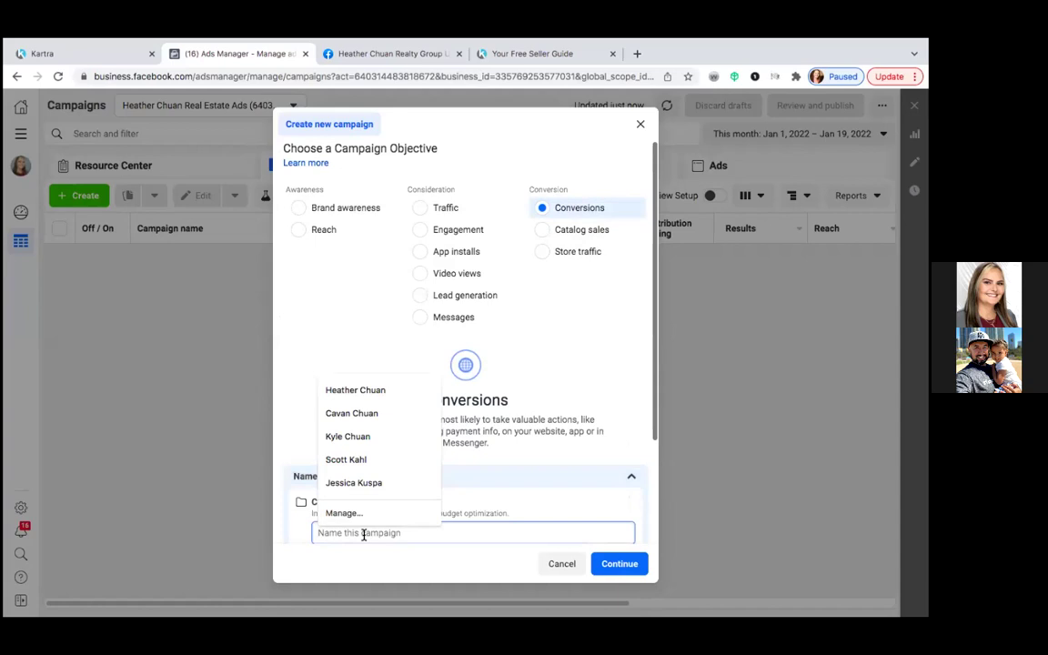
scroll(501, 480, down, 3)
click(532, 377)
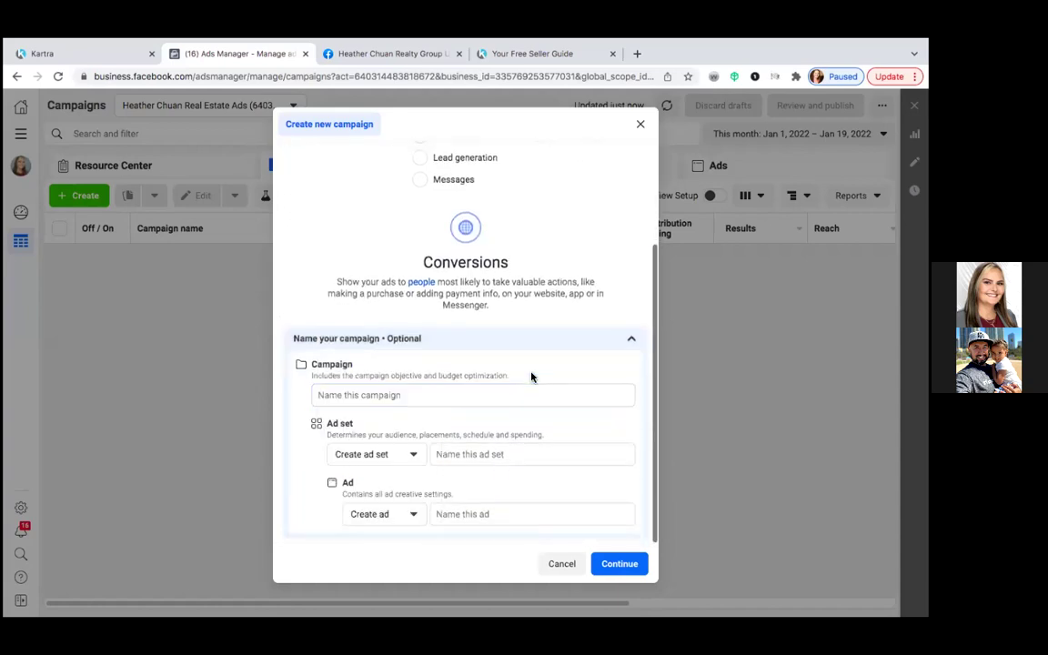
Name the campaign "Photo Ad #1 (Sellers Guide)"
click(470, 392)
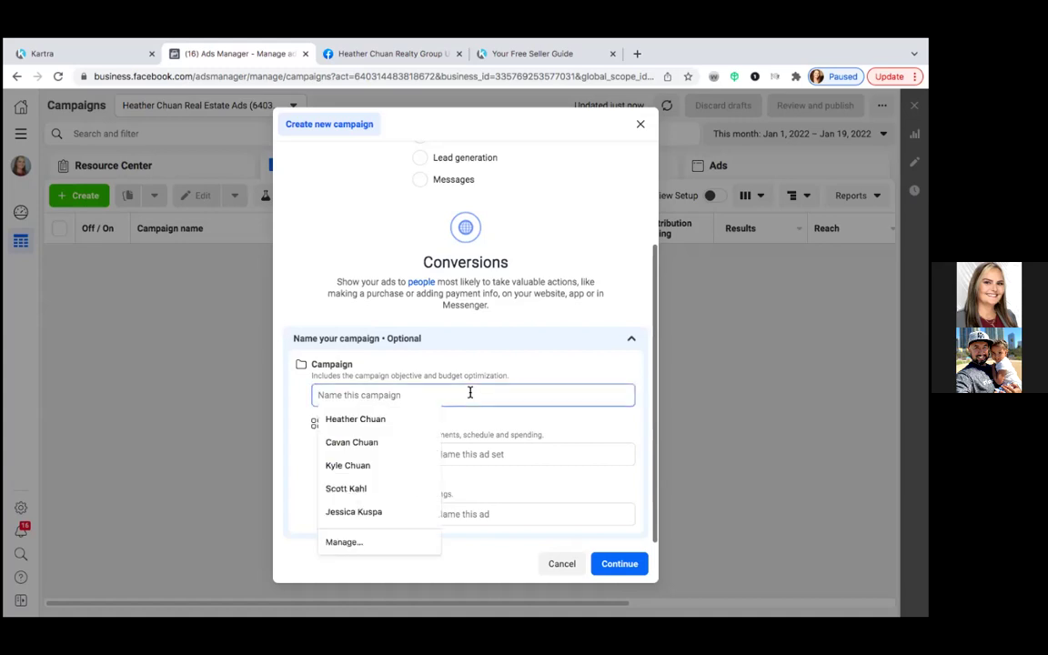
text(Ph)
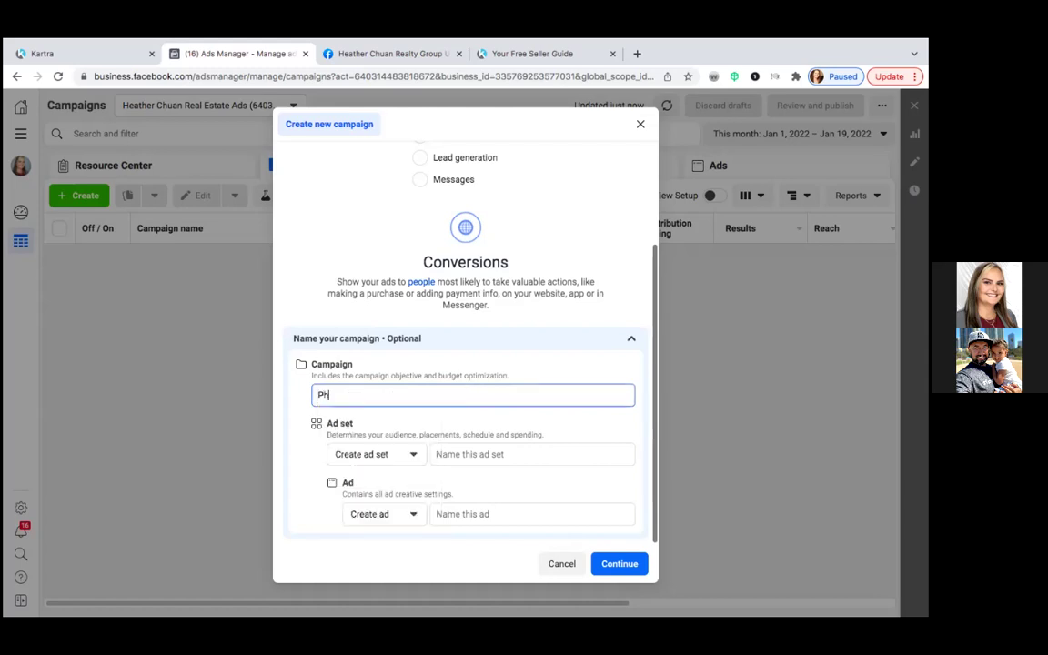
text(oto Ad)
text(#1 Sellers Guide)
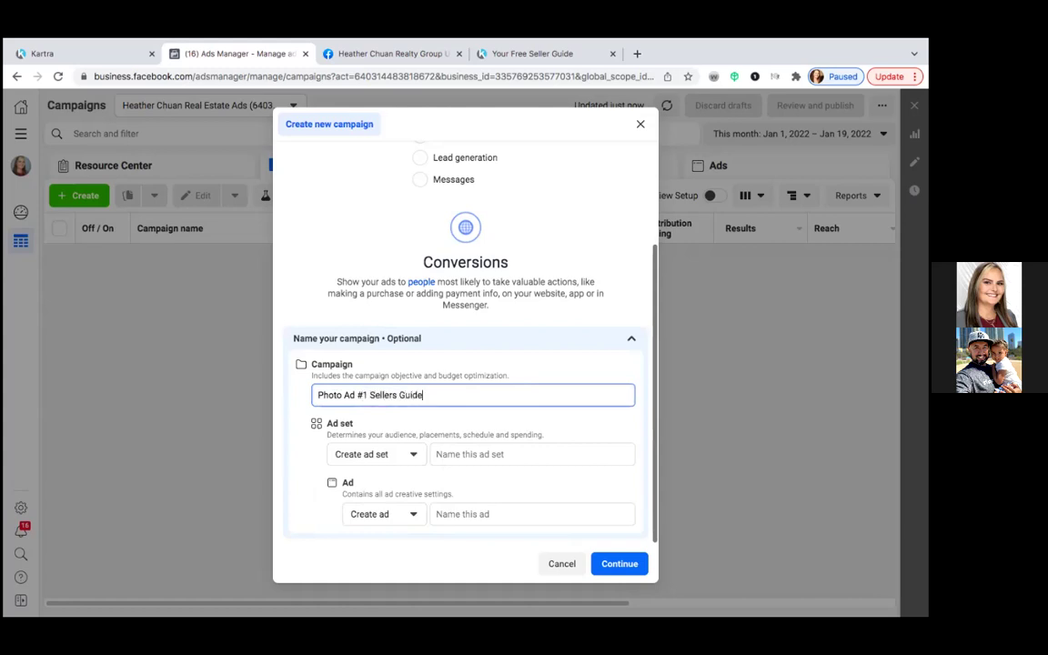
key(BackSpace)
key(BackSpace)
key(BackSpace)
key(BackSpace)
key(BackSpace)
key(BackSpace)
key(BackSpace)
key(BackSpace)
key(BackSpace)
key(BackSpace)
key(BackSpace)
key(BackSpace)
key(BackSpace)
text((Sellers Guide))
Replace "Photo Ad" at the start of the campaign name with "Headshot Ad"
click(355, 394)
key(BackSpace)
key(BackSpace)
key(BackSpace)
key(BackSpace)
key(BackSpace)
key(BackSpace)
key(BackSpace)
key(BackSpace)
key(BackSpace)
text(Headshop)
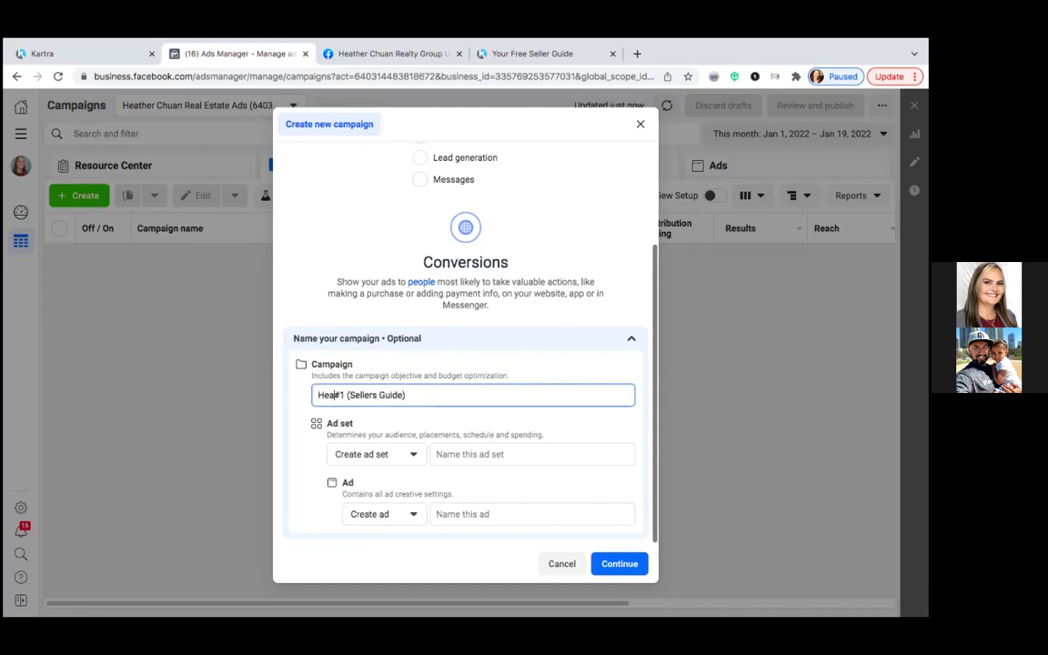
key(BackSpace)
text(t)
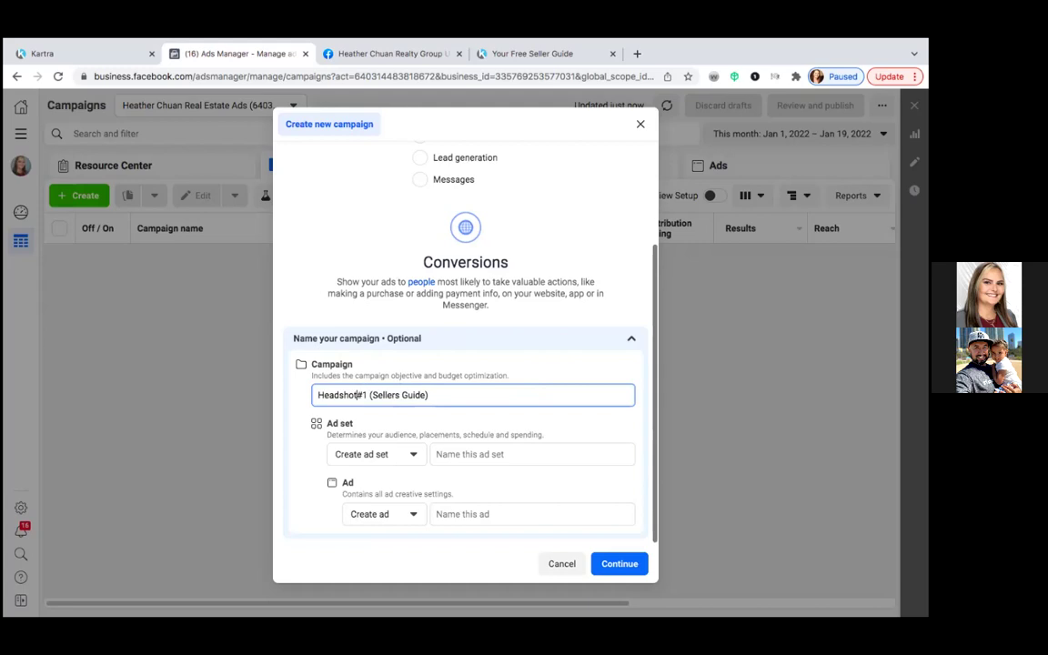
text( Ad)
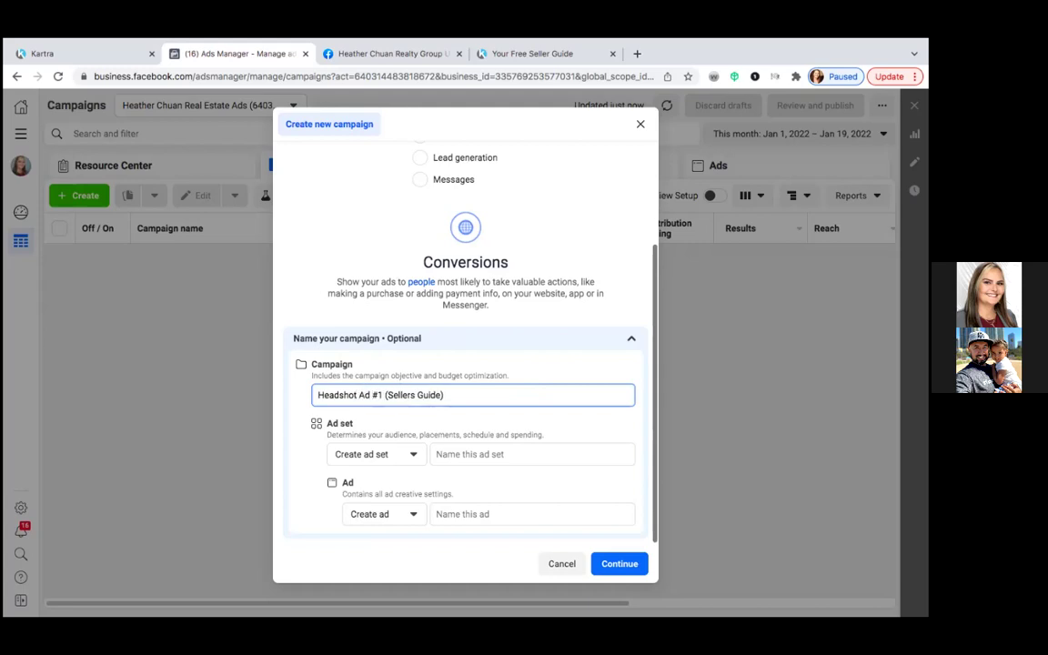
Reword the end of the campaign name so it reads "Headshot Ad #1 Sellers Guide (Conversions)"
click(444, 395)
key(BackSpace)
key(BackSpace)
key(BackSpace)
key(BackSpace)
key(BackSpace)
key(BackSpace)
key(BackSpace)
key(BackSpace)
key(BackSpace)
key(BackSpace)
key(BackSpace)
key(BackSpace)
key(BackSpace)
key(BackSpace)
text(Convers)
text(iona)
text())
click(384, 394)
text(Sellers Guide)
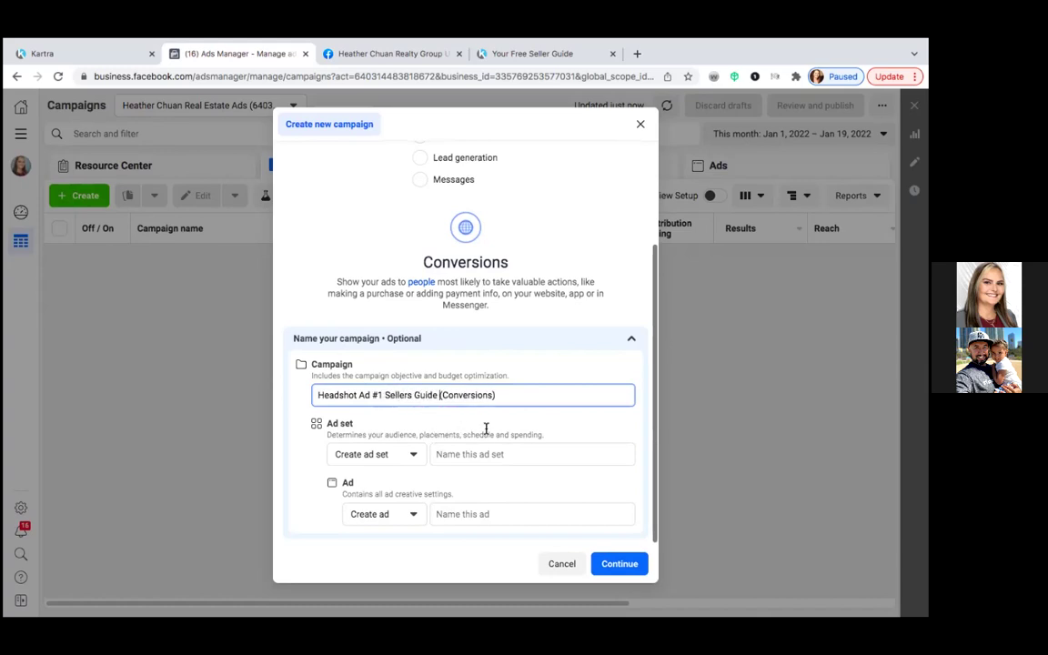
Keep the Create ad set option and name the ad set "Dallas Metroplex ($70) 10 Days"
click(413, 456)
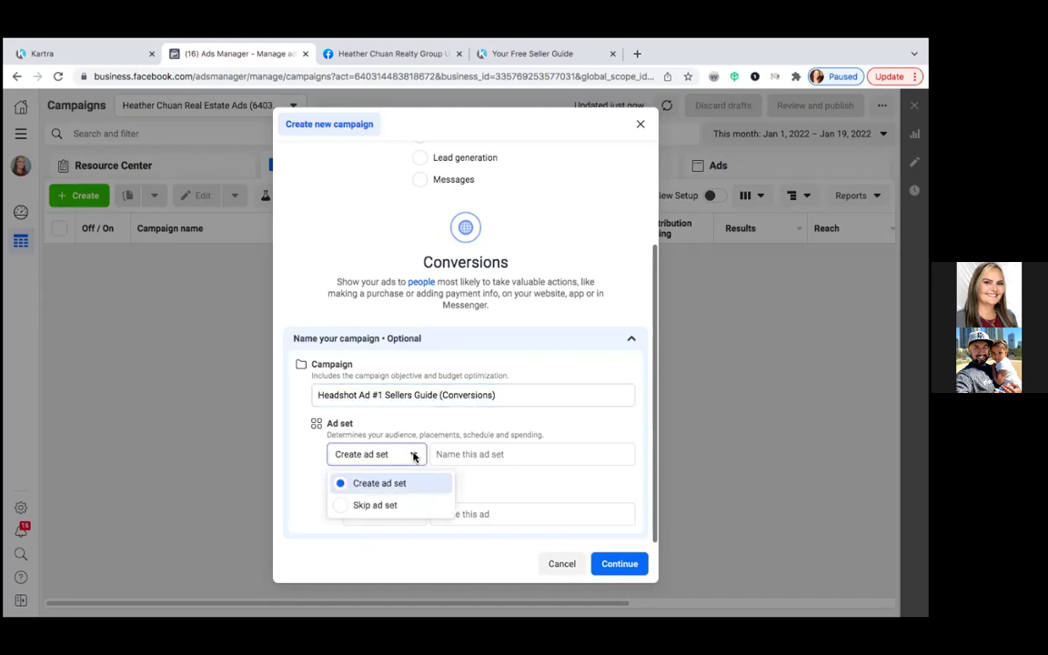
click(413, 456)
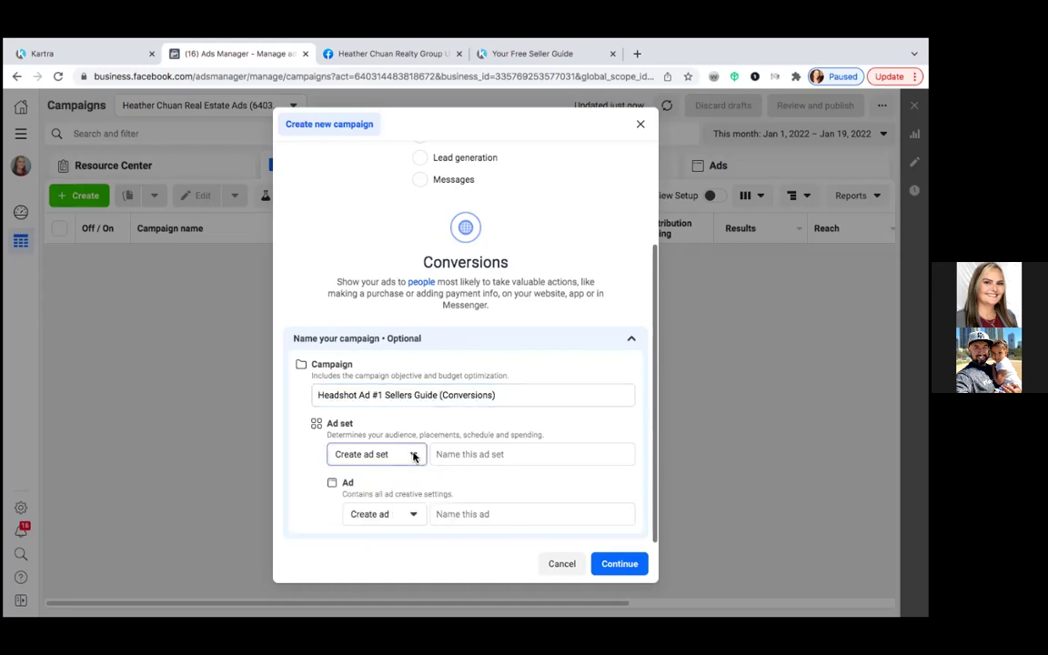
click(468, 455)
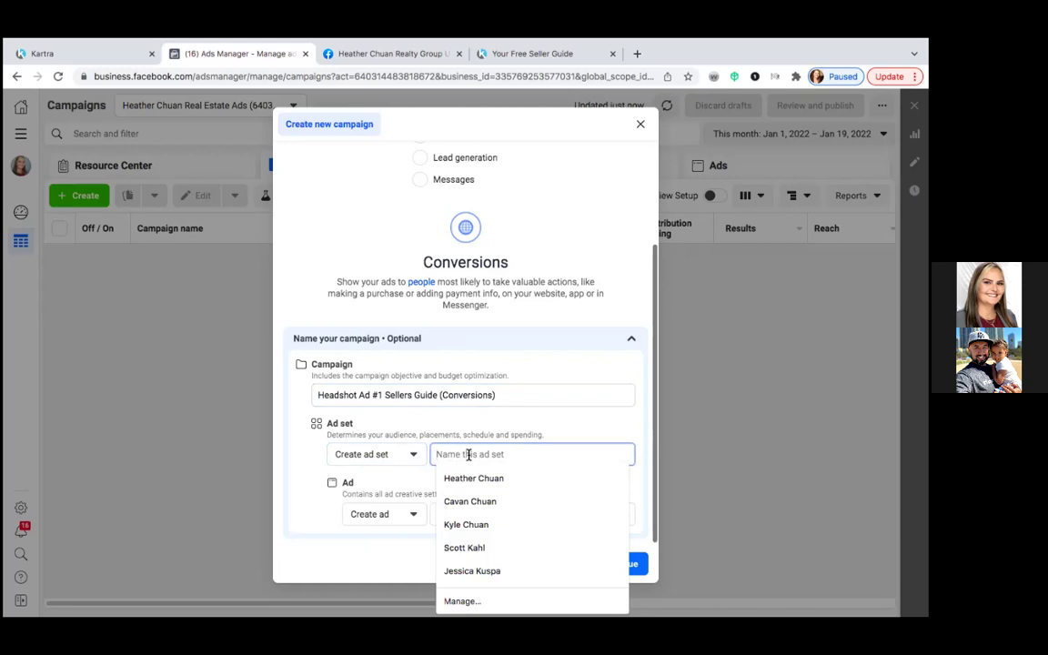
text(D)
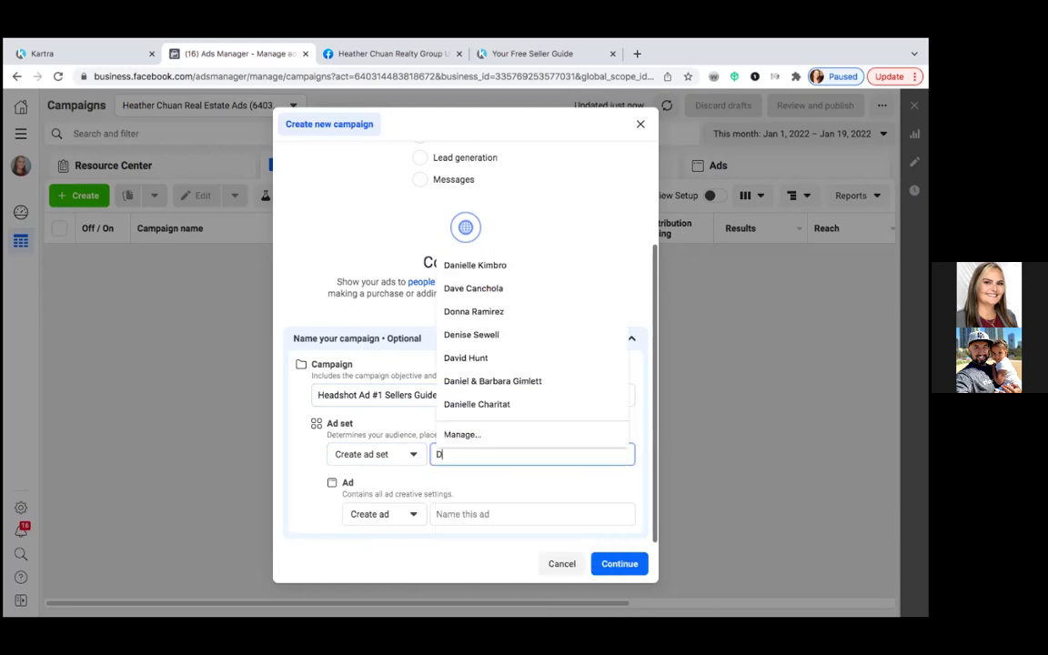
text(allas Metr)
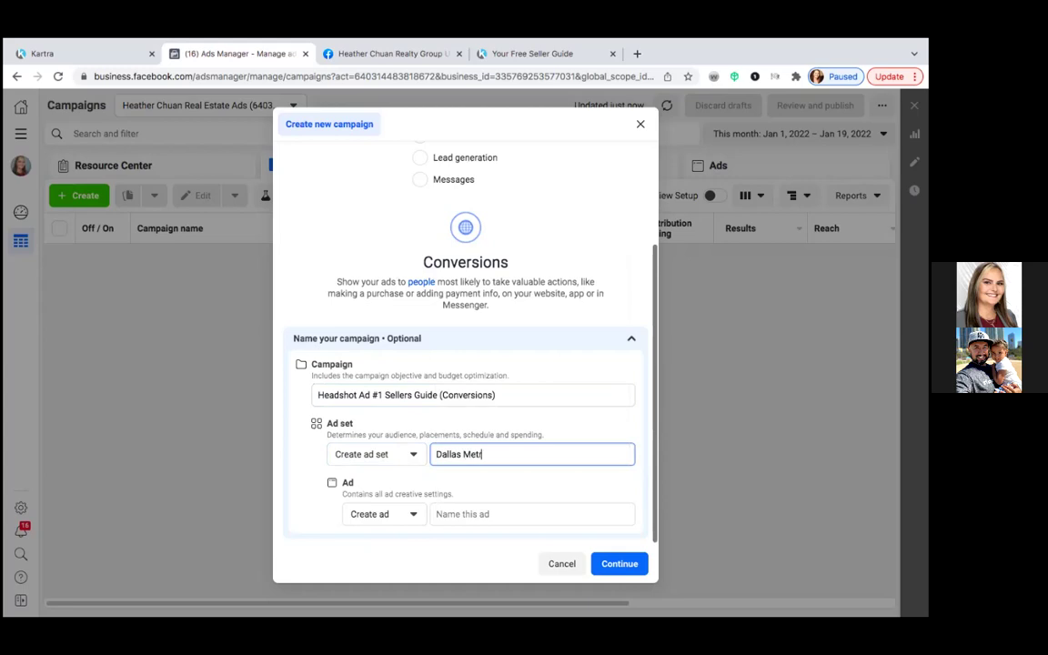
text(oplex)
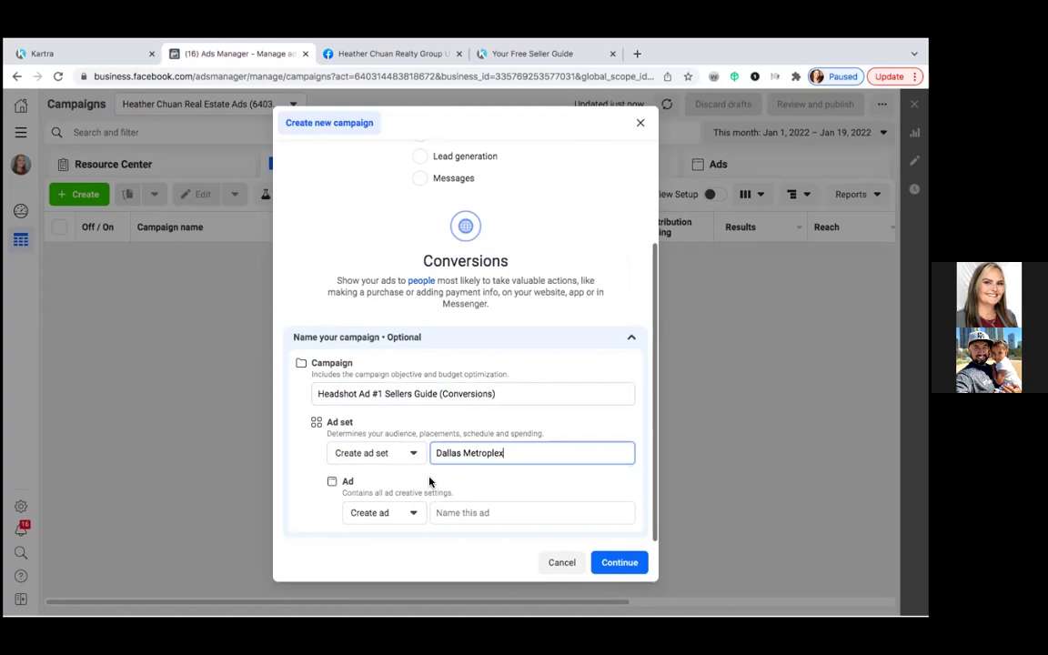
text( ()
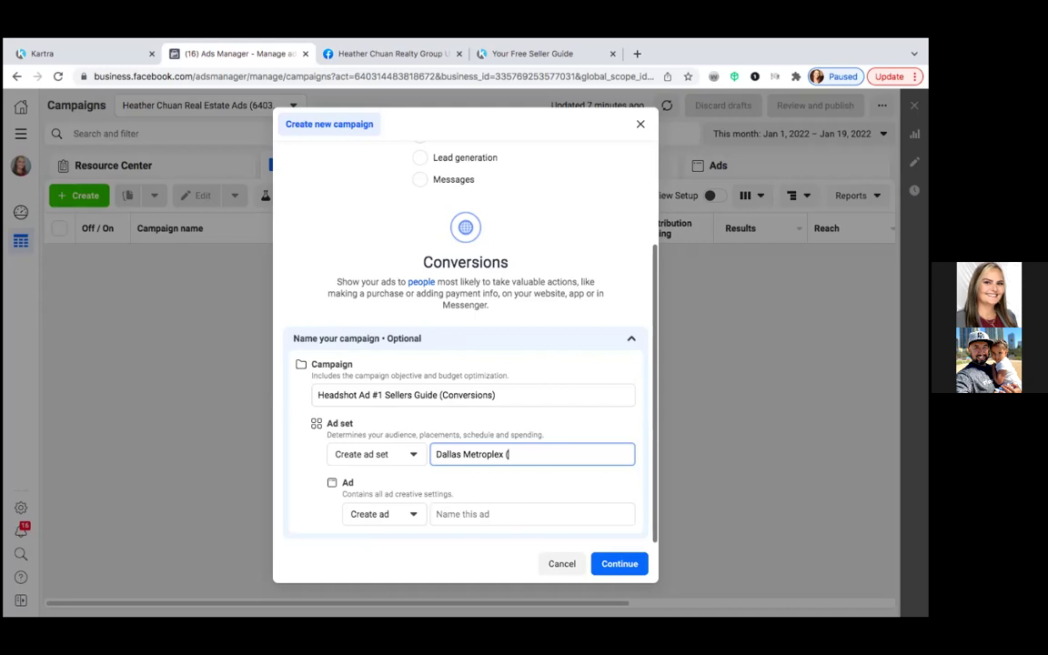
text(10 days)
key(BackSpace)
key(BackSpace)
key(BackSpace)
key(BackSpace)
key(BackSpace)
key(BackSpace)
text(70)
key(BackSpace)
key(BackSpace)
text($4)
key(BackSpace)
text(70))
text(10 Days)
Copy the campaign name "Headshot Ad #1 Sellers Guide (Conversions)" into the ad name
click(467, 513)
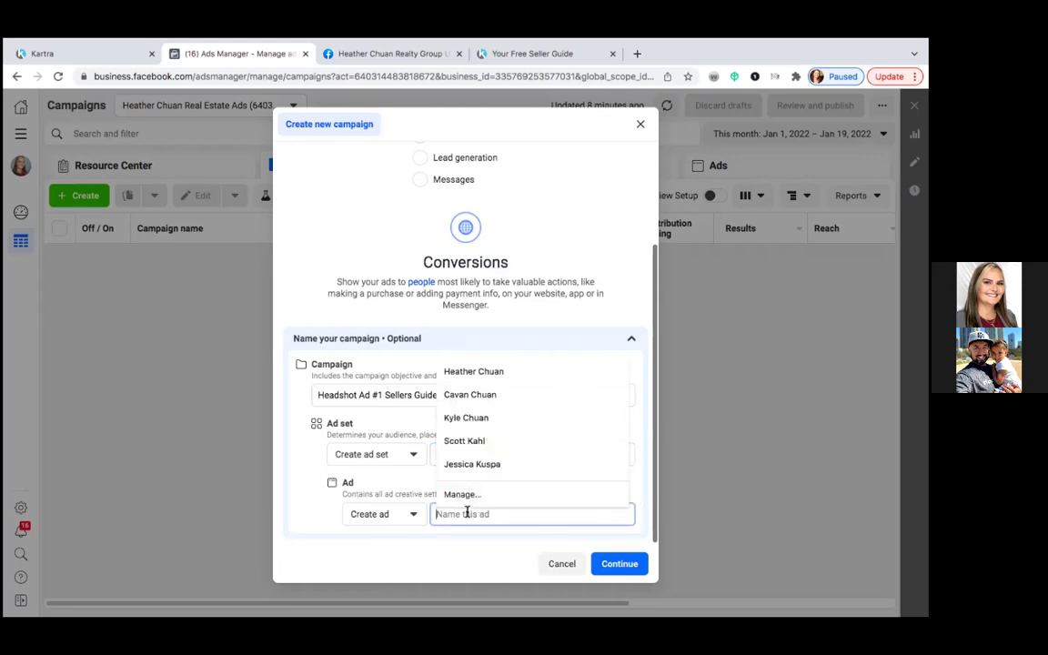
drag(314, 397, 498, 414)
right_click(486, 395)
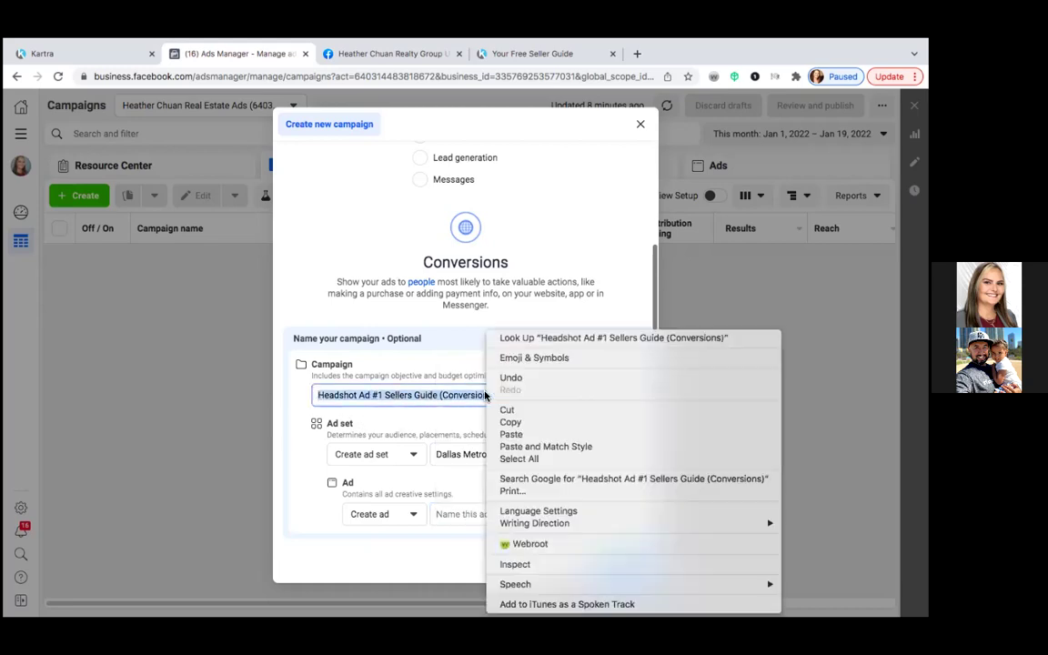
click(512, 424)
click(455, 514)
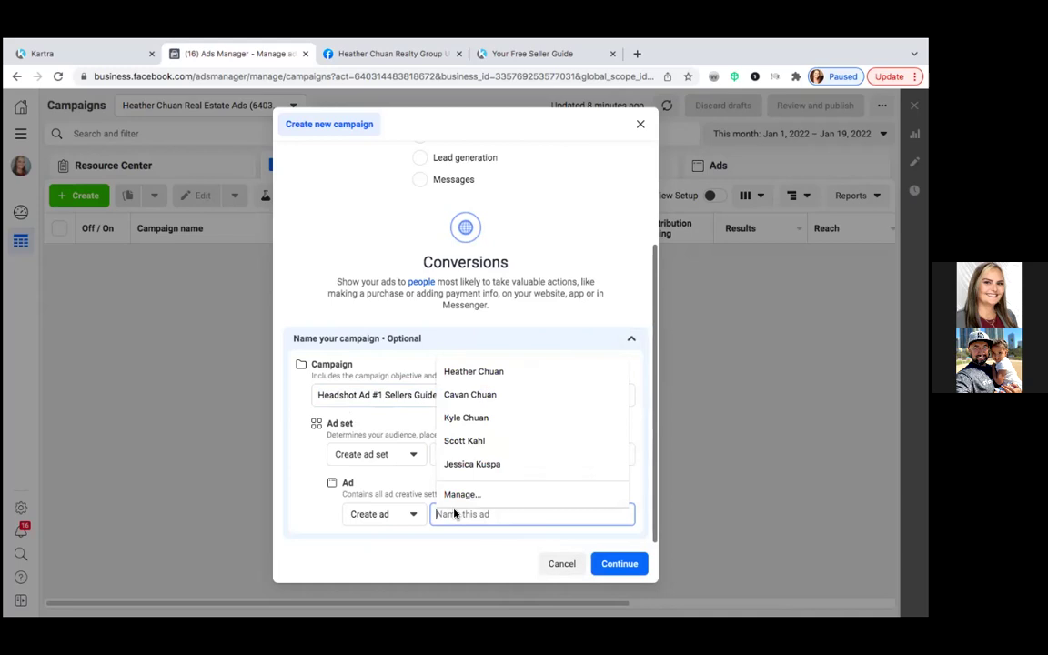
right_click(454, 515)
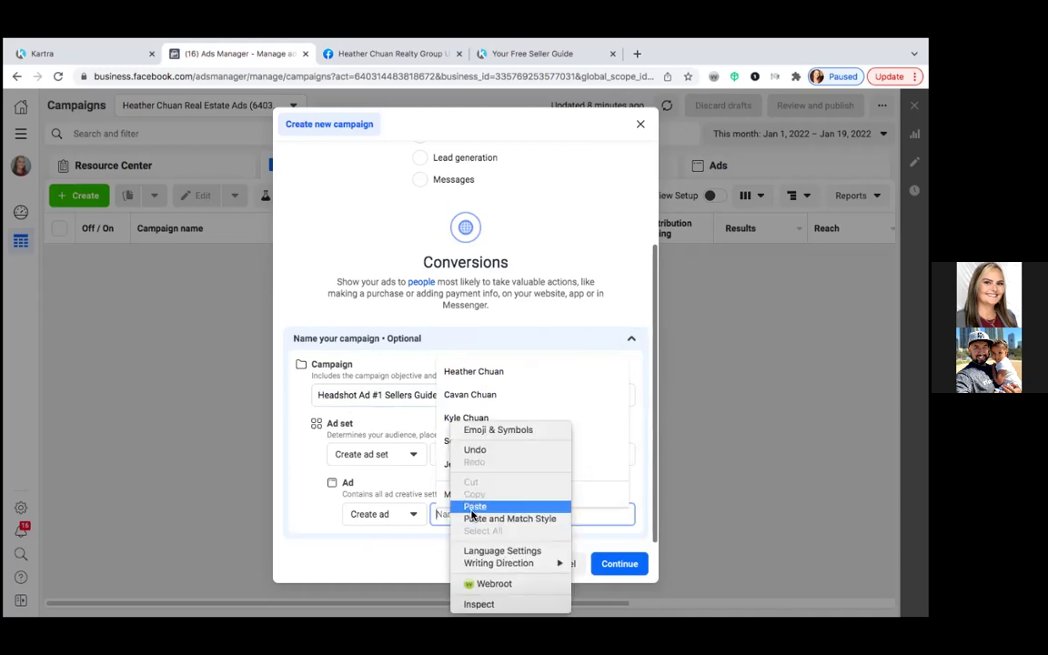
click(472, 505)
key(ctrl+v)
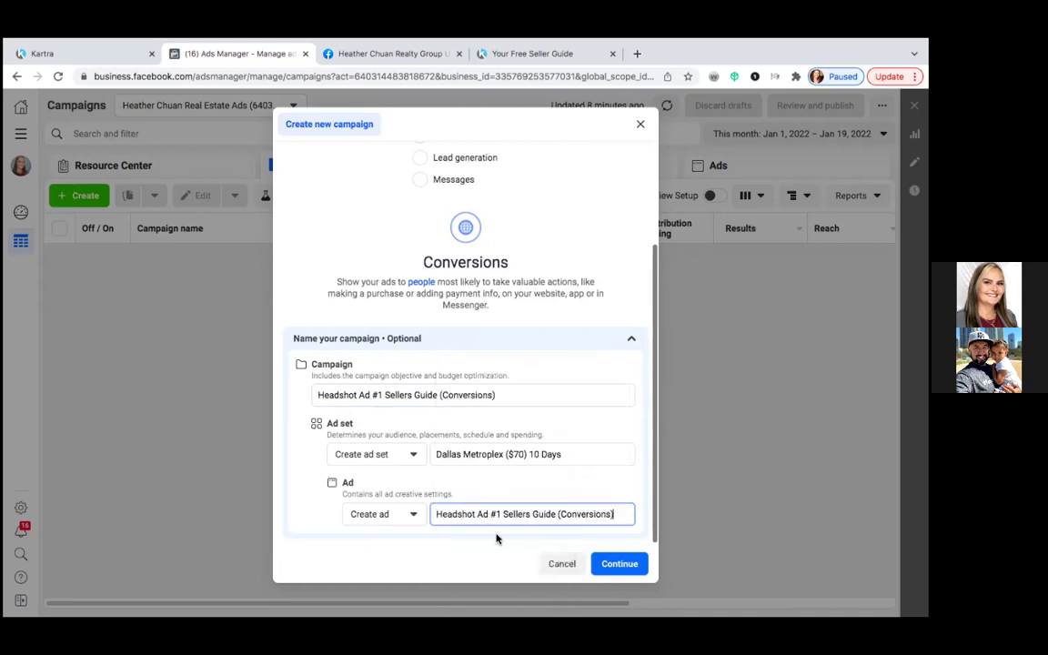
Replace "(Conversions)" in the ad name with "(Image)" and continue to the campaign draft's settings
key(BackSpace)
key(BackSpace)
key(BackSpace)
key(BackSpace)
key(BackSpace)
key(BackSpace)
key(BackSpace)
key(BackSpace)
key(BackSpace)
key(BackSpace)
key(BackSpace)
key(BackSpace)
text(Image))
scroll(608, 546, up, 2)
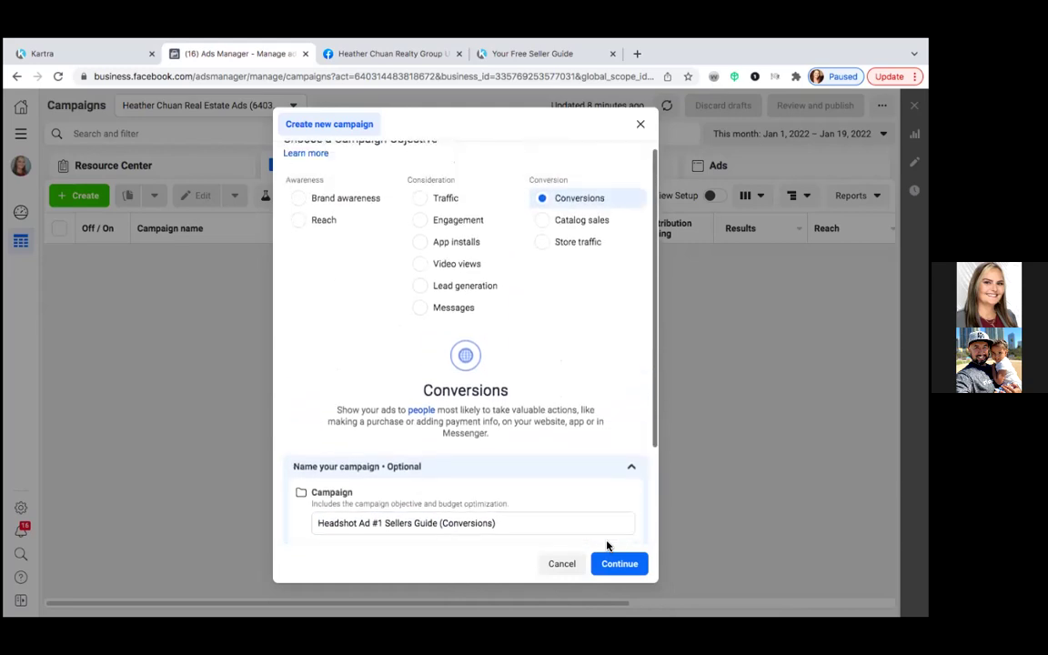
scroll(608, 551, down, 2)
click(614, 573)
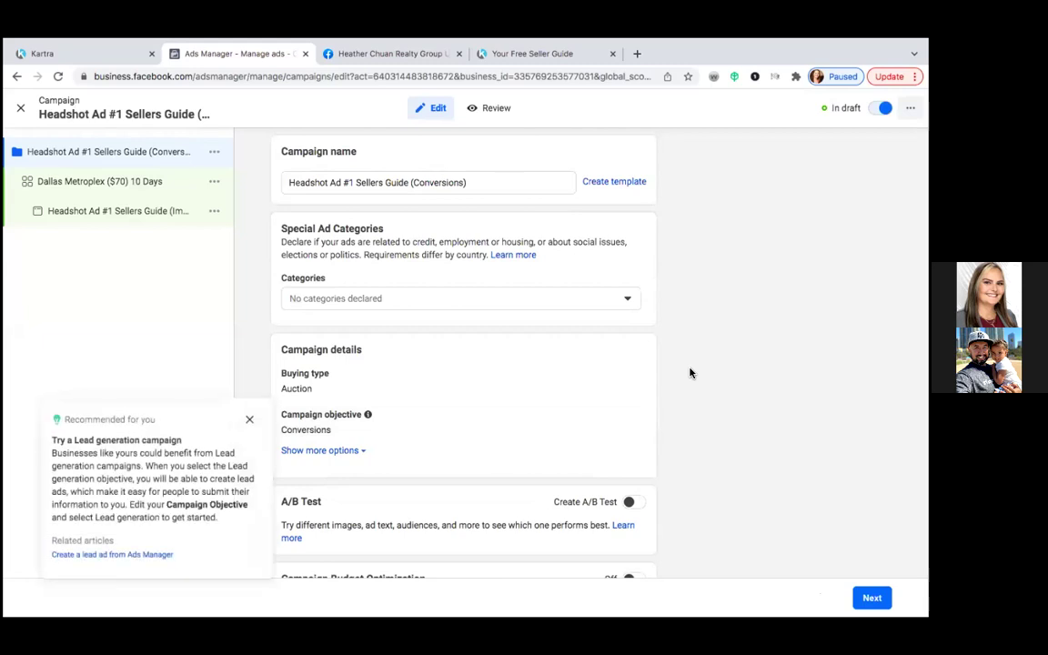
Dismiss the lead generation recommendation and declare Housing as the campaign's special ad category
click(249, 420)
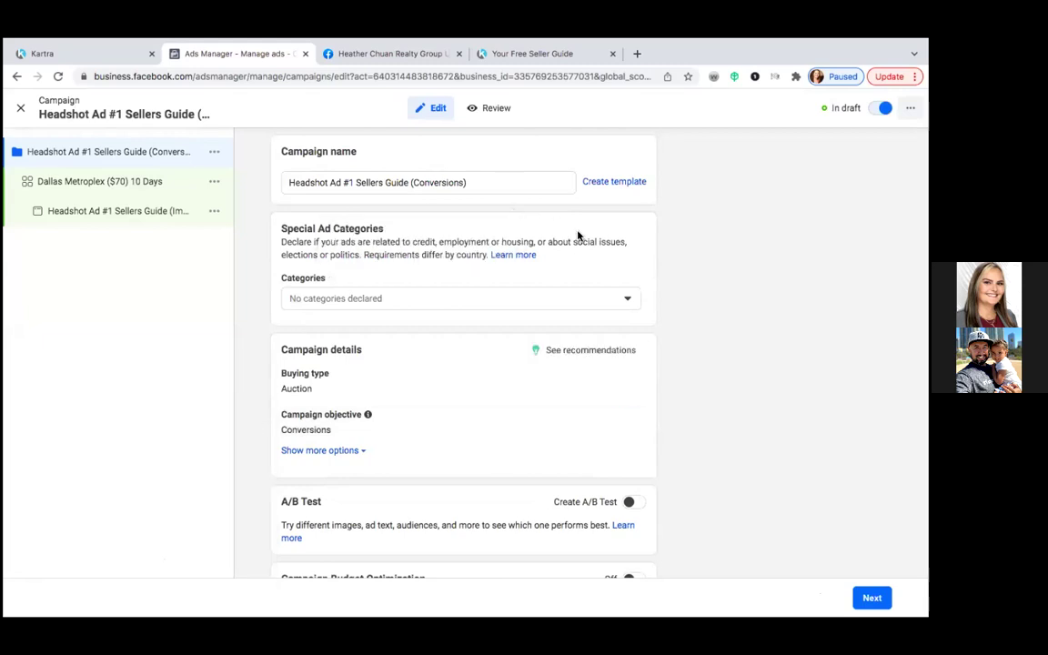
click(626, 296)
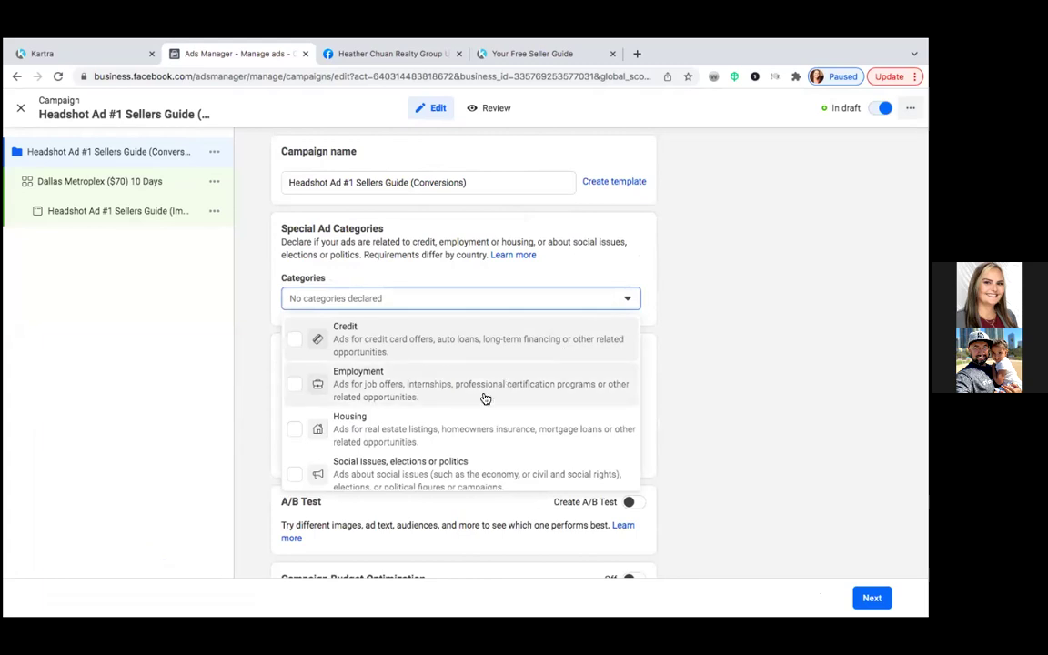
click(297, 432)
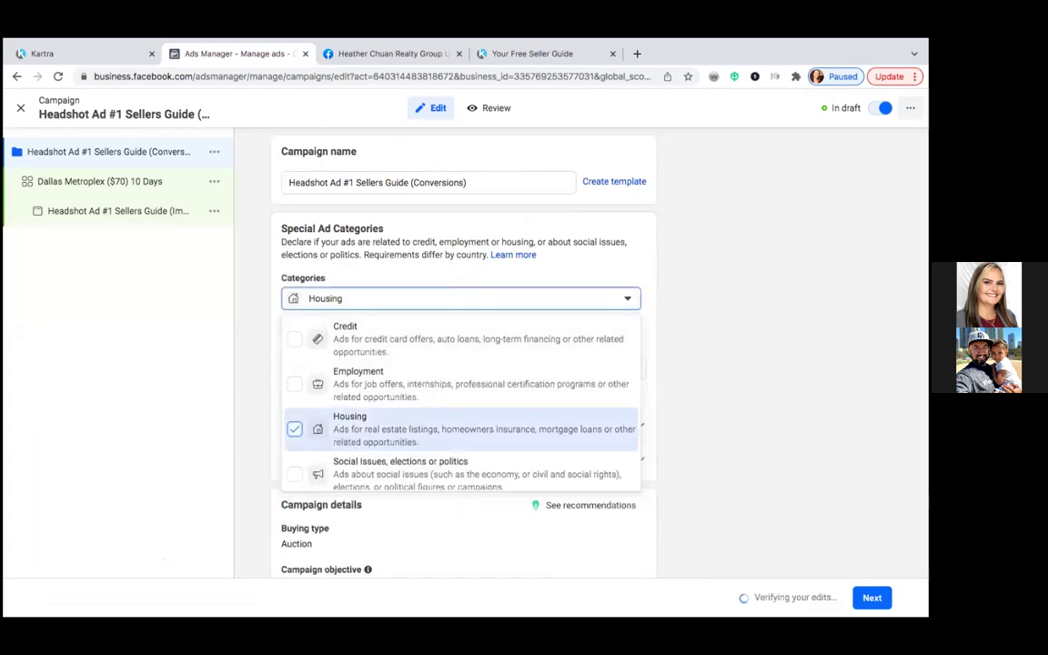
click(741, 335)
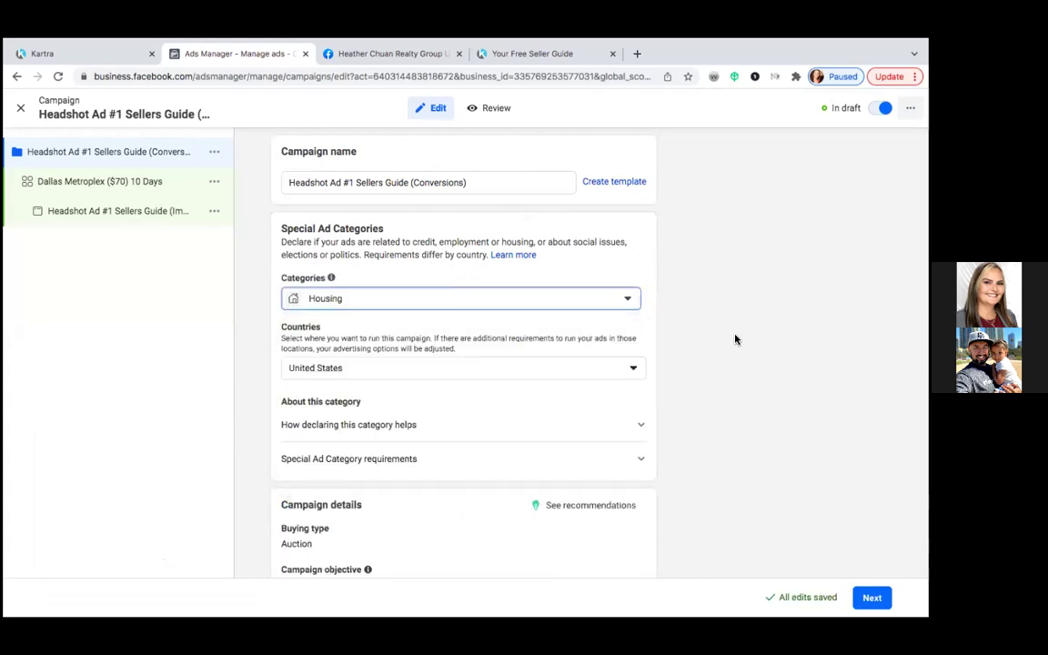
Leave the A/B test and Campaign Budget Optimization off and advance to the ad set settings
scroll(723, 360, down, 3)
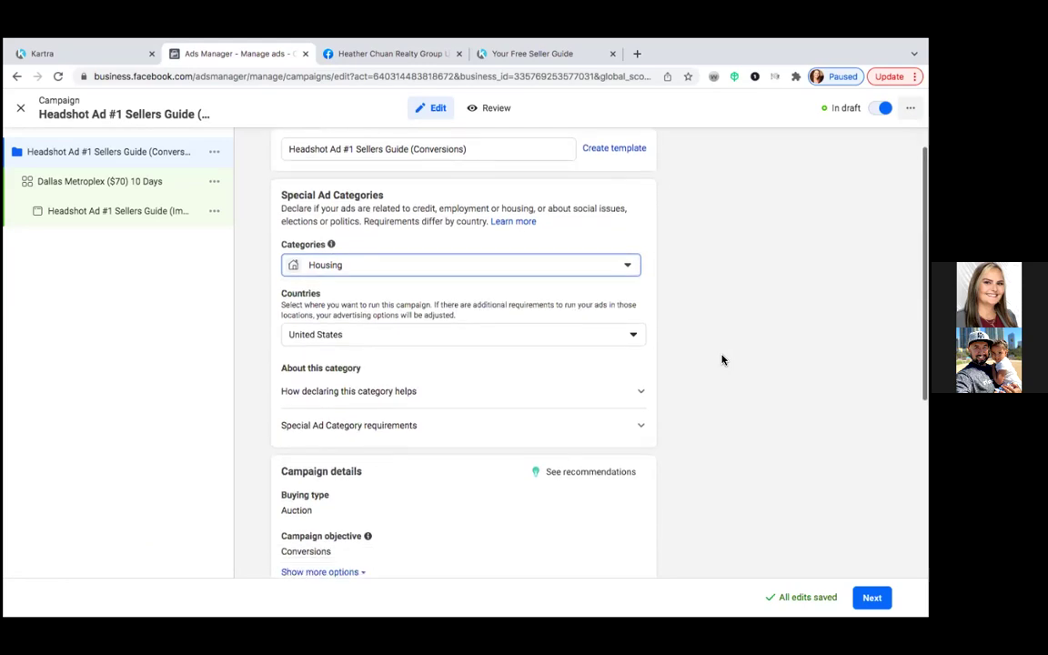
scroll(723, 360, down, 5)
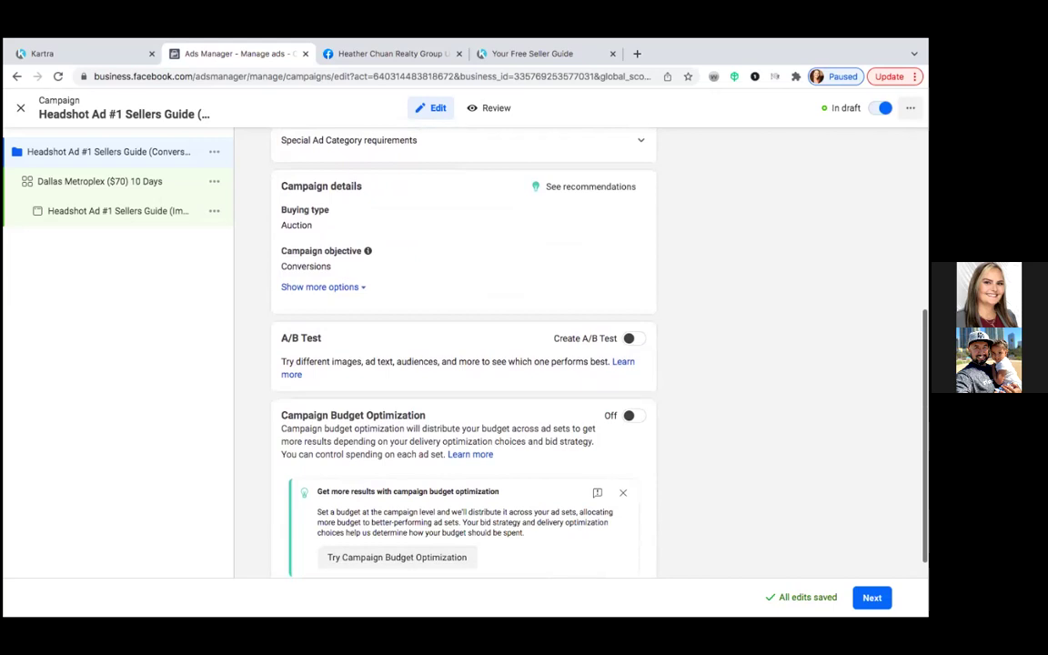
click(872, 597)
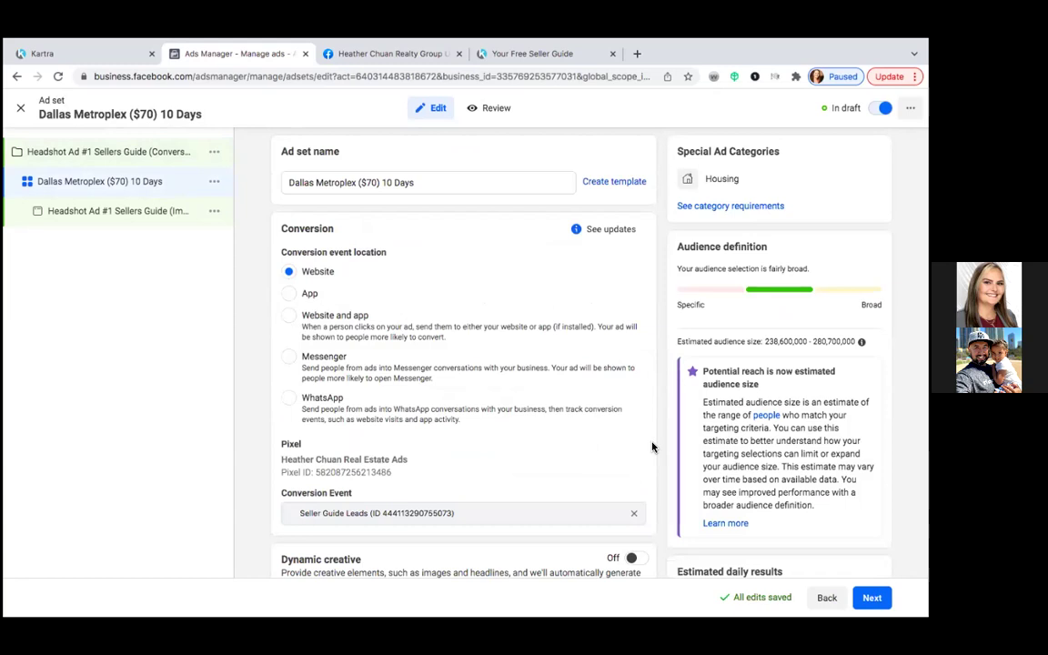
Switch the ad set's budget type from daily to Lifetime Budget
scroll(652, 446, down, 1)
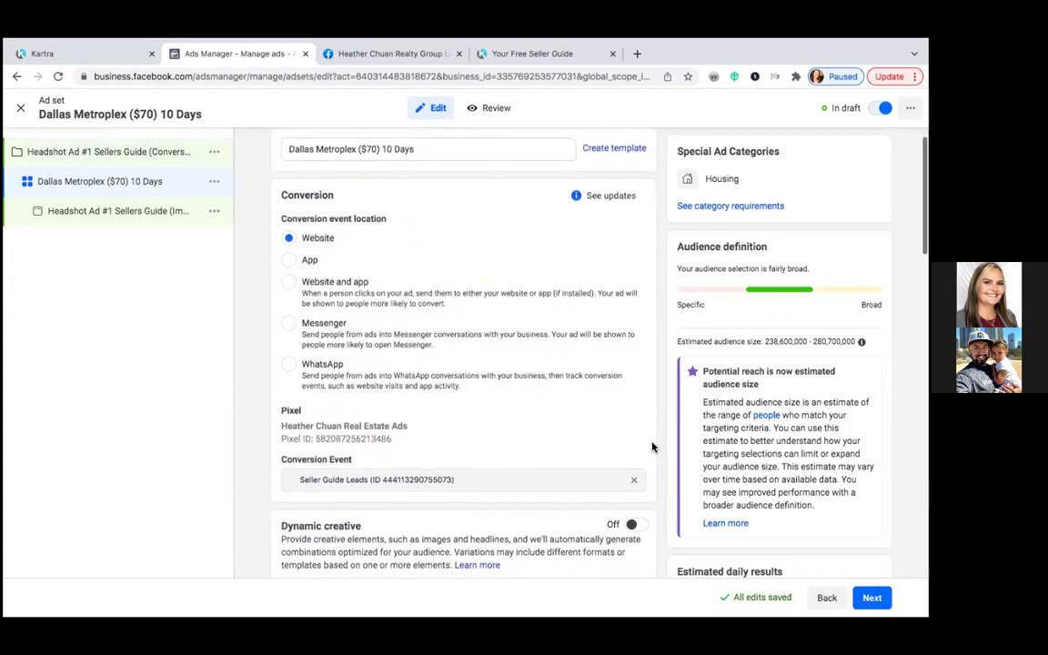
scroll(651, 446, down, 3)
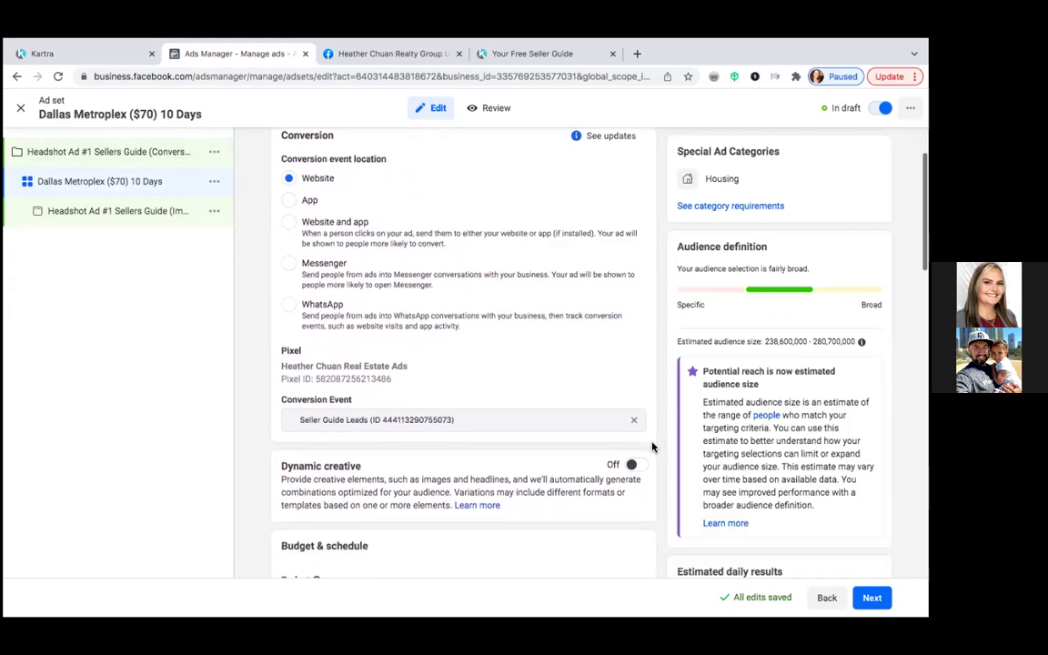
scroll(651, 446, down, 3)
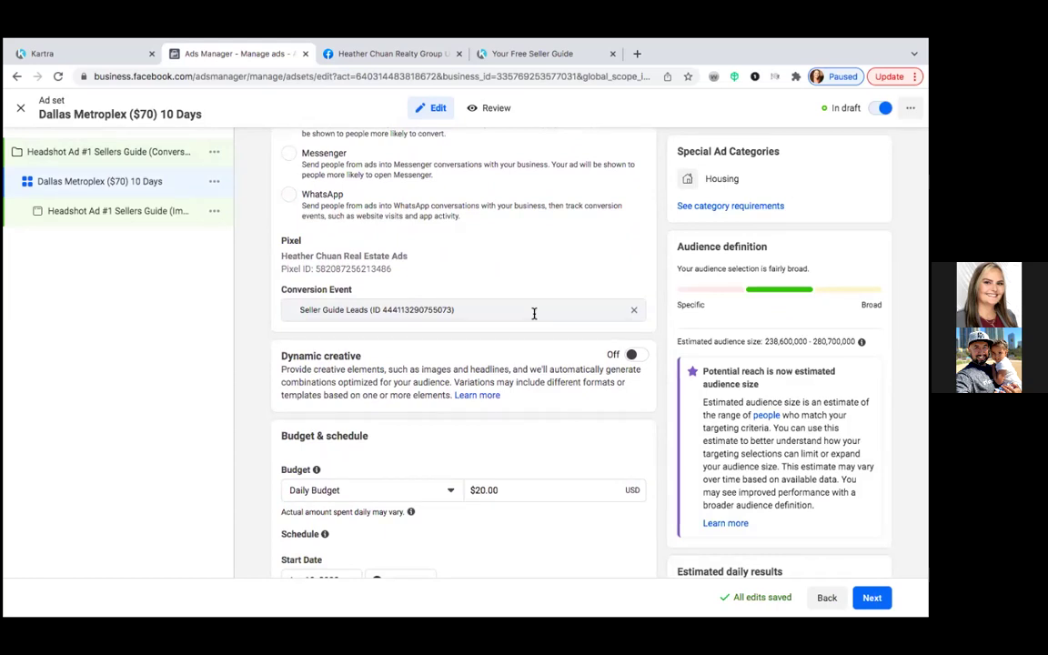
scroll(525, 355, down, 2)
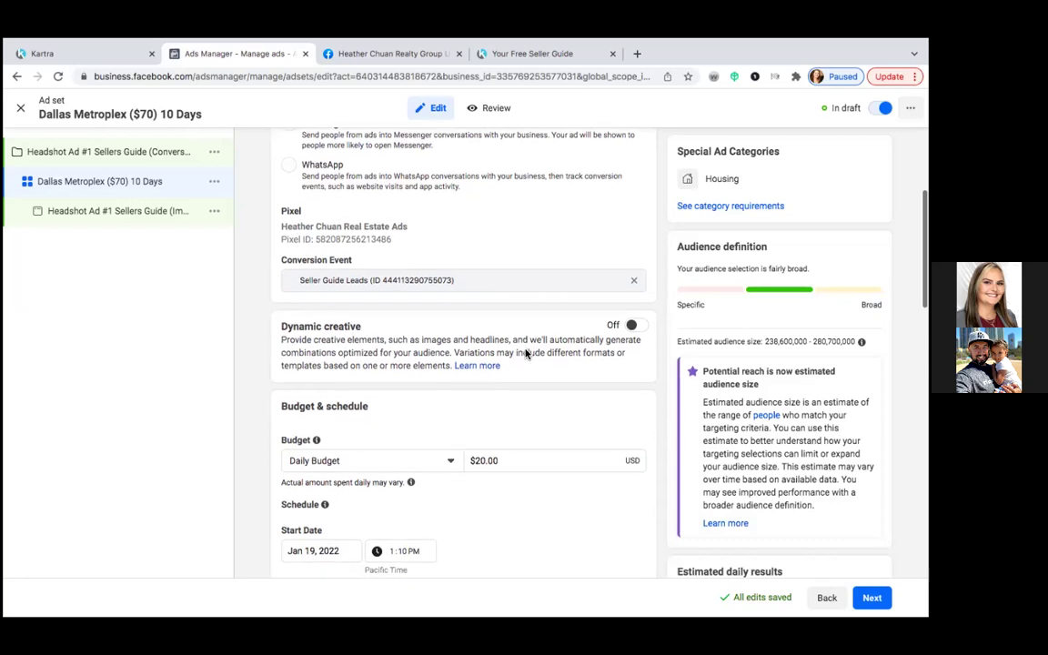
scroll(525, 355, down, 2)
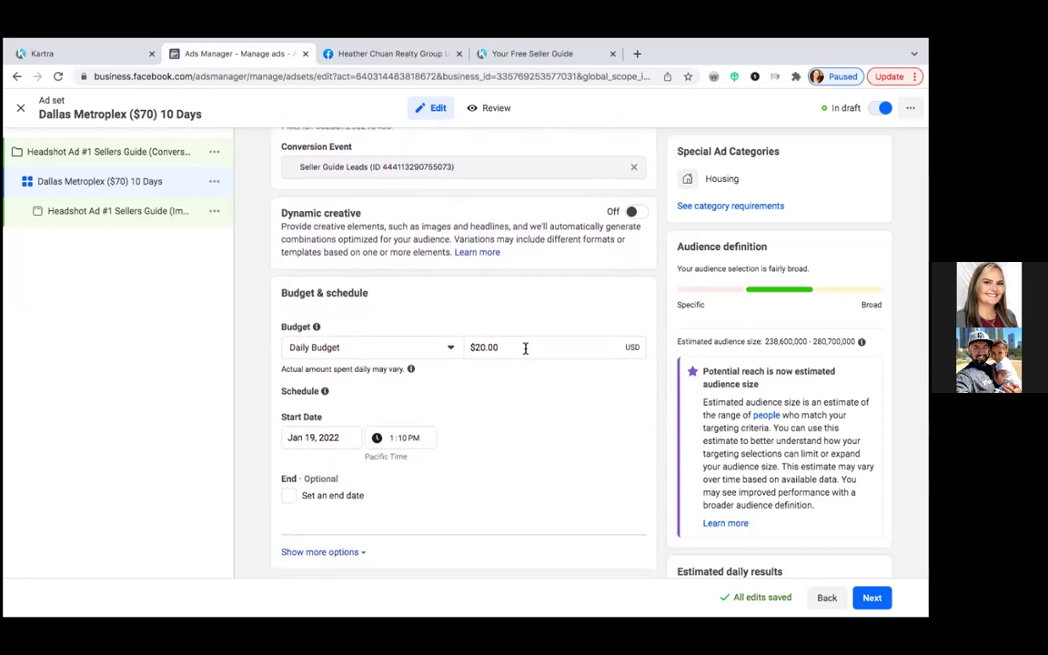
click(446, 347)
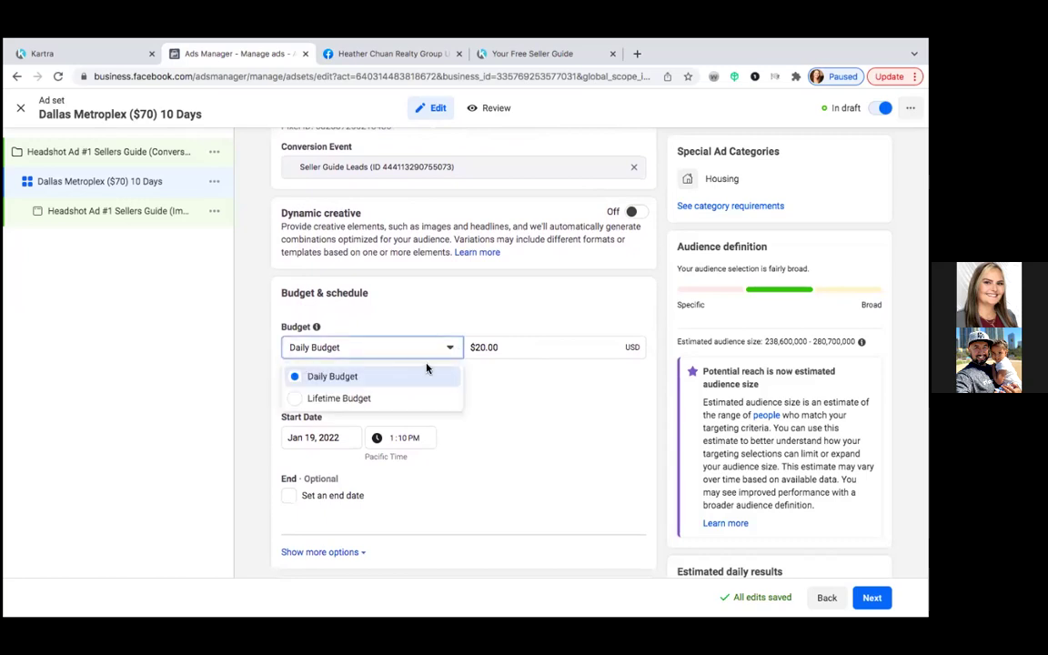
click(383, 399)
Set the ad set's lifetime budget amount to $70.00
click(515, 346)
key(BackSpace)
key(BackSpace)
key(BackSpace)
key(BackSpace)
key(BackSpace)
key(BackSpace)
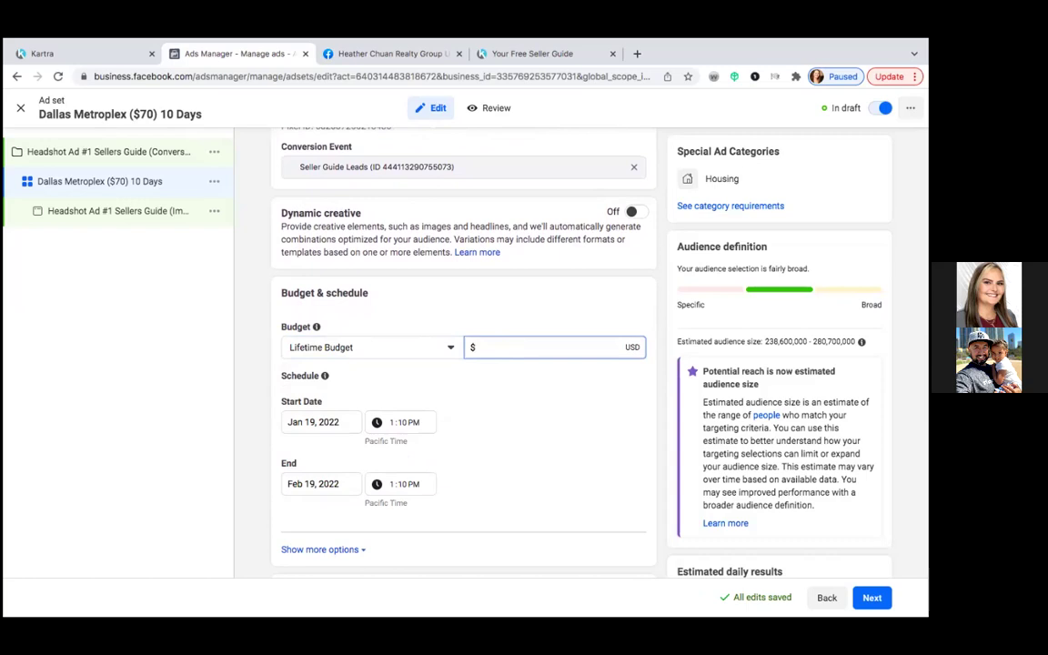
text(70)
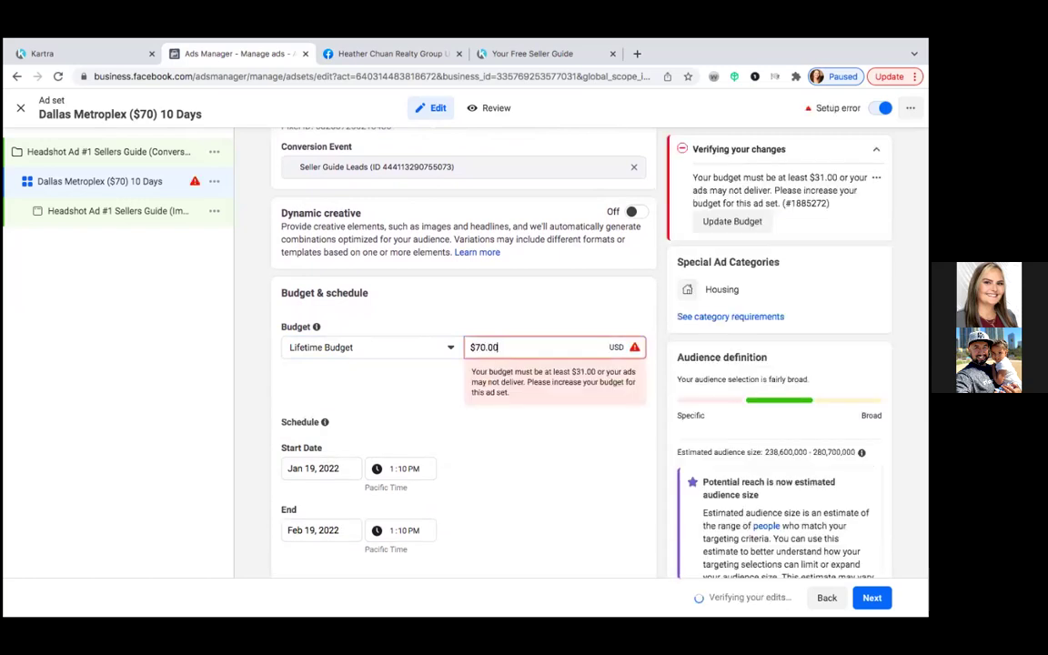
click(568, 448)
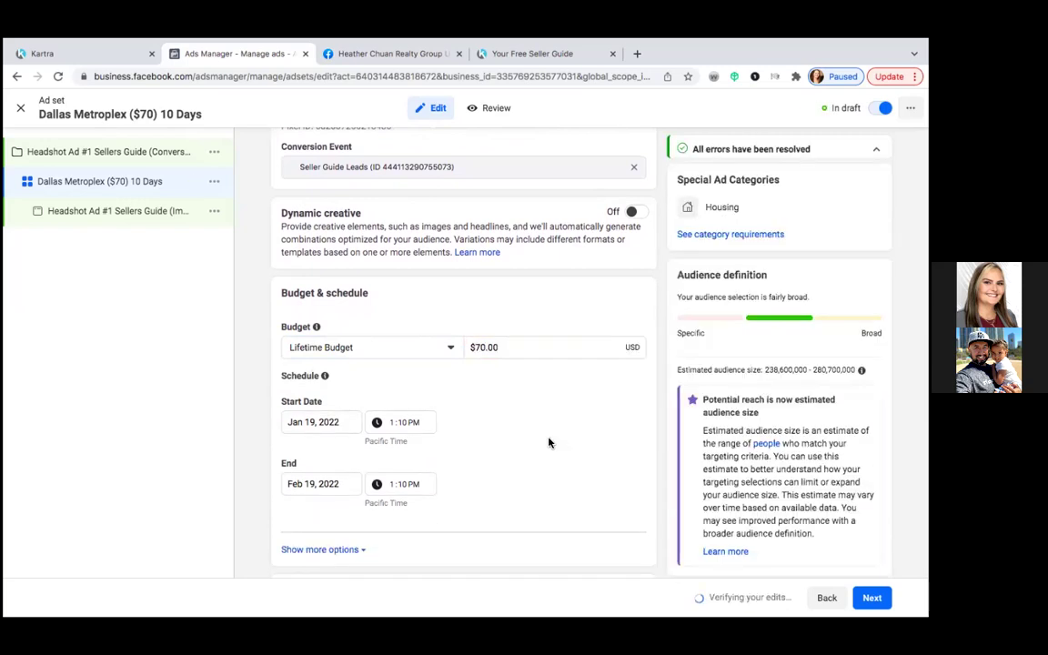
Schedule the ad set to start on Jan 20, 2022 at 4:00 AM
click(349, 424)
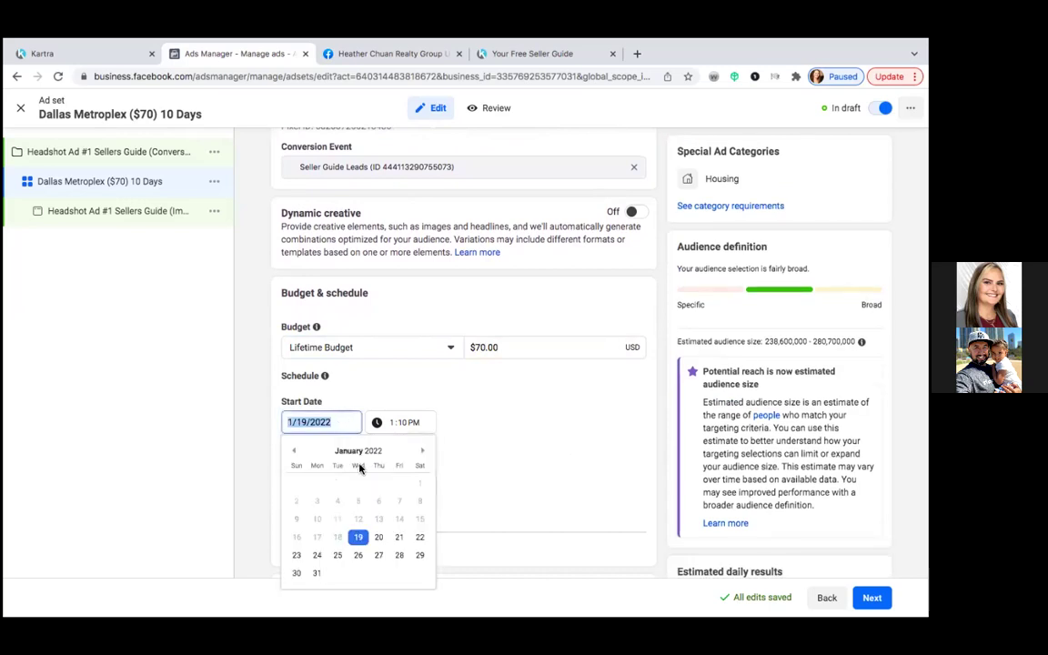
click(381, 536)
click(389, 424)
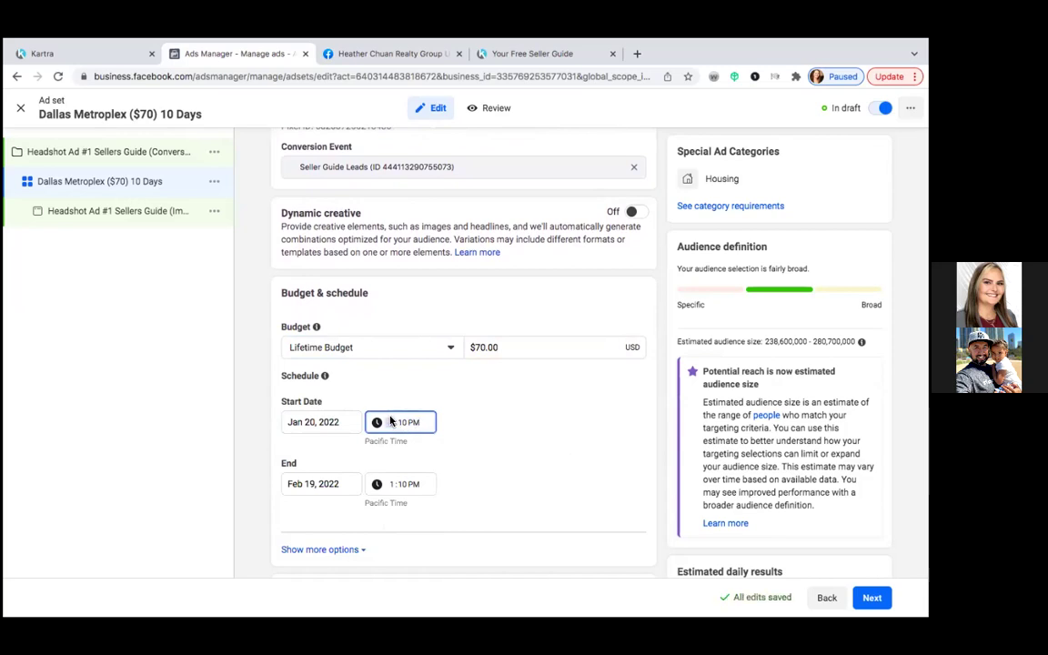
text(600)
text(400a)
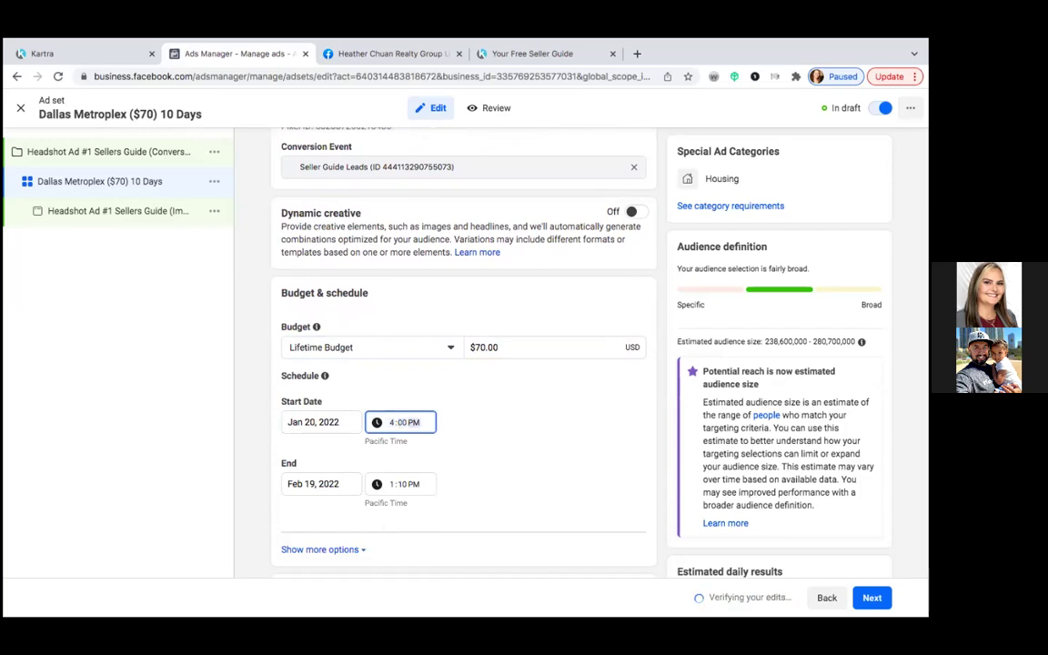
click(474, 445)
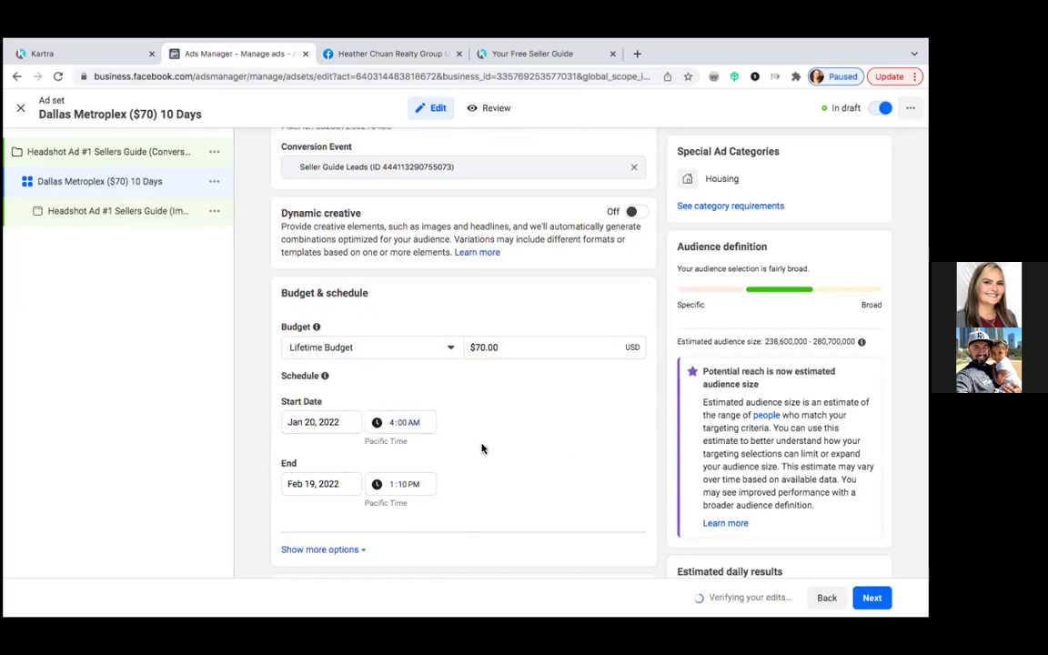
scroll(481, 453, down, 1)
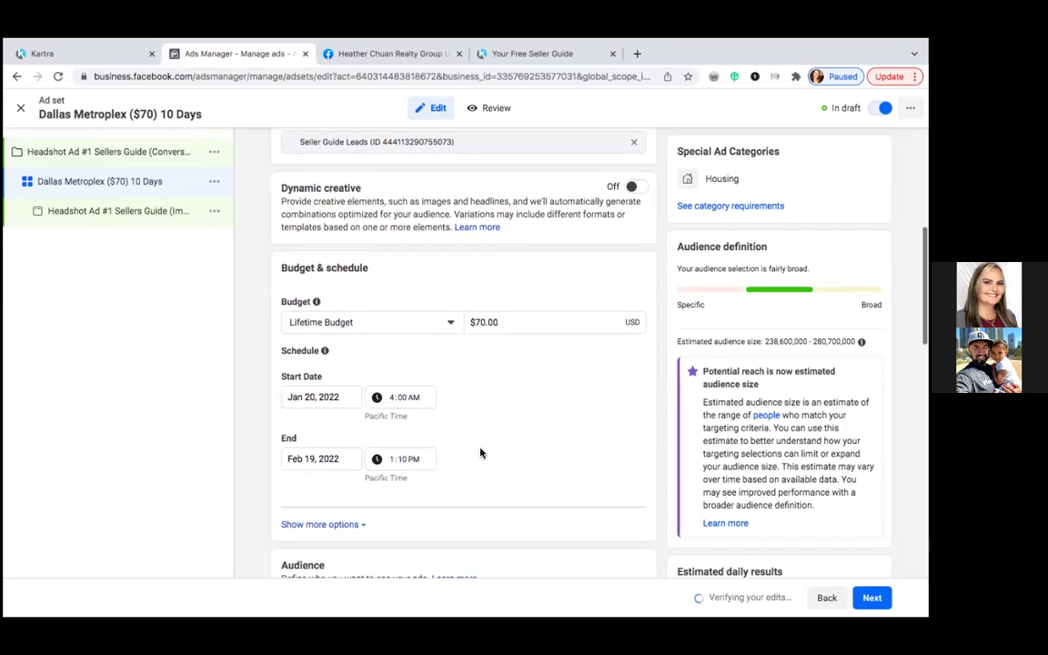
click(345, 457)
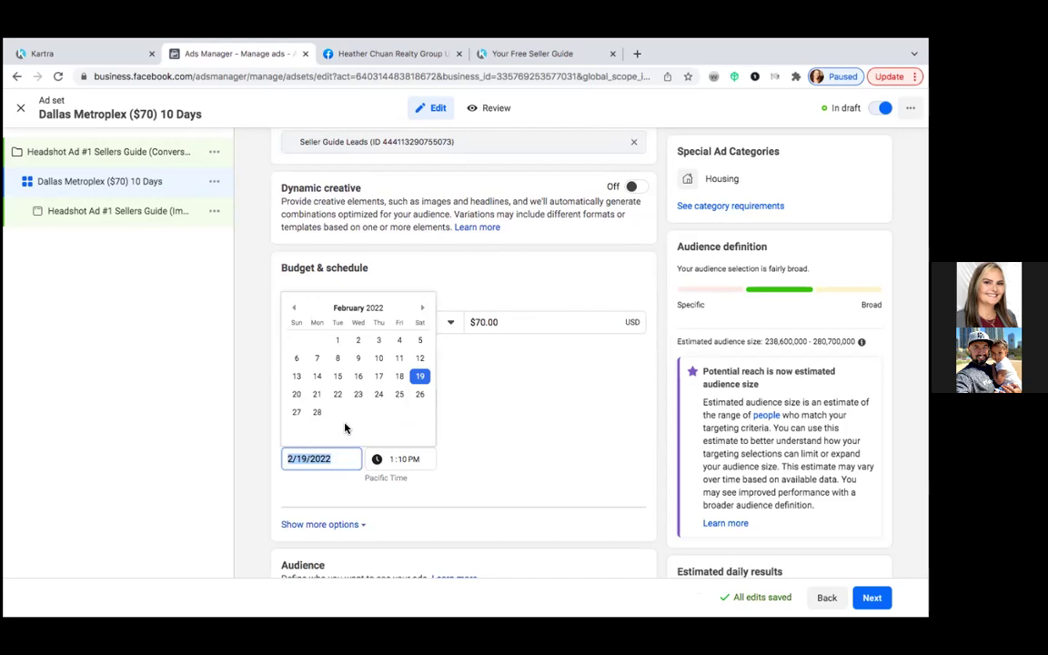
click(294, 308)
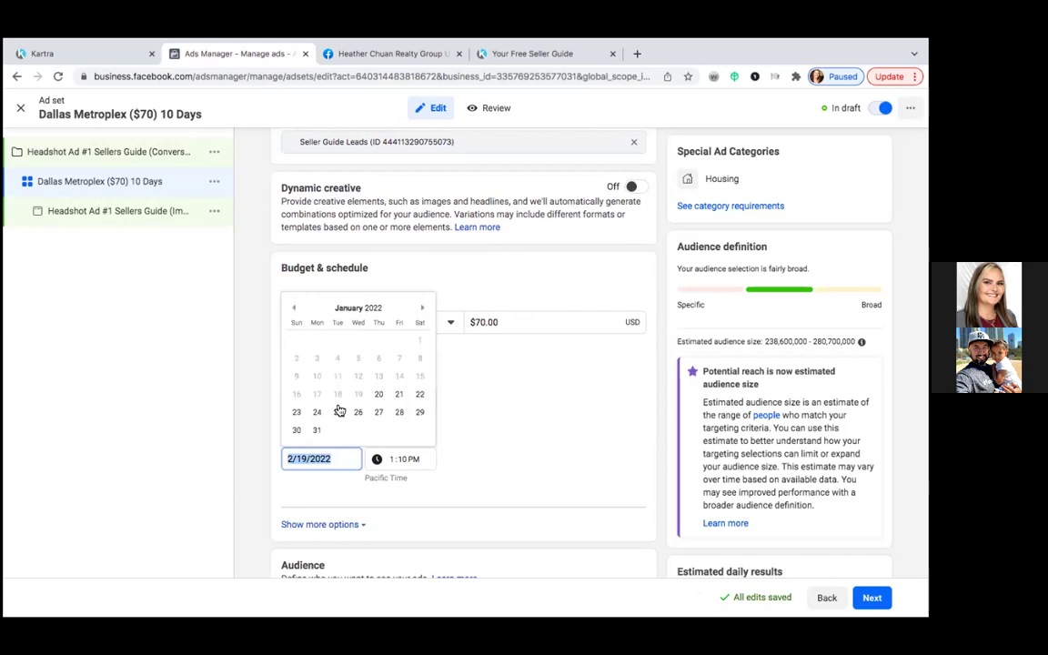
click(490, 413)
click(351, 455)
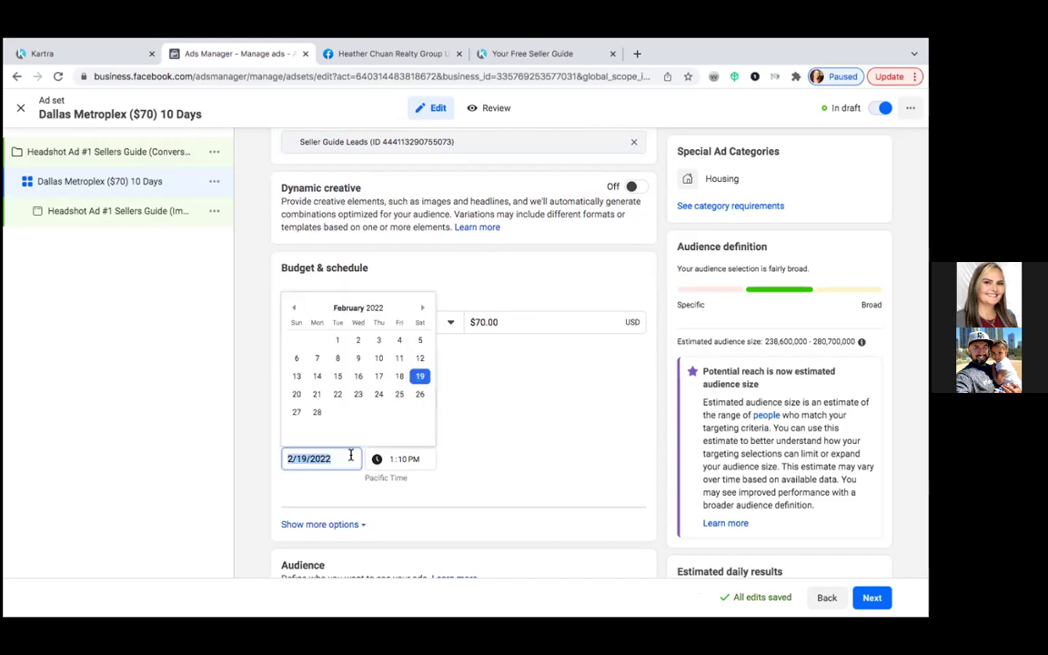
click(295, 310)
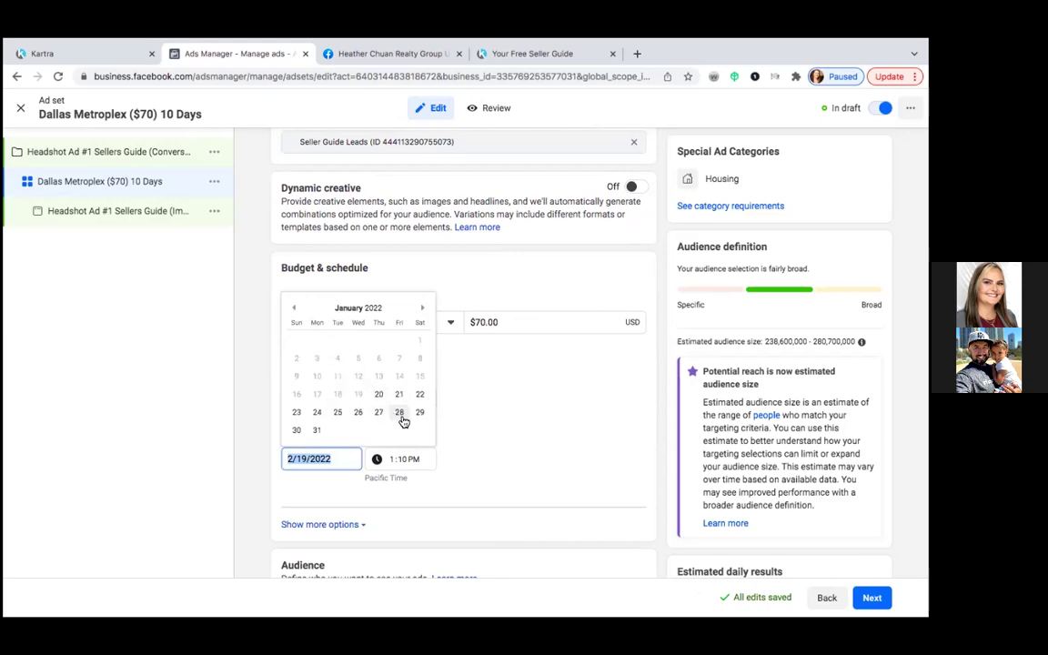
click(457, 433)
Schedule the ad set to end on Jan 30, 2022 at 4:00 AM
click(348, 455)
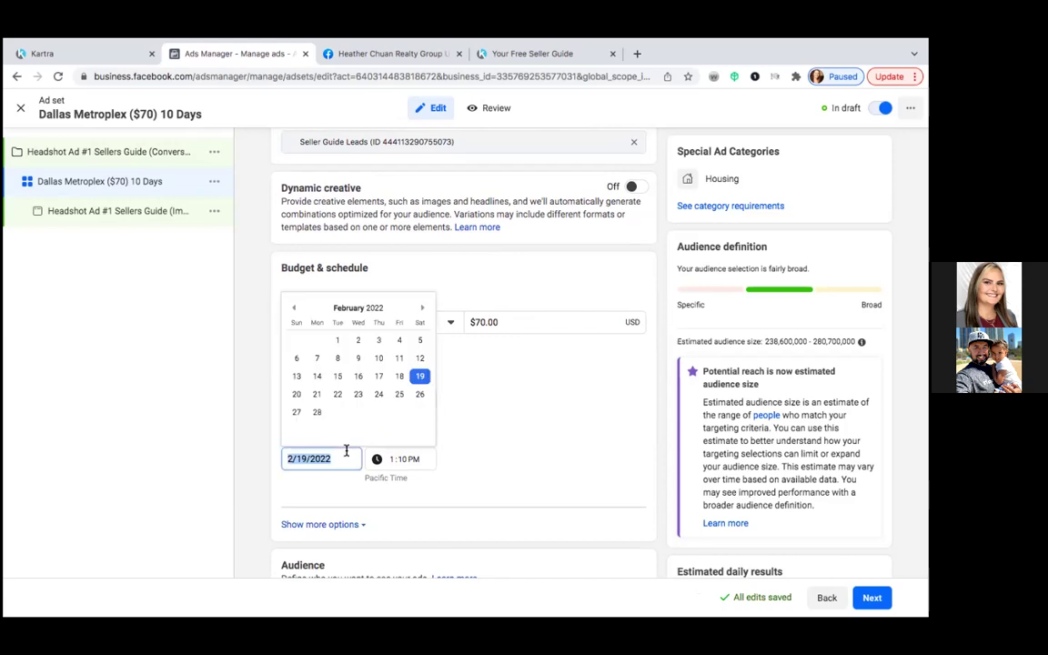
click(293, 308)
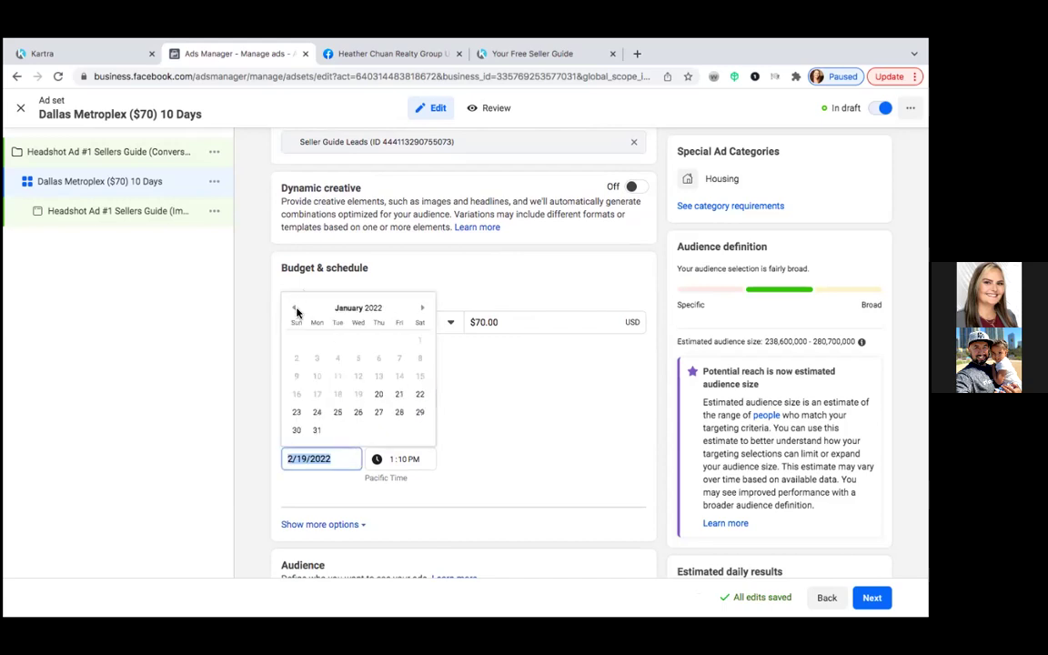
click(297, 431)
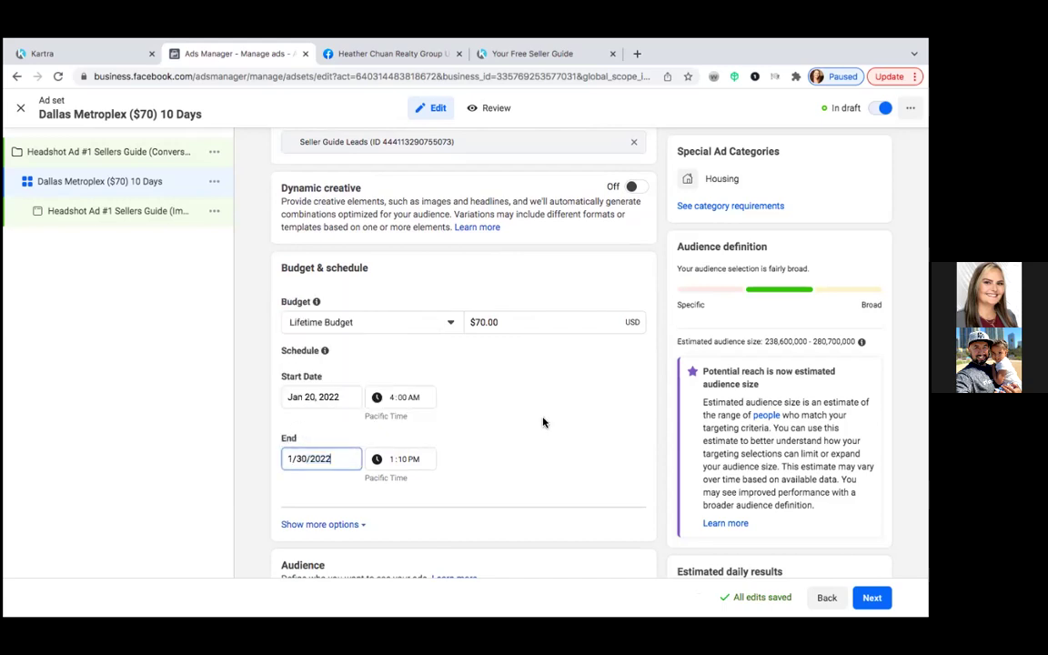
click(392, 460)
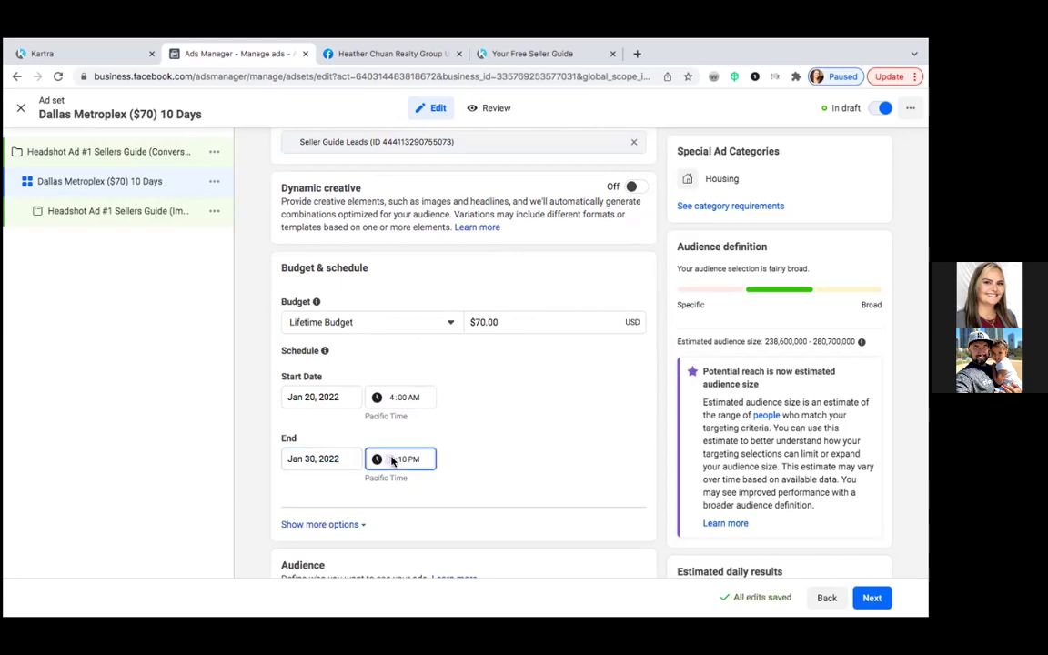
key(Right)
text(00)
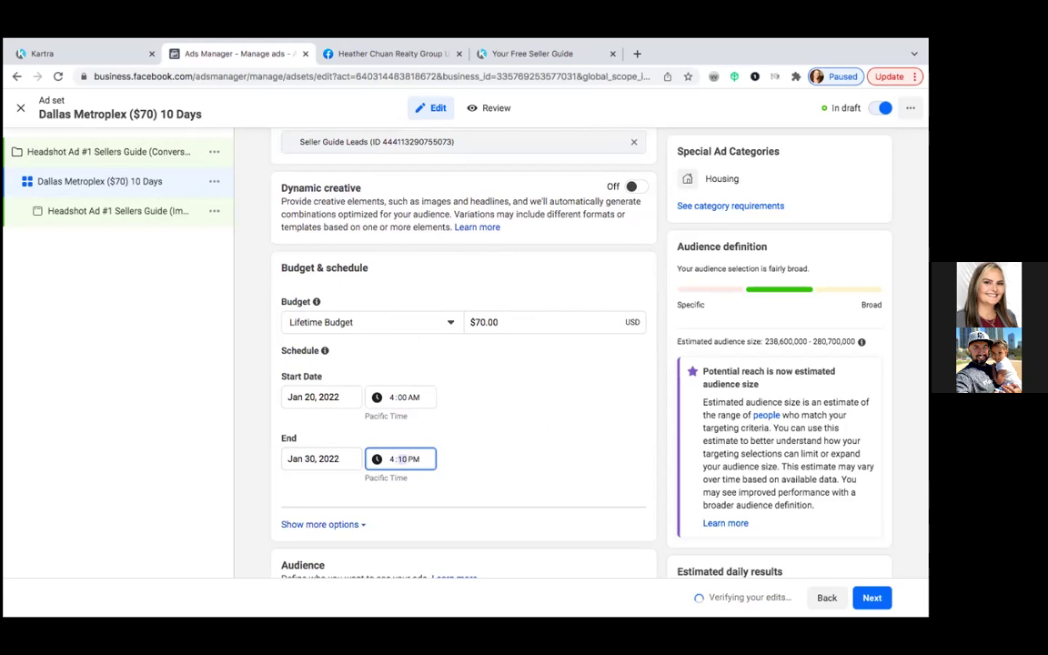
key(Right)
text(a)
click(536, 437)
Review the existing custom audiences available for the ad set's targeting without selecting one
scroll(536, 438, down, 5)
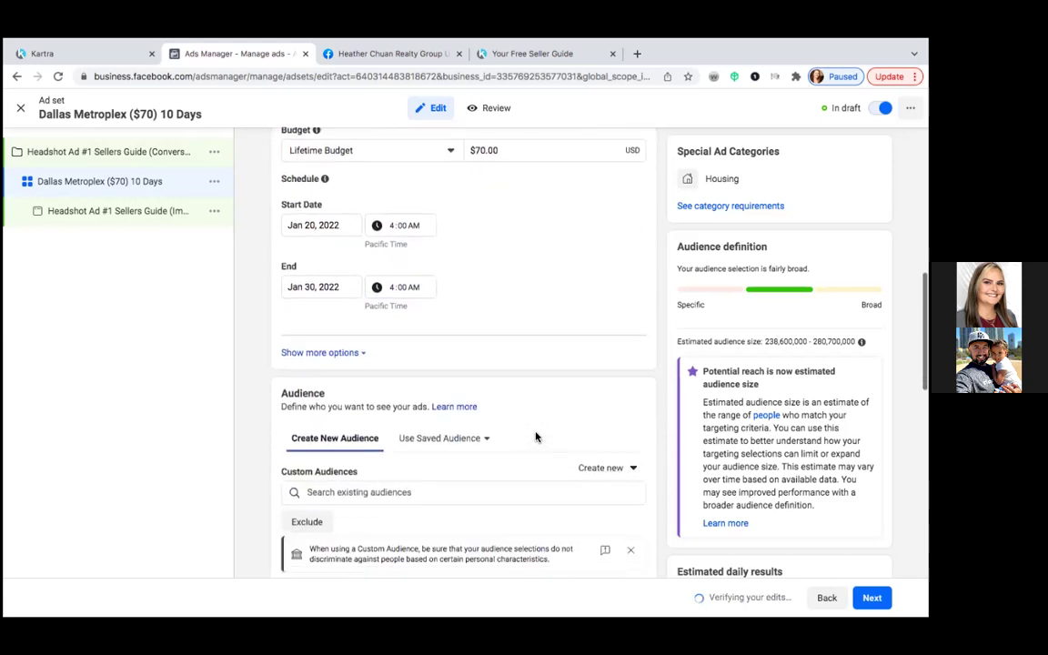
scroll(536, 438, down, 4)
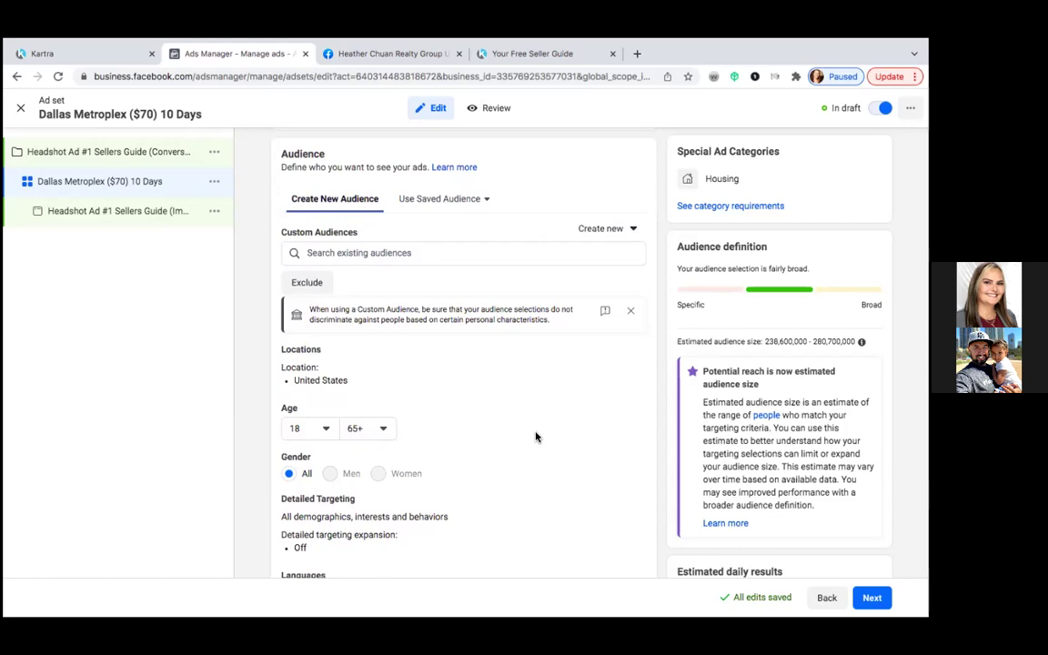
click(520, 255)
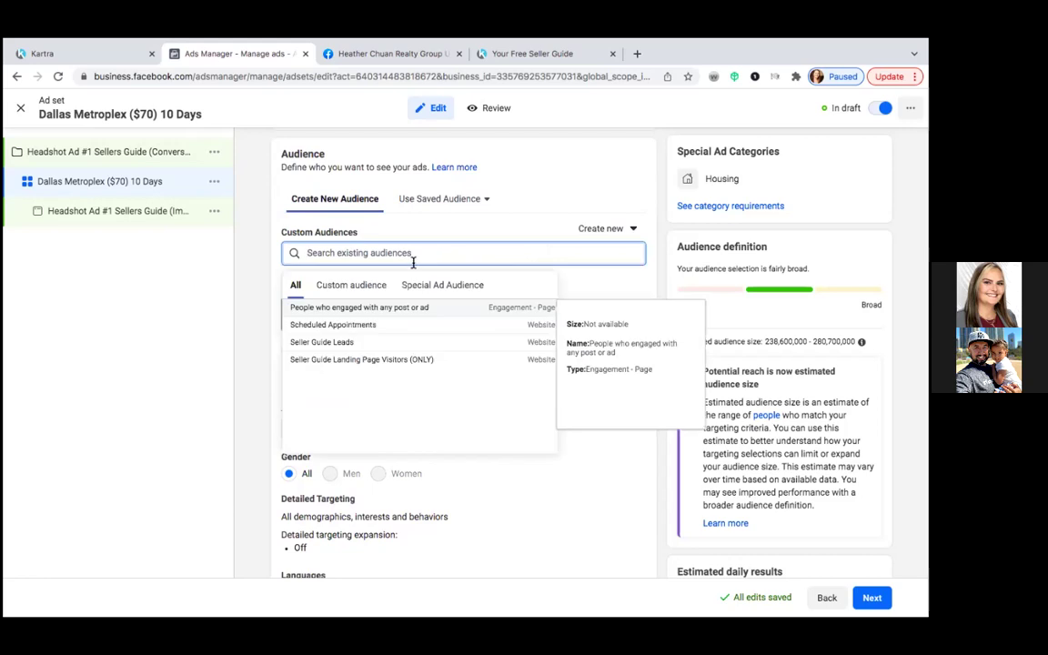
click(244, 256)
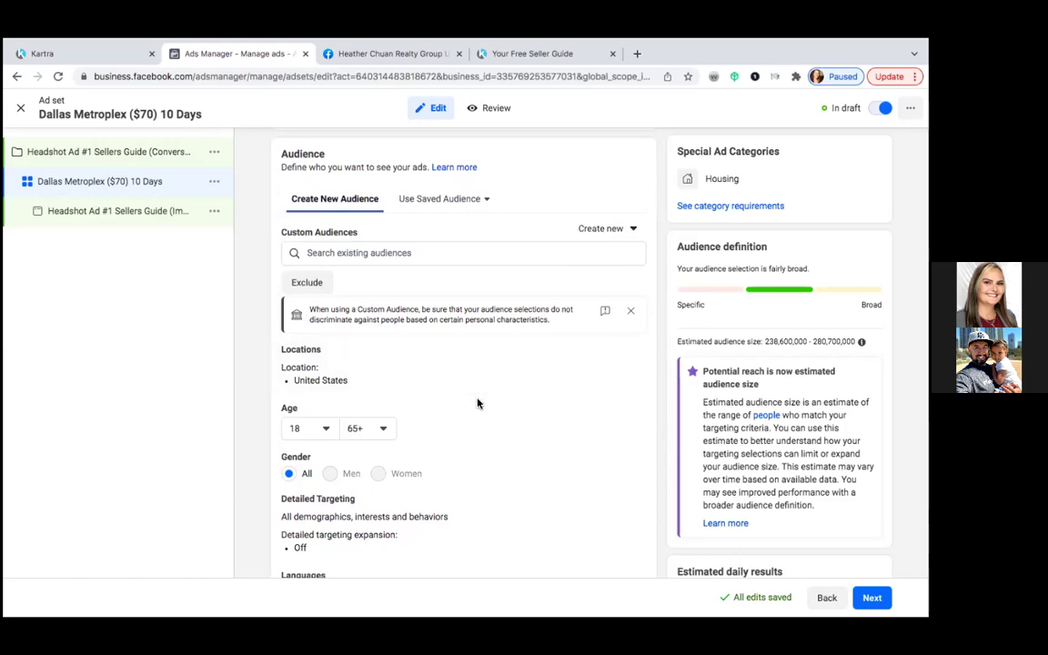
scroll(491, 412, down, 1)
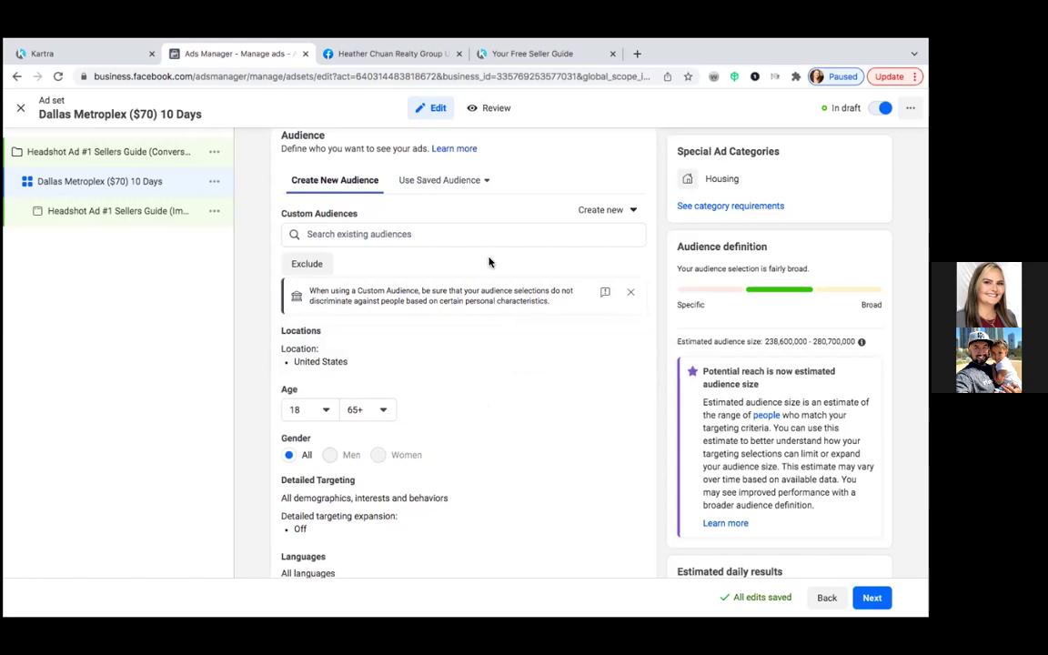
click(517, 237)
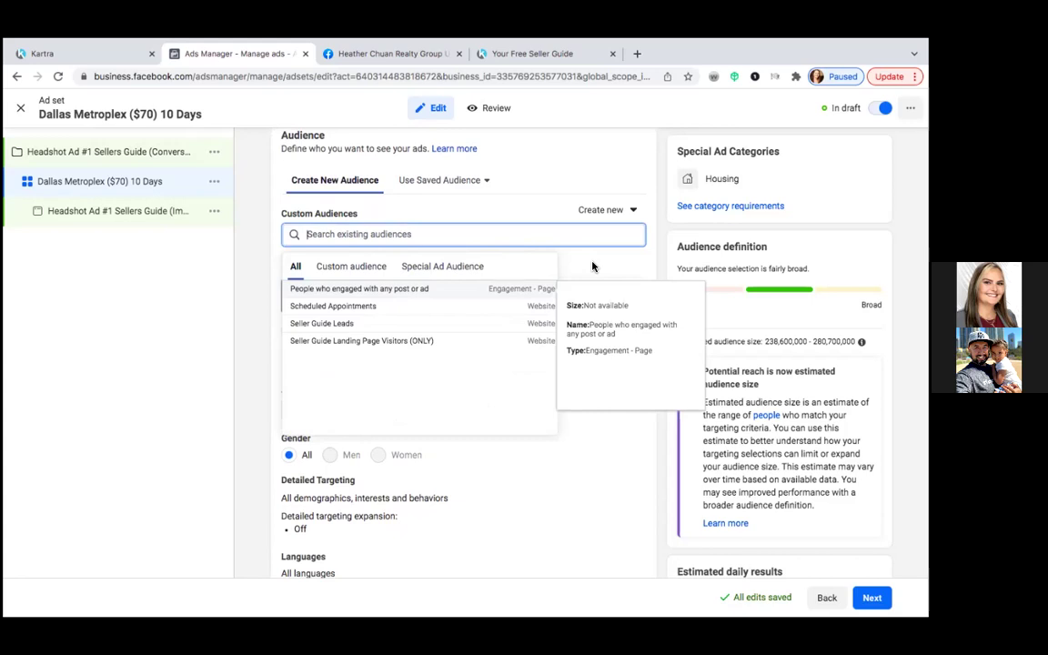
click(276, 262)
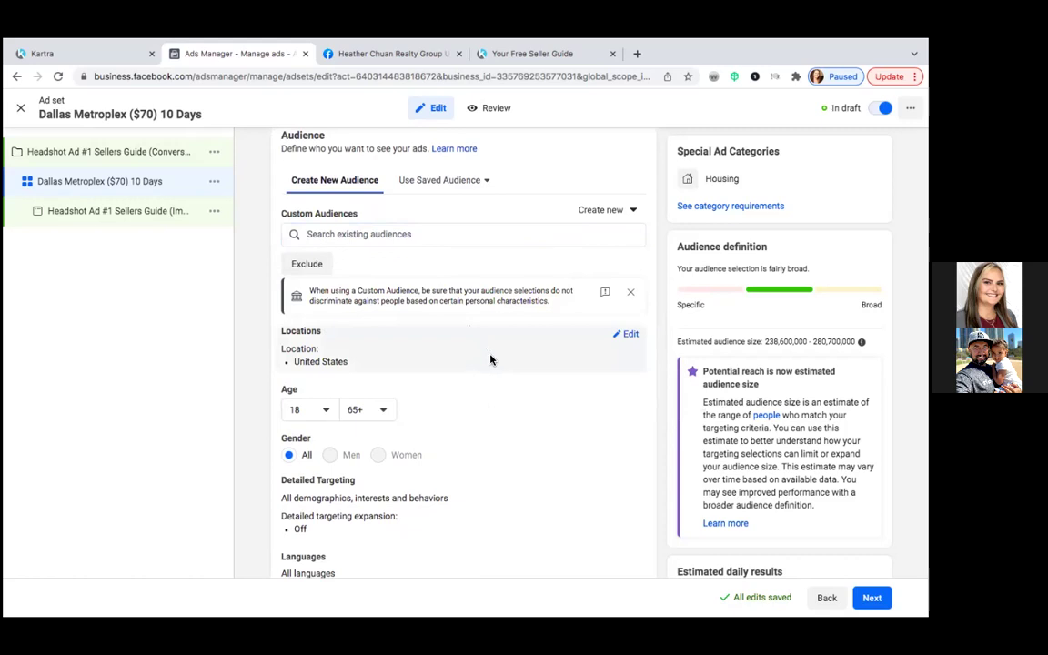
Edit the audience locations, entering "Wylie" in the location search and removing United States from the targeted locations
scroll(492, 358, down, 1)
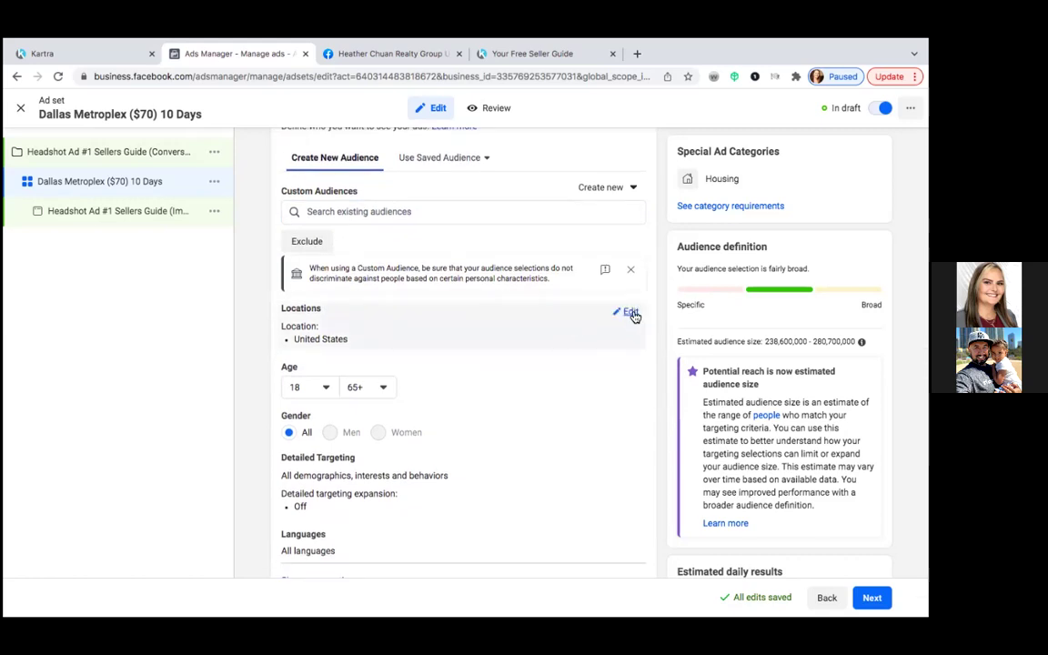
click(630, 312)
scroll(485, 395, down, 1)
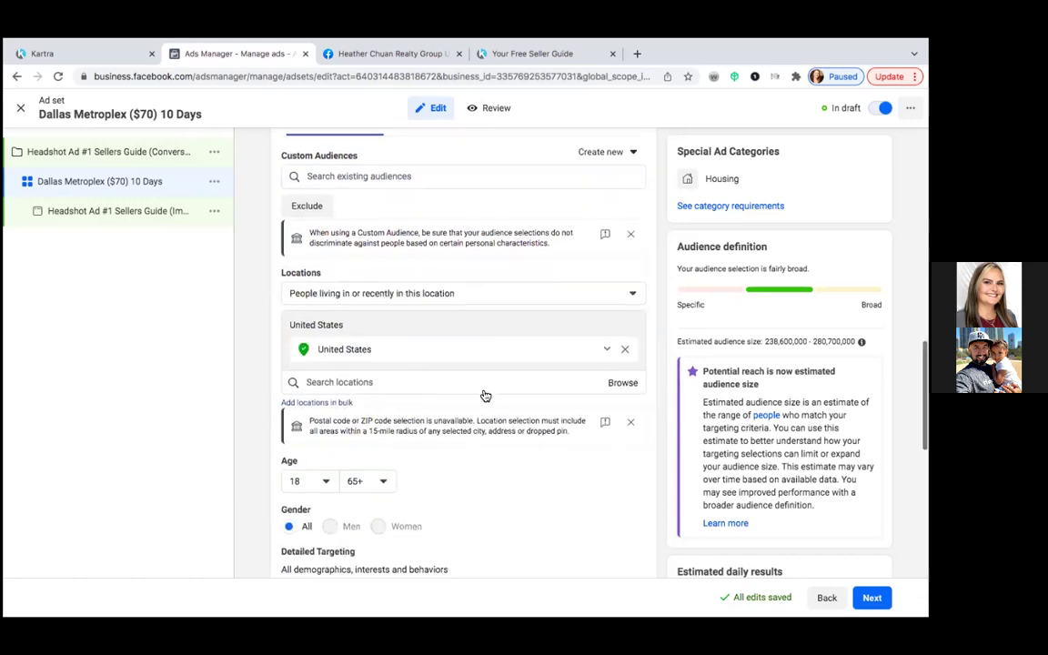
click(380, 383)
text(Wylie)
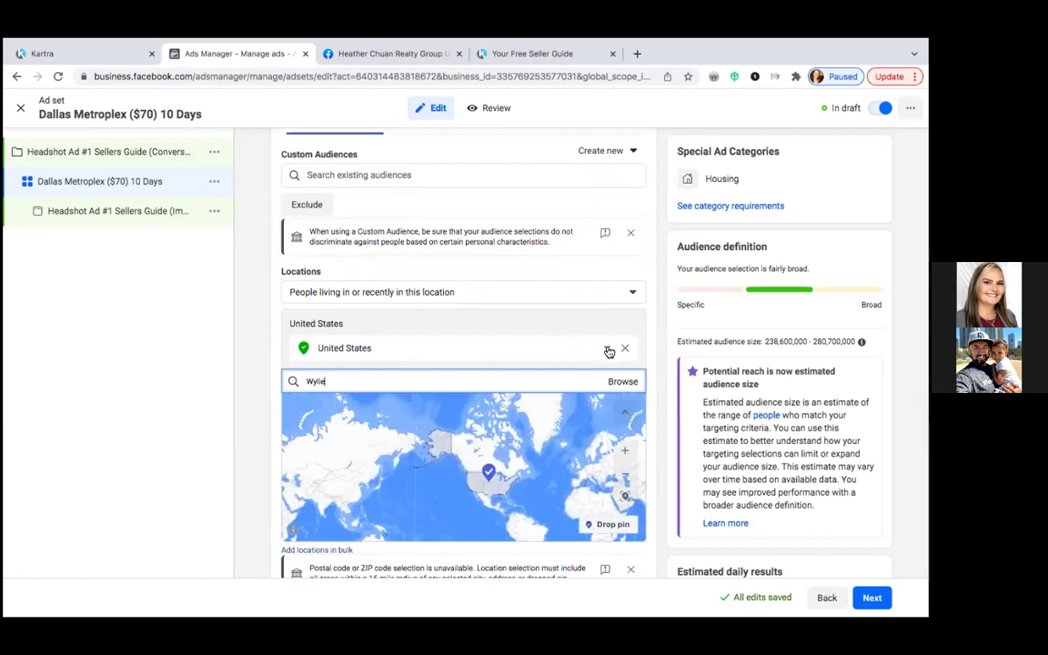
click(628, 350)
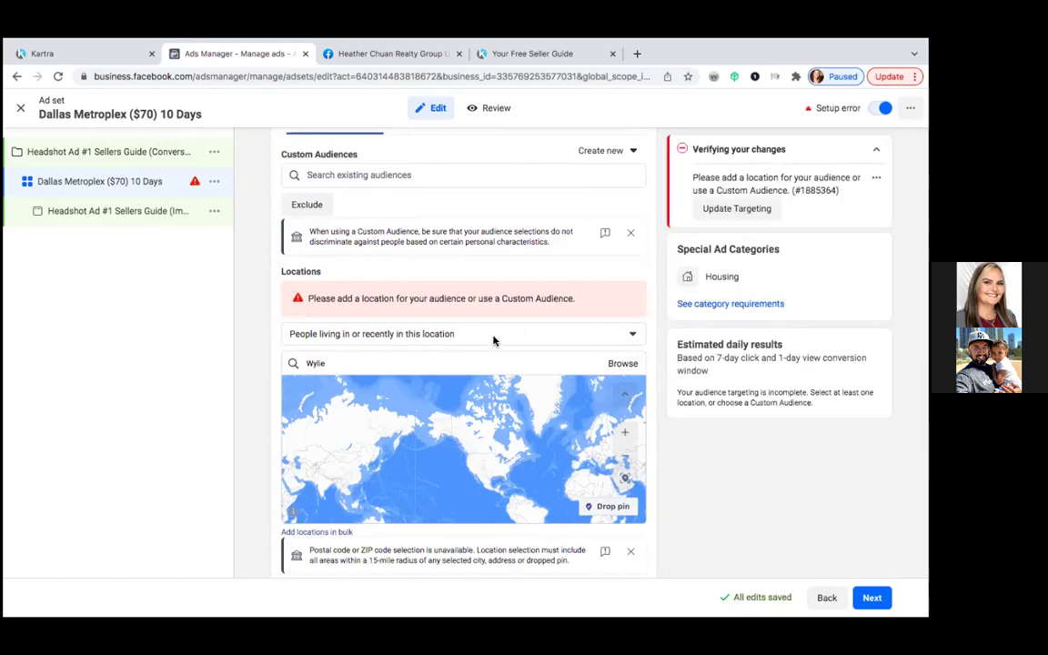
Limit the location targeting to people living in this location and add the city of Wylie, Texas, United States
click(494, 339)
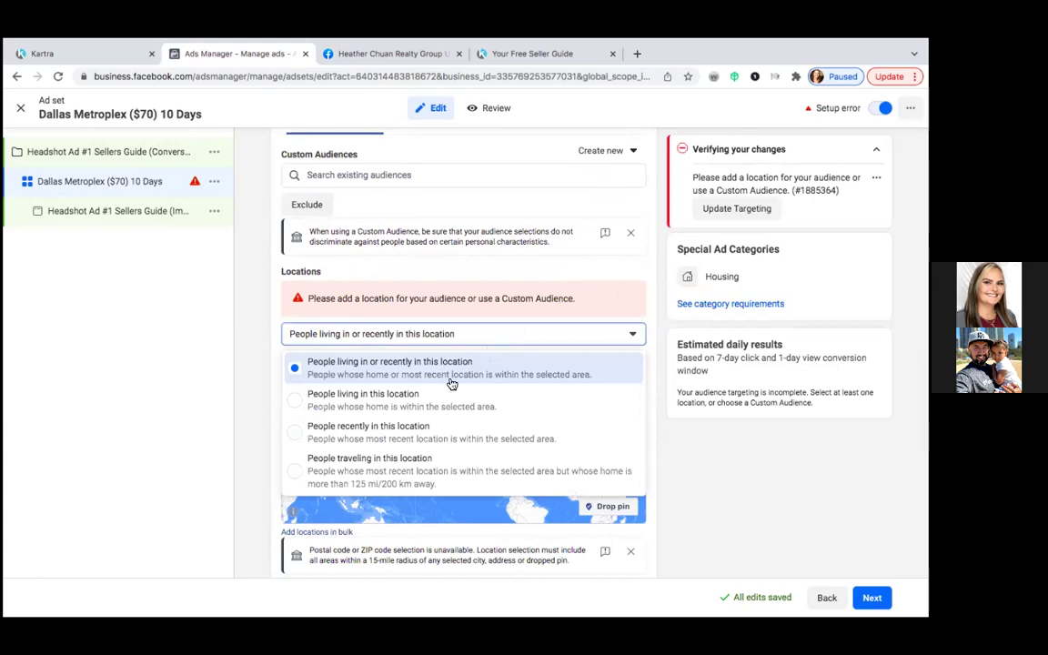
click(297, 406)
click(358, 364)
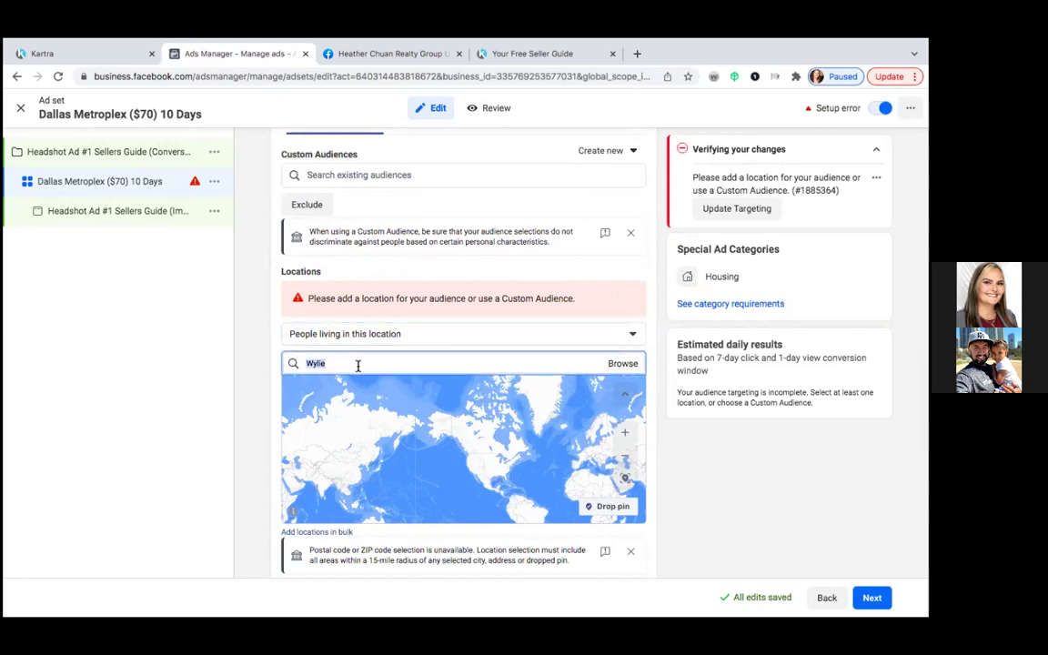
text(wylie t)
key(BackSpace)
key(BackSpace)
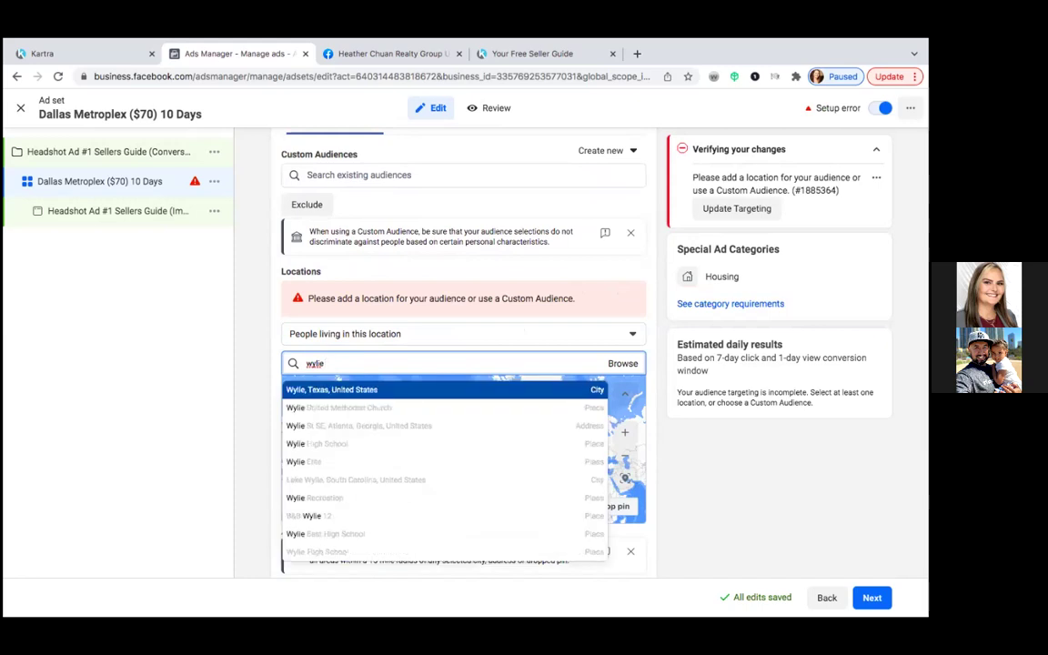
click(369, 389)
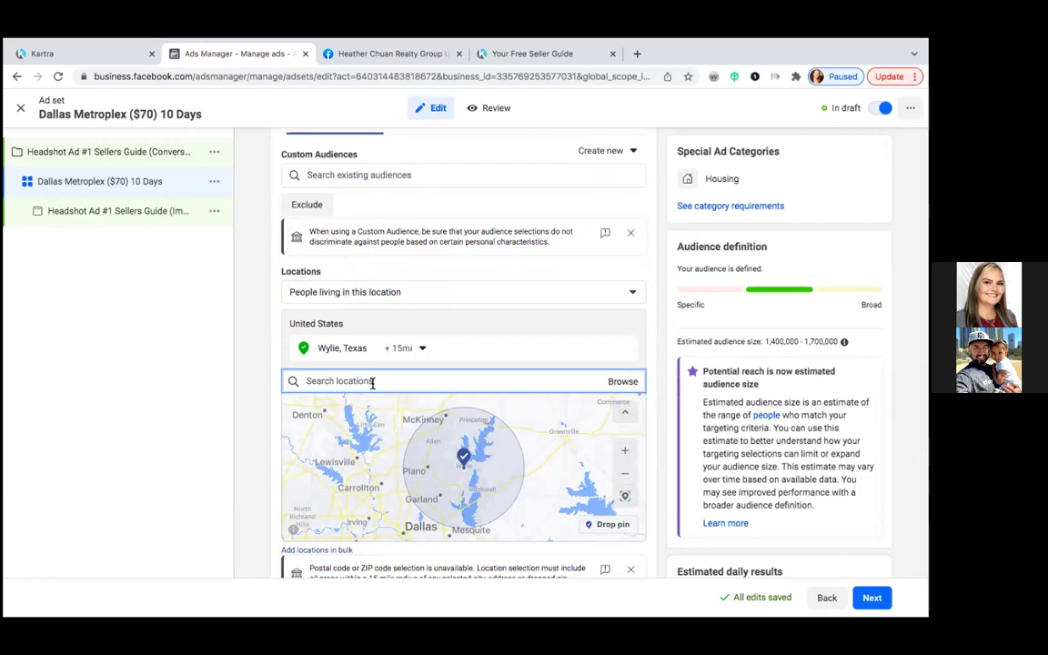
Rename the ad set as "Wylie Metroplex ($70) 10 Days"
scroll(417, 289, up, 3)
scroll(418, 291, up, 10)
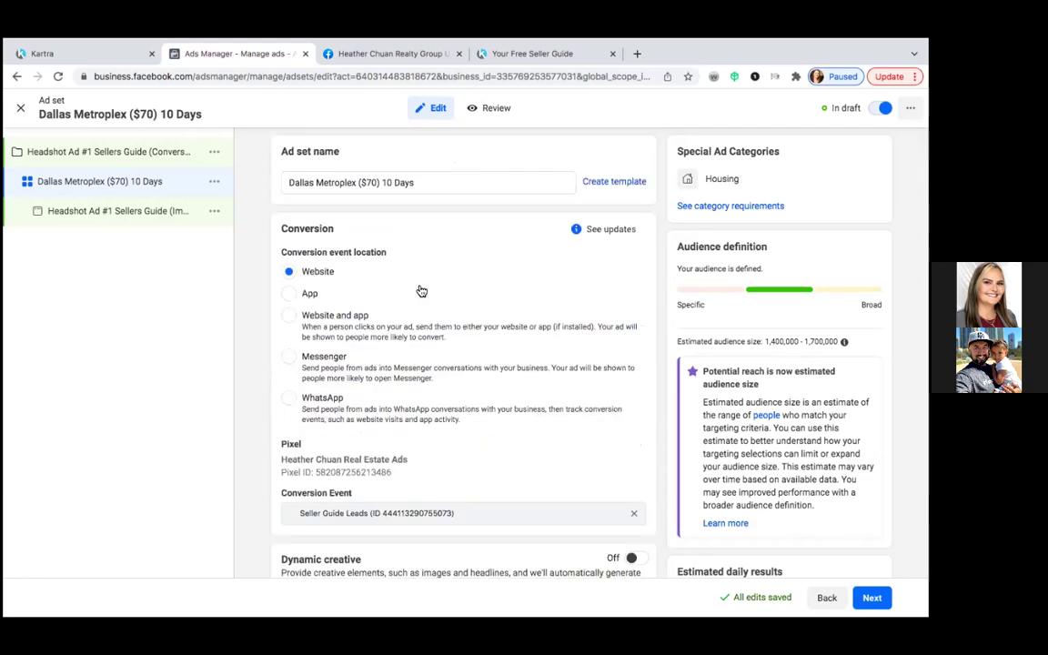
click(311, 179)
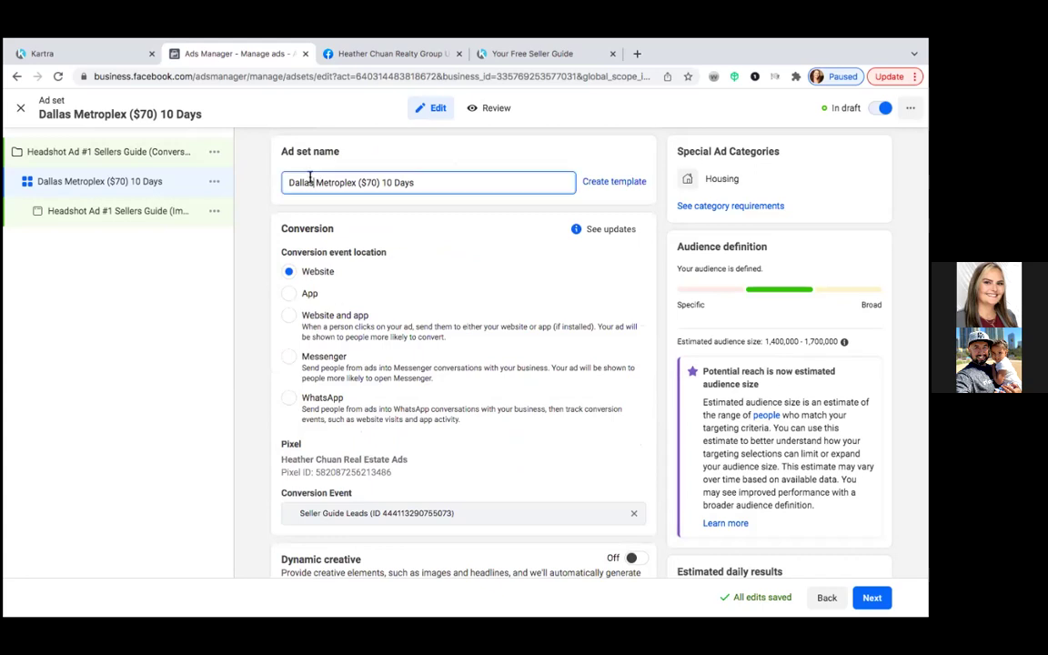
key(BackSpace)
key(BackSpace)
key(BackSpace)
key(BackSpace)
key(BackSpace)
key(BackSpace)
text(Wylie)
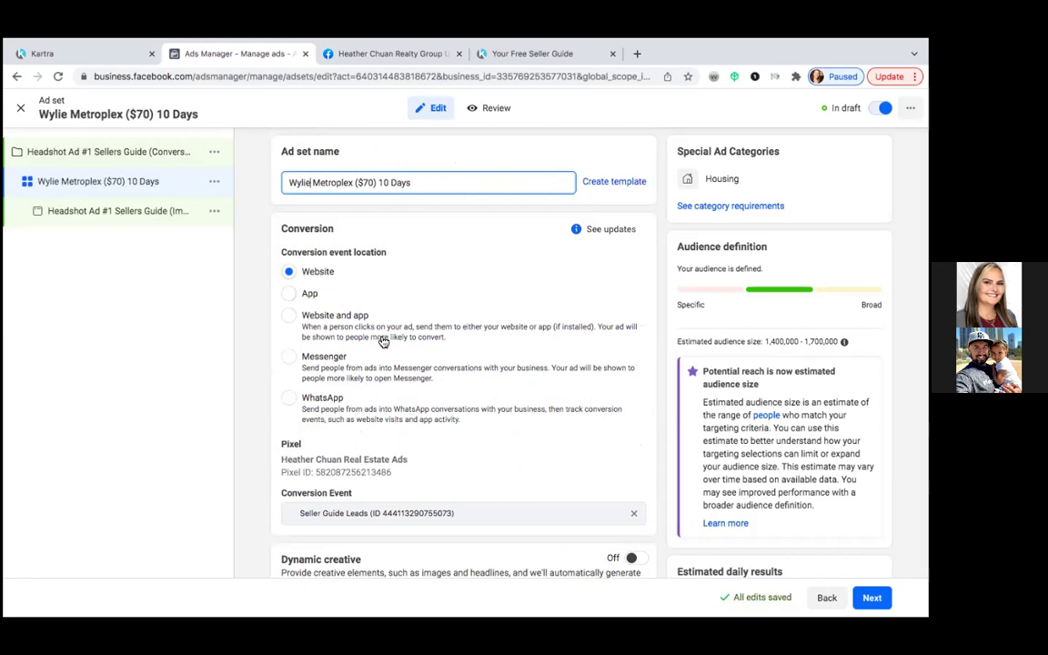
Set the targeting radius around Wylie, Texas to 20 miles
scroll(452, 445, down, 2)
scroll(451, 445, up, 2)
scroll(451, 445, down, 1)
scroll(452, 445, down, 4)
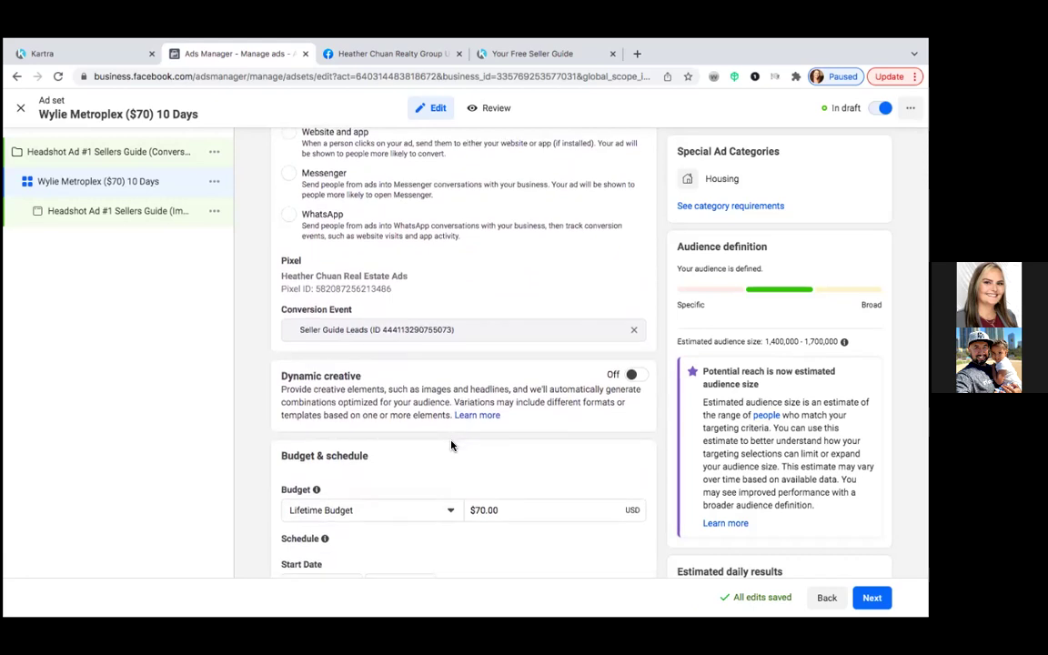
scroll(452, 445, down, 13)
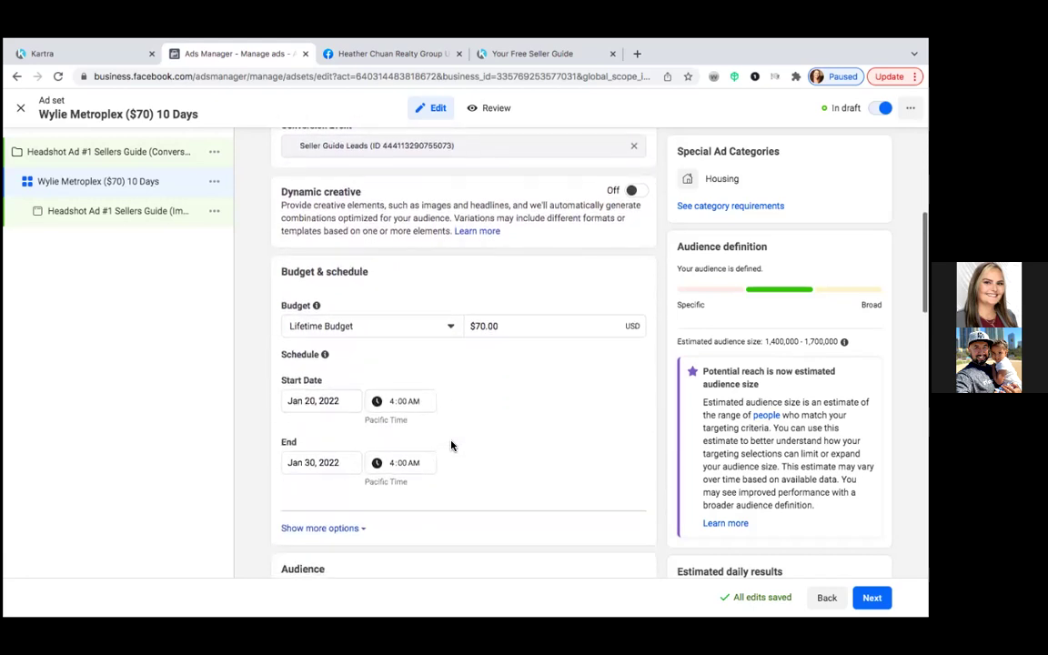
scroll(451, 445, down, 7)
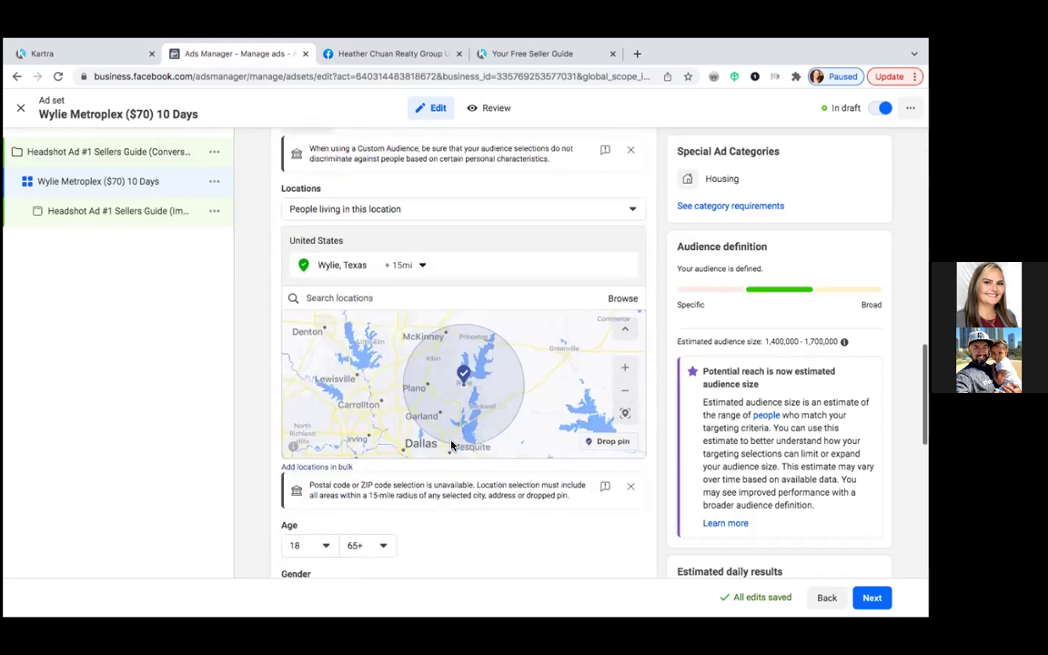
click(423, 258)
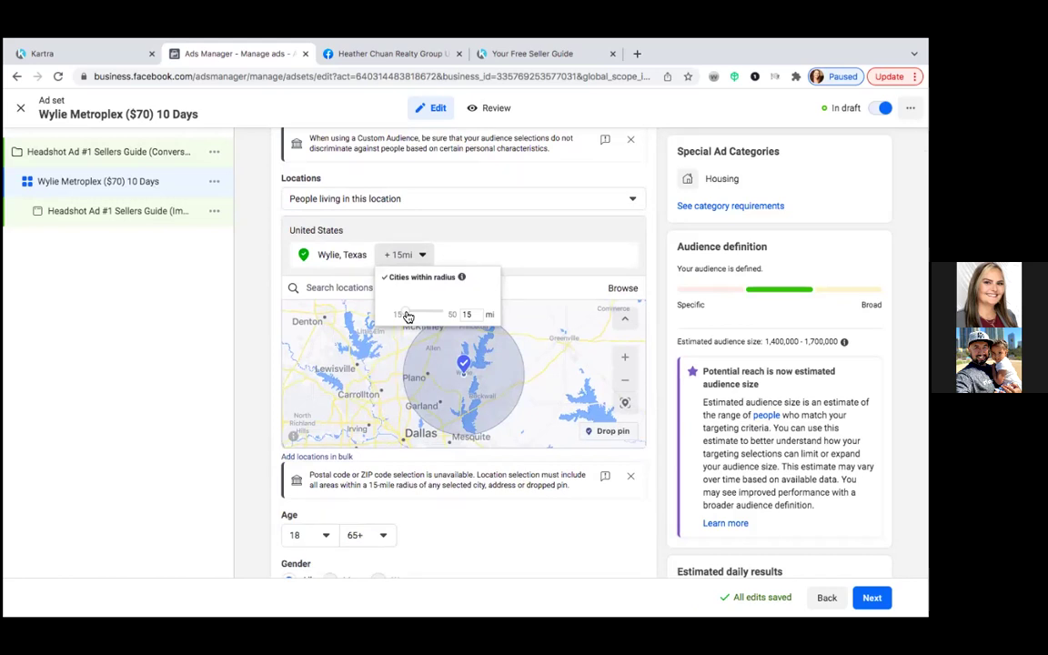
drag(407, 317, 417, 311)
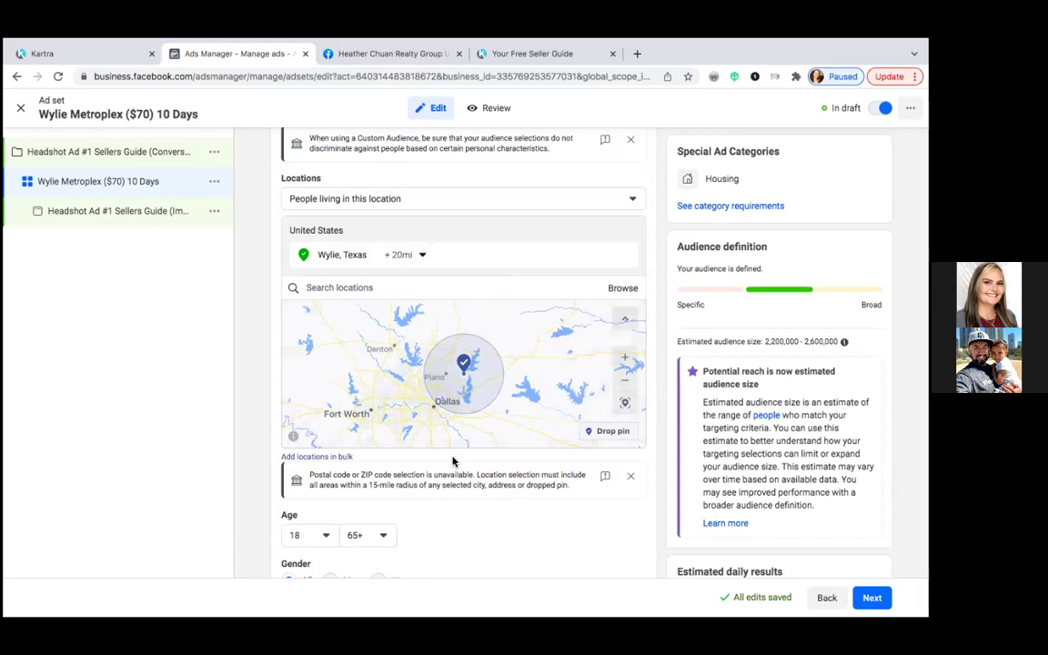
Replace the Wylie location with a pin dropped just east of Plano, northeast of Dallas, with a 20-mile radius
scroll(461, 468, down, 2)
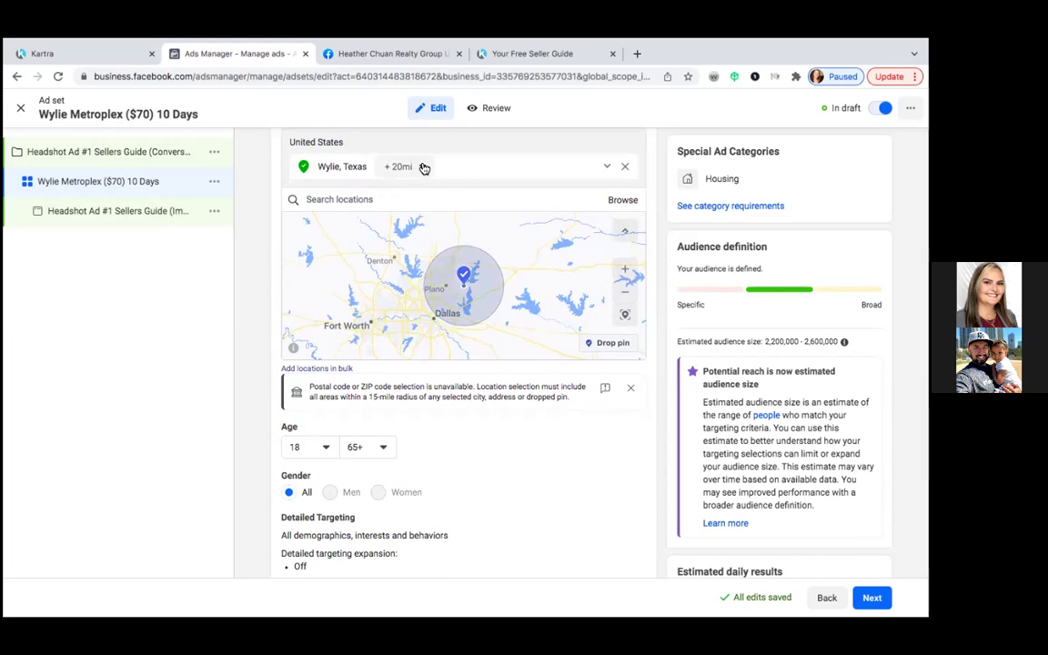
click(625, 169)
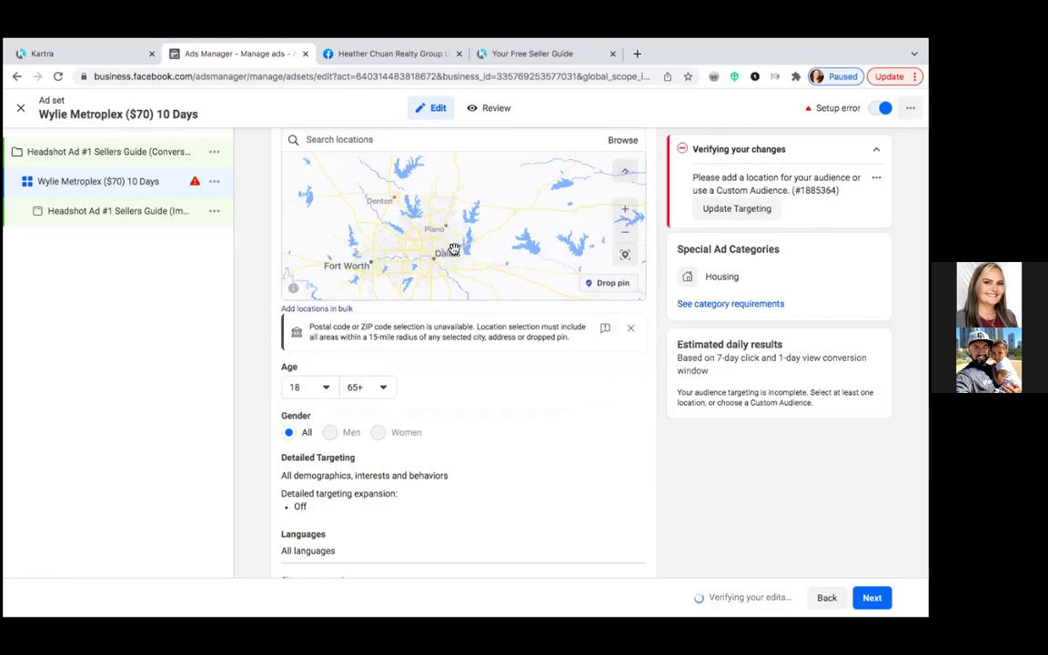
click(602, 283)
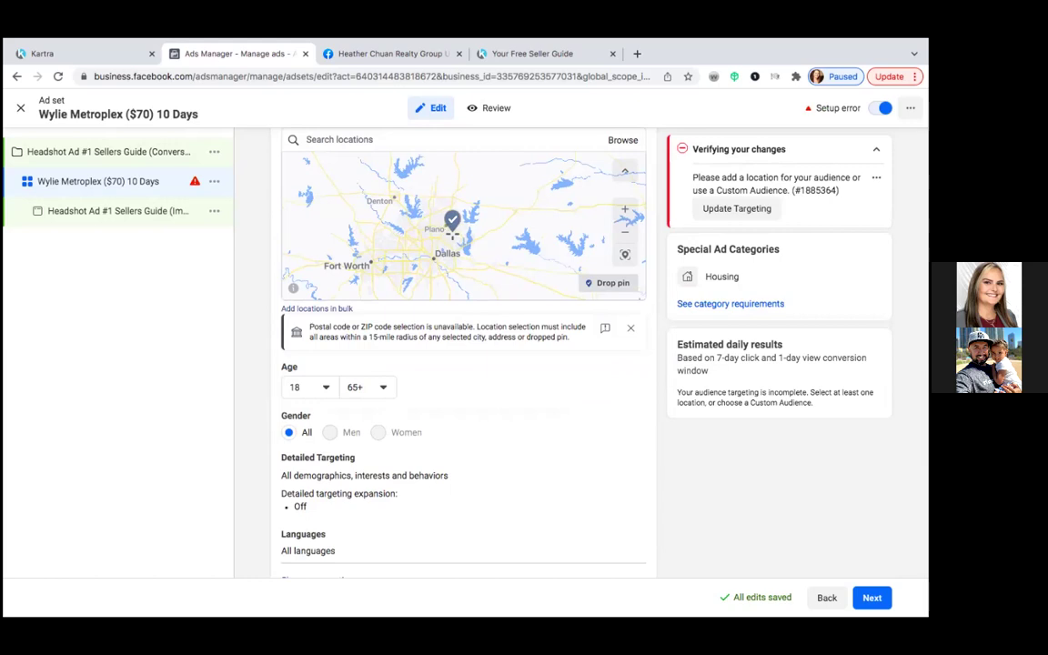
click(450, 233)
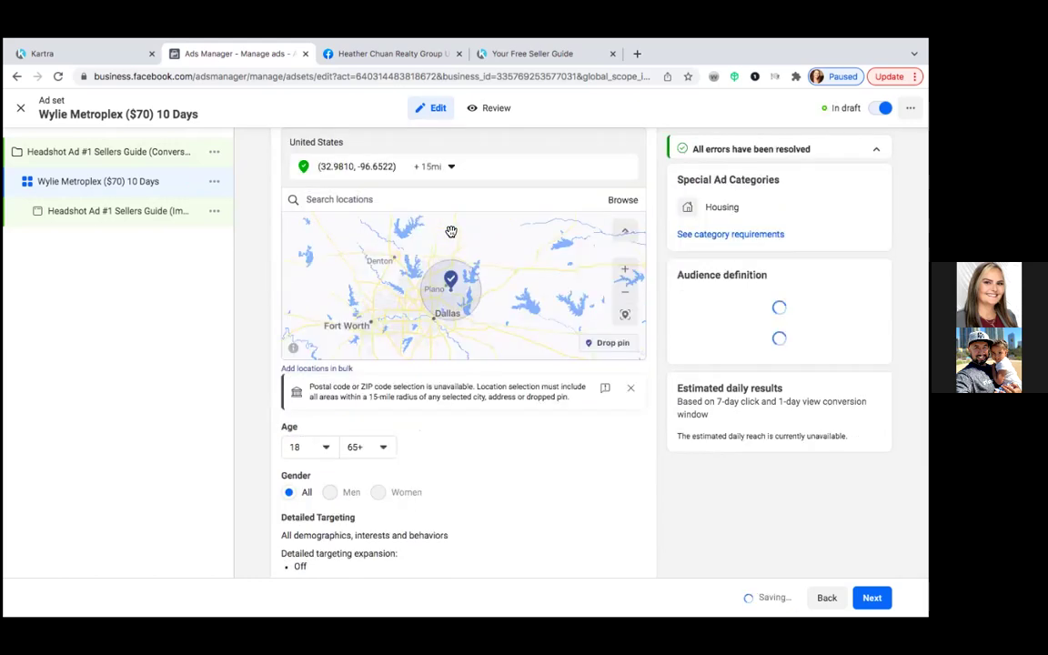
click(450, 168)
drag(423, 209, 431, 206)
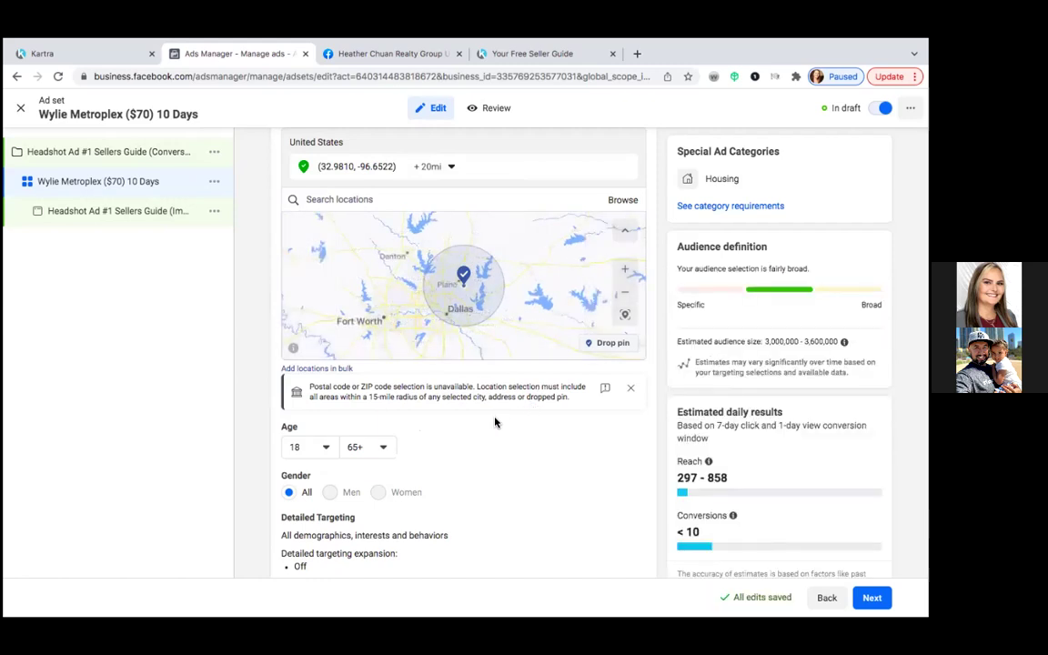
Rename the ad set as "Dropped Pin Metroplex ($70) 10 Days"
scroll(495, 422, down, 1)
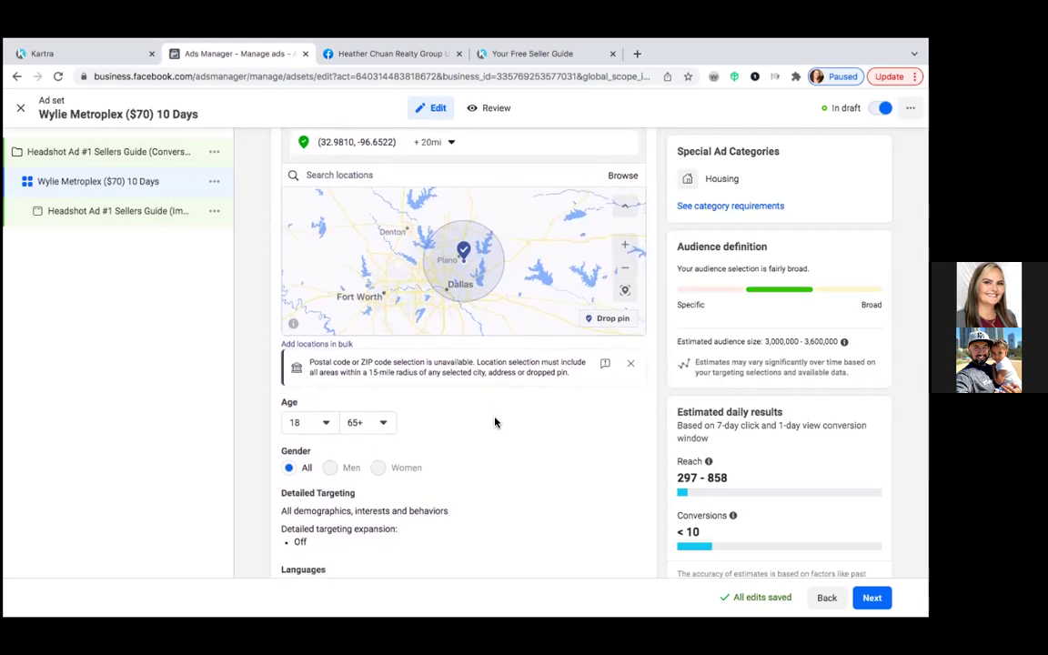
scroll(495, 423, up, 15)
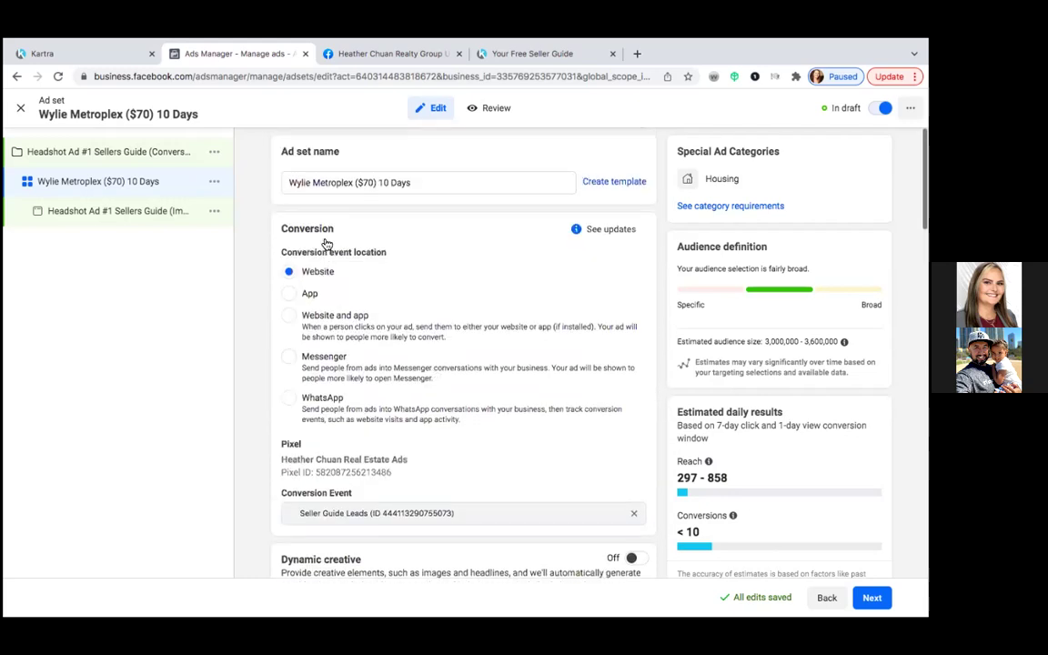
click(306, 182)
key(BackSpace)
key(BackSpace)
key(BackSpace)
key(BackSpace)
key(BackSpace)
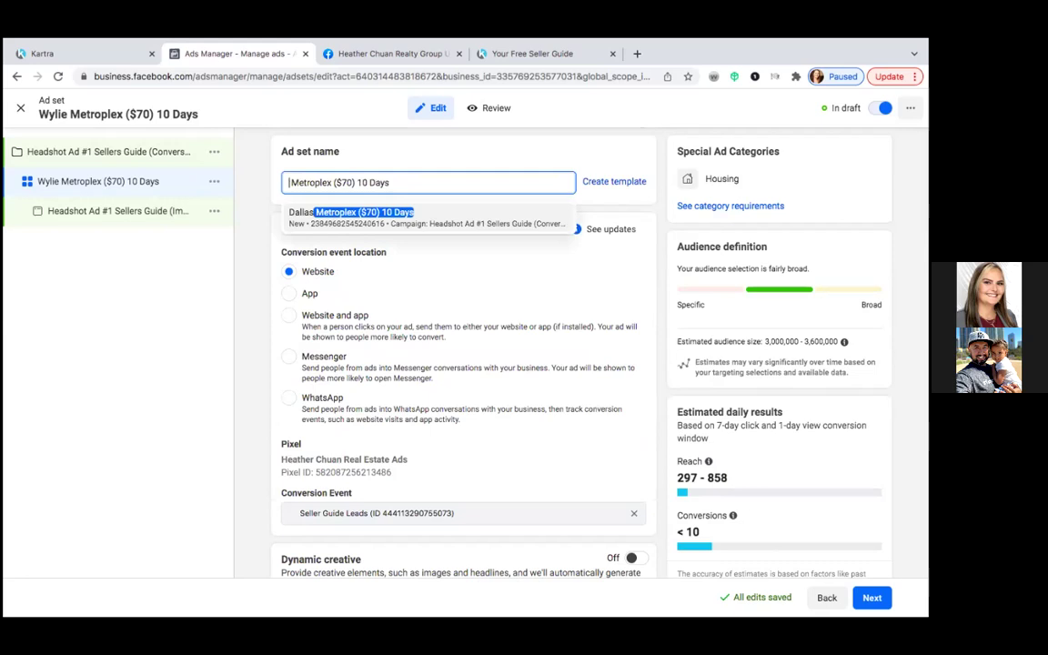
text(Dropped Pin)
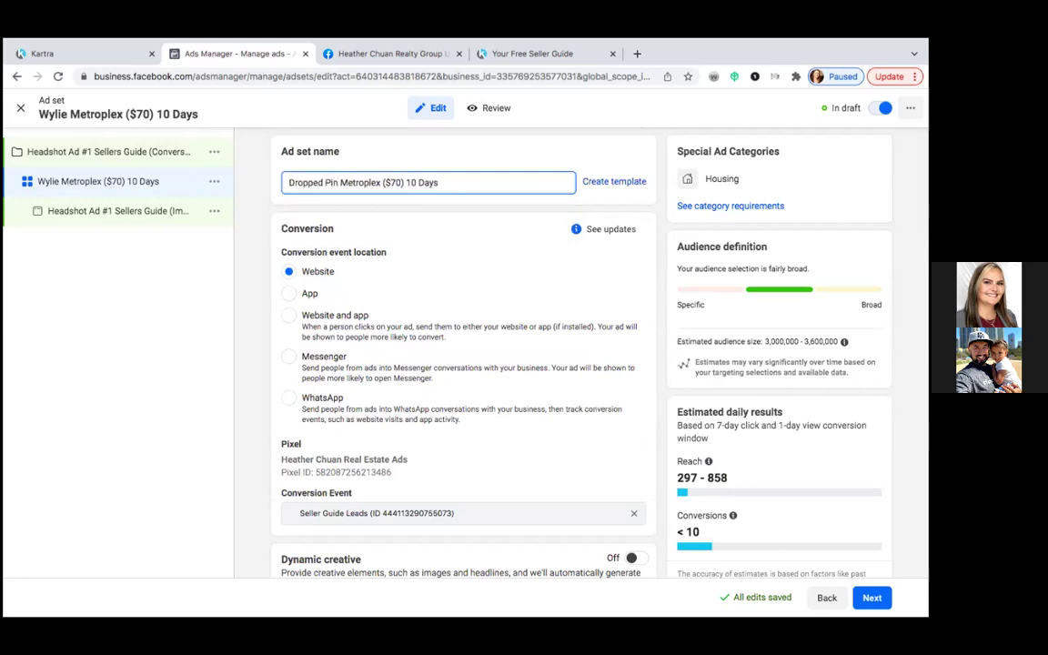
Review the ad set's schedule, the dropped pin's coordinates and radius, and the age, gender and detailed targeting settings
scroll(464, 355, down, 8)
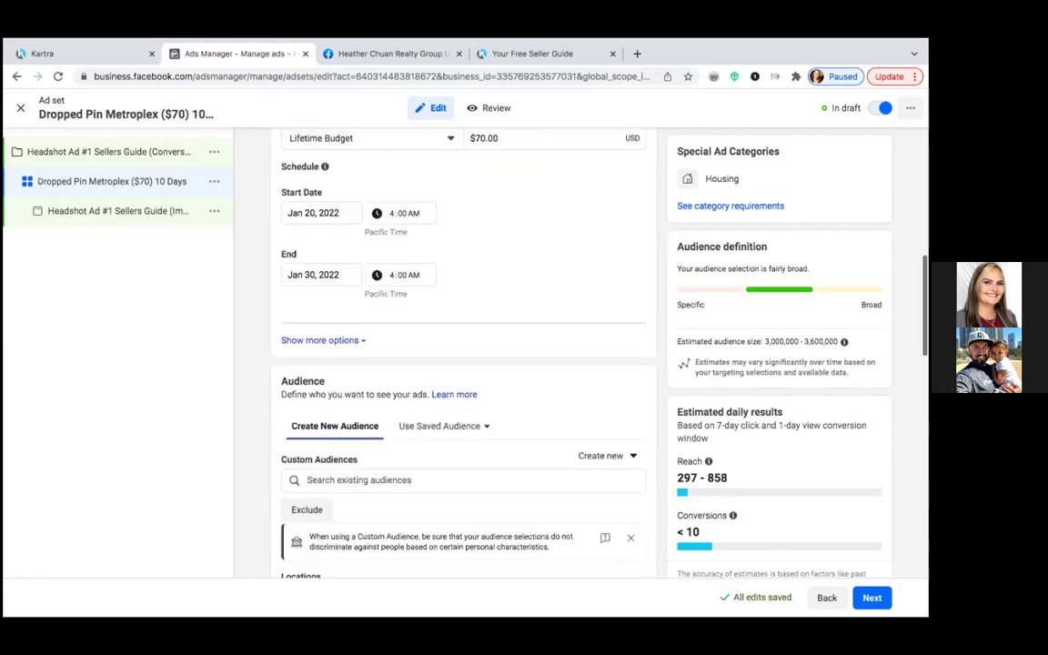
scroll(296, 253, down, 5)
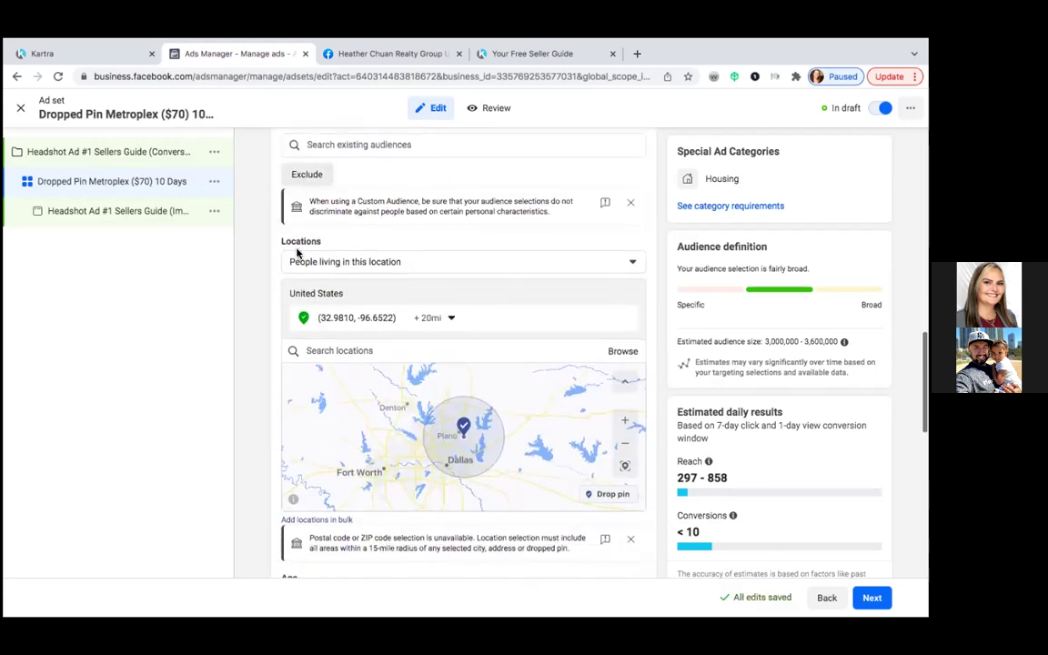
drag(322, 322, 396, 324)
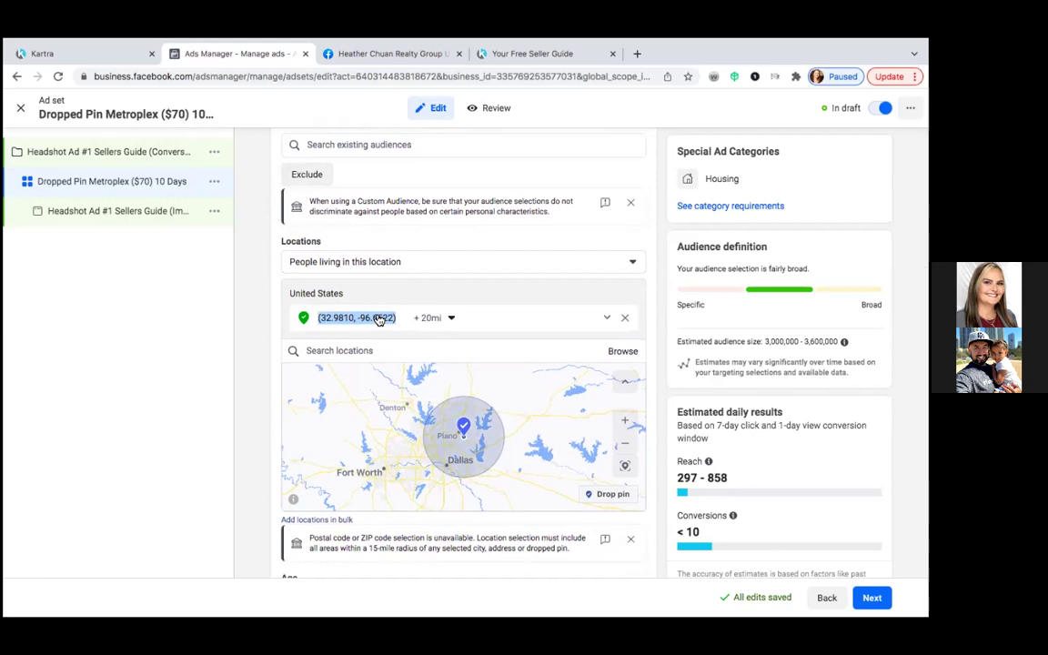
click(398, 297)
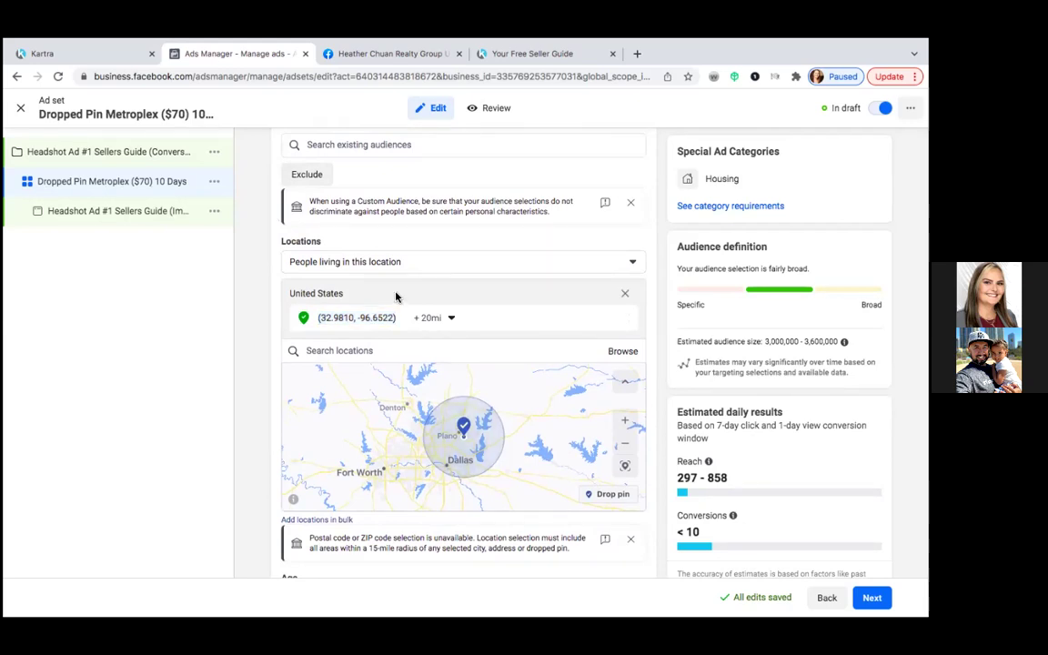
scroll(396, 294, up, 1)
scroll(396, 294, up, 5)
scroll(396, 294, down, 4)
scroll(396, 294, down, 2)
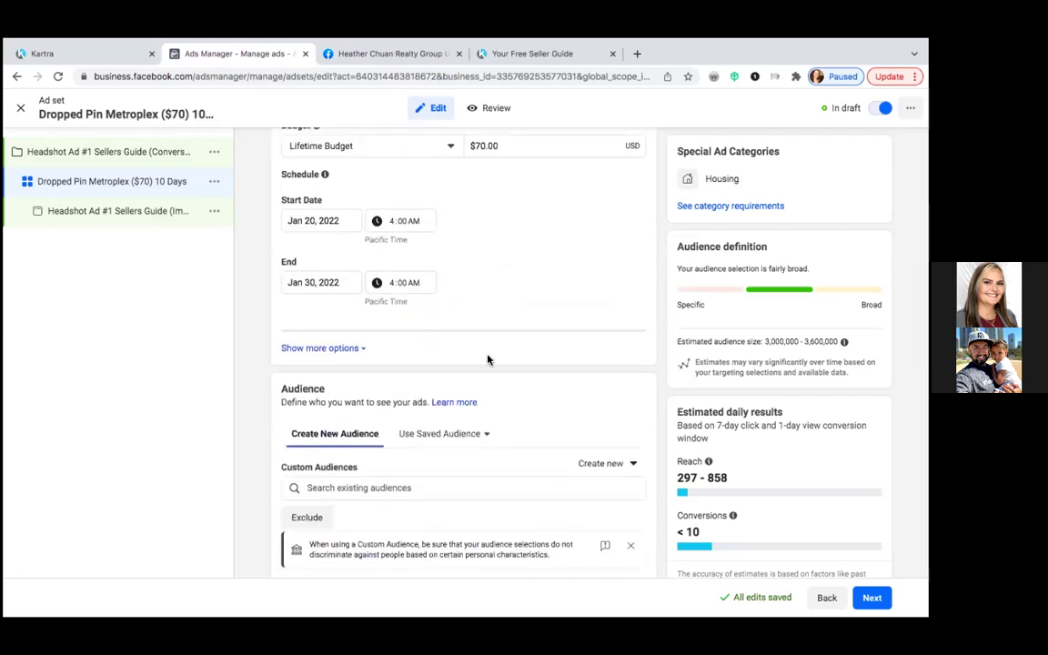
scroll(488, 359, down, 1)
scroll(488, 359, down, 3)
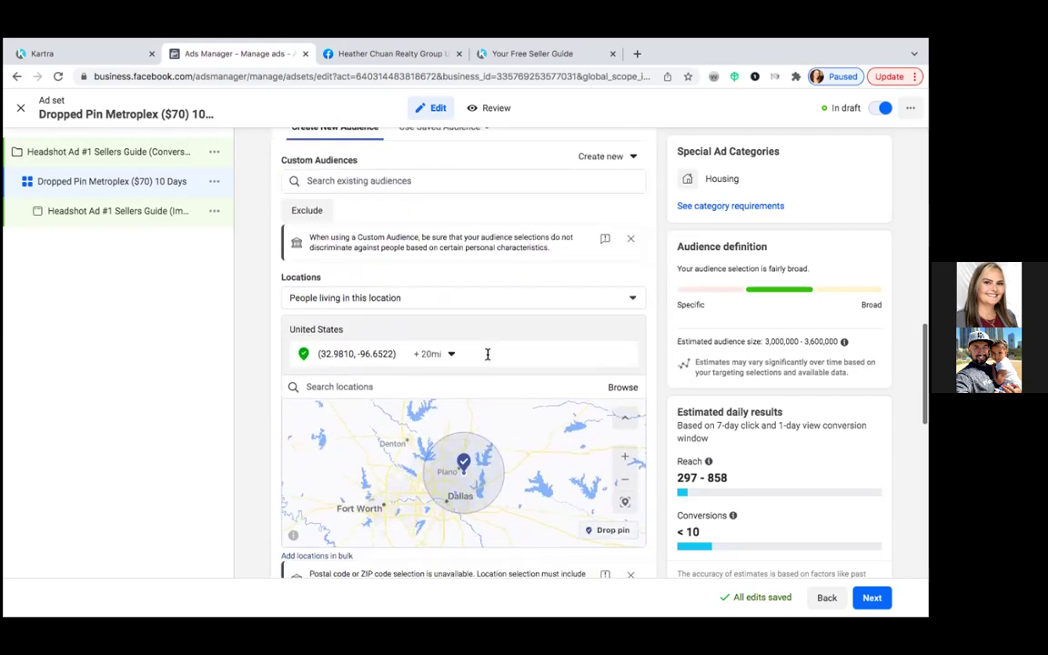
scroll(467, 537, down, 2)
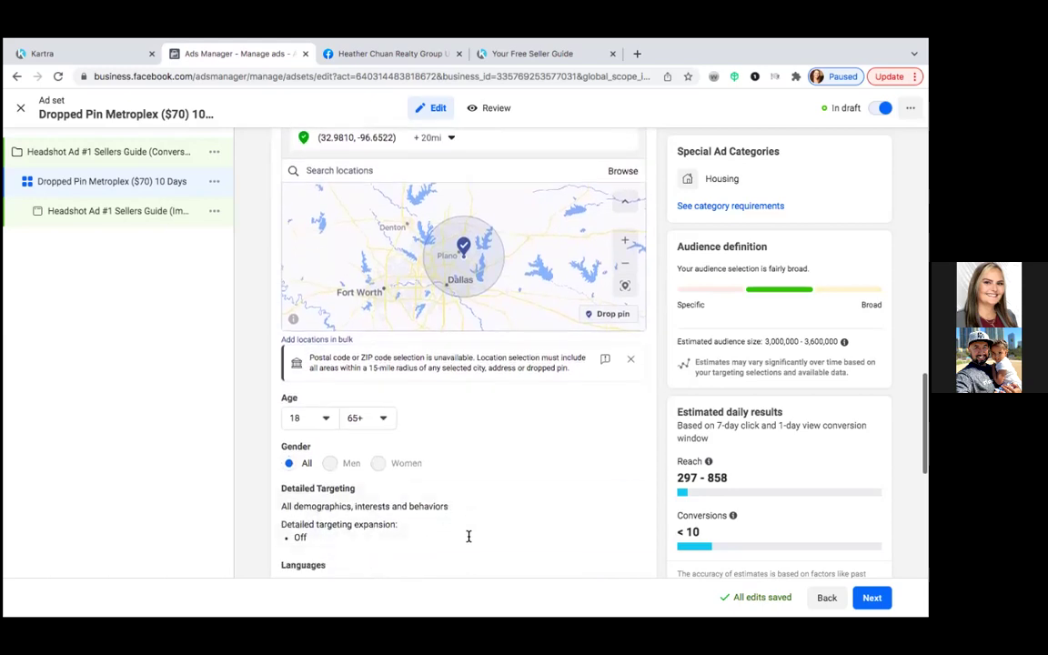
Add the radius to the ad set name so it reads "Dropped Pin Metroplex 20 miles ($70) 10 Days"
scroll(469, 538, up, 10)
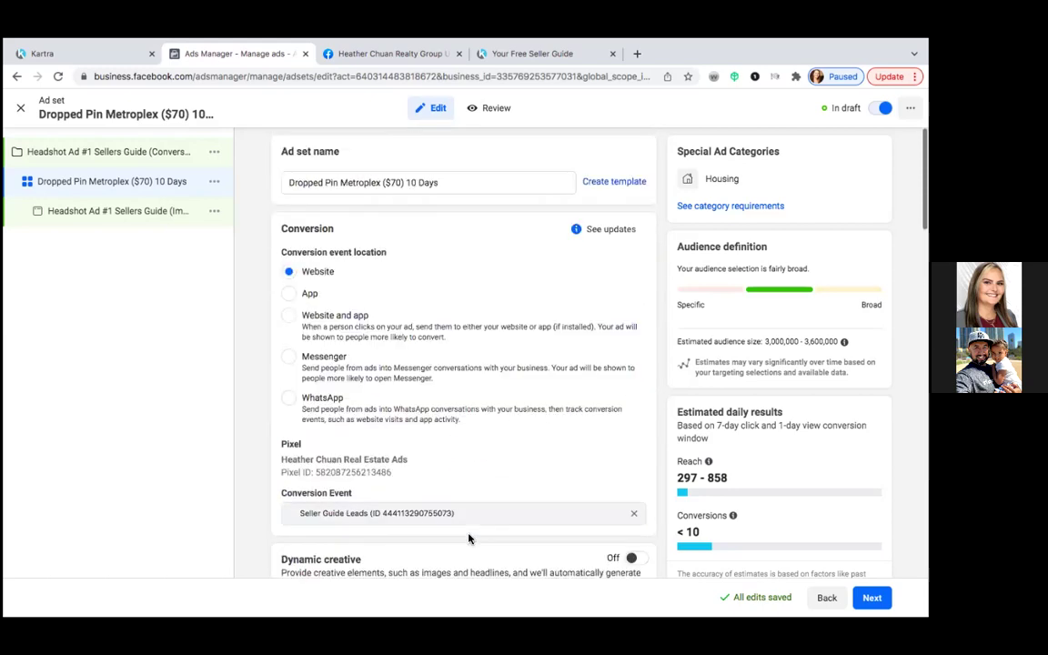
click(448, 181)
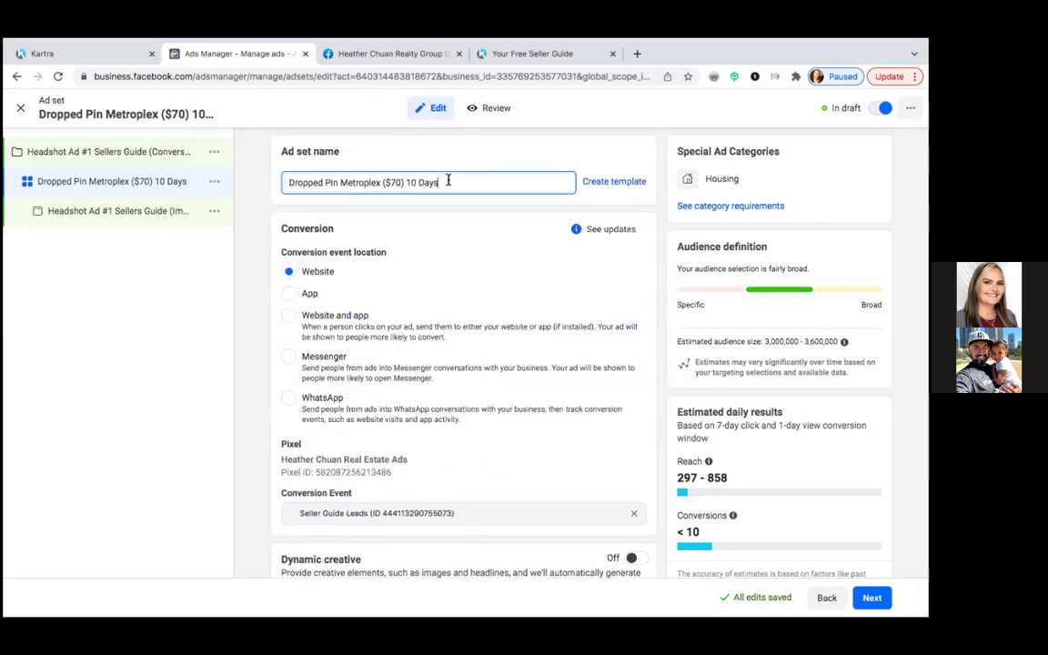
click(382, 182)
text(20 miles)
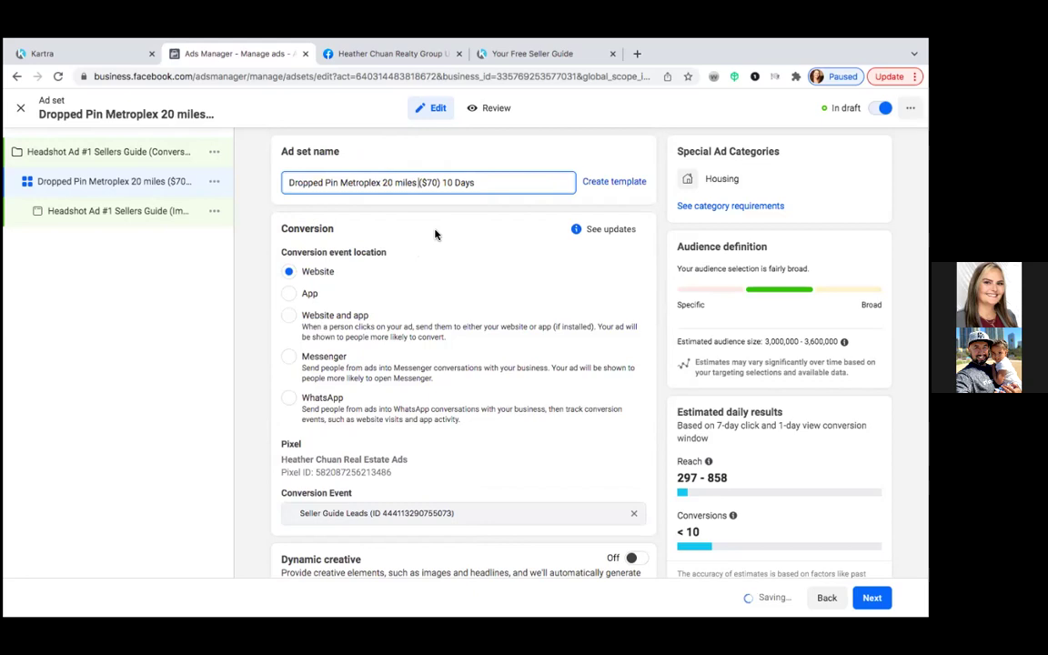
Review the ad set's budget and audience settings, examining the area covered around the dropped pin more closely on the map
scroll(435, 234, down, 5)
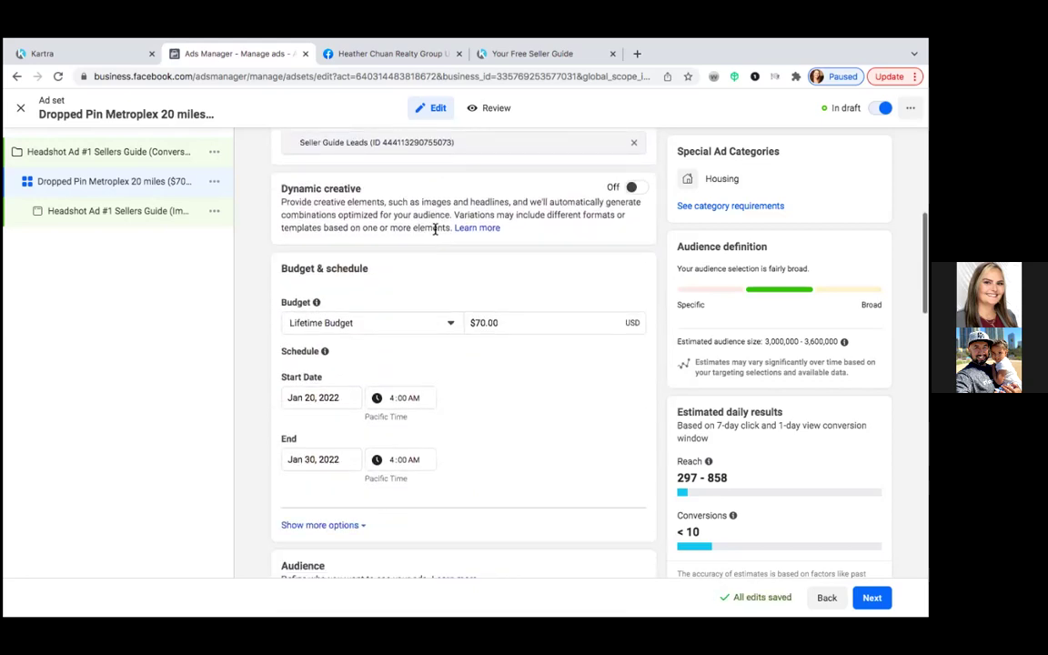
scroll(435, 229, down, 2)
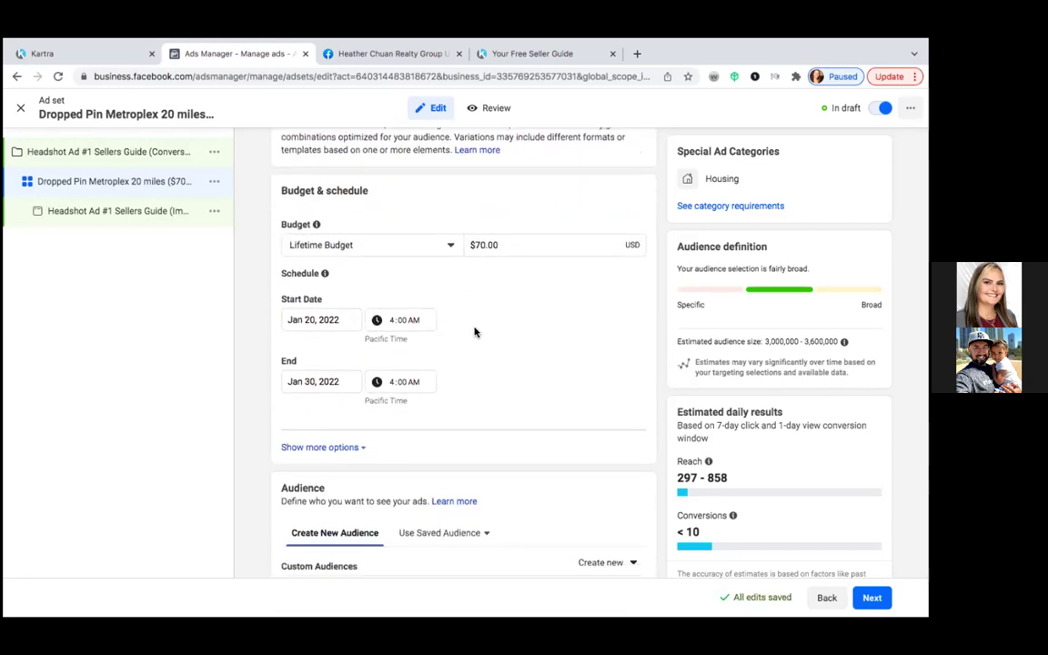
scroll(474, 332, down, 3)
scroll(474, 332, up, 1)
scroll(474, 332, down, 3)
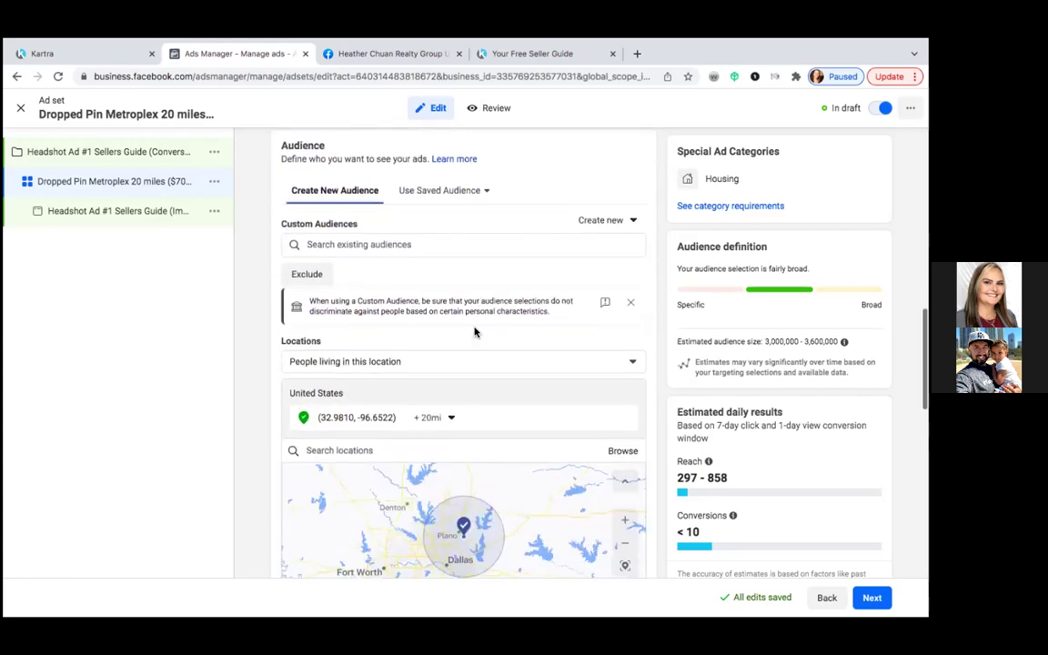
scroll(474, 332, down, 3)
scroll(474, 330, up, 5)
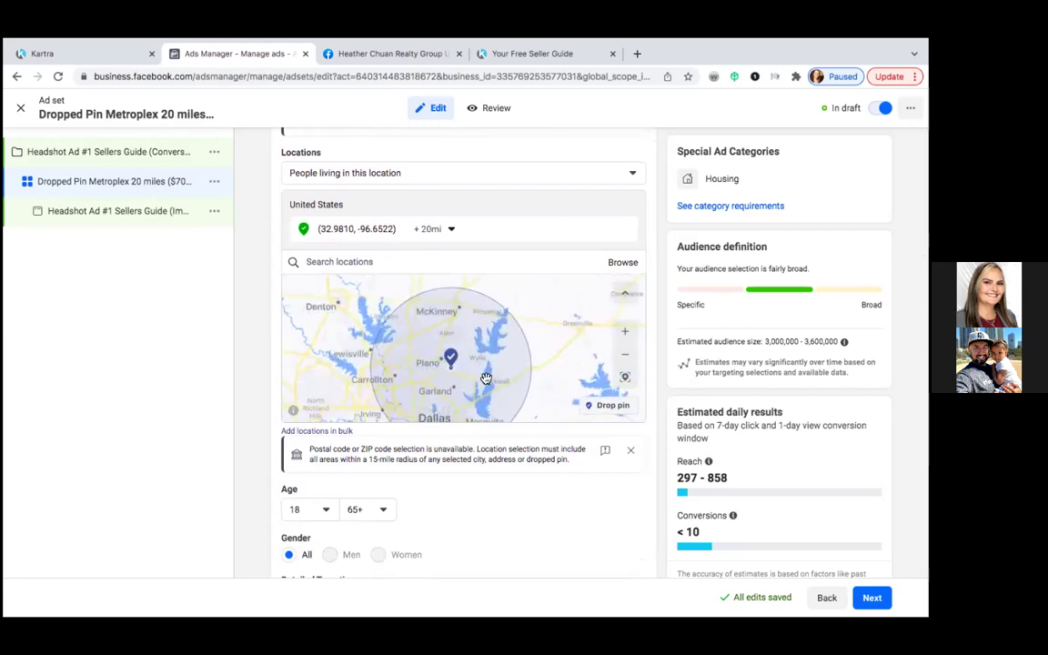
Switch the ad set from automatic to manual placements
scroll(479, 445, down, 3)
scroll(480, 452, down, 1)
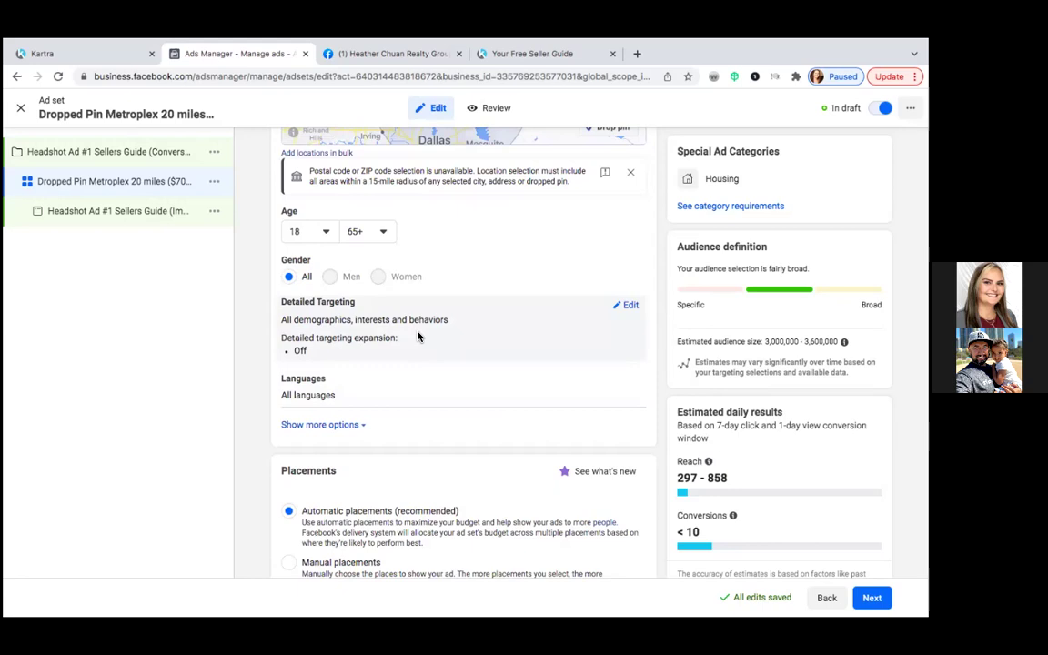
scroll(417, 337, down, 2)
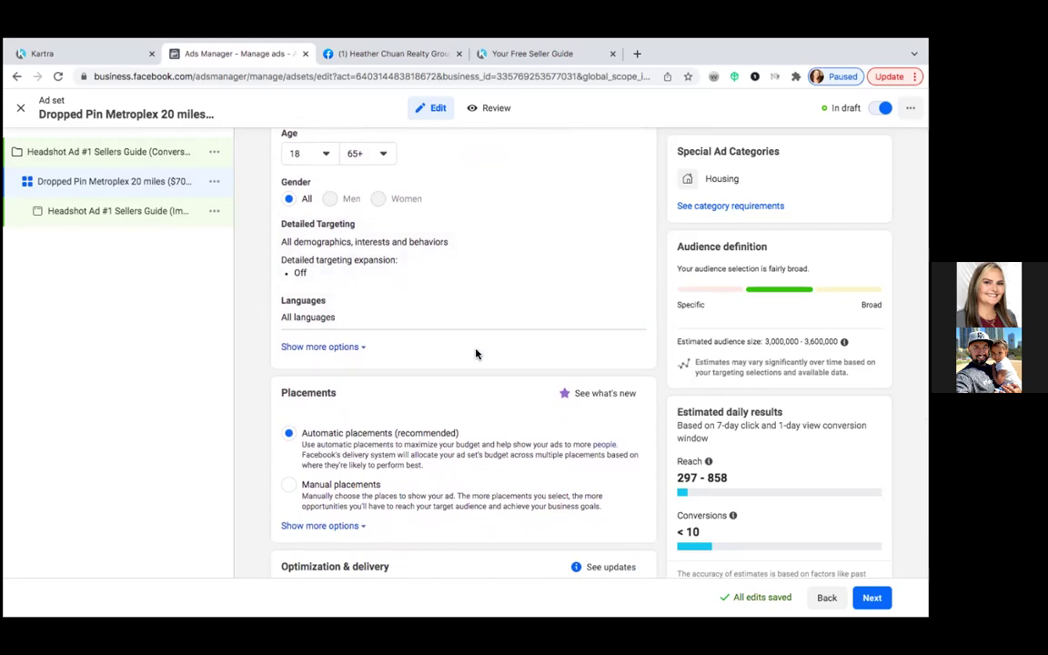
scroll(475, 354, down, 1)
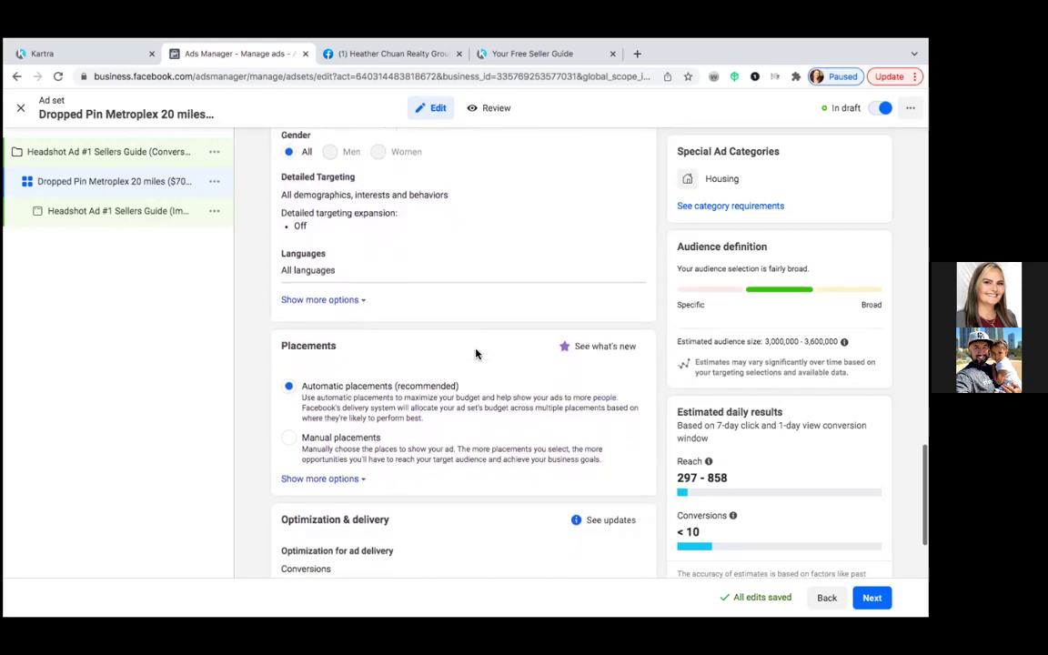
scroll(475, 354, down, 2)
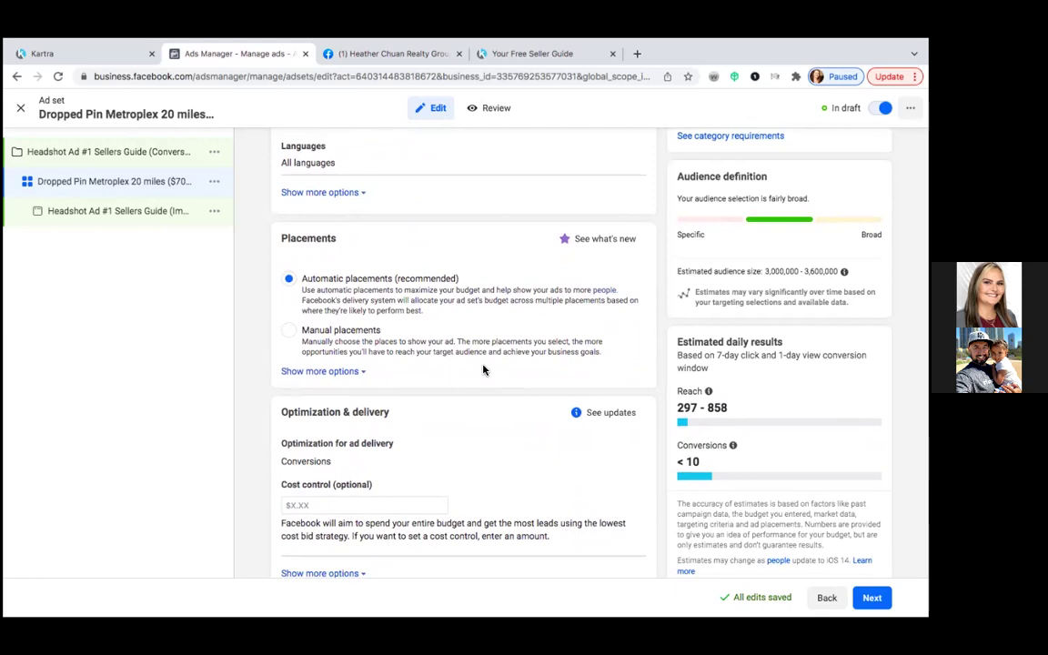
scroll(483, 369, up, 2)
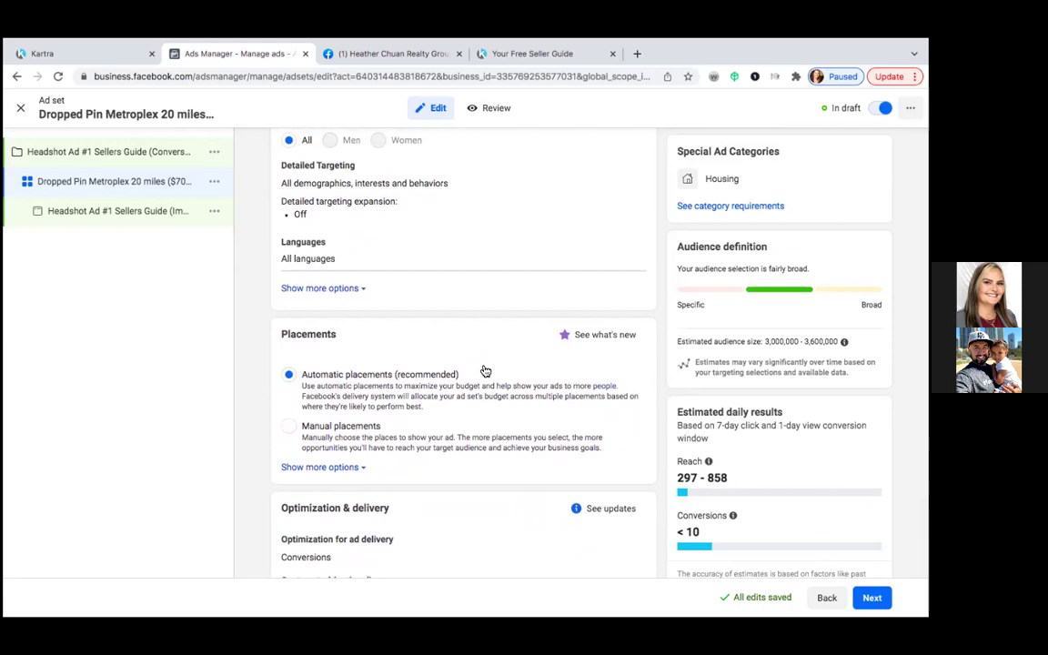
click(360, 468)
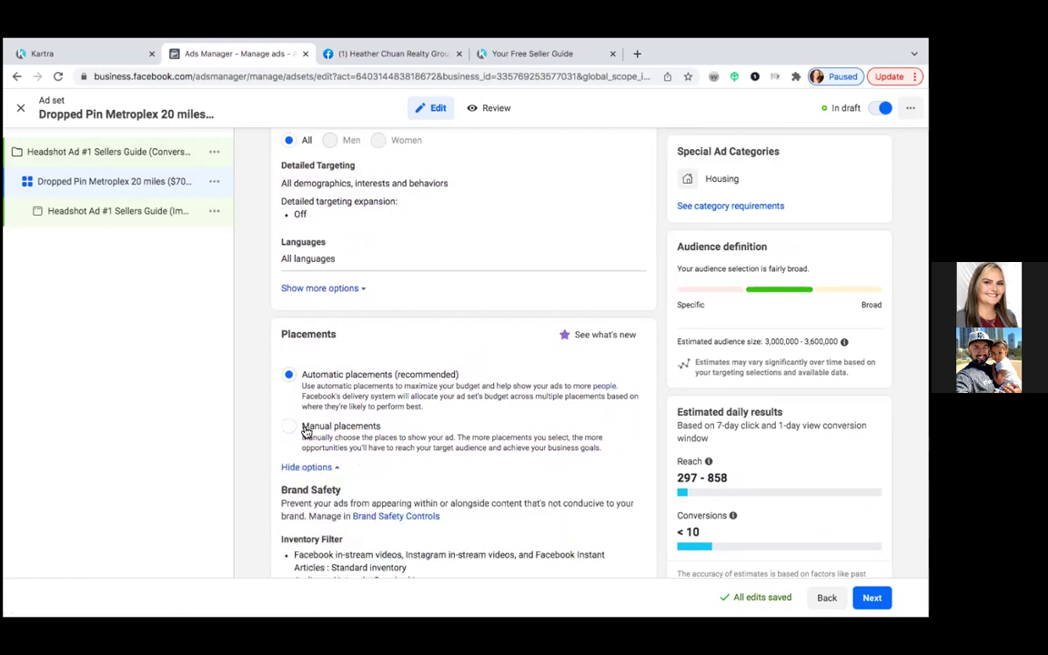
click(446, 442)
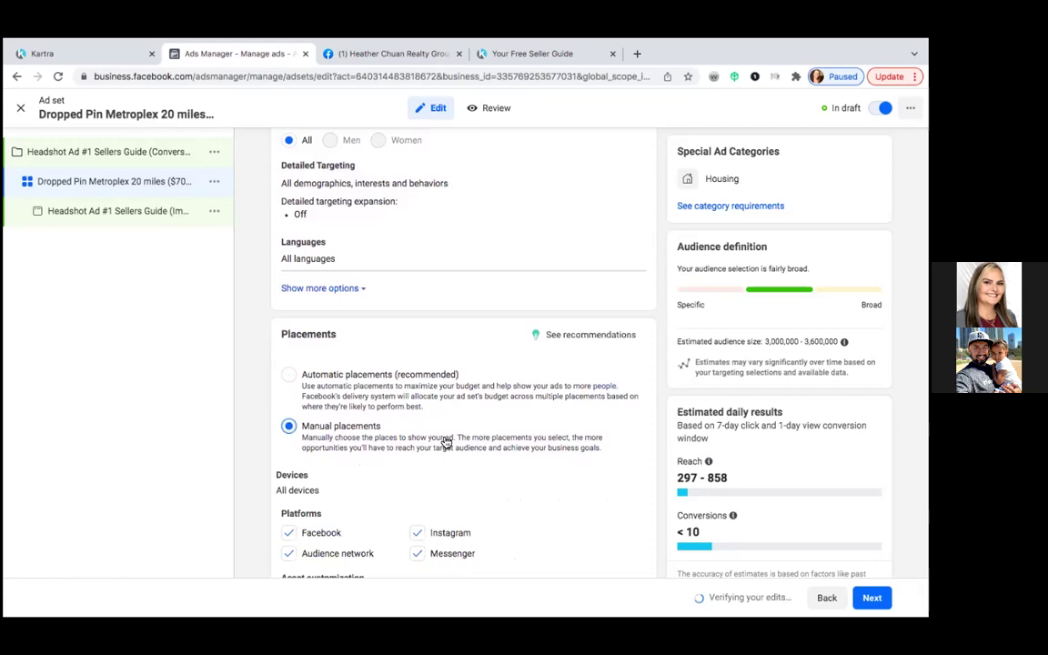
scroll(446, 442, down, 2)
scroll(446, 442, down, 1)
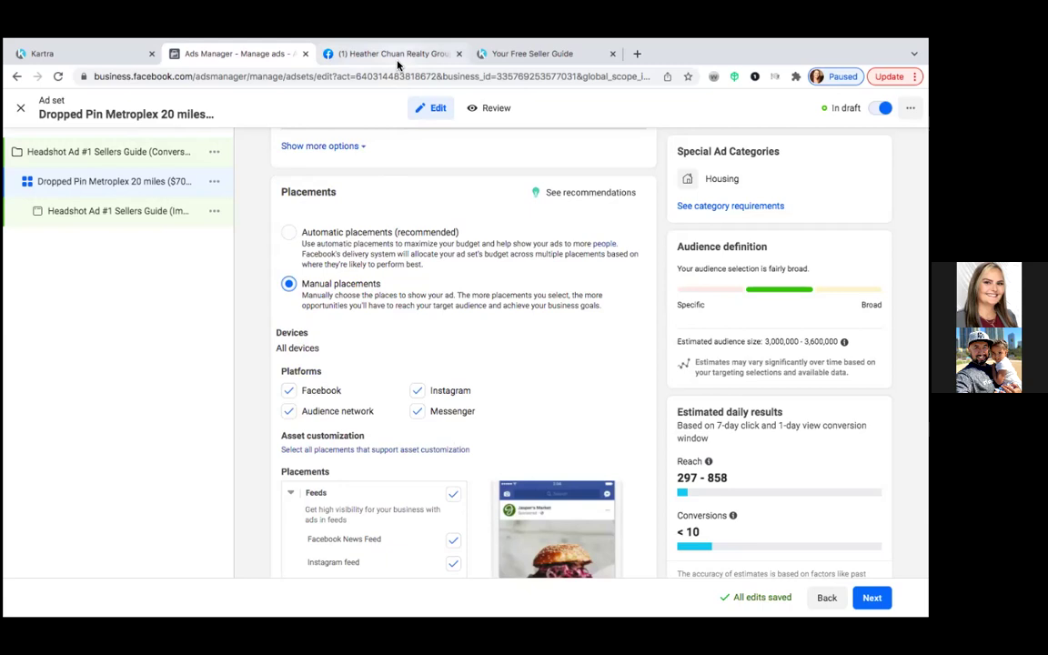
Switch to Facebook, open the home news feed and examine how the sponsored Nextdoor Business ad appears among regular posts
click(362, 56)
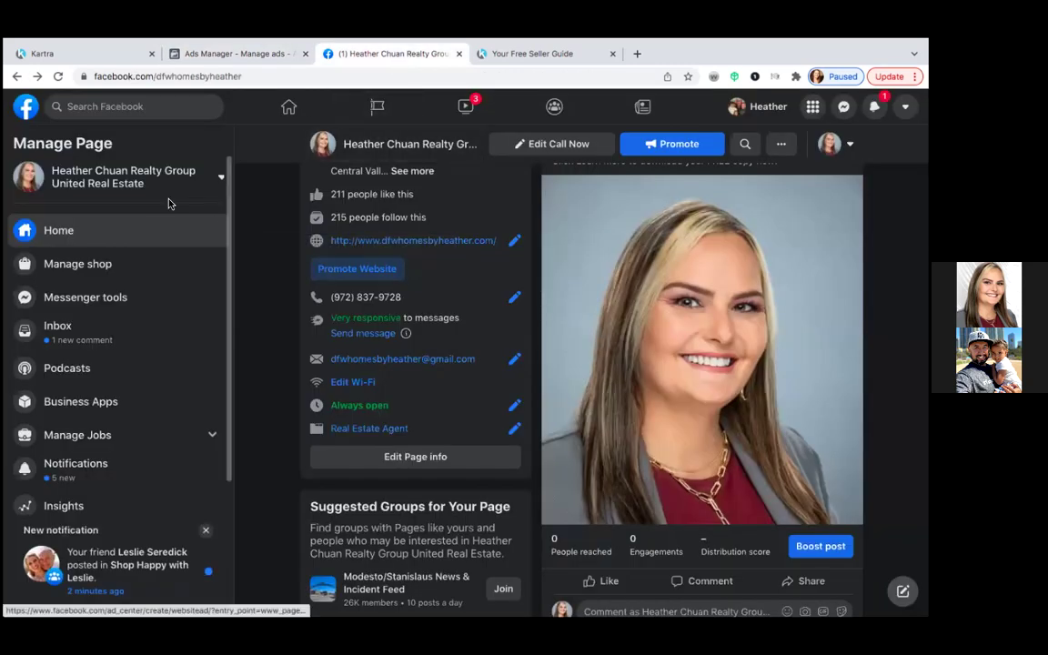
click(65, 233)
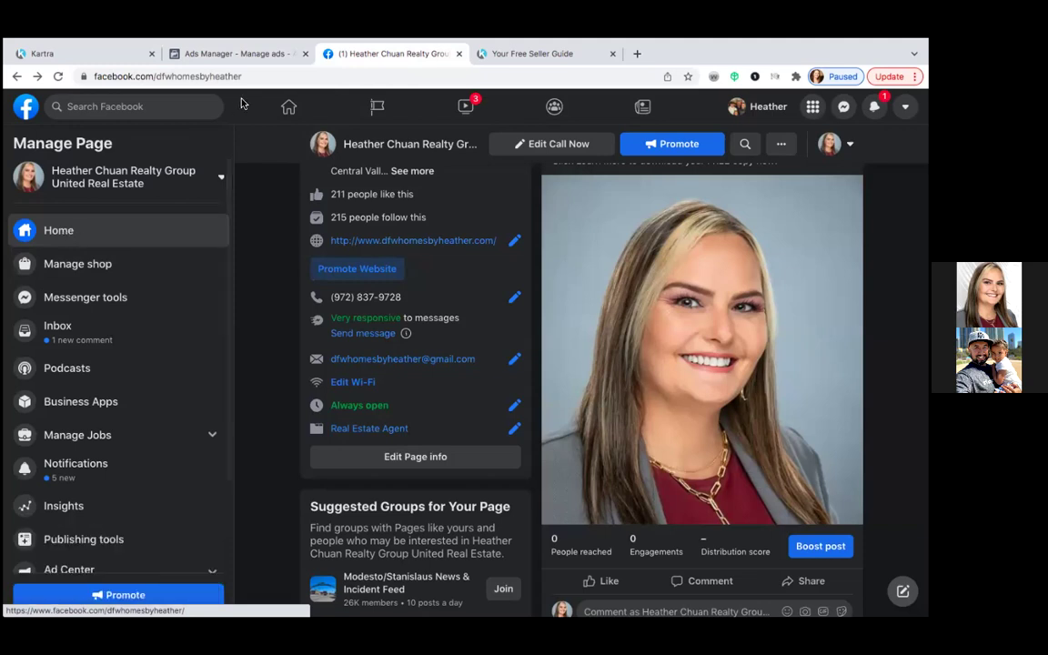
click(299, 112)
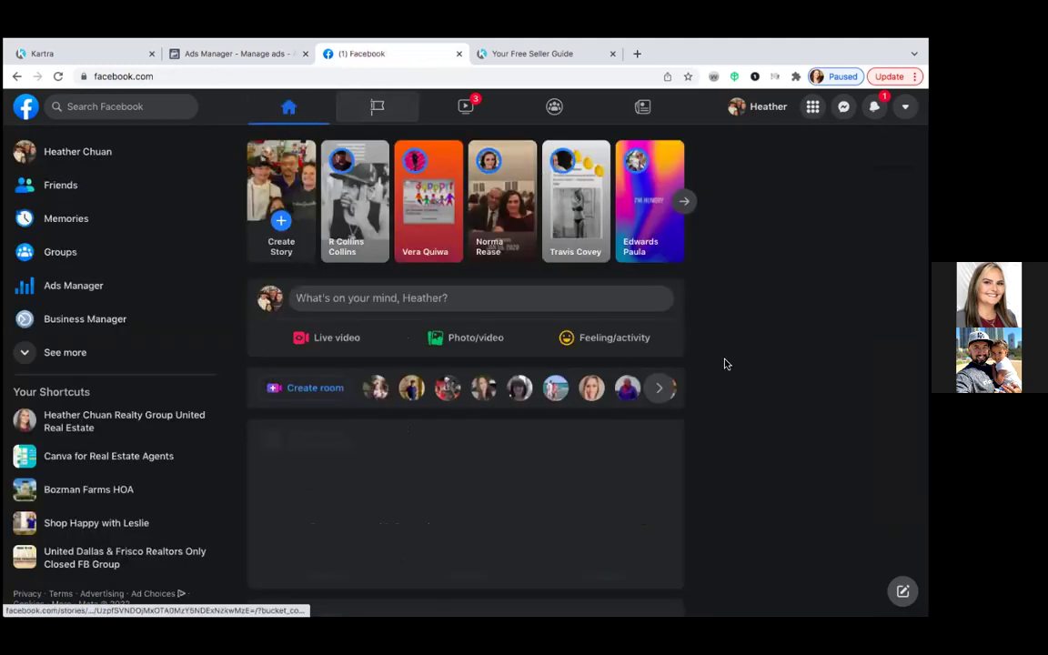
scroll(715, 396, down, 6)
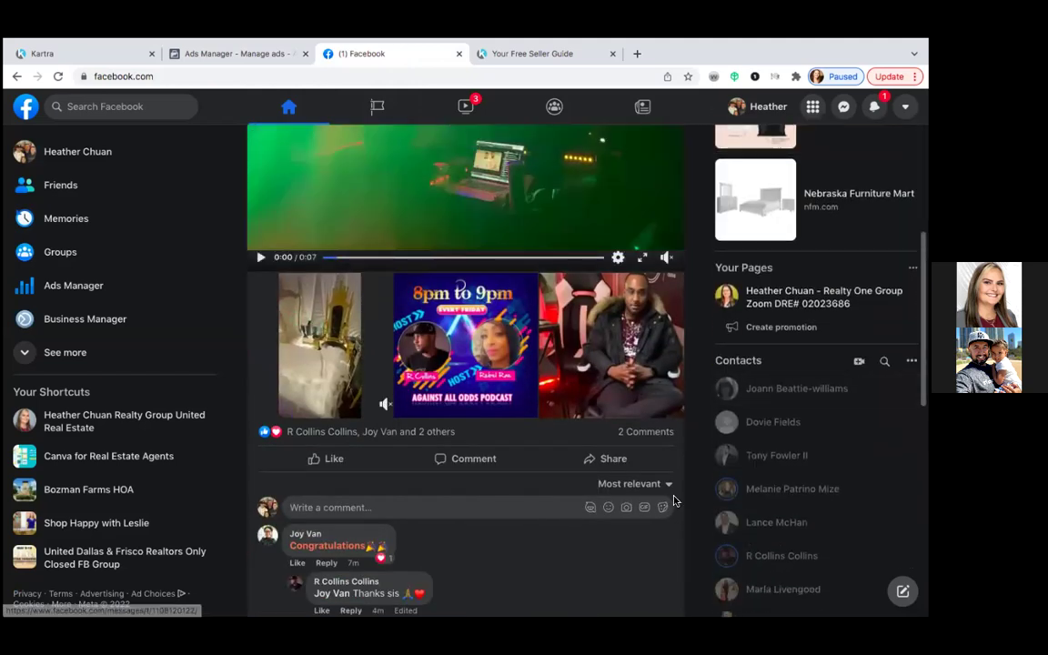
scroll(676, 501, down, 4)
scroll(676, 502, down, 4)
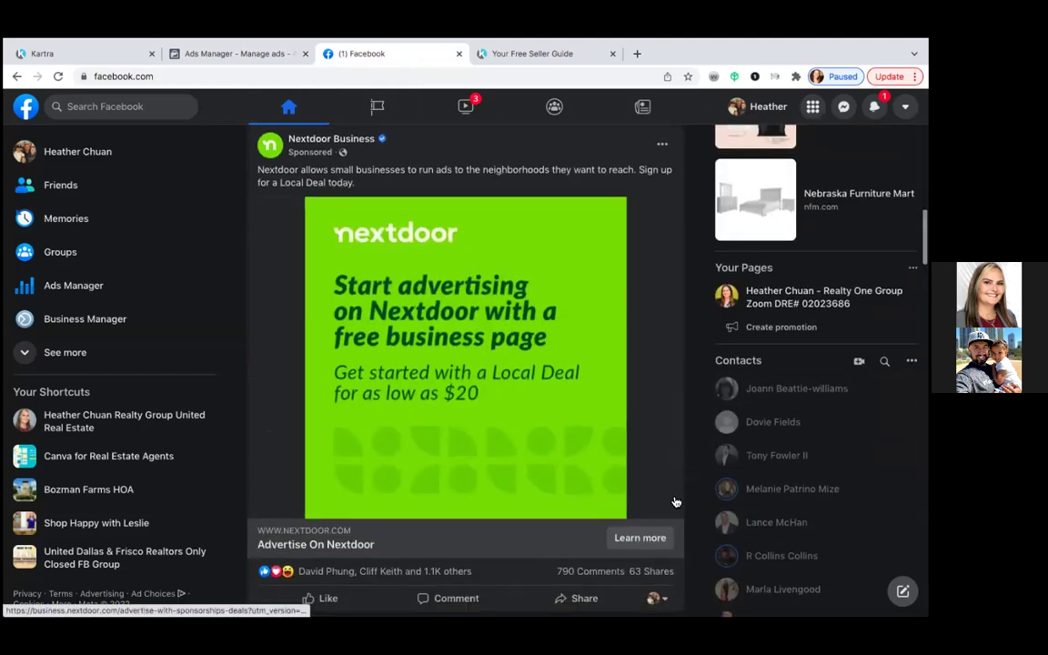
scroll(676, 502, down, 6)
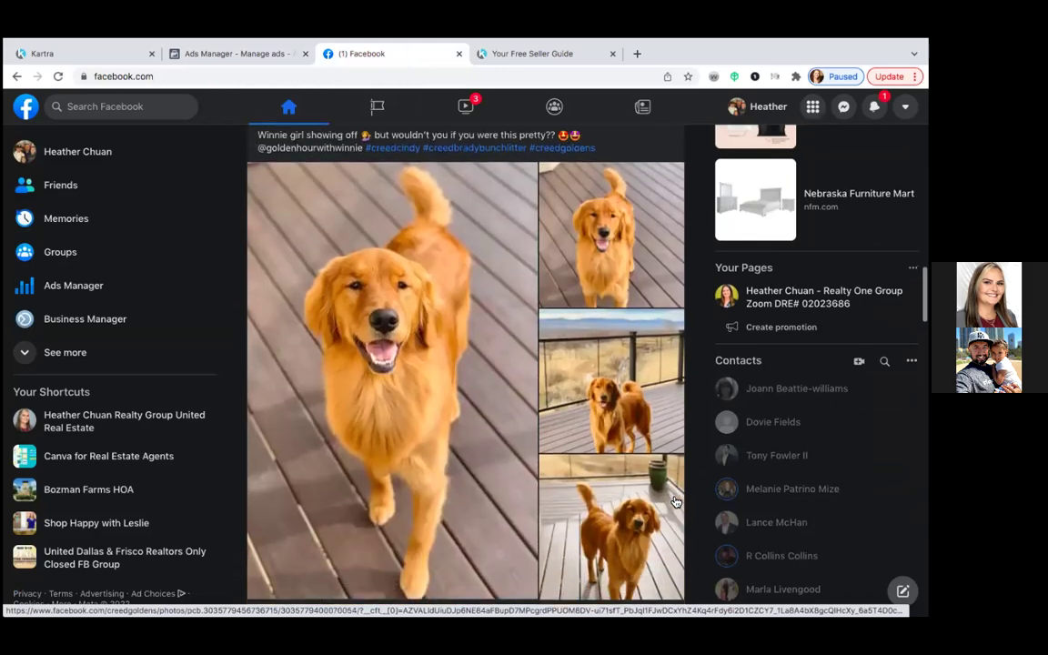
scroll(674, 501, down, 3)
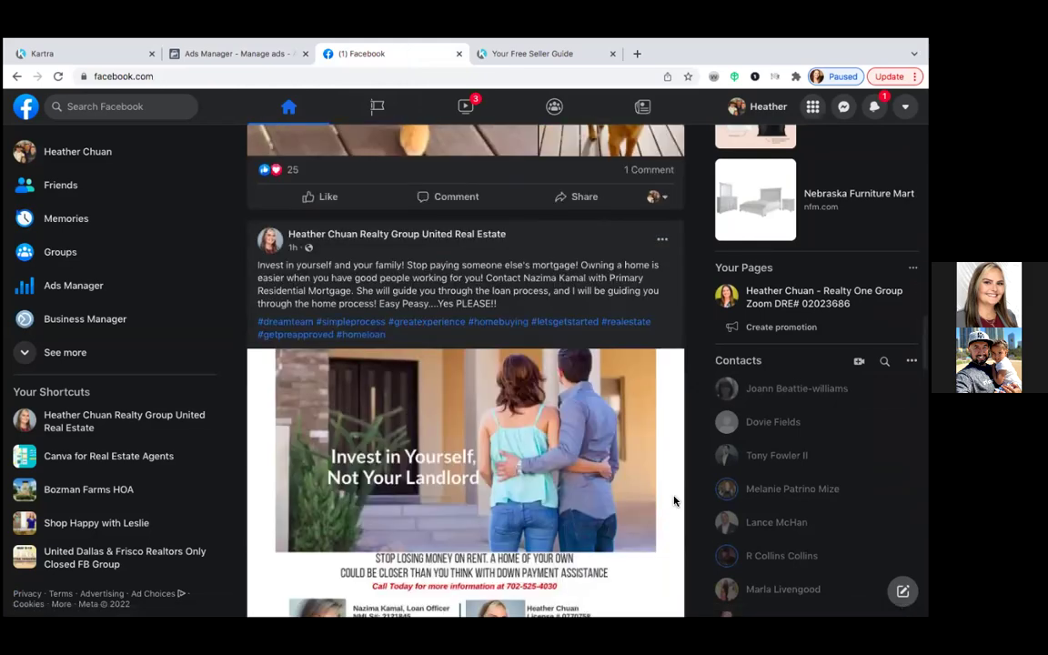
scroll(675, 500, up, 8)
scroll(674, 500, up, 5)
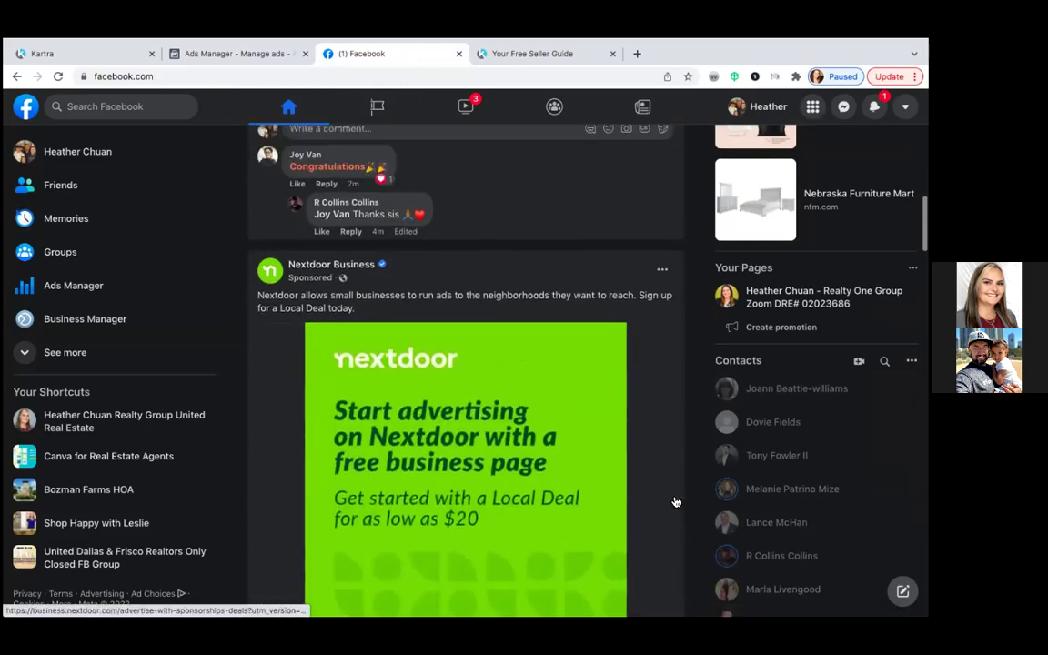
Examine how the realty page's "Invest in Yourself, Not Your Landlord" post appears in the news feed
scroll(674, 500, down, 4)
scroll(677, 502, down, 5)
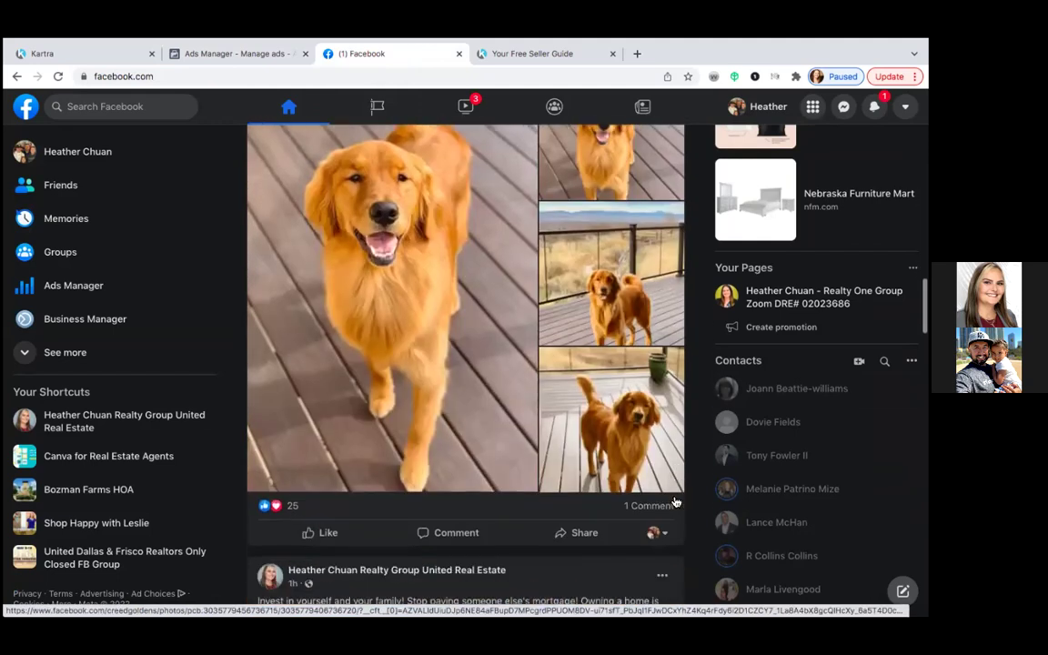
scroll(674, 501, up, 3)
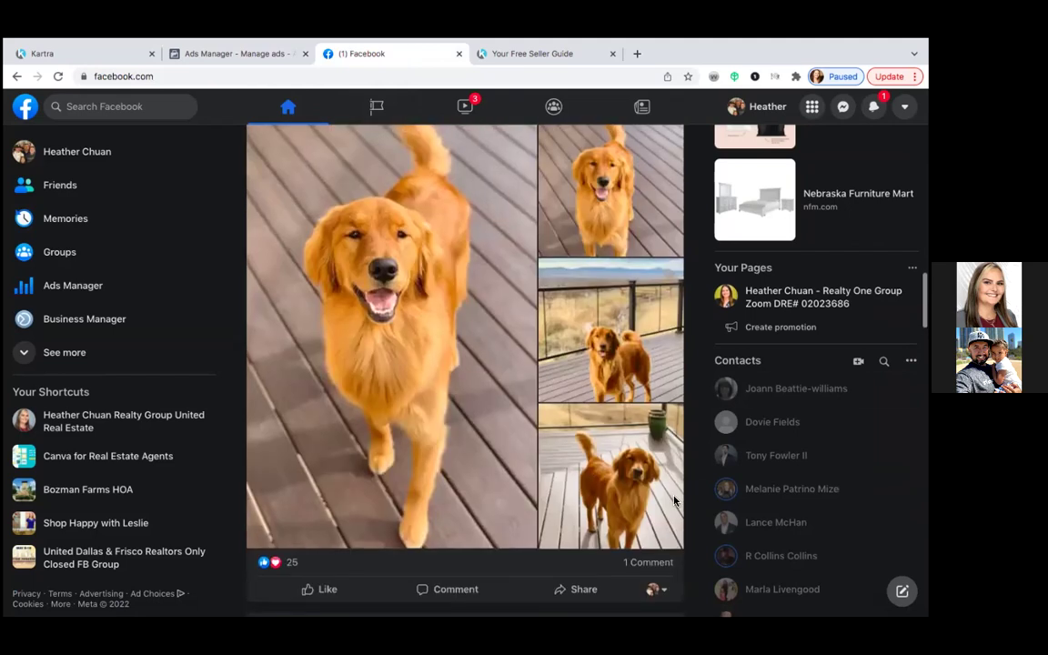
scroll(675, 501, down, 4)
scroll(676, 503, down, 3)
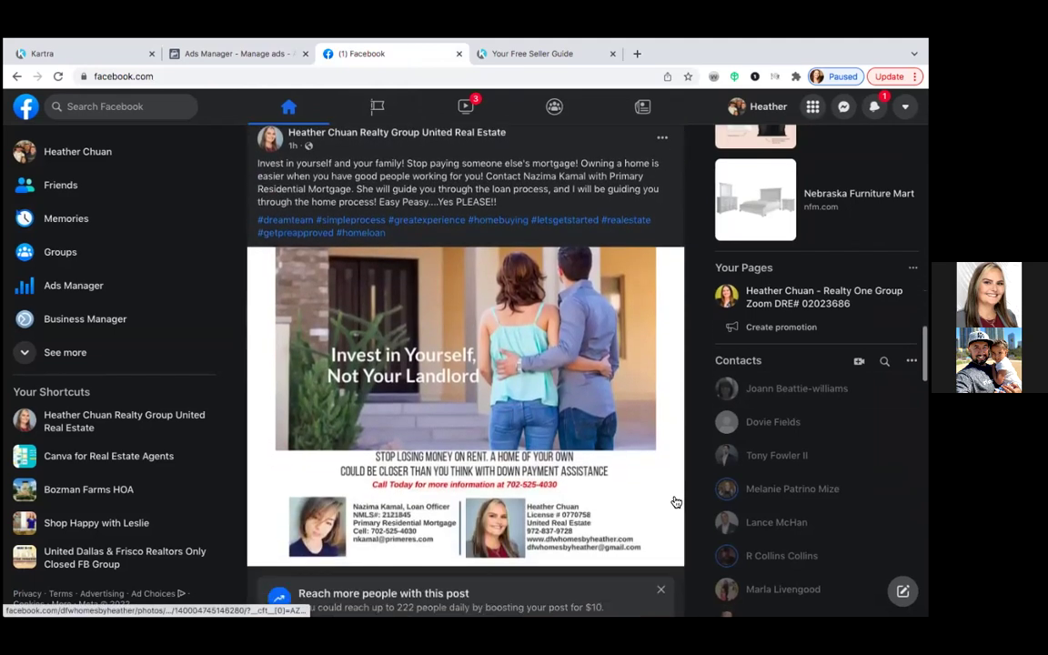
scroll(675, 501, down, 2)
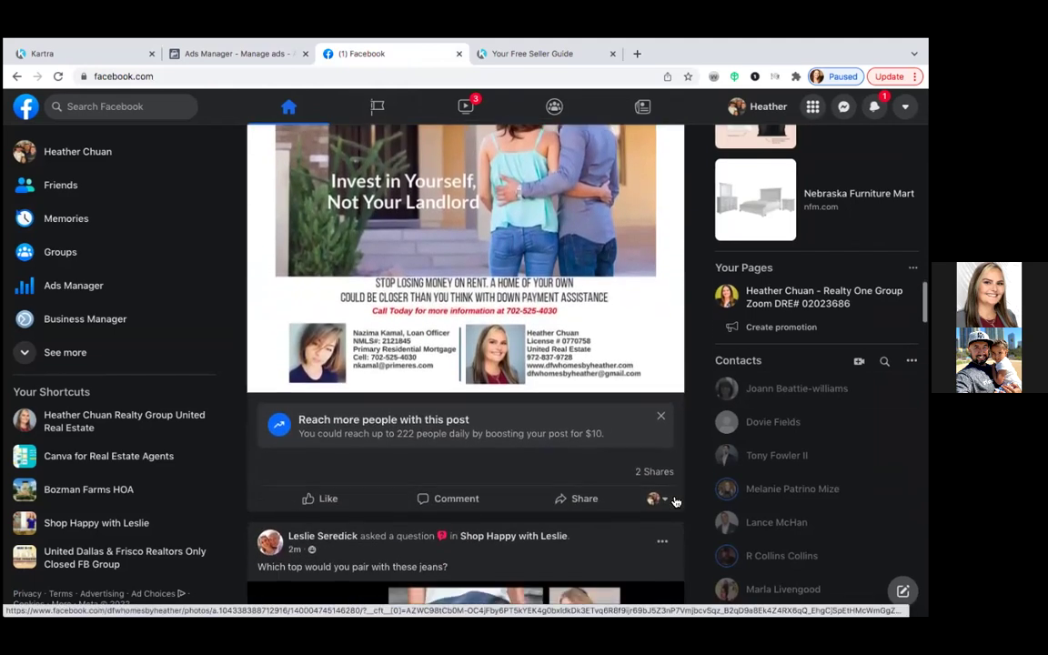
scroll(675, 501, up, 3)
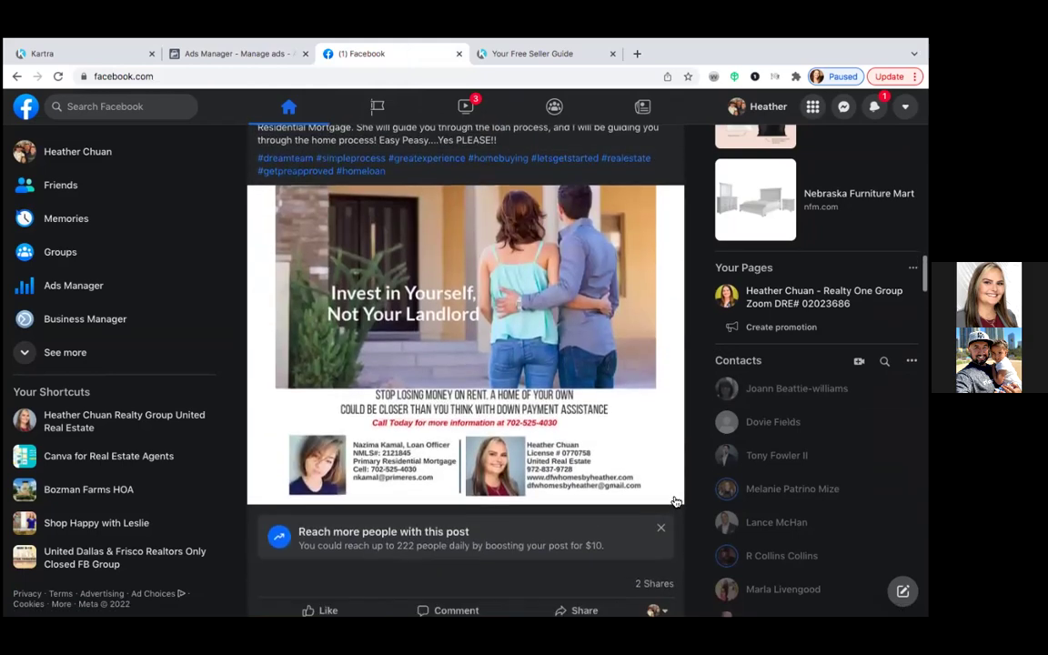
scroll(675, 501, up, 3)
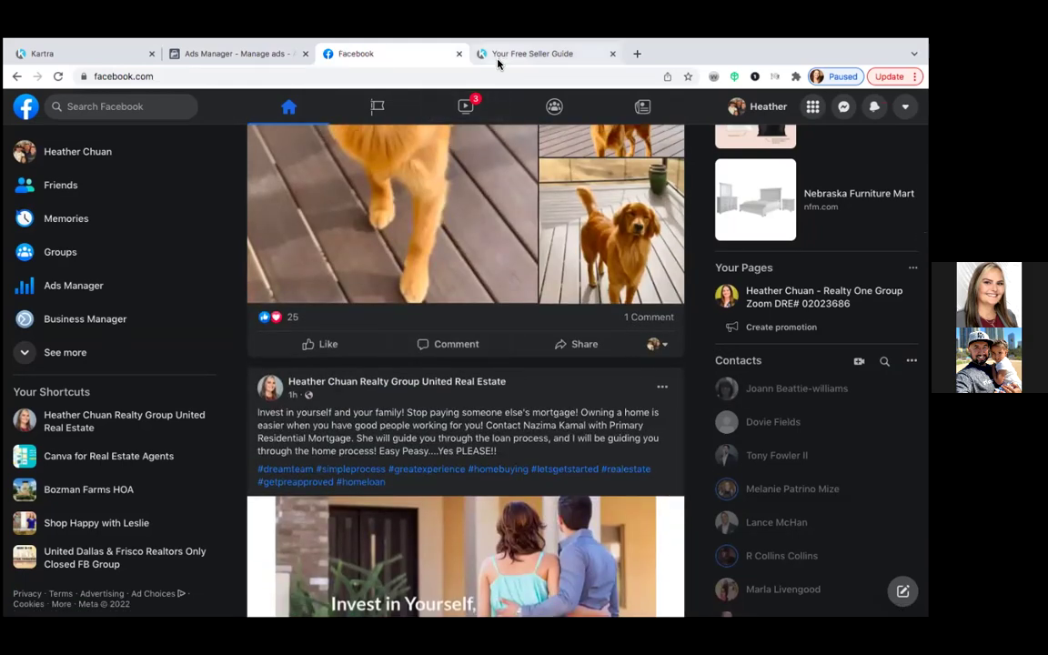
Return to Ads Manager and clear every feed placement except Facebook News Feed, including Instagram feed, Marketplace, video feeds, right column, Explore, Shop and Groups feed
click(503, 54)
click(269, 55)
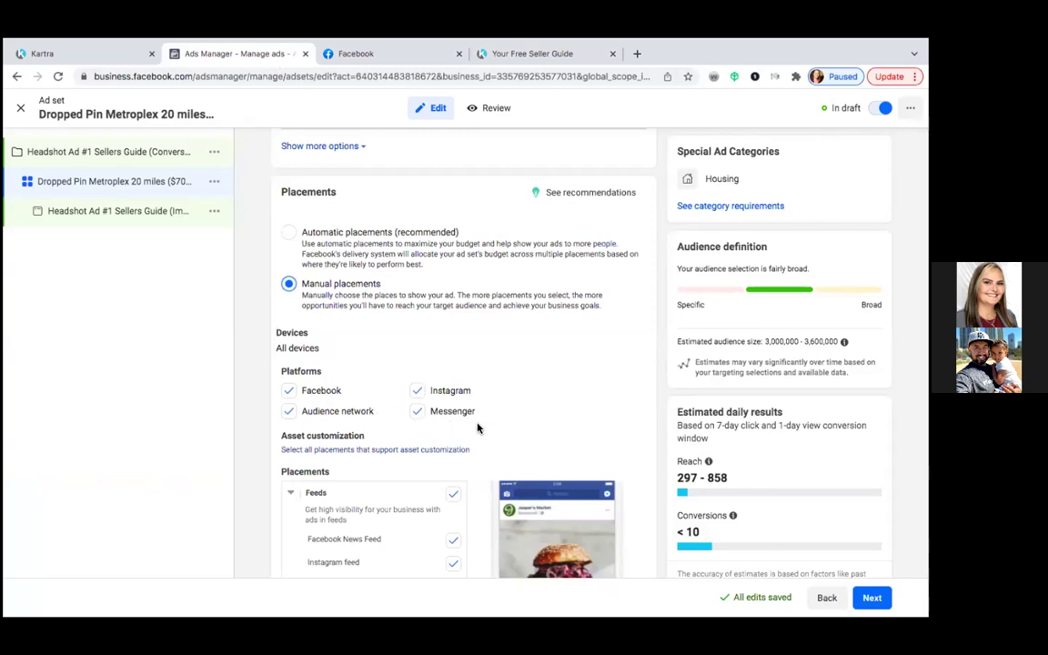
scroll(478, 428, down, 5)
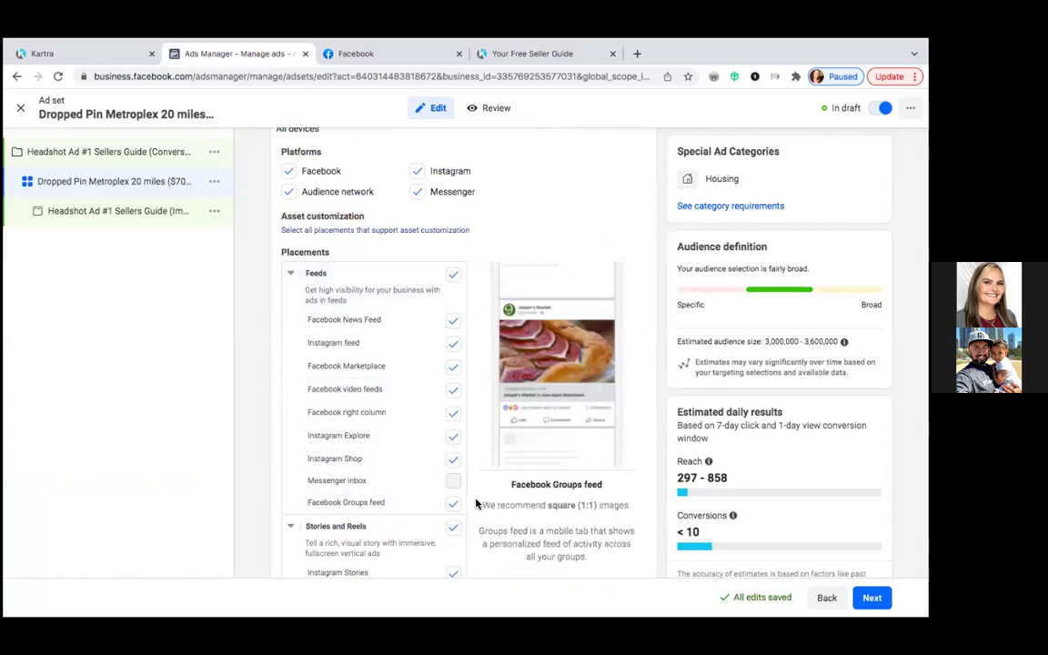
scroll(475, 503, down, 1)
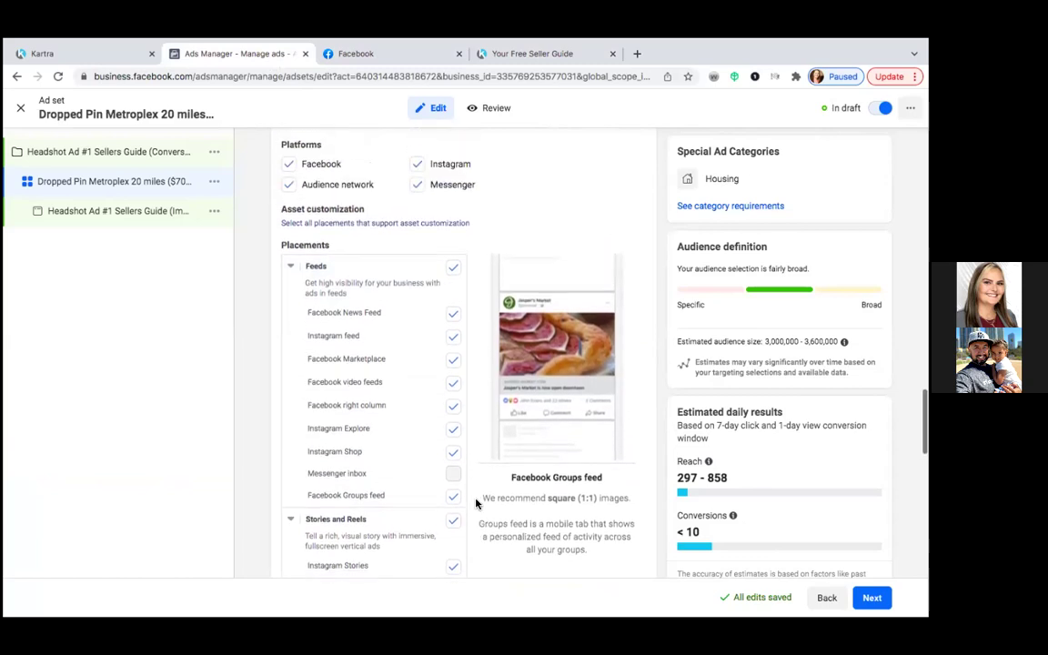
scroll(475, 503, up, 1)
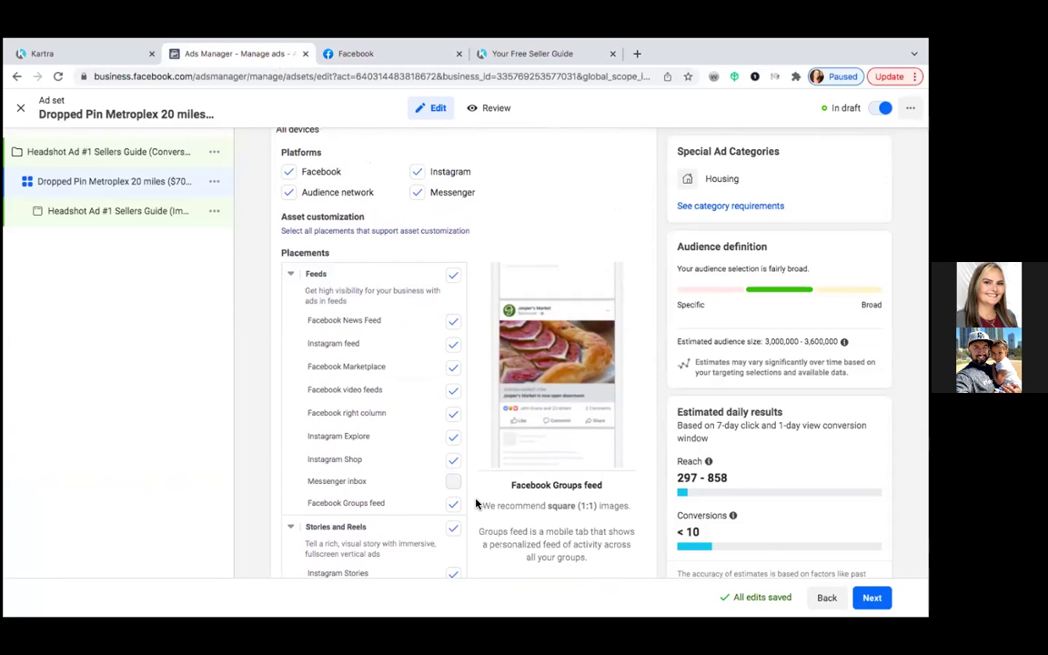
click(453, 346)
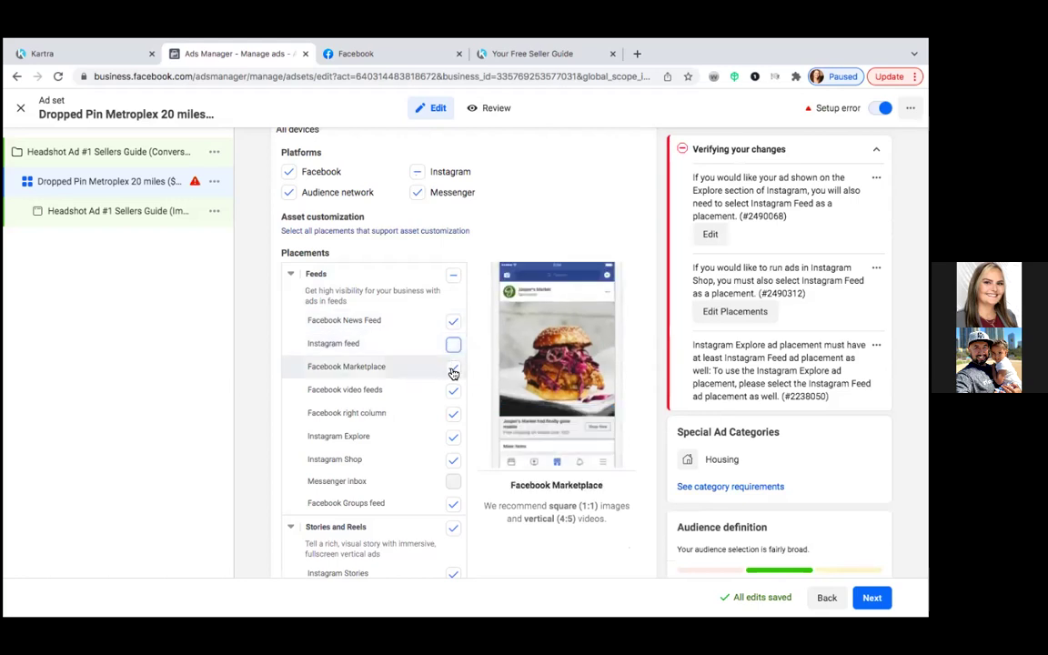
click(453, 368)
click(454, 392)
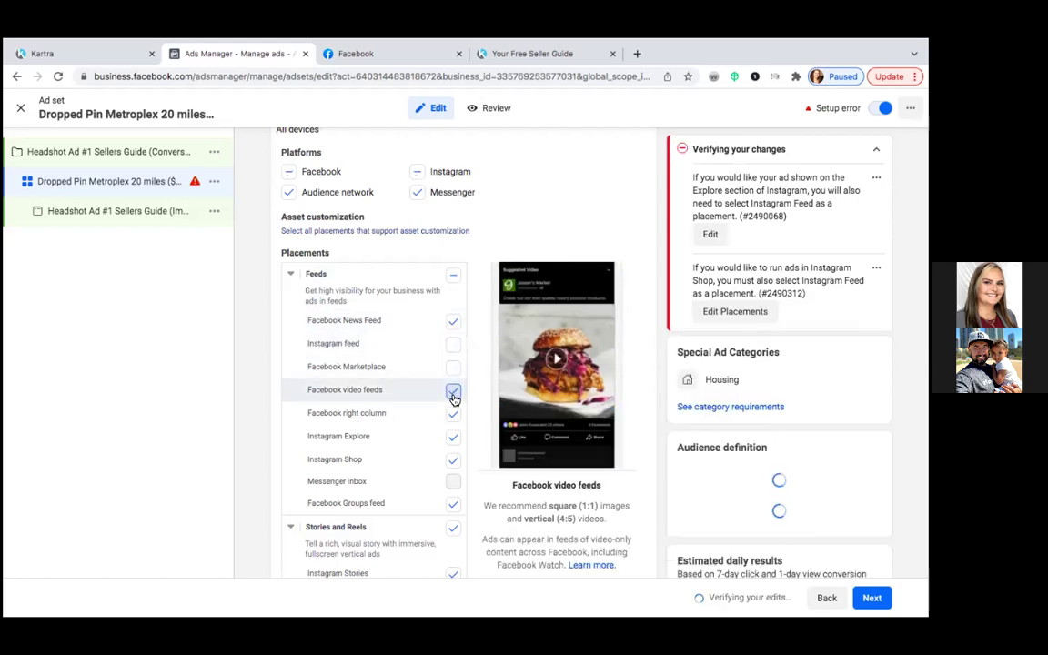
click(453, 416)
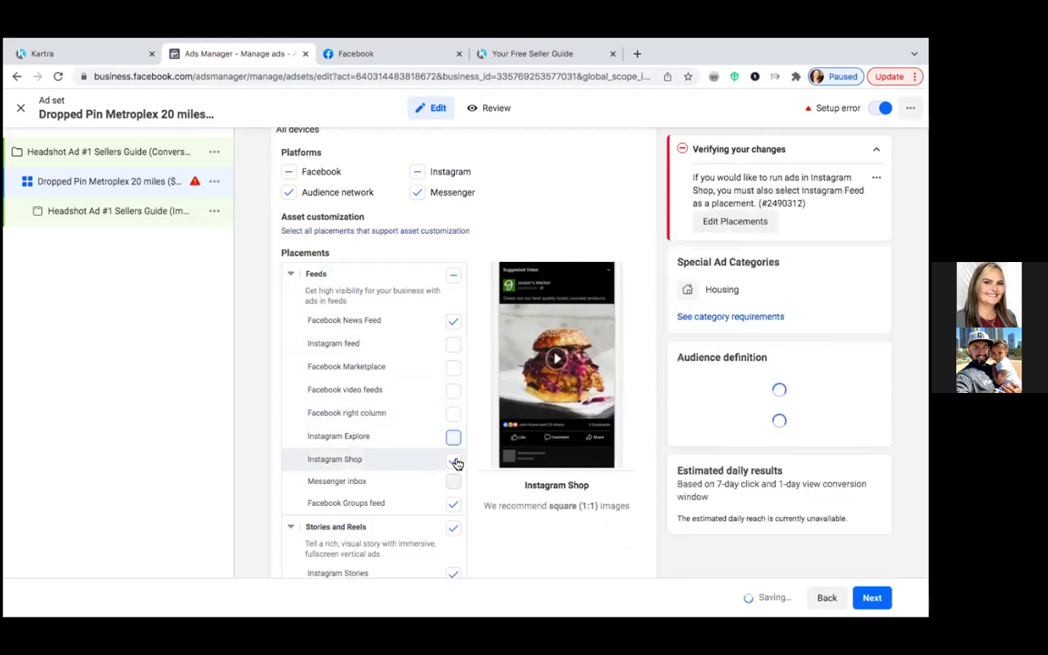
click(454, 463)
click(455, 504)
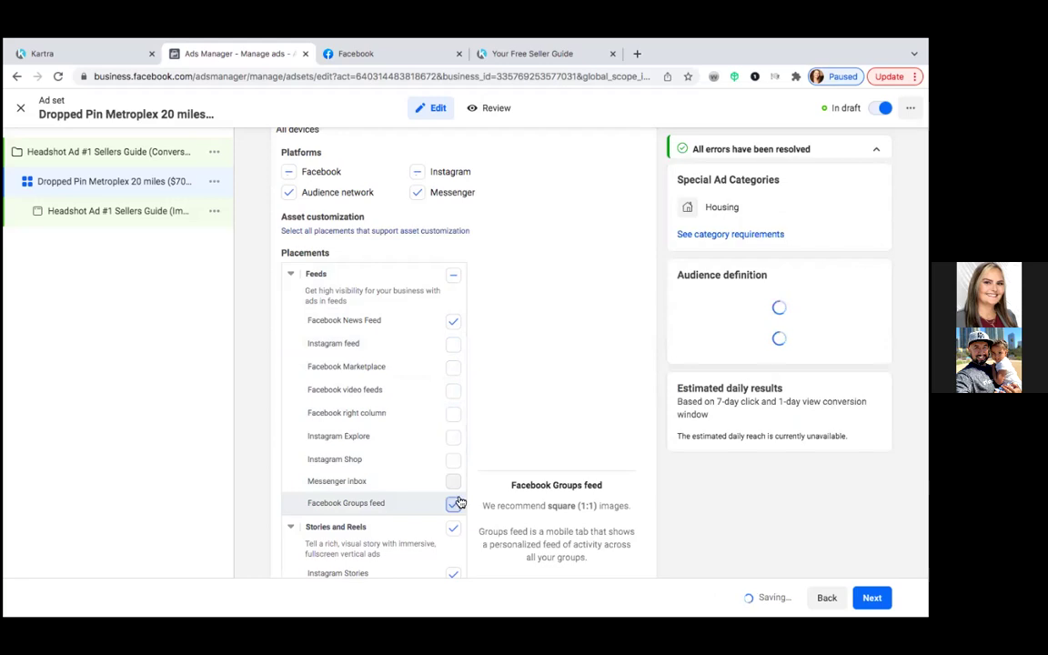
Exclude the Messenger, Audience network and Instagram platforms from the ad set's placements
scroll(468, 305, up, 2)
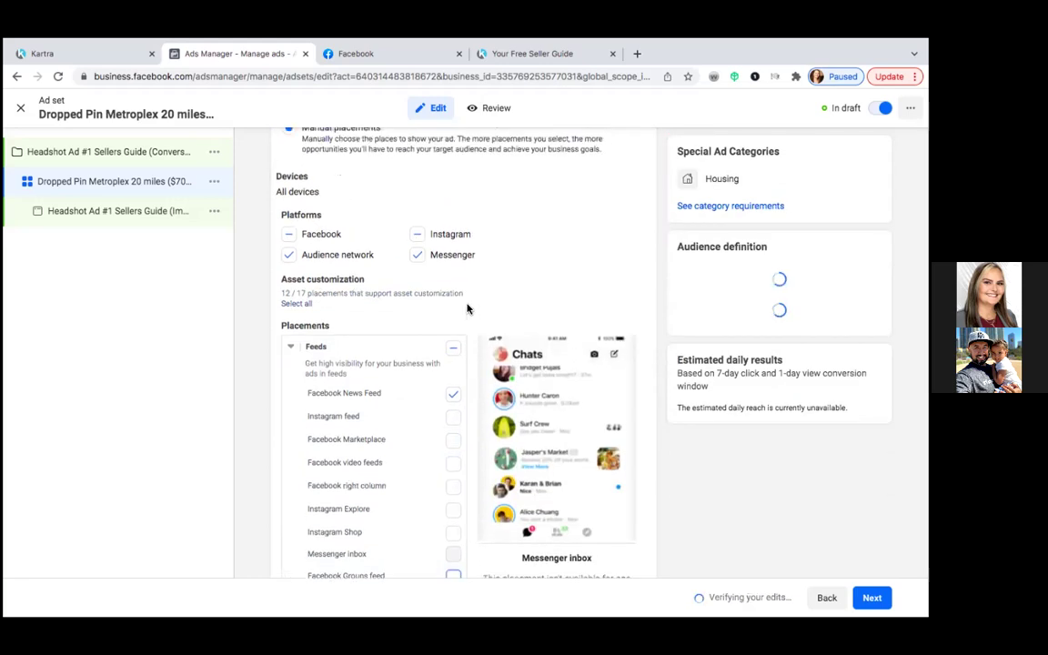
click(417, 258)
click(289, 257)
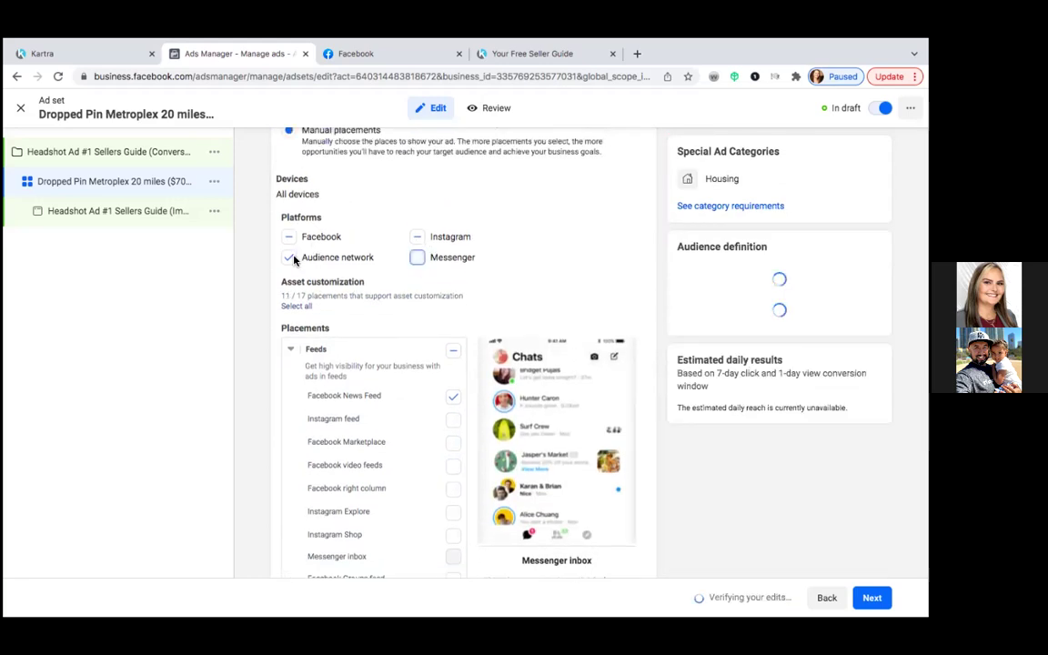
click(418, 237)
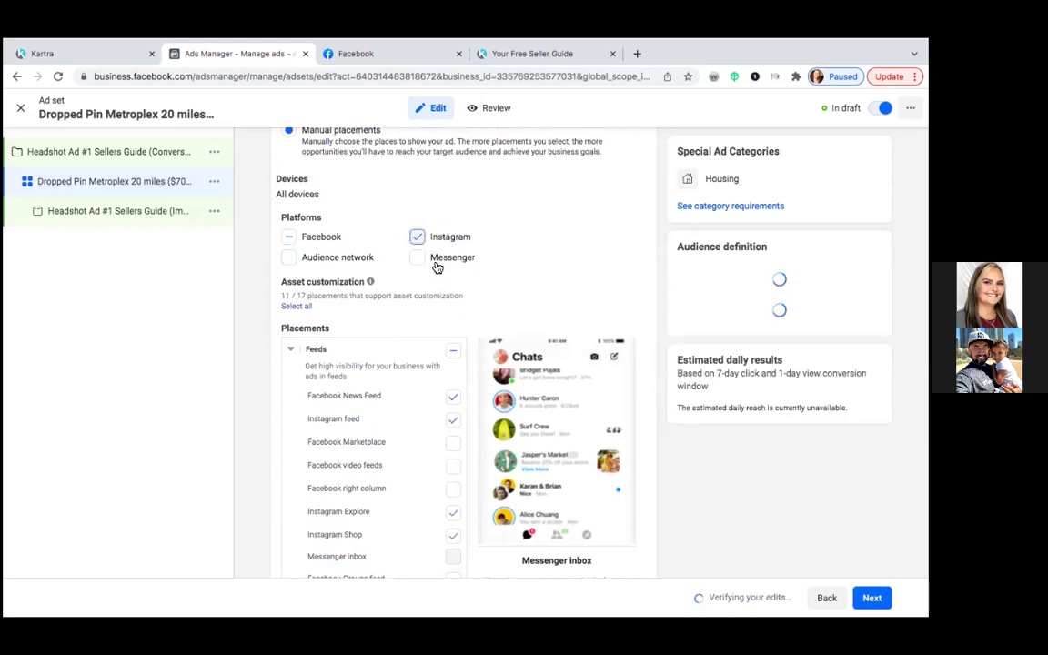
click(418, 237)
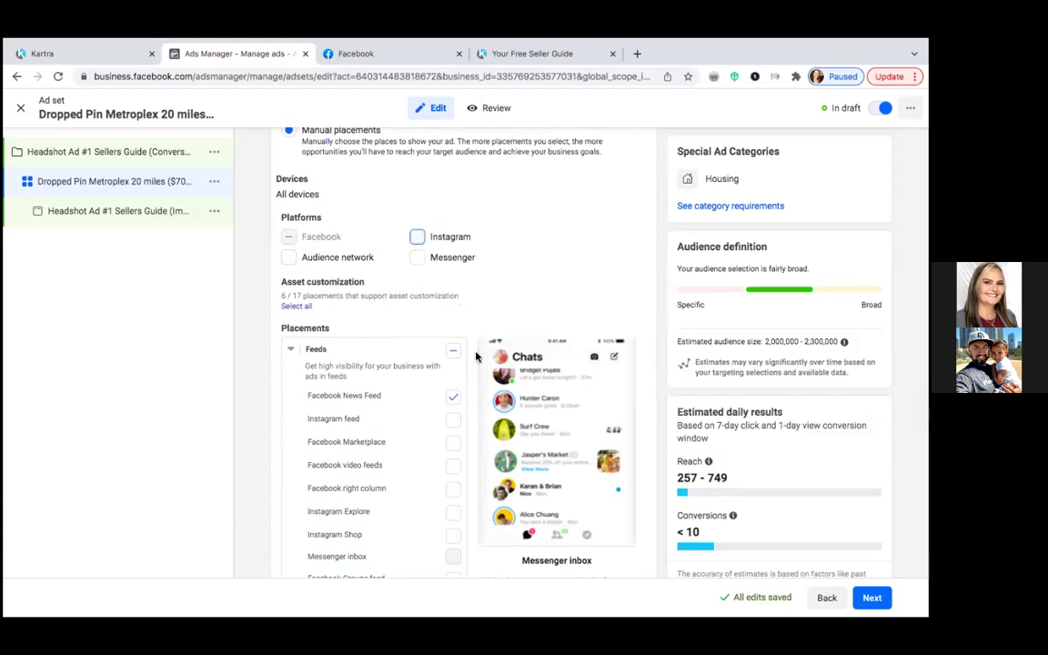
Clear the Facebook Stories, In-stream, Reels overlay, Search and In-article placements so only Facebook News Feed remains selected
scroll(479, 351, down, 2)
scroll(475, 356, down, 6)
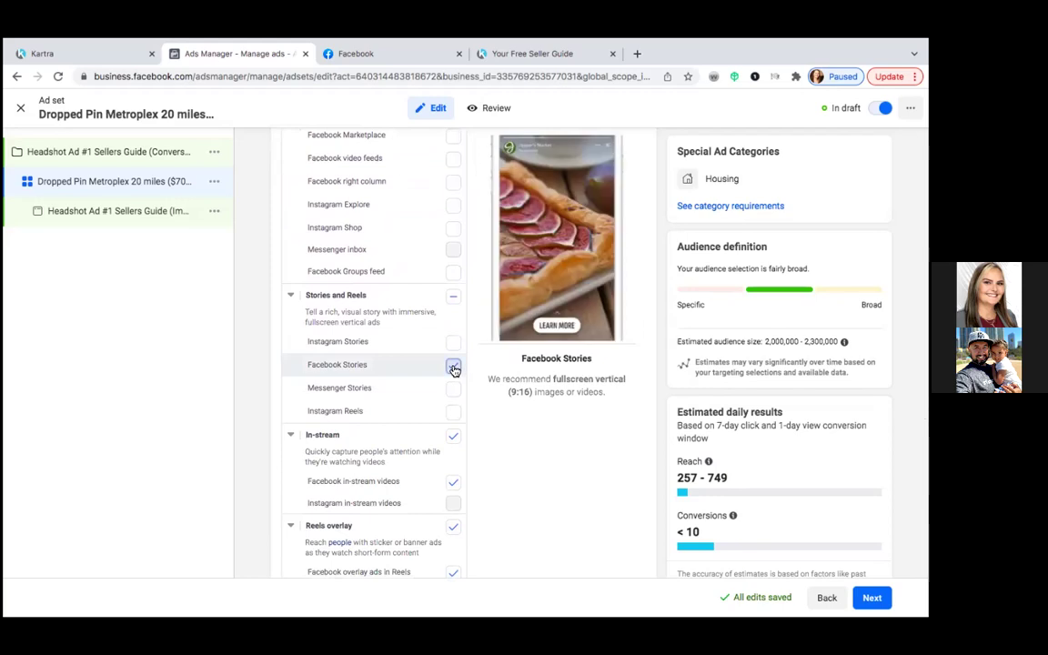
click(453, 365)
click(453, 437)
scroll(471, 456, down, 3)
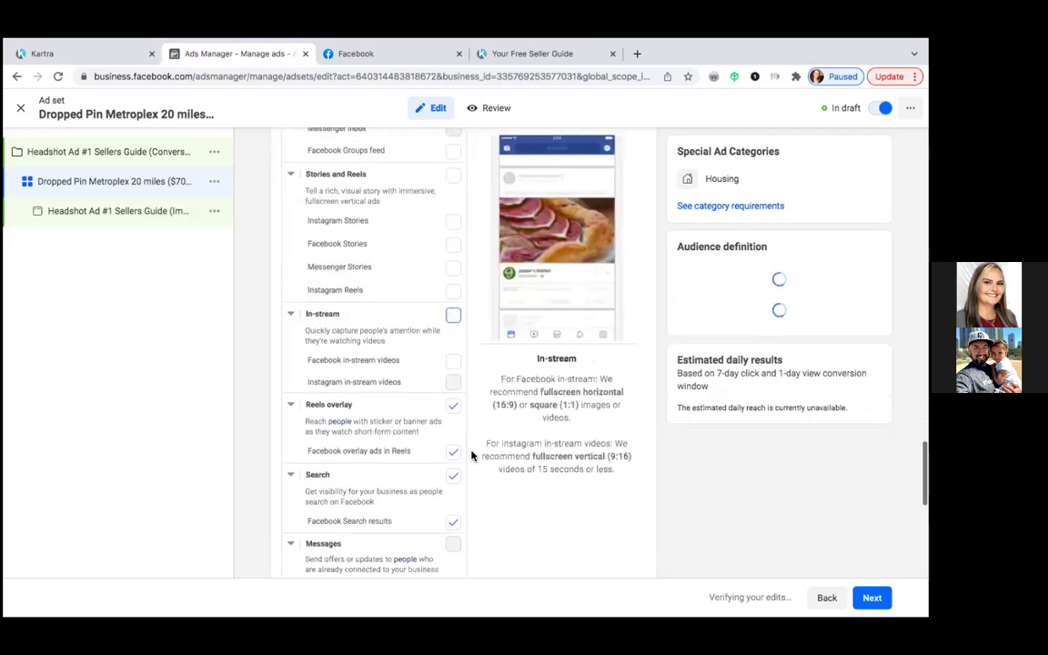
click(454, 407)
scroll(454, 409, down, 3)
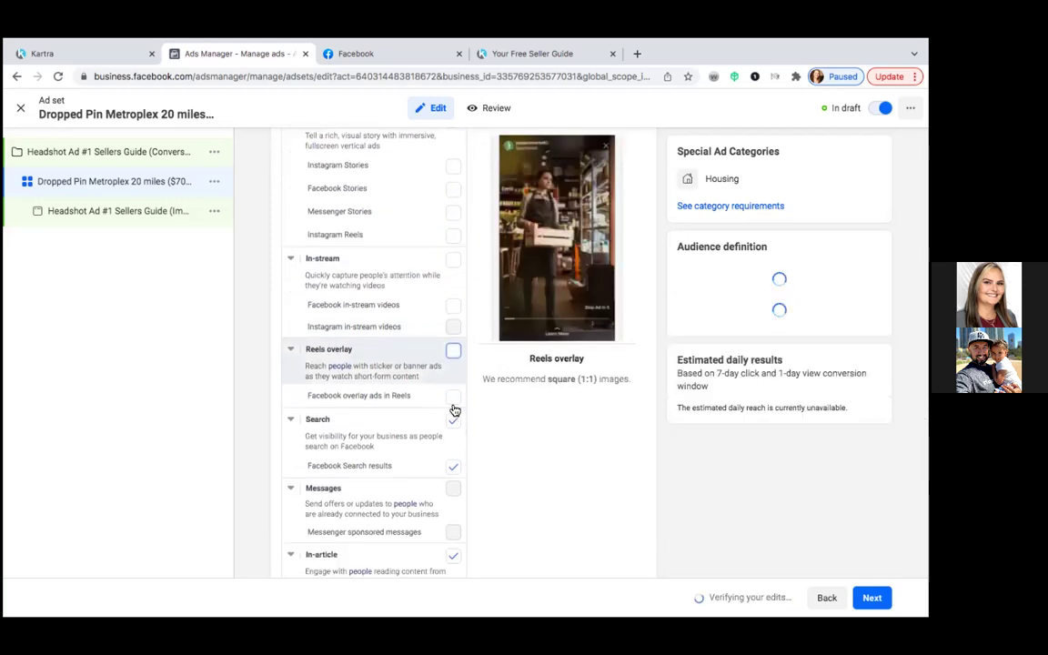
click(454, 346)
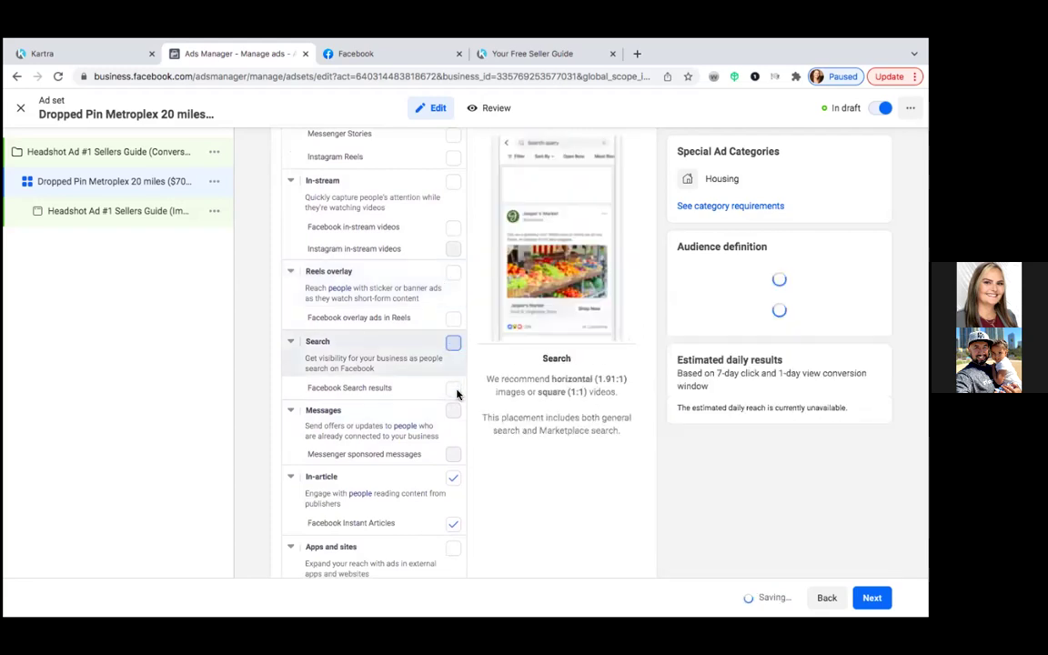
click(457, 483)
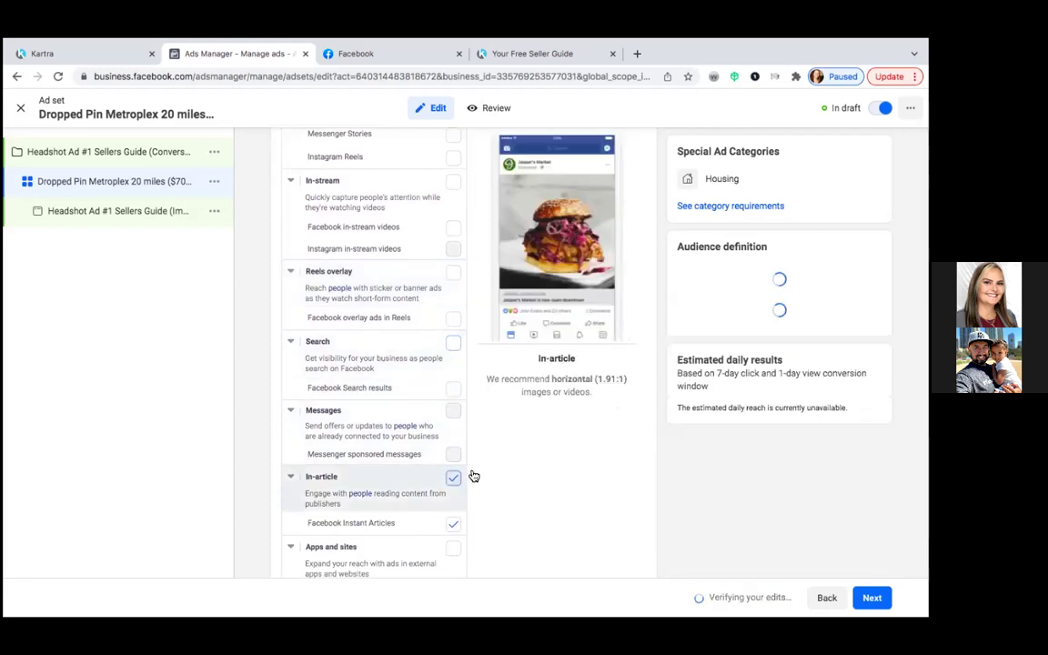
scroll(470, 475, down, 4)
scroll(471, 474, down, 2)
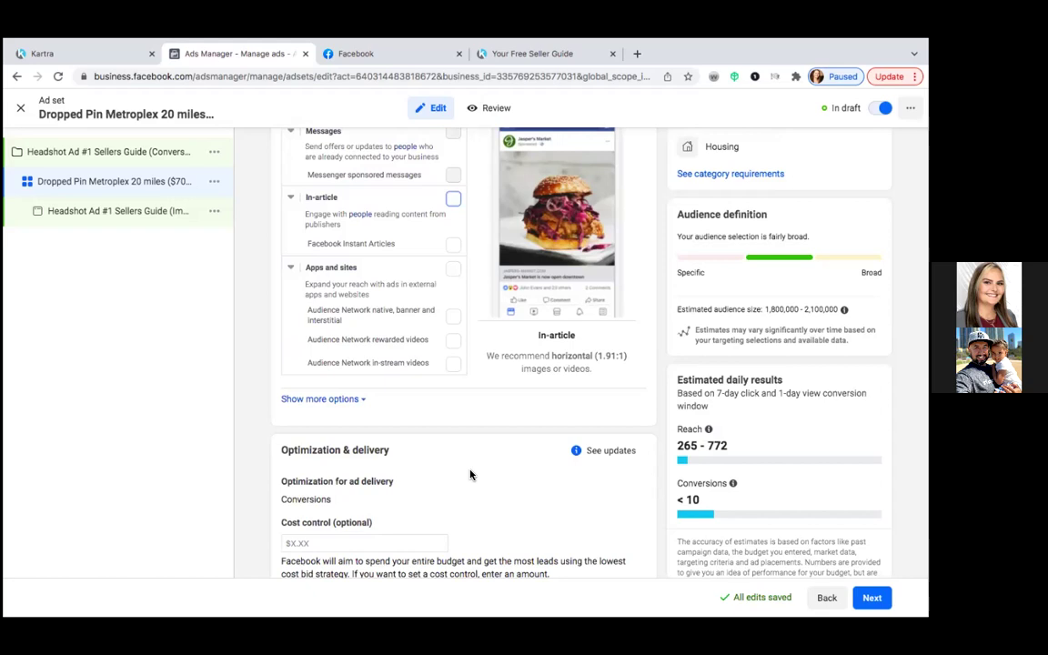
scroll(470, 474, down, 1)
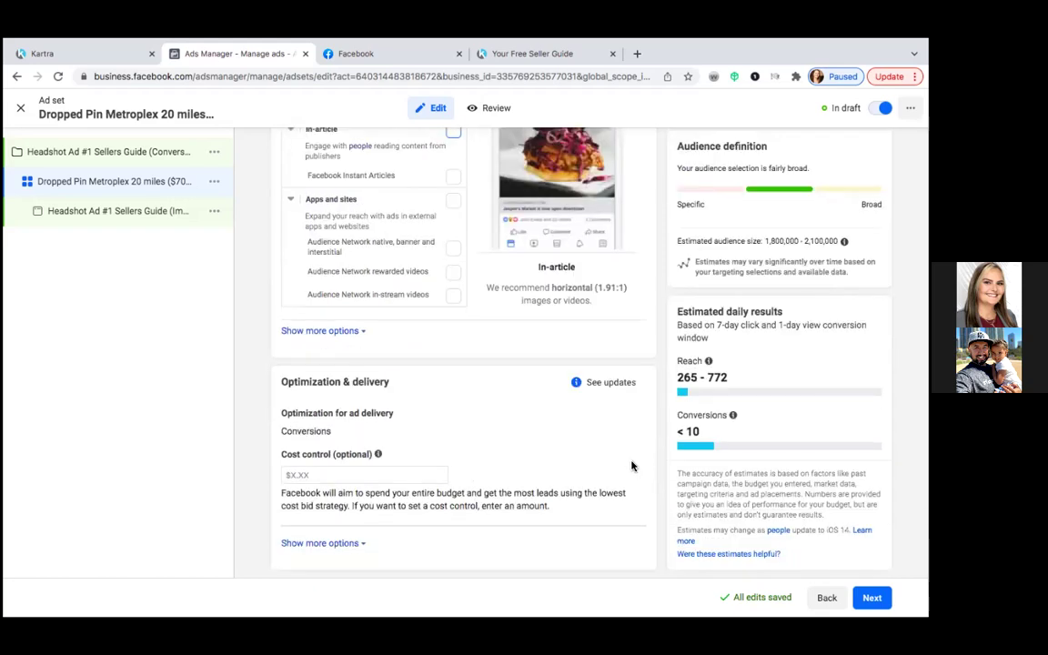
Rename the ad set as "Dropped Pin Dallas Metroplex 20 miles/ FB Newsfeed Only ($70) 10 Days"
scroll(632, 464, up, 2)
scroll(631, 466, up, 20)
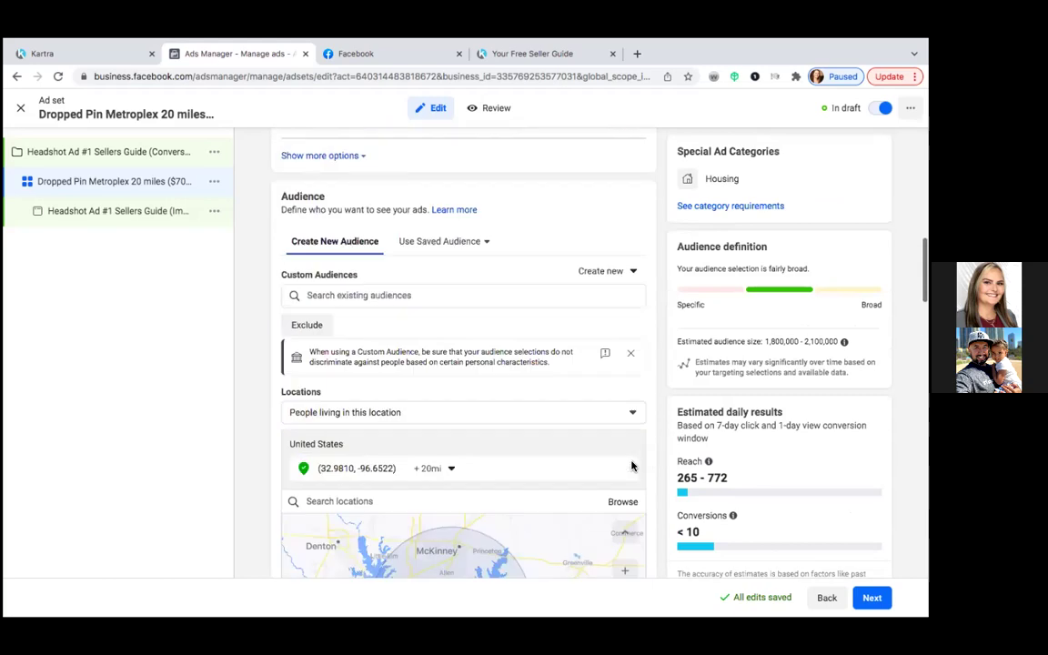
scroll(631, 464, up, 5)
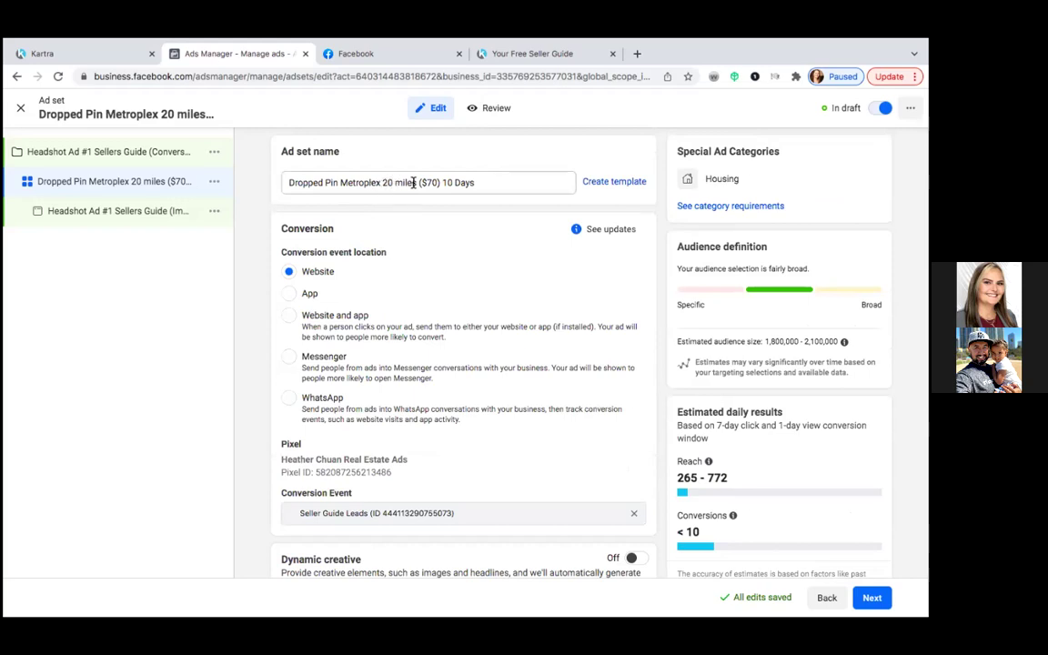
click(341, 182)
text(Dall)
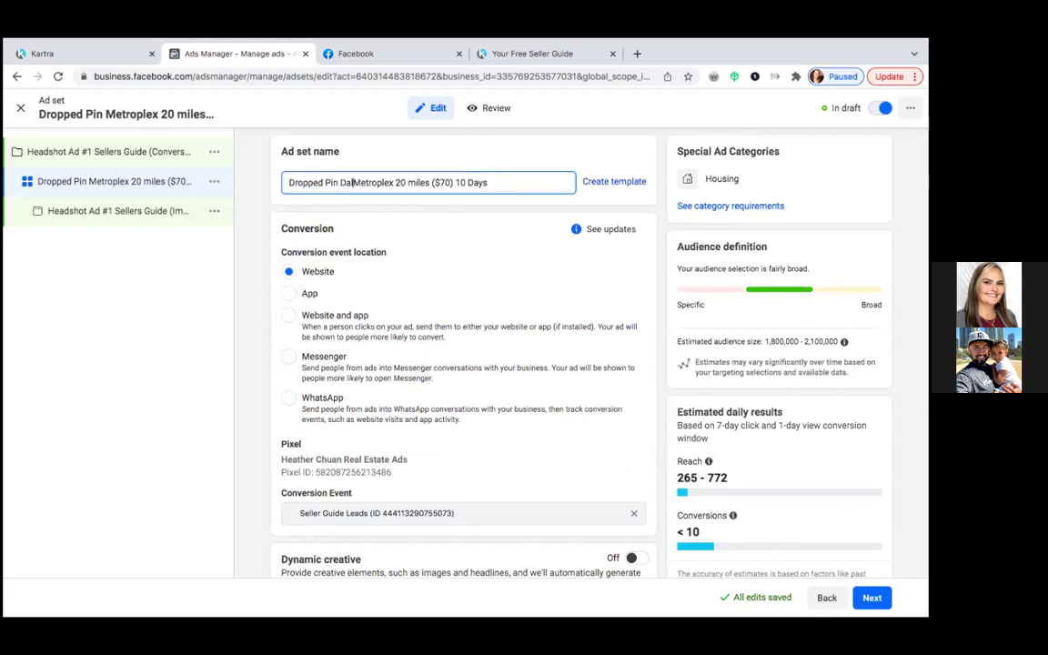
text(as)
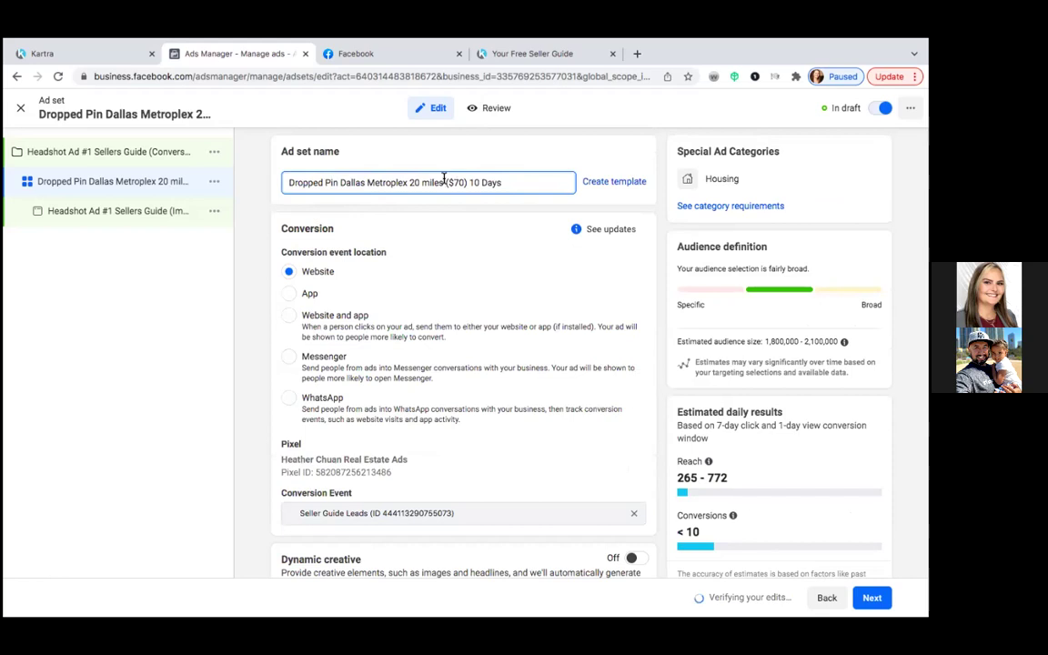
click(445, 182)
text(/ FB)
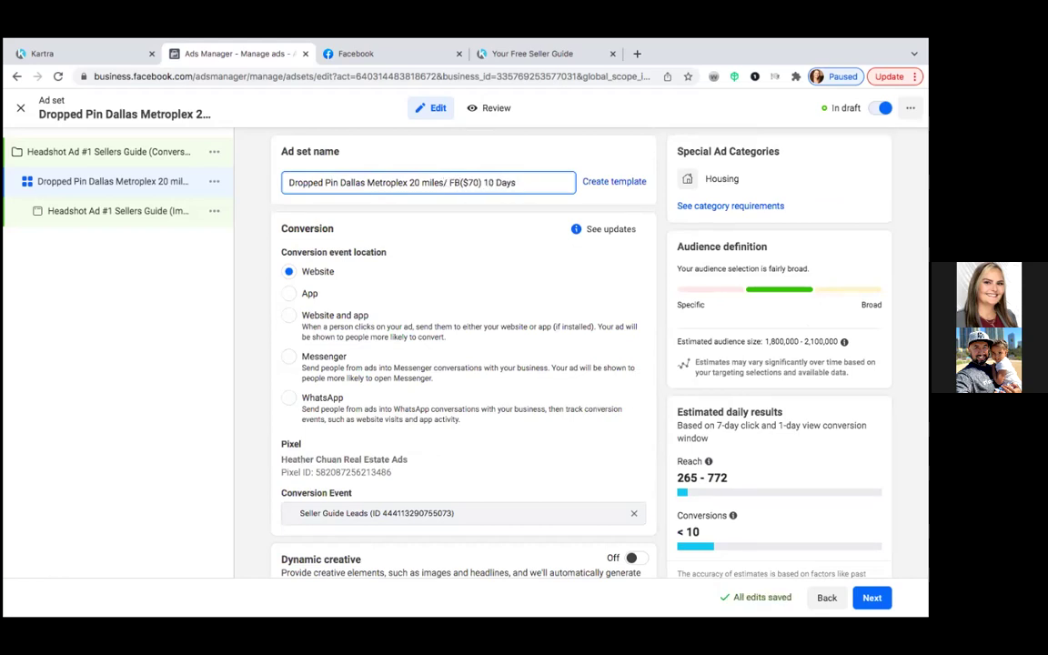
text( Newsfeed Only)
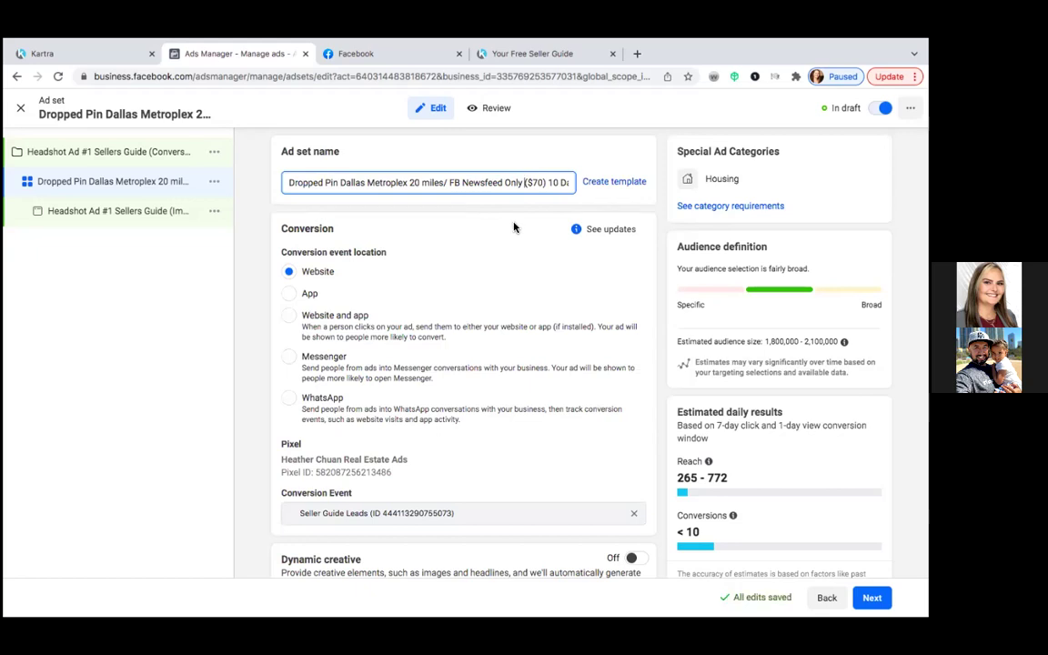
Review the ad set's audience, manual placements, and optimization and delivery settings
scroll(515, 228, down, 15)
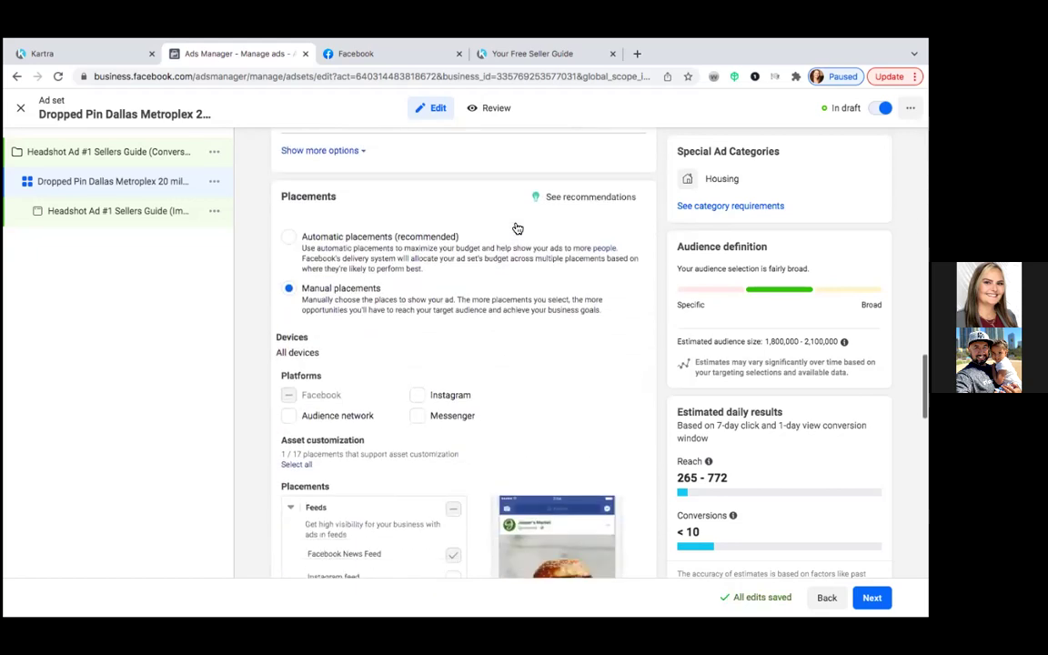
scroll(517, 227, down, 10)
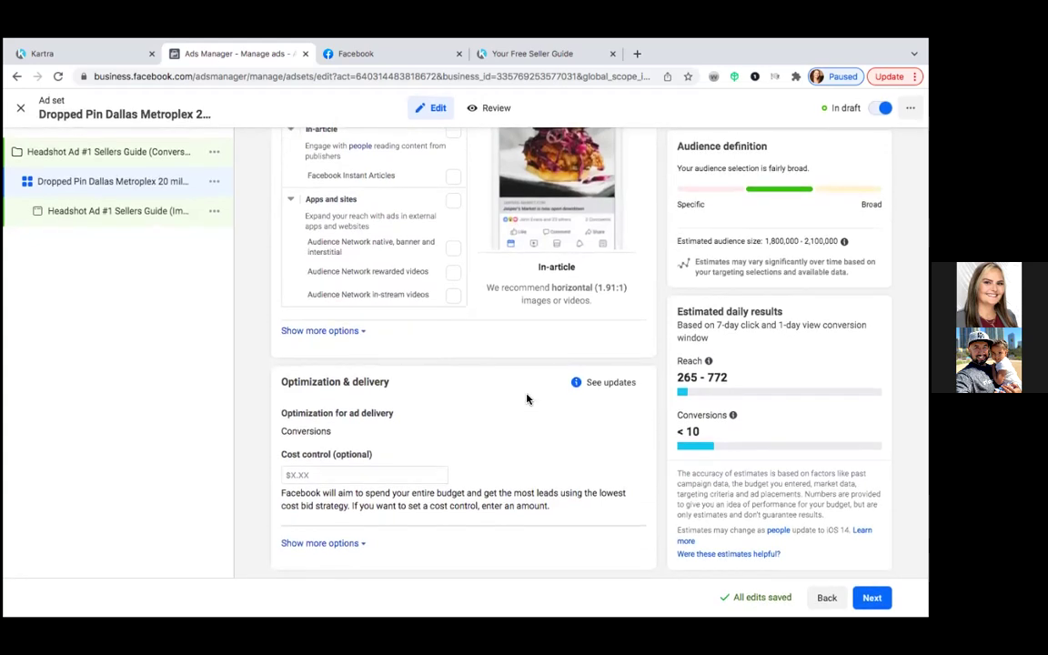
scroll(527, 399, up, 15)
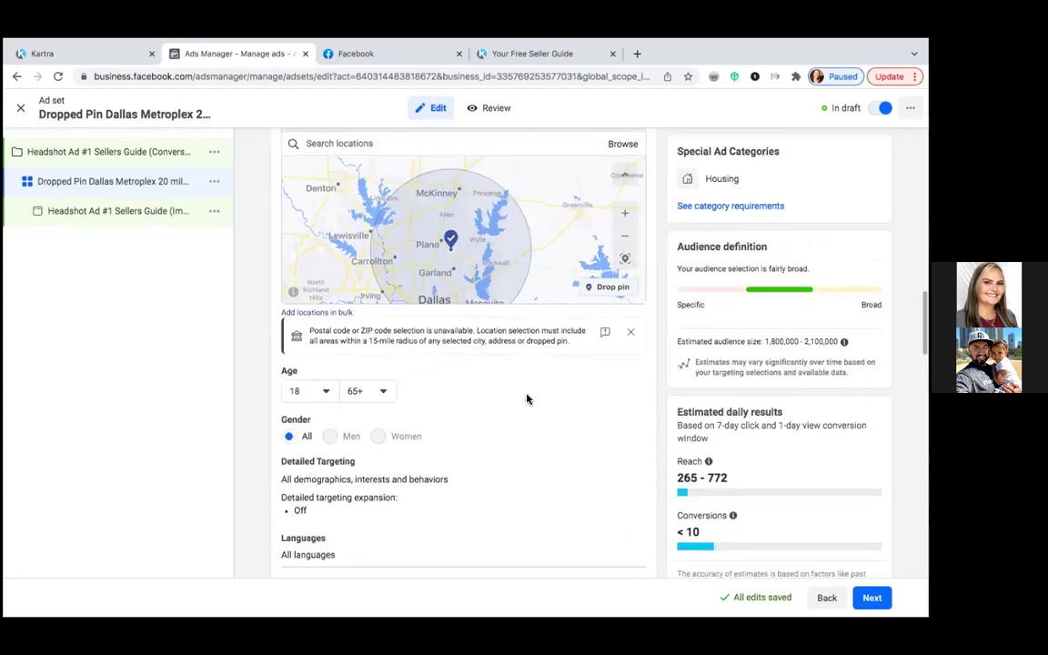
scroll(527, 399, up, 4)
scroll(527, 398, down, 5)
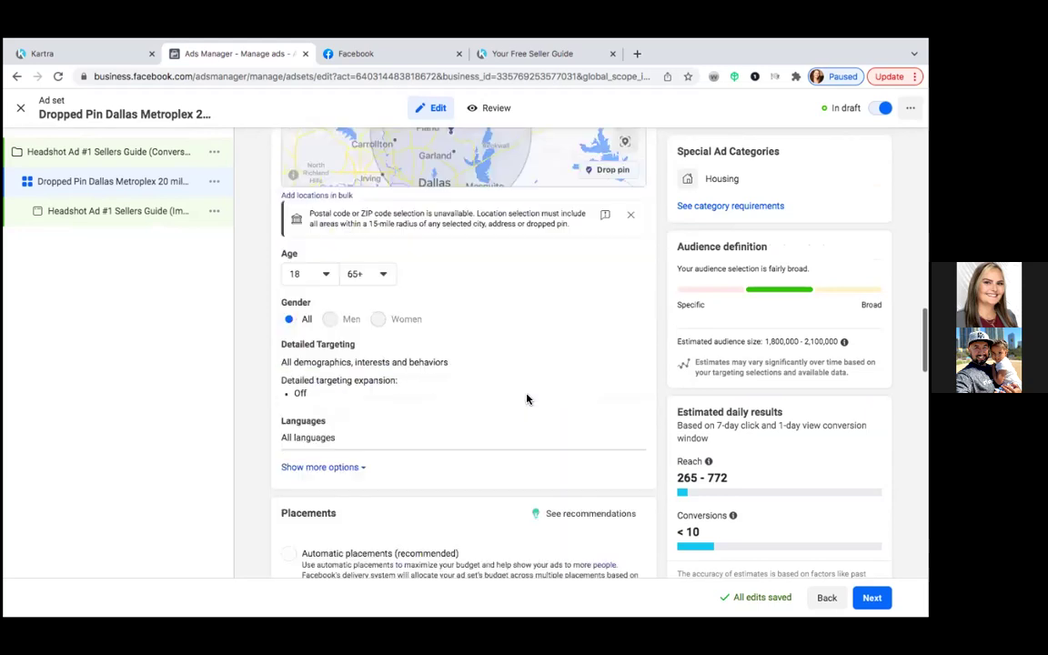
scroll(527, 399, down, 5)
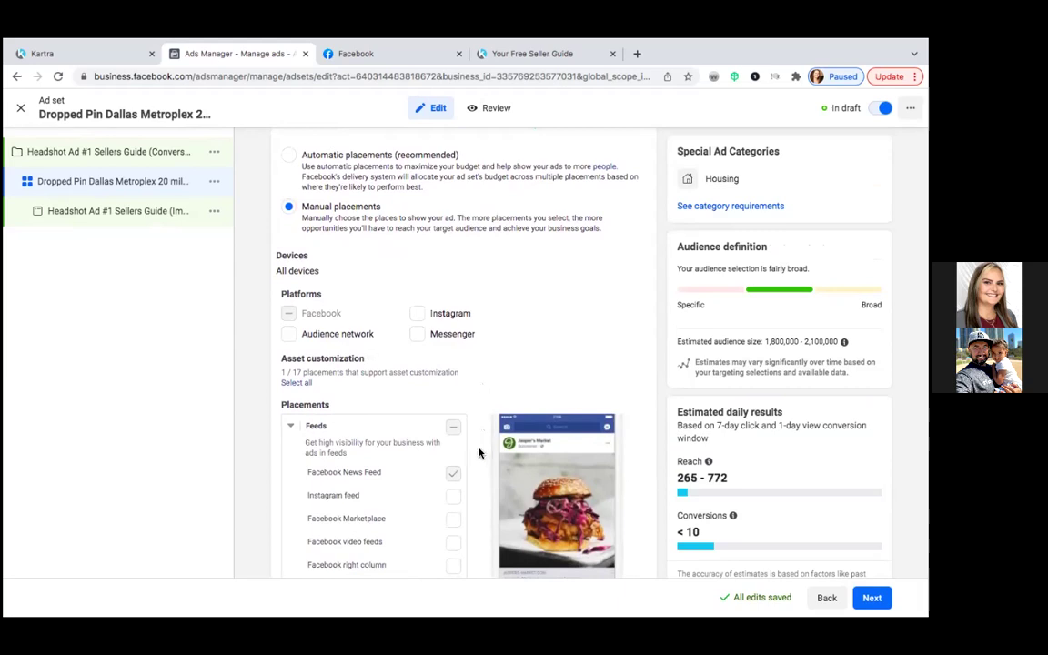
scroll(479, 452, down, 1)
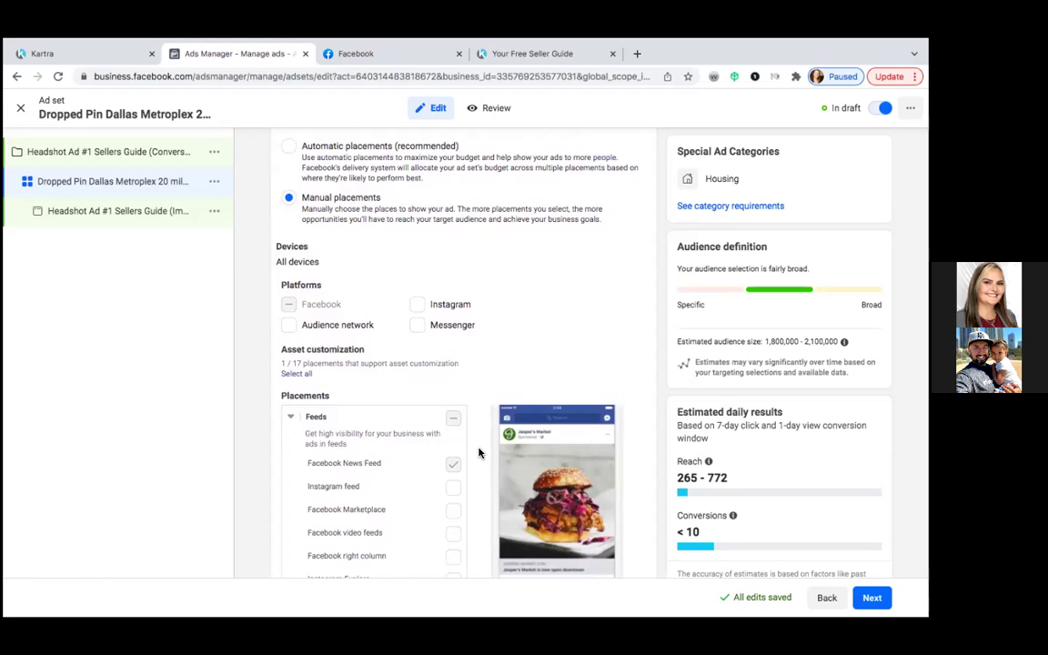
scroll(479, 453, down, 8)
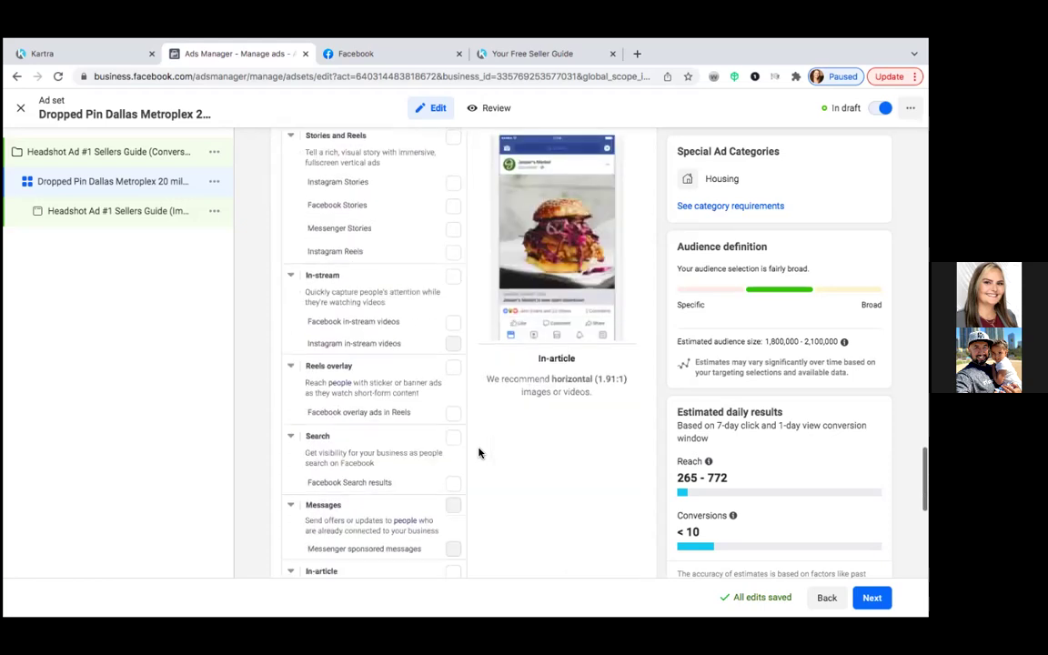
scroll(480, 451, down, 5)
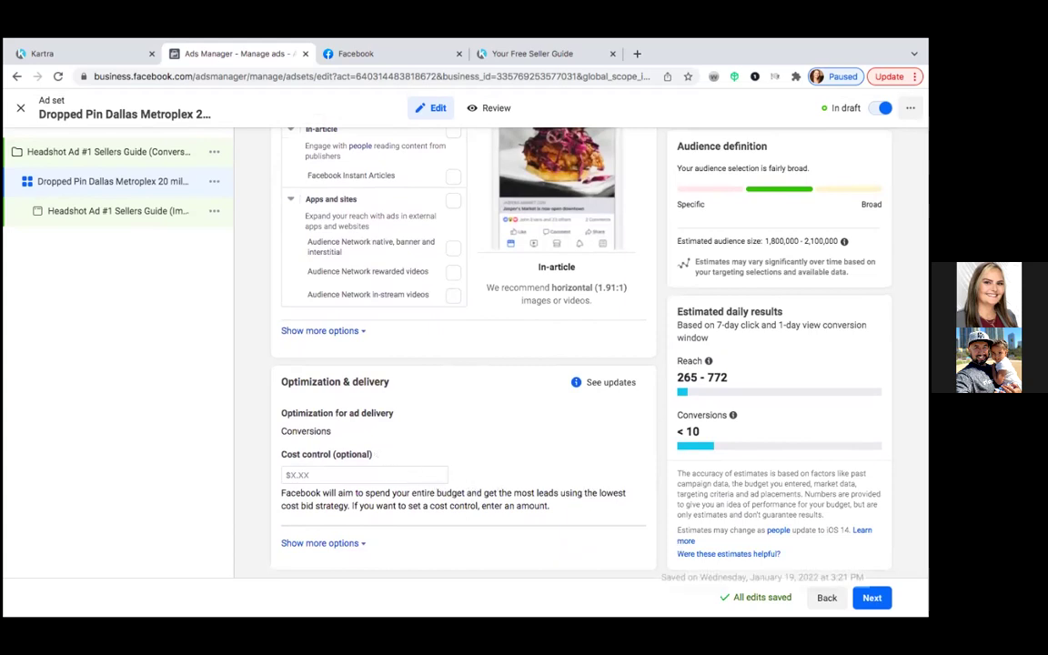
Proceed to the Headshot Ad #1 Sellers Guide (Image) ad and add Instagram placement to its identity settings
click(872, 597)
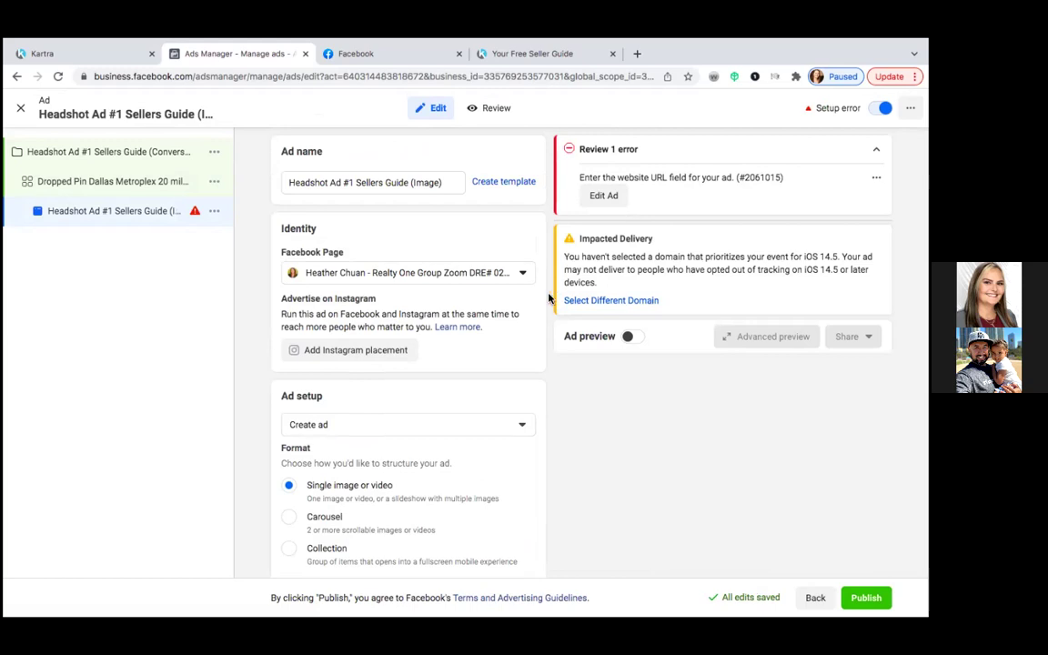
click(391, 352)
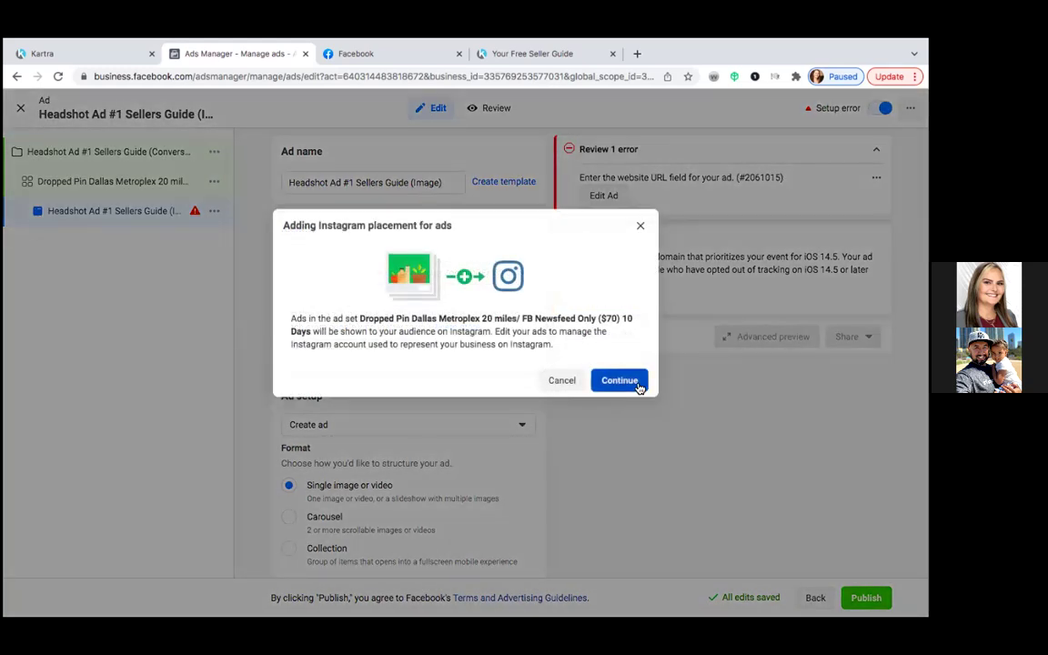
click(619, 380)
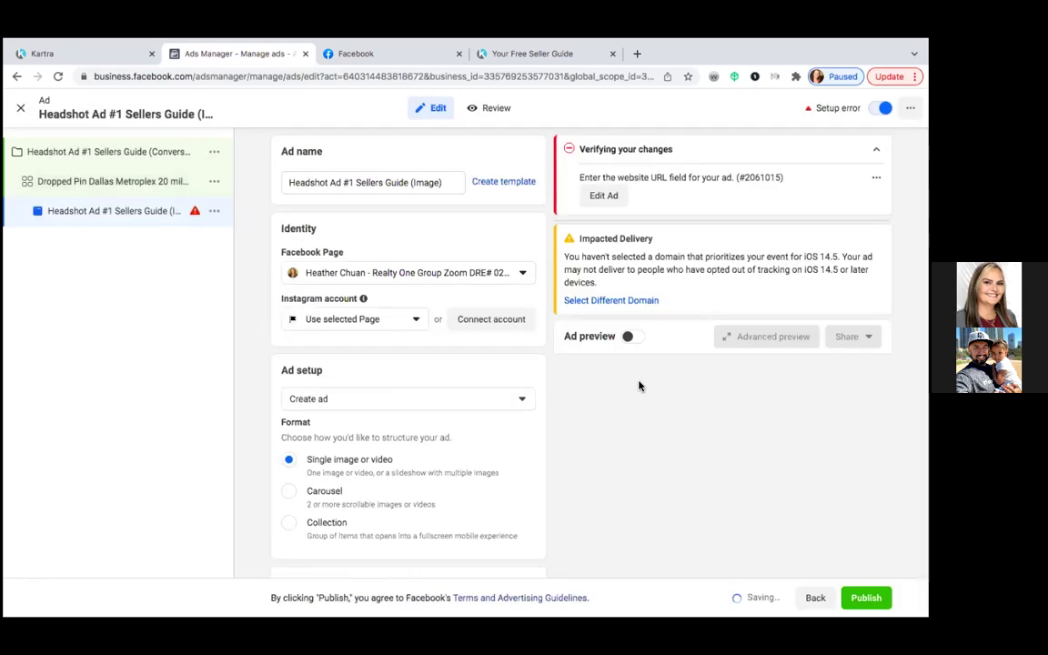
Check the available Instagram account options for the ad and try to connect an Instagram account
click(416, 320)
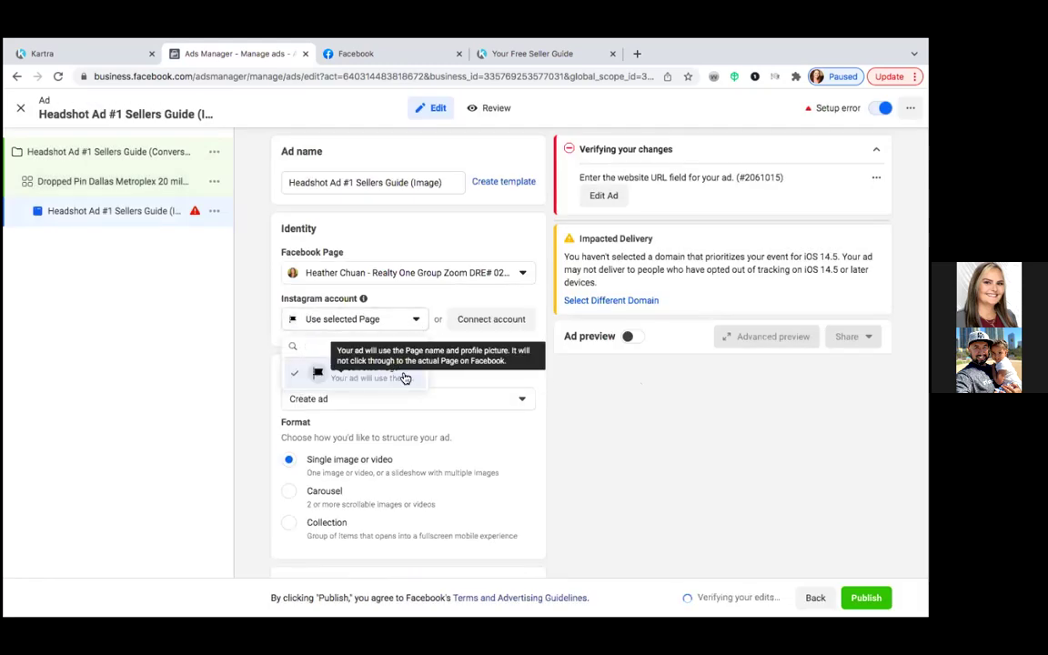
click(492, 318)
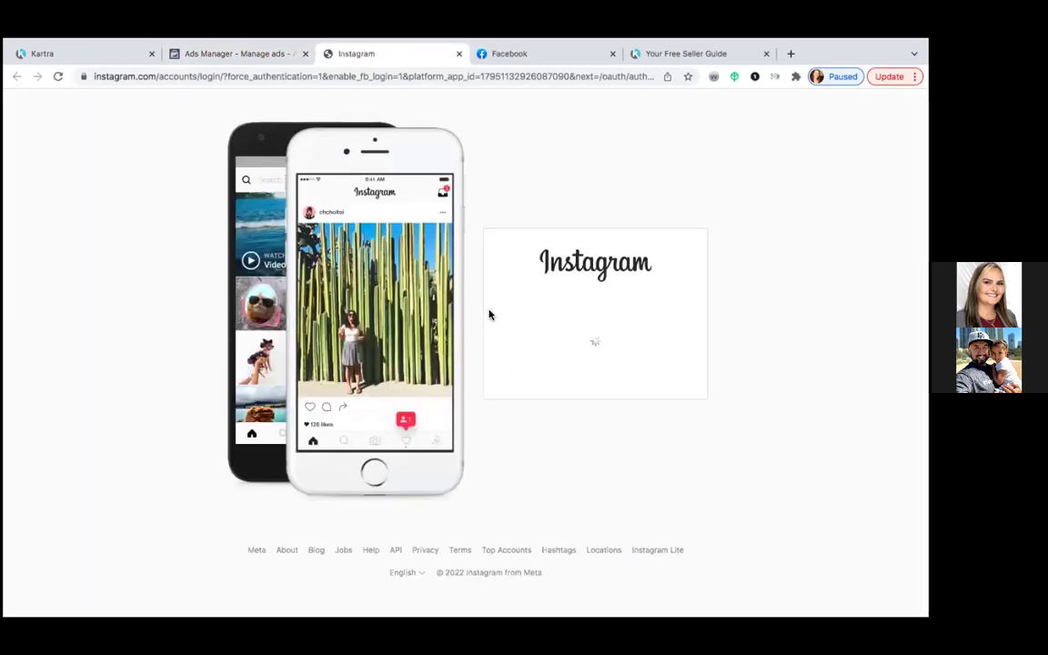
click(574, 366)
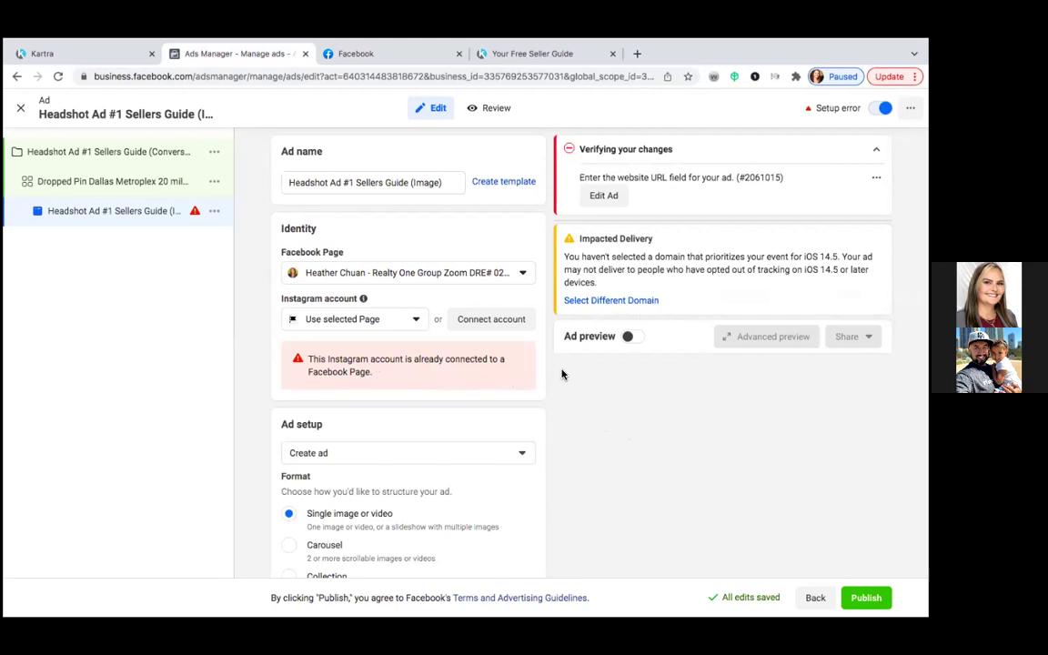
Change the ad setup from creating a new ad to Use existing post
scroll(562, 374, down, 4)
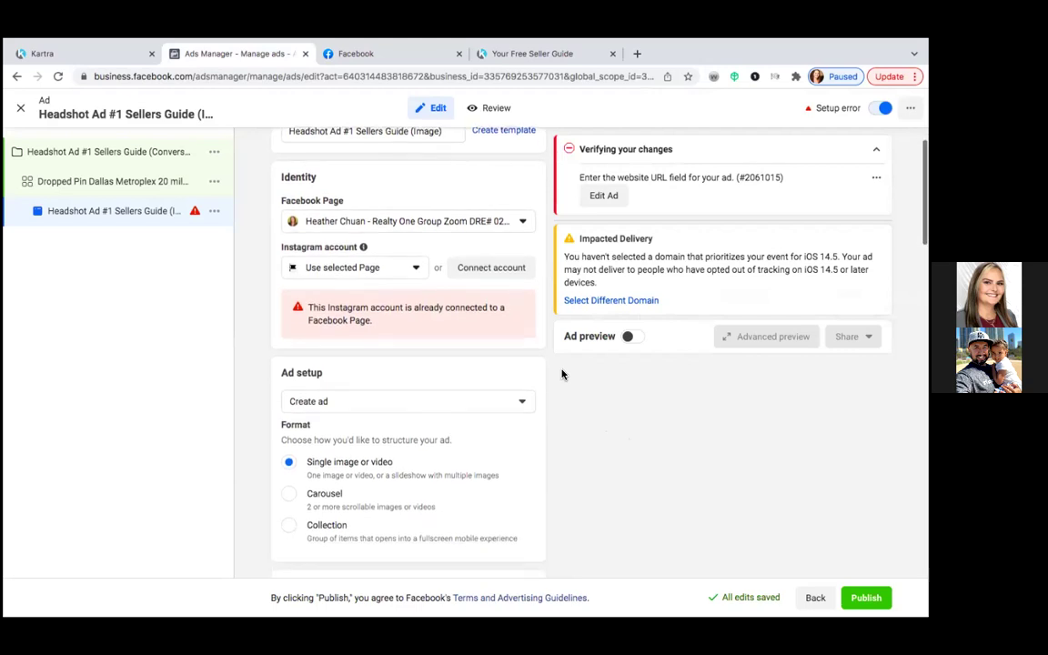
scroll(562, 374, down, 1)
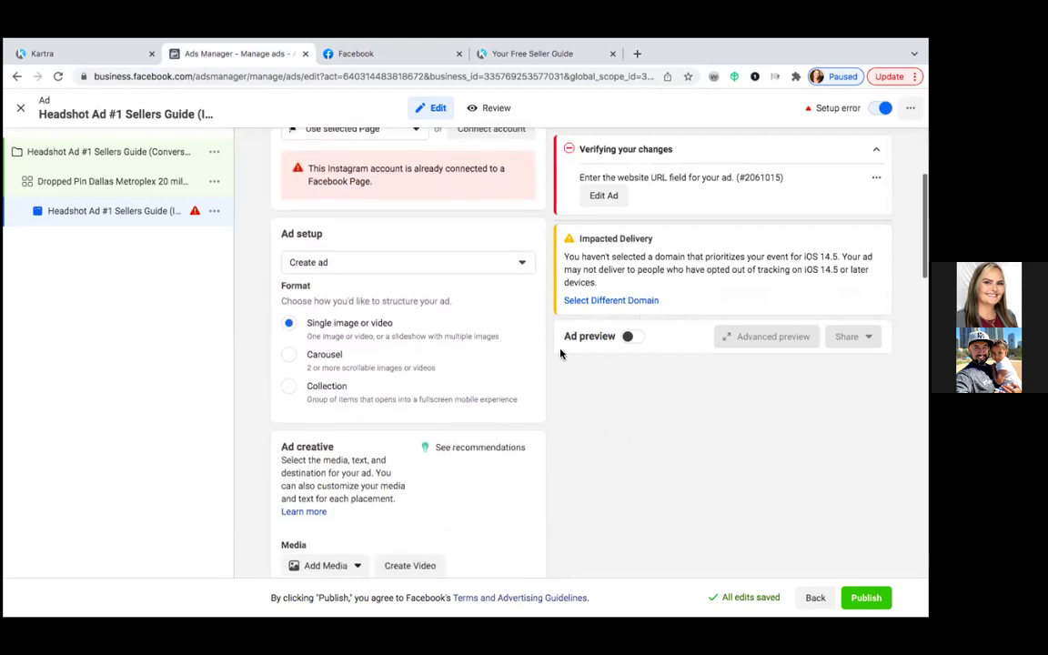
click(519, 263)
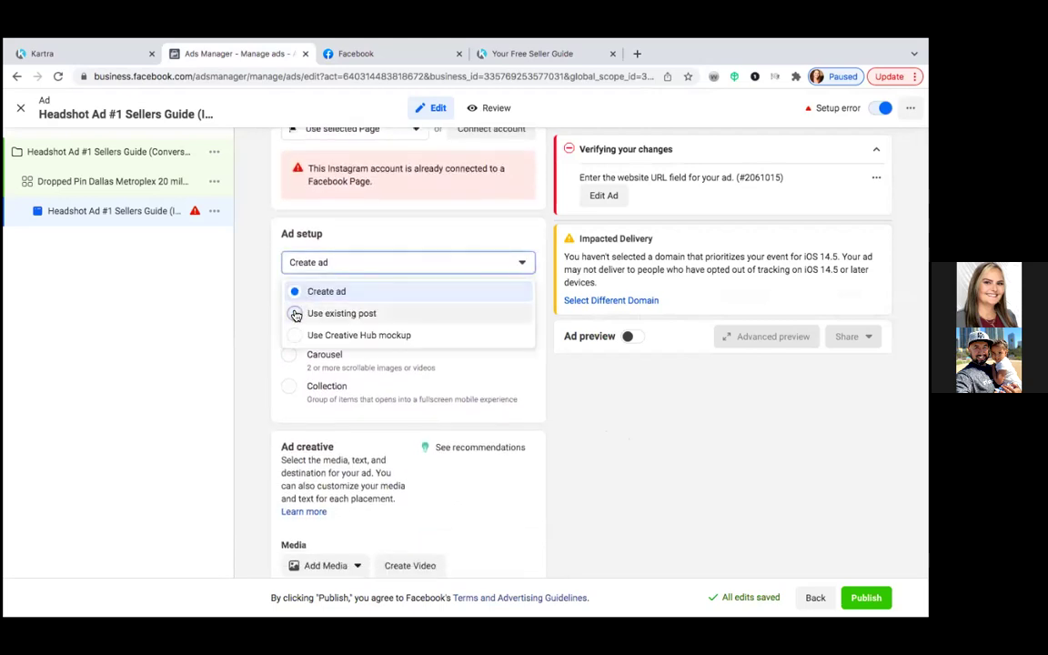
click(377, 311)
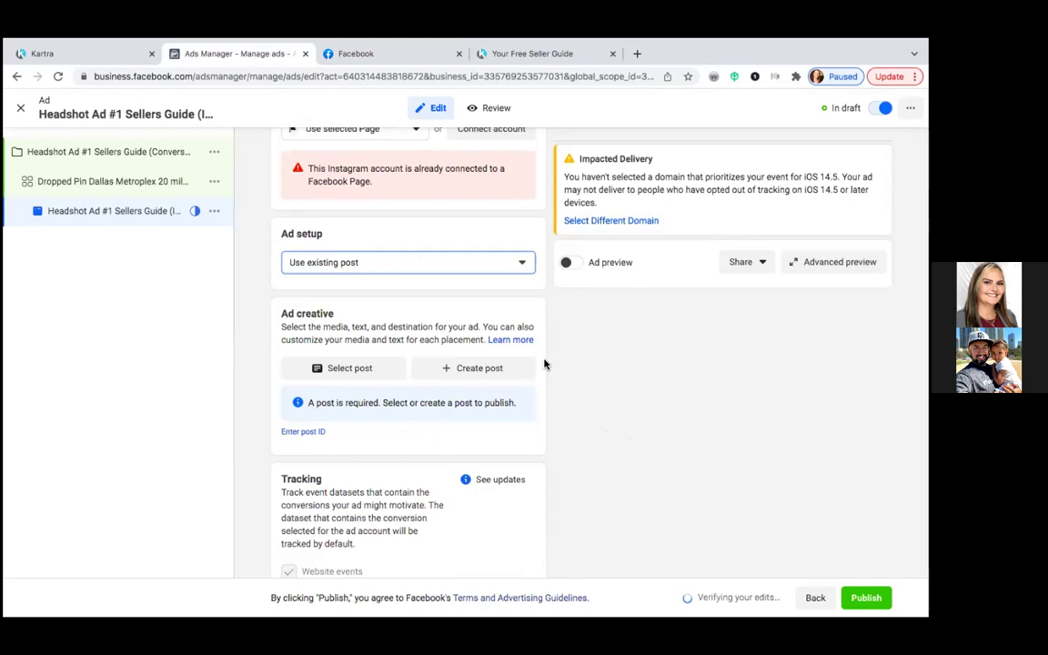
Open the post selection for the ad creative and browse the Facebook posts for the Sellers Packet headshot post
scroll(543, 363, down, 1)
click(372, 336)
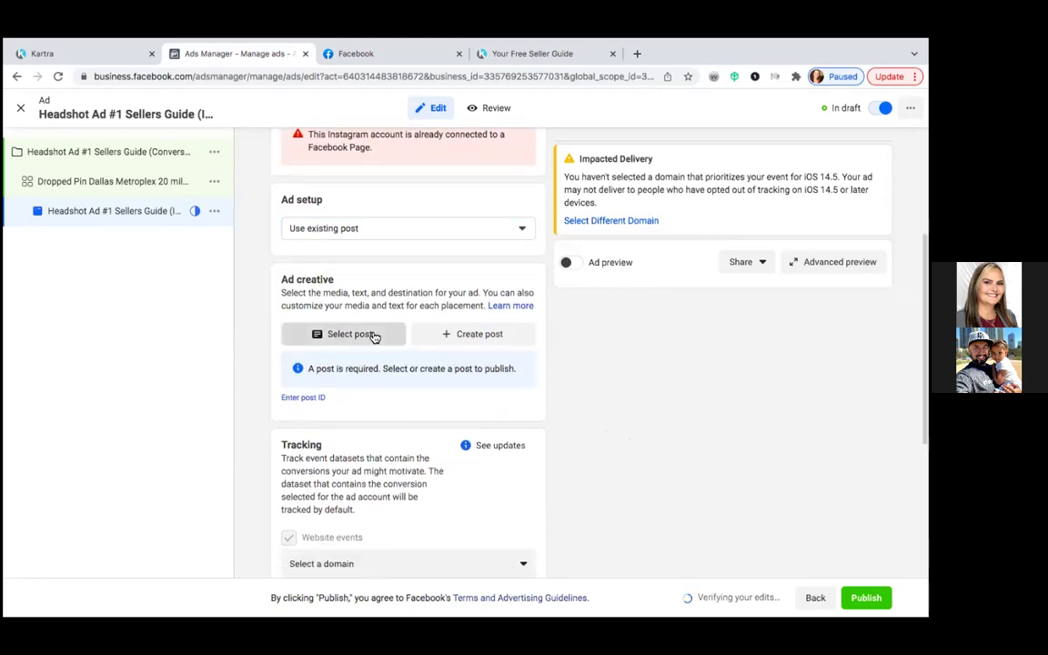
click(373, 336)
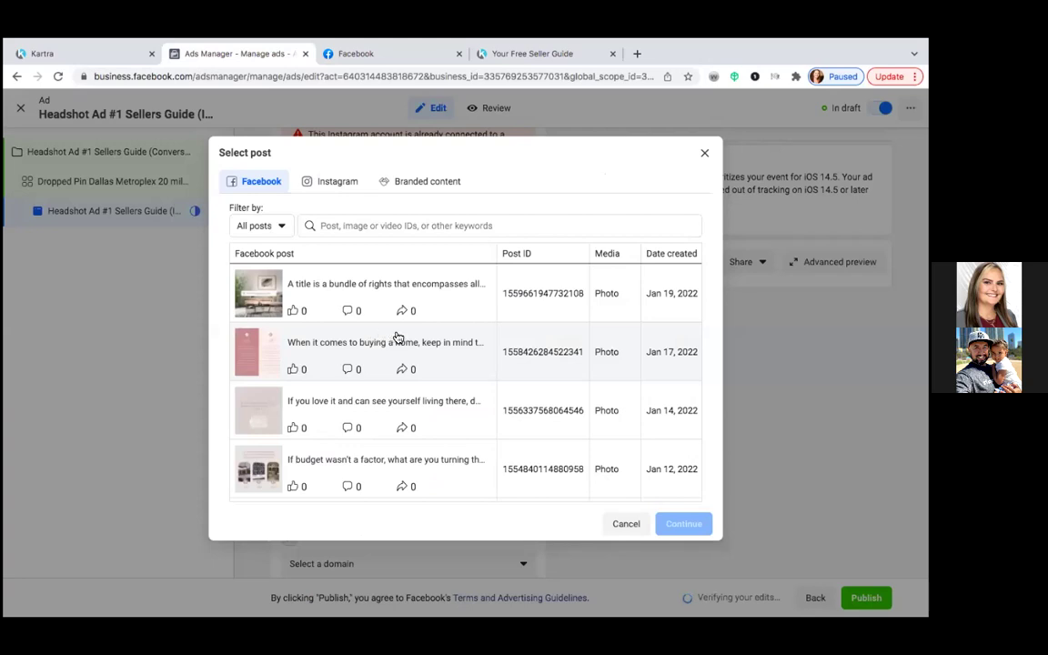
scroll(398, 337, down, 6)
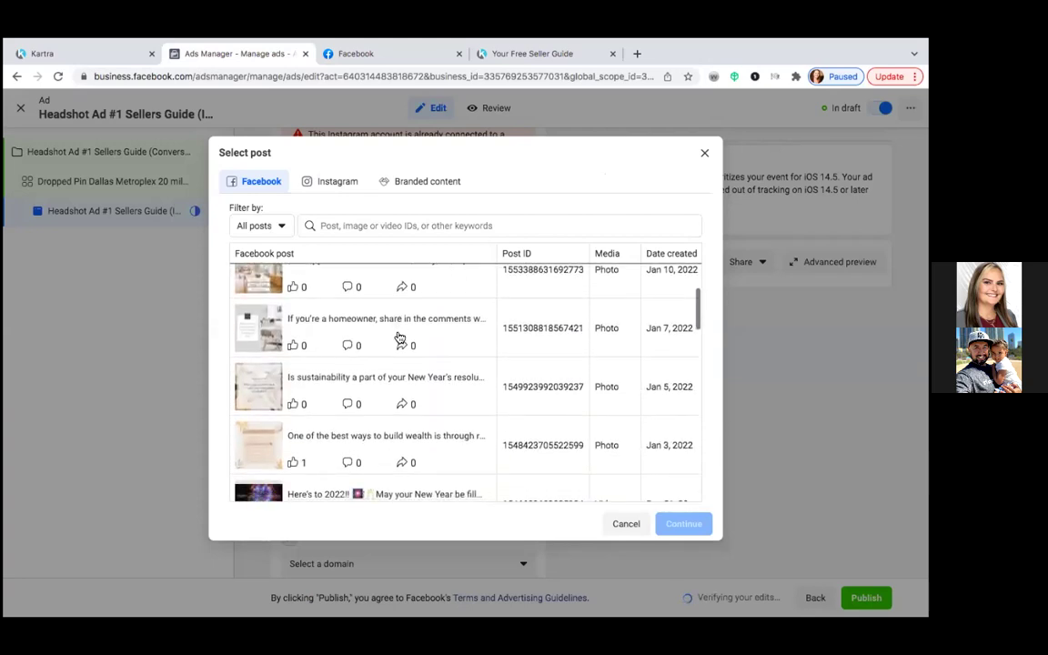
scroll(401, 337, down, 5)
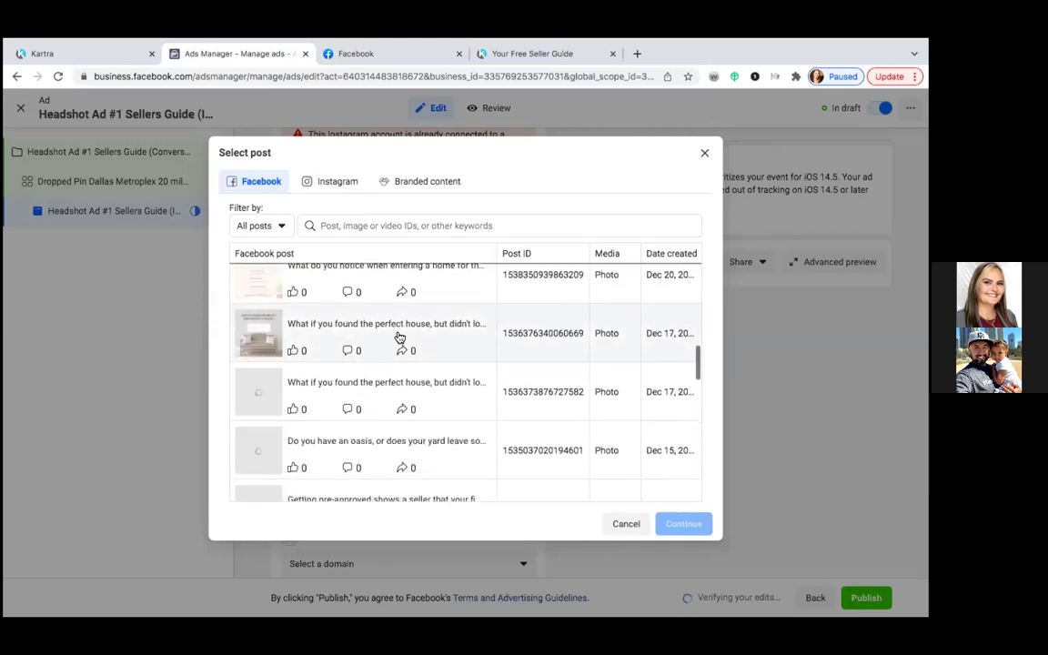
scroll(397, 337, down, 5)
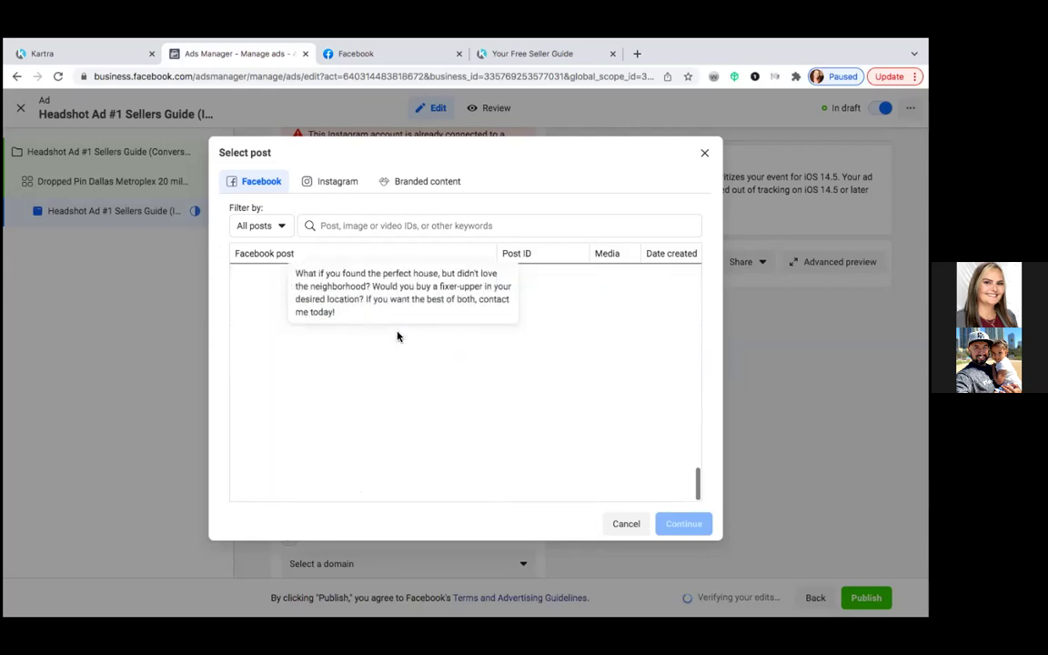
scroll(398, 337, down, 2)
scroll(398, 337, down, 10)
scroll(398, 337, down, 15)
scroll(398, 337, down, 10)
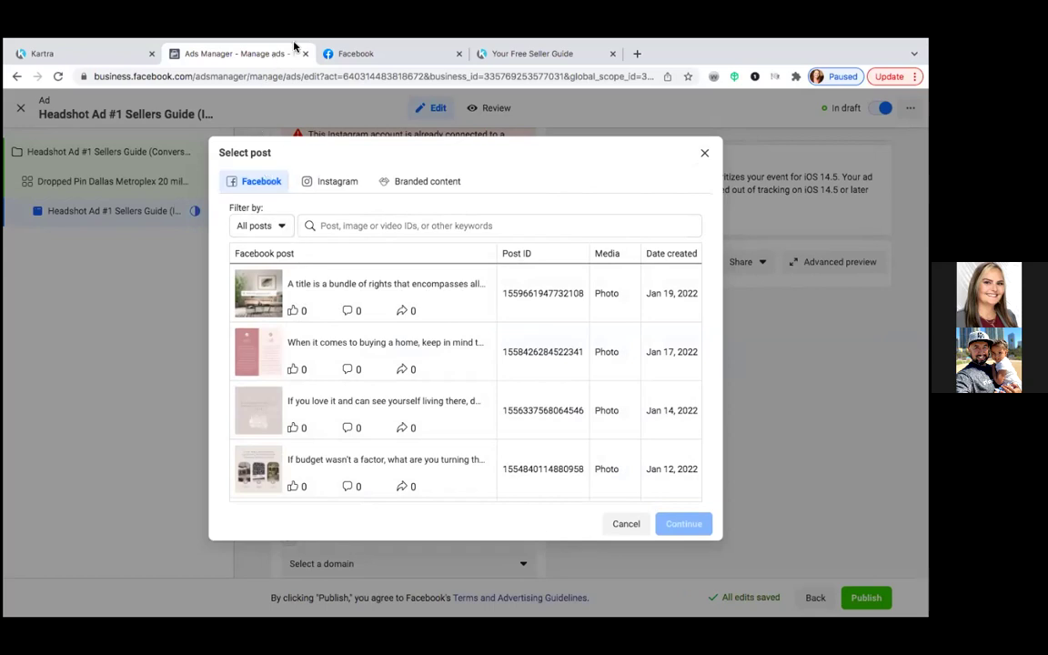
Switch to Facebook, go to the United Real Estate business page and open the headshot photo from its FREE 2022 Sellers Packet post
click(346, 56)
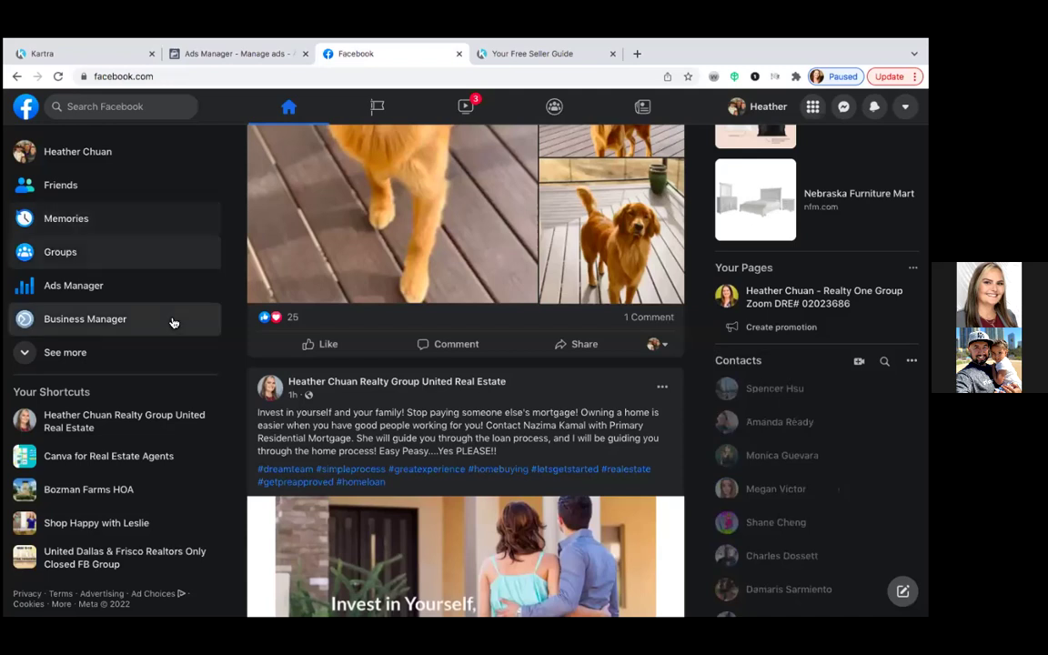
click(157, 418)
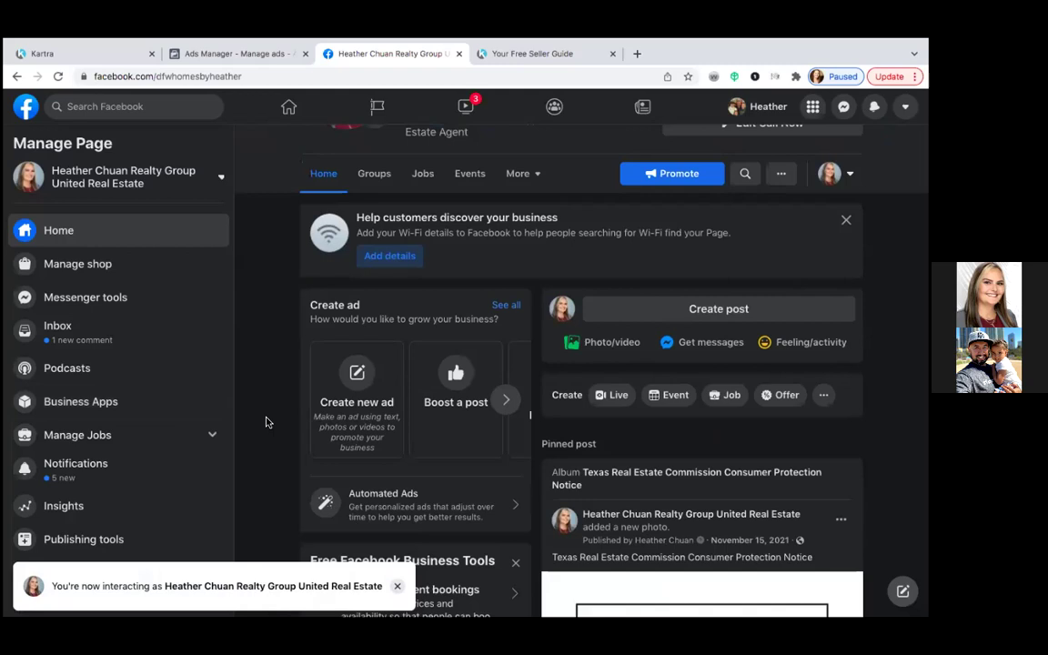
scroll(266, 423, down, 10)
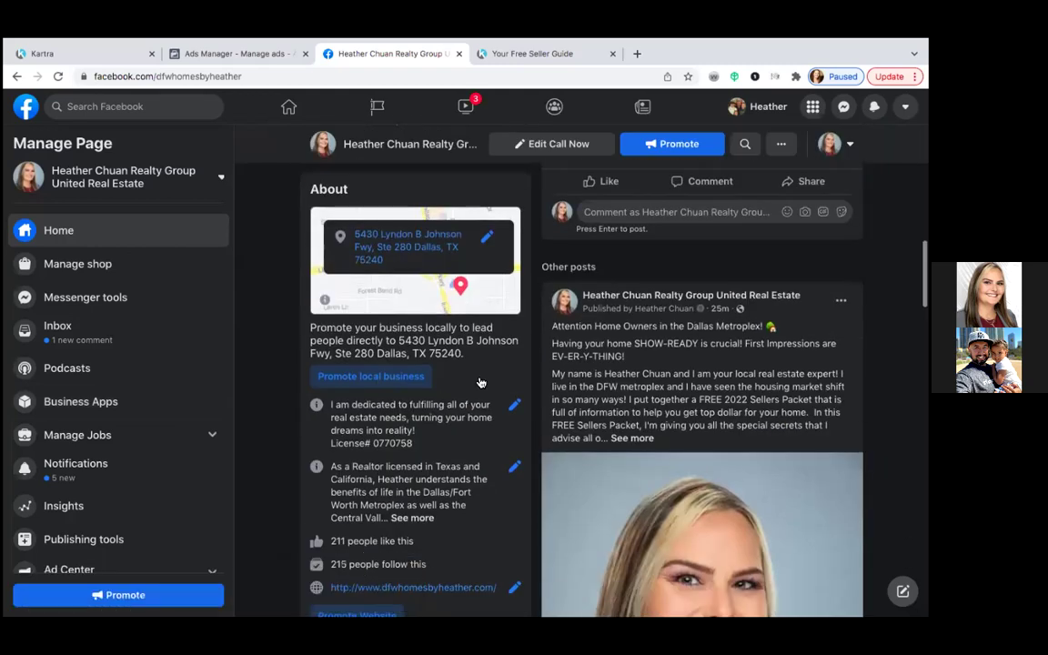
scroll(582, 382, down, 2)
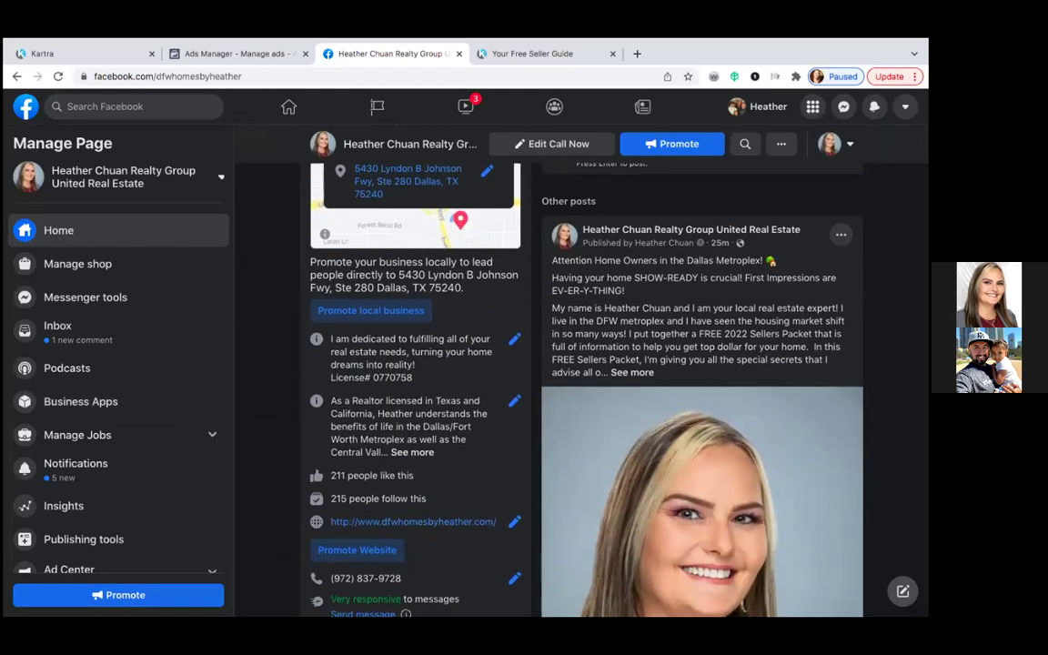
scroll(582, 382, down, 1)
scroll(683, 509, down, 1)
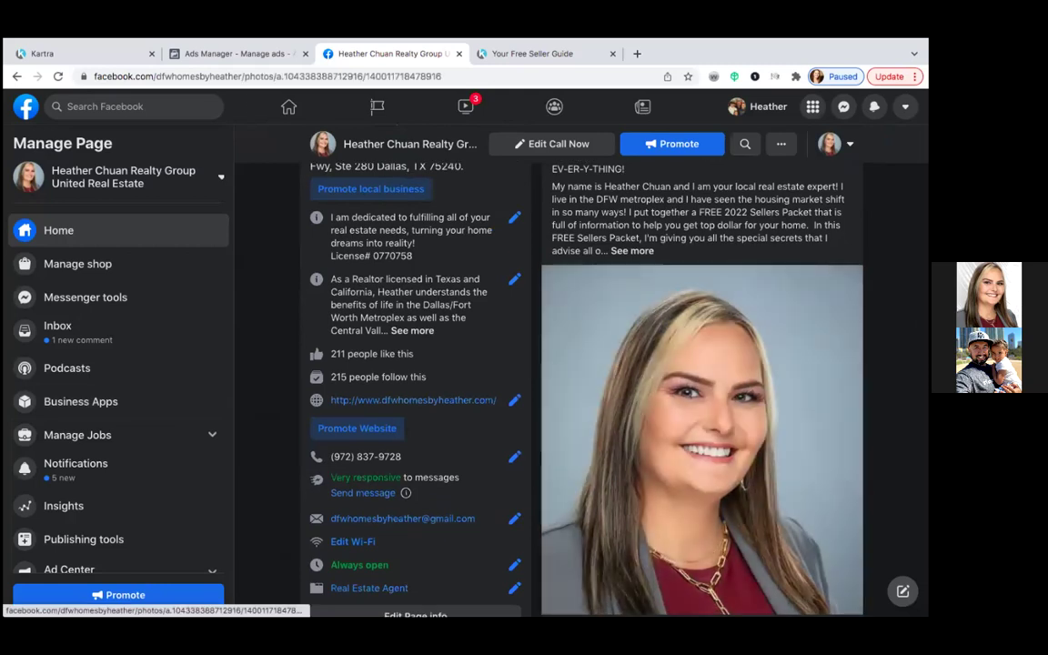
click(683, 510)
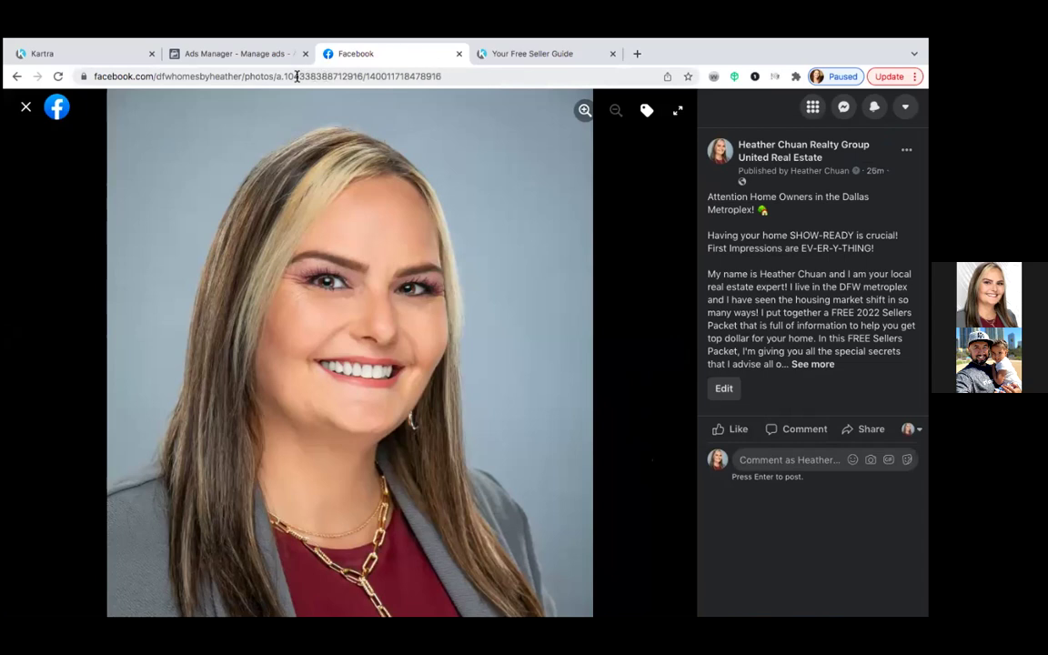
drag(284, 76, 357, 76)
key(ctrl+c)
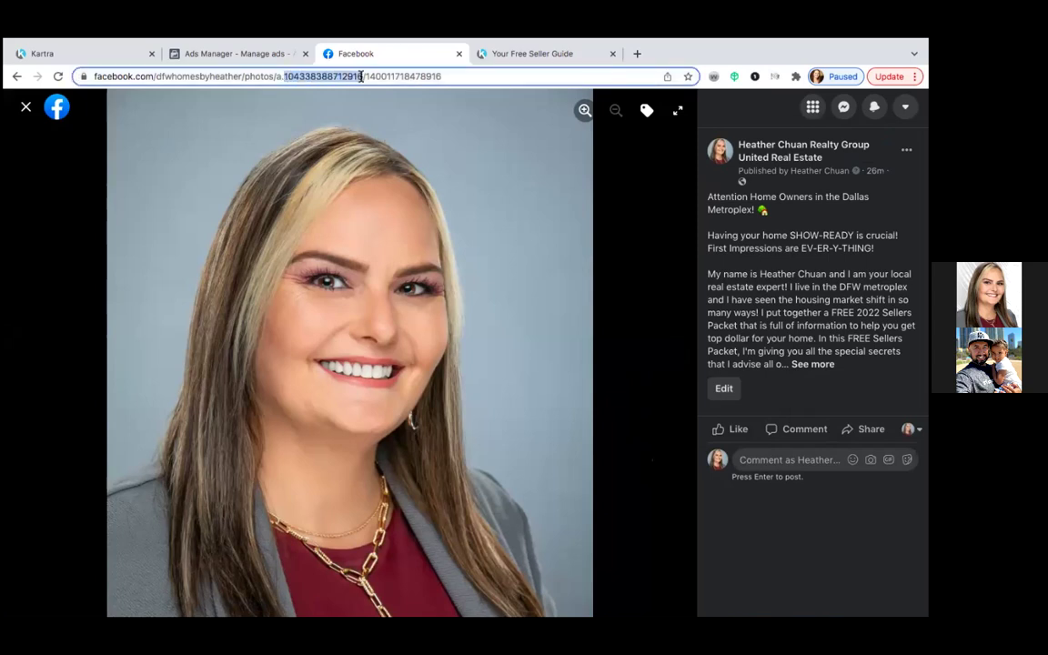
right_click(364, 77)
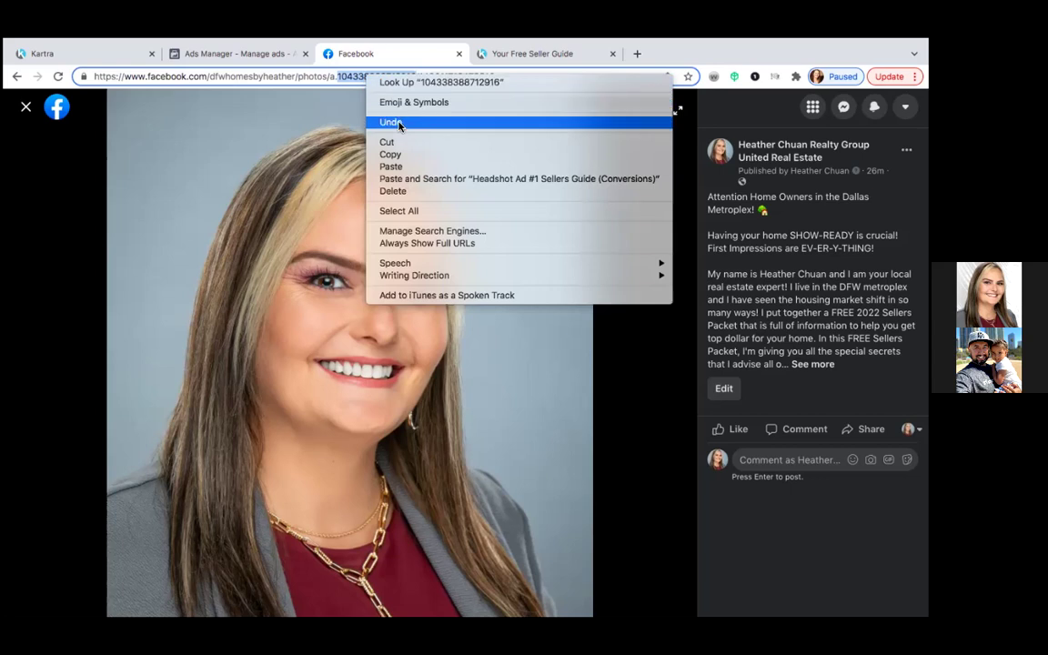
click(397, 154)
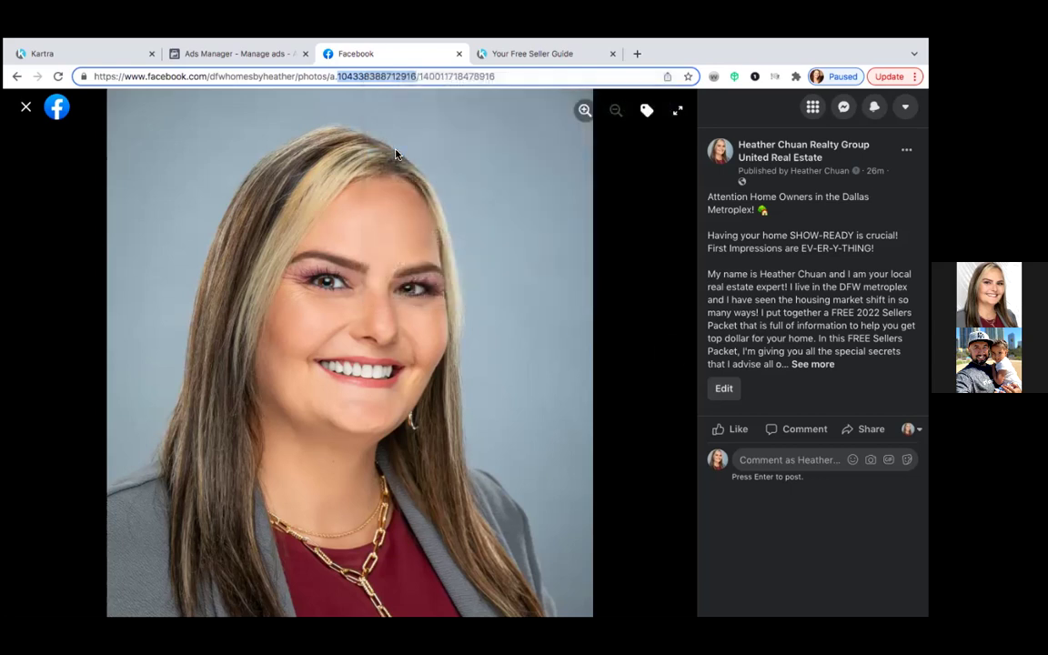
click(251, 55)
click(346, 228)
right_click(350, 224)
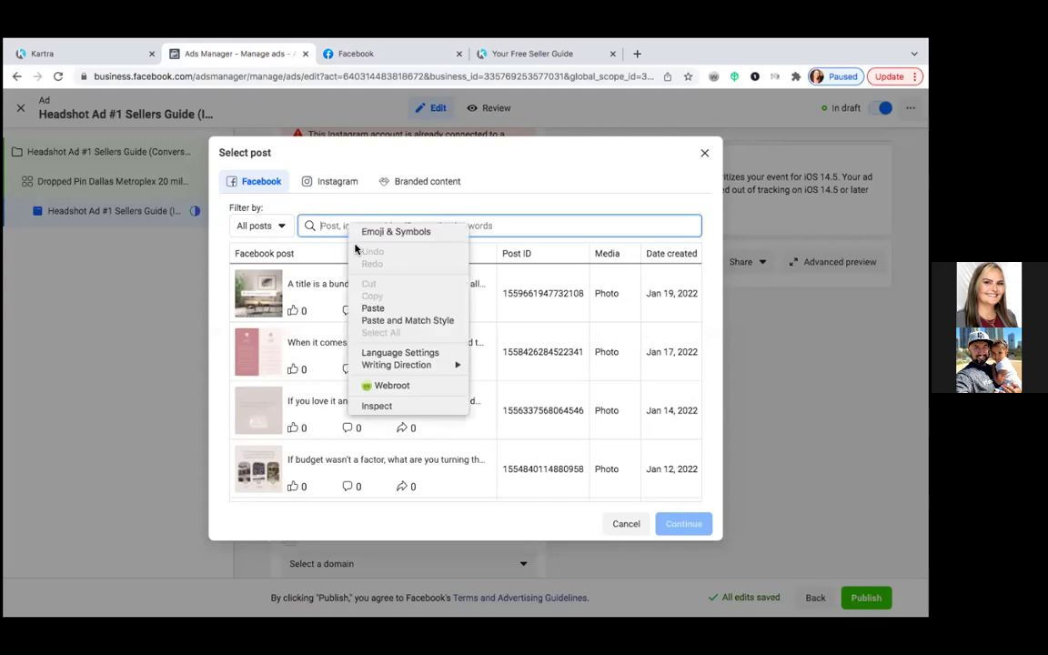
click(373, 306)
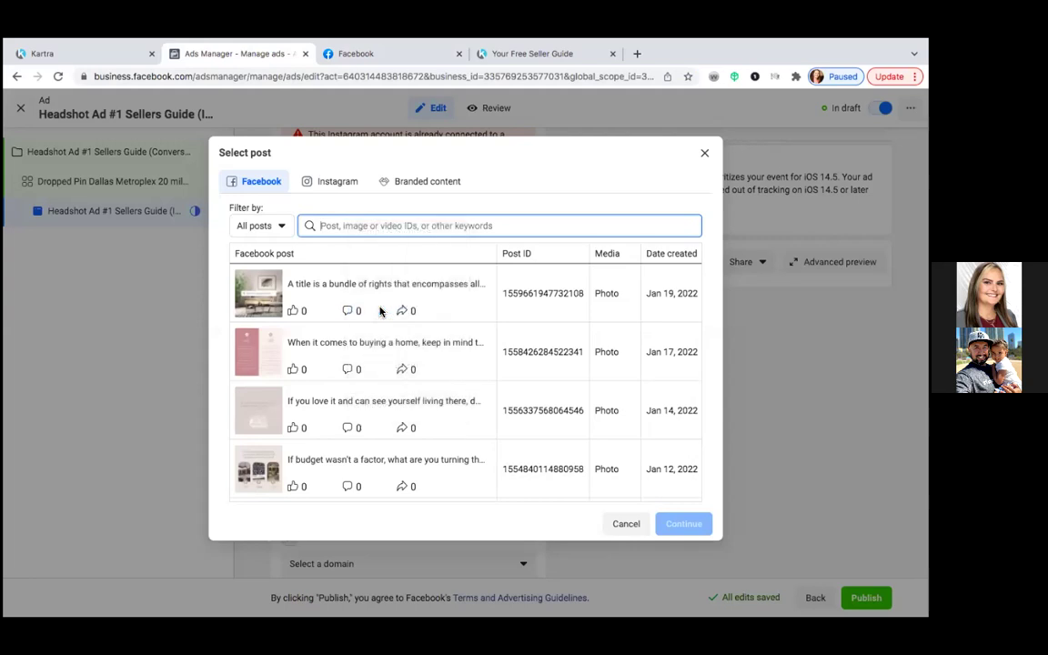
click(472, 211)
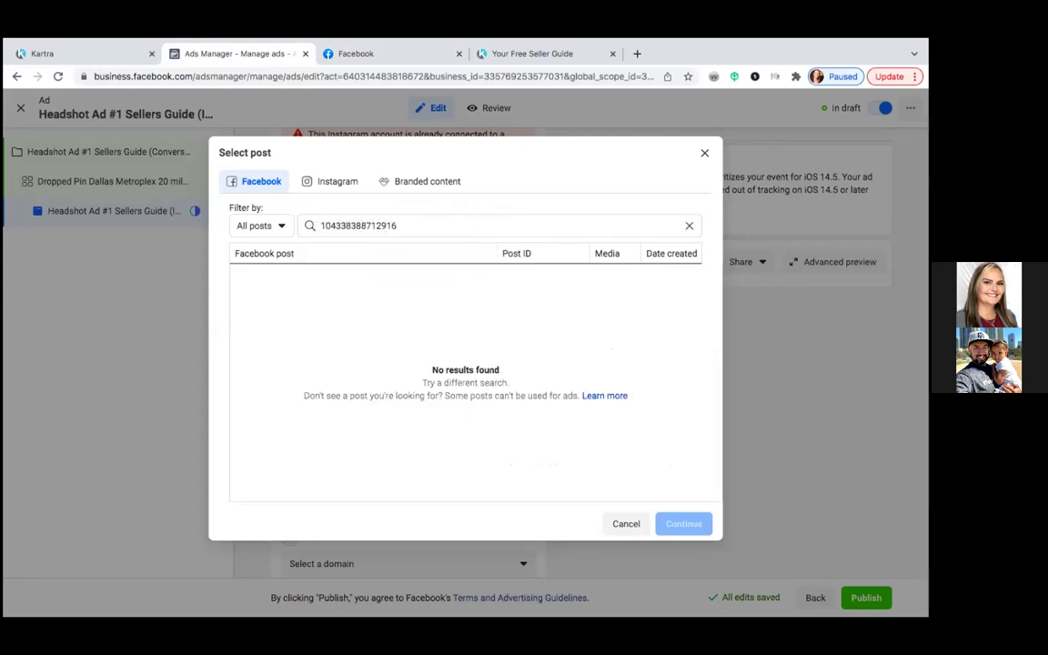
click(360, 54)
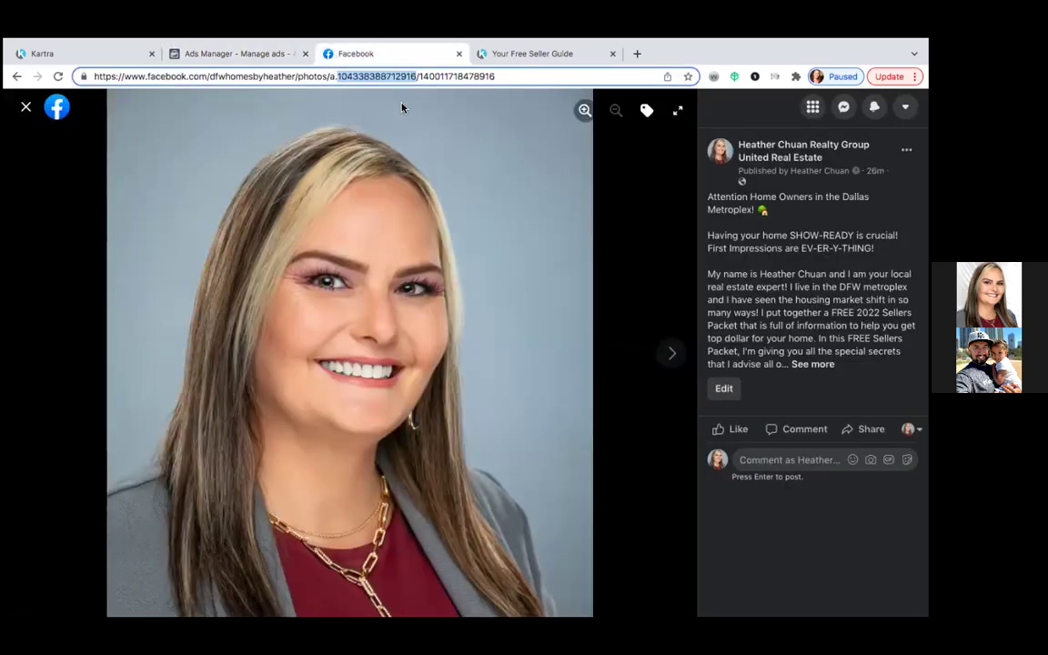
drag(420, 76, 494, 78)
right_click(489, 79)
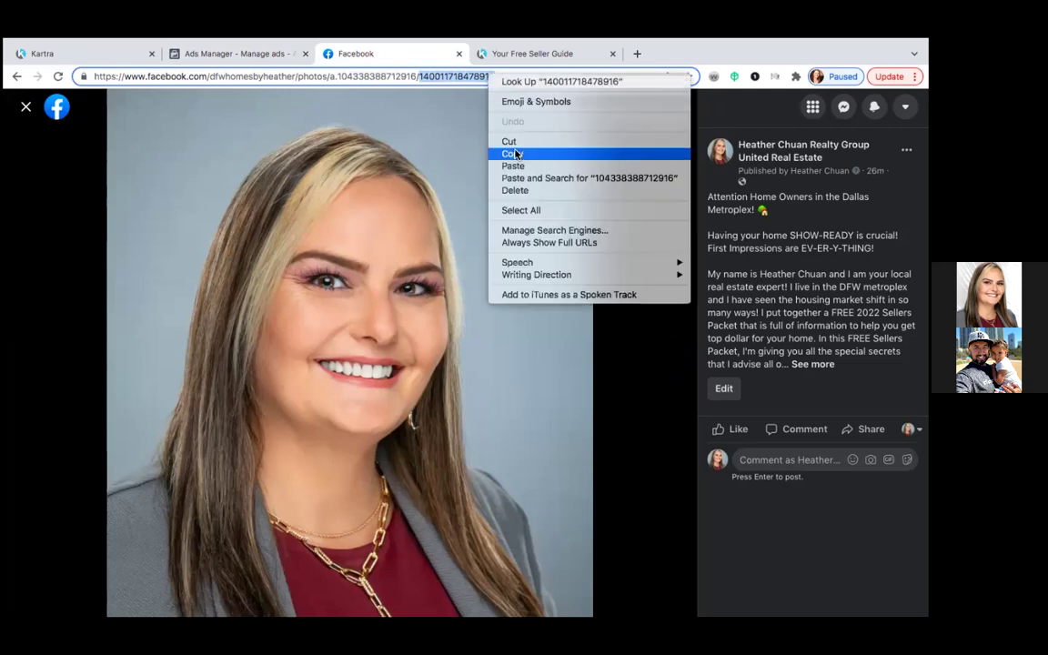
click(544, 153)
click(272, 55)
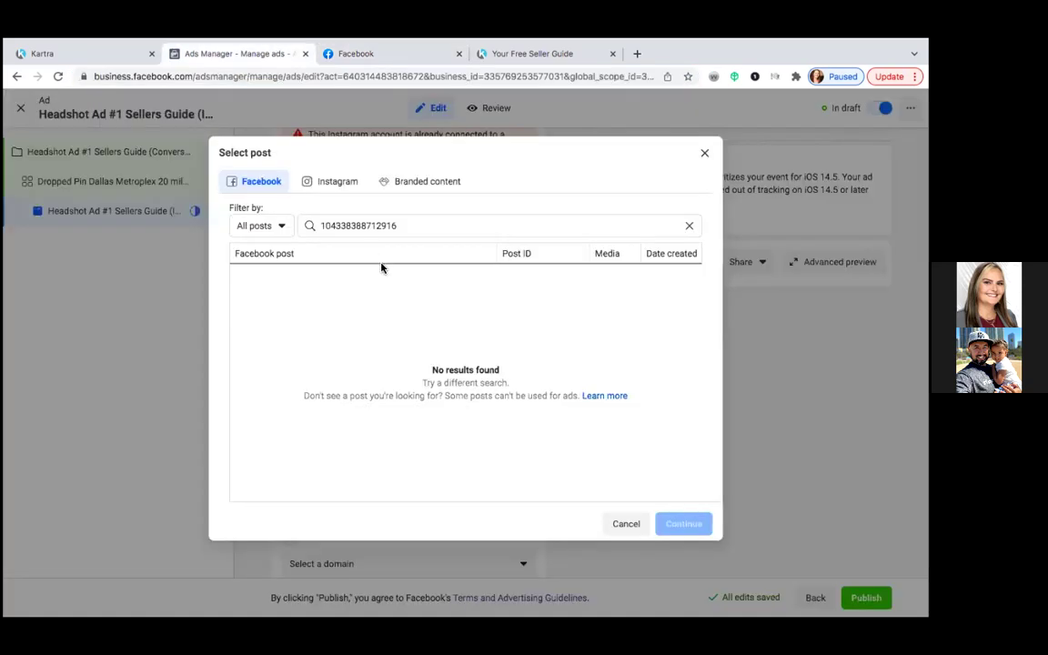
double_click(401, 225)
key(BackSpace)
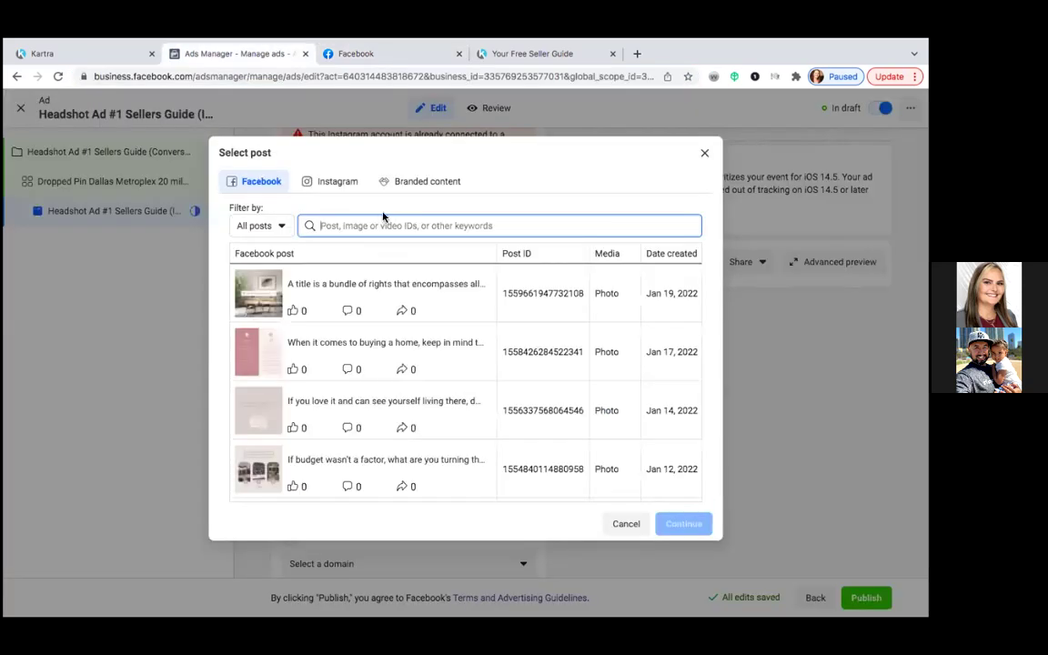
right_click(342, 226)
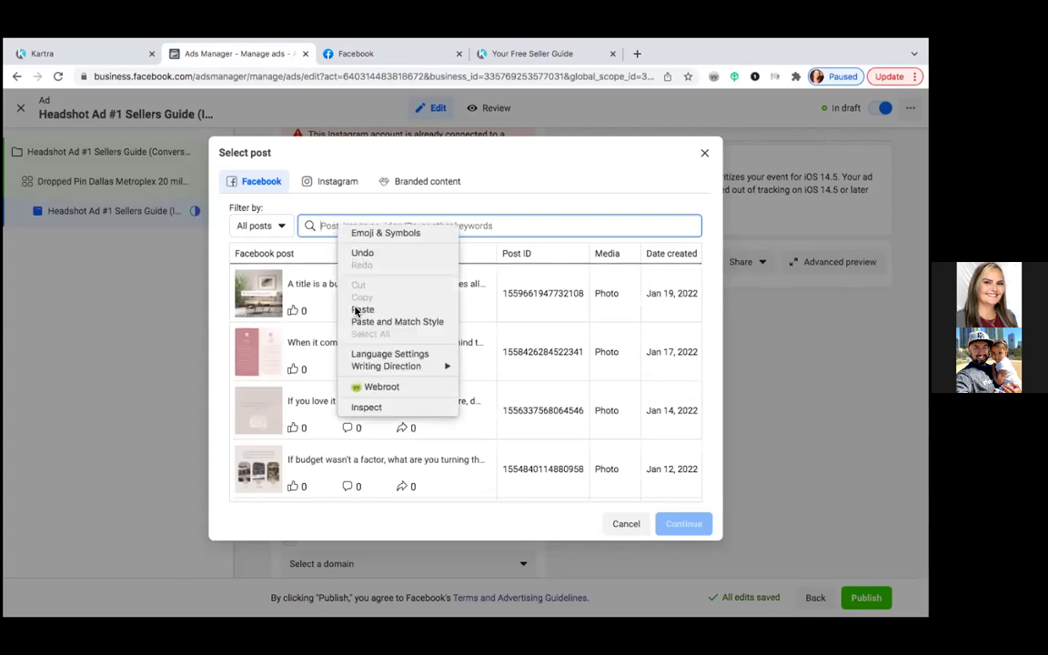
click(357, 309)
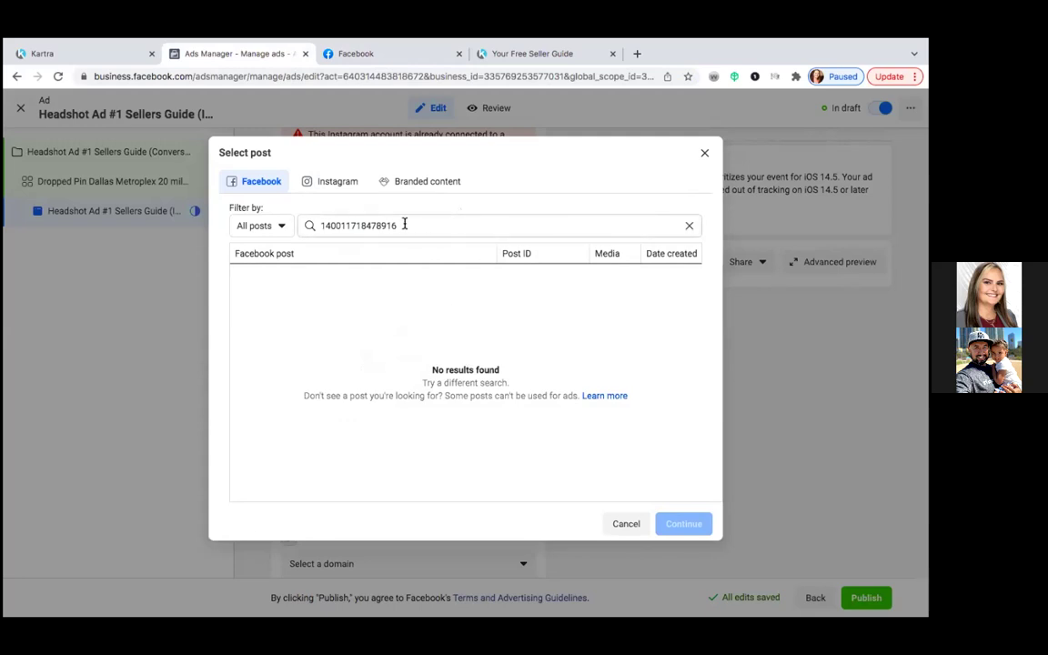
click(705, 154)
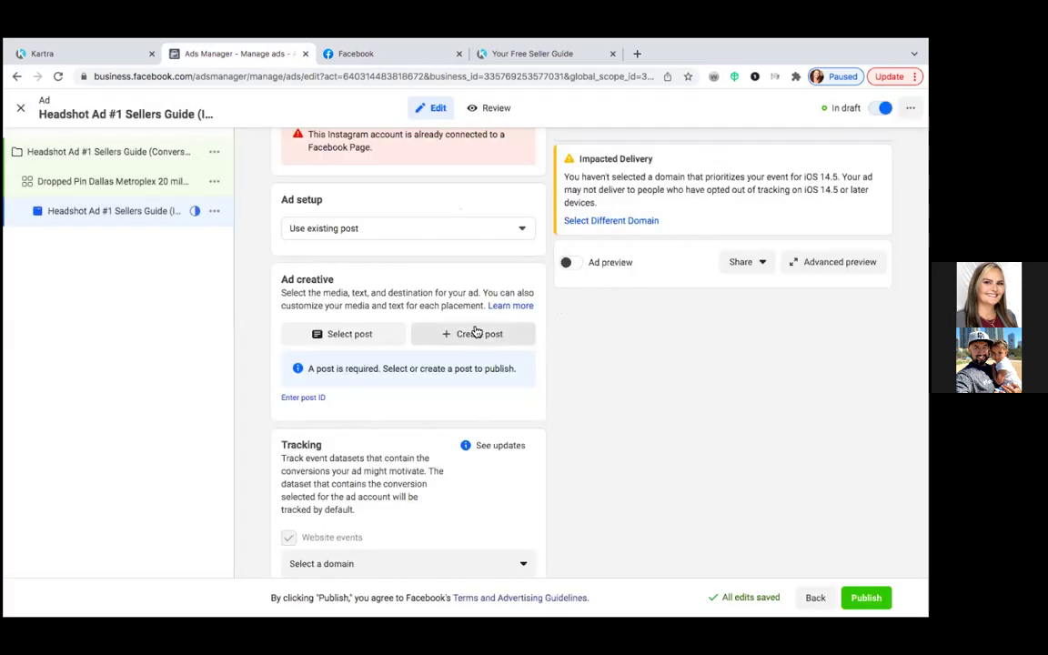
scroll(264, 303, up, 1)
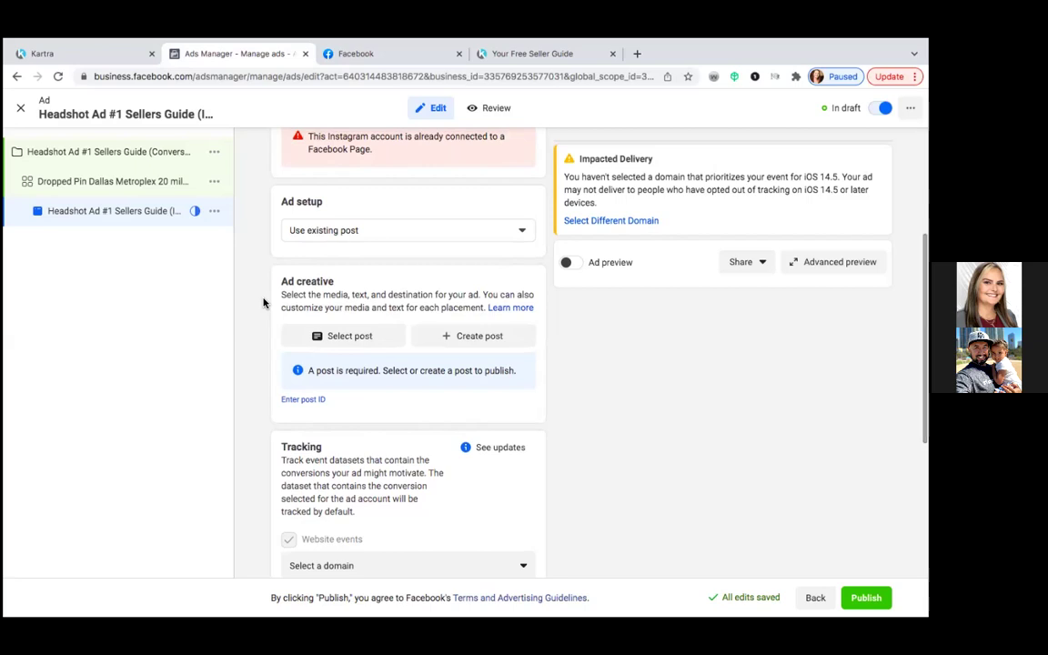
scroll(264, 303, up, 1)
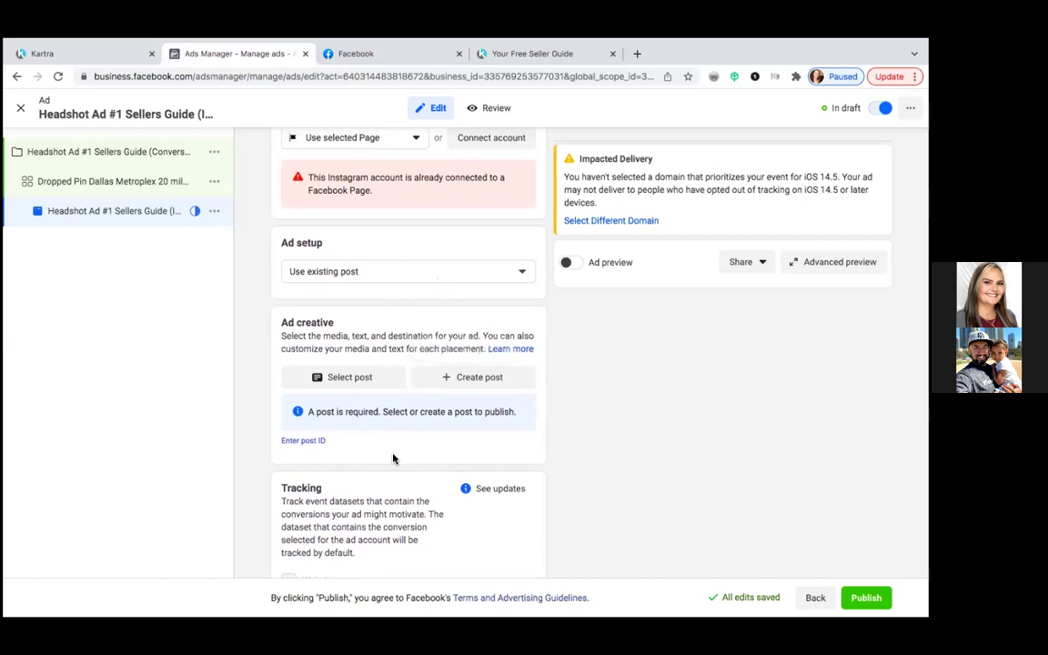
click(316, 440)
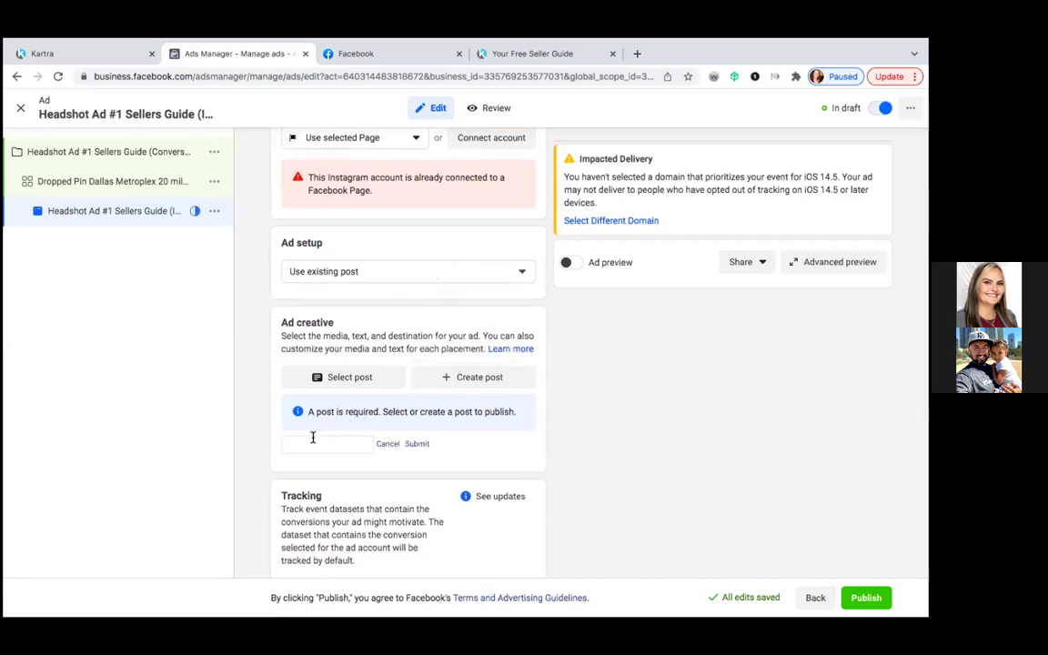
click(299, 443)
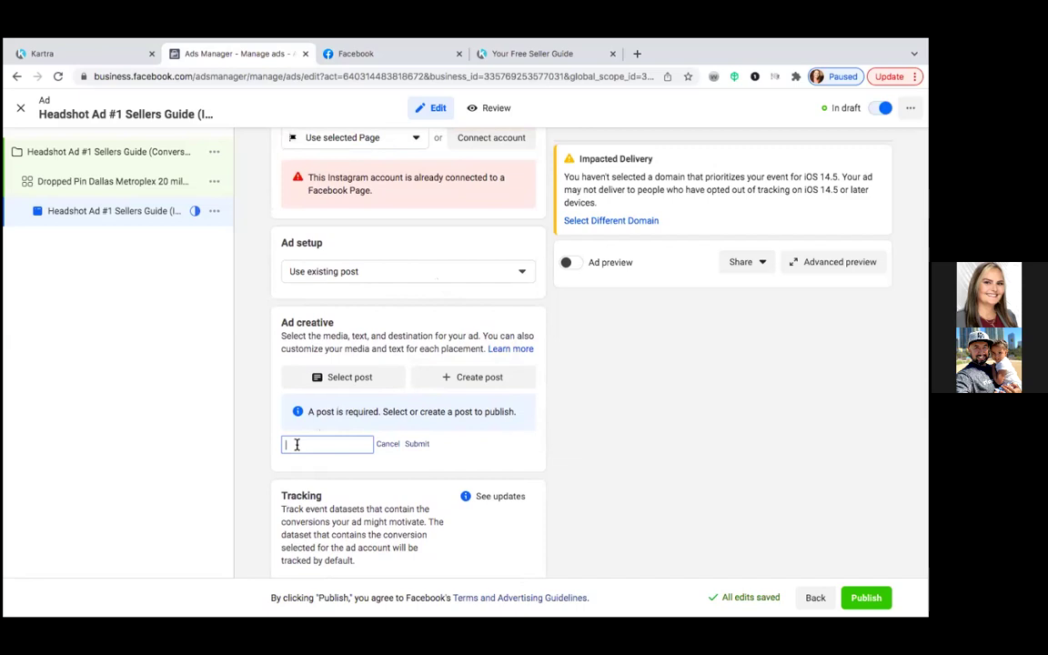
right_click(306, 443)
click(325, 506)
click(417, 443)
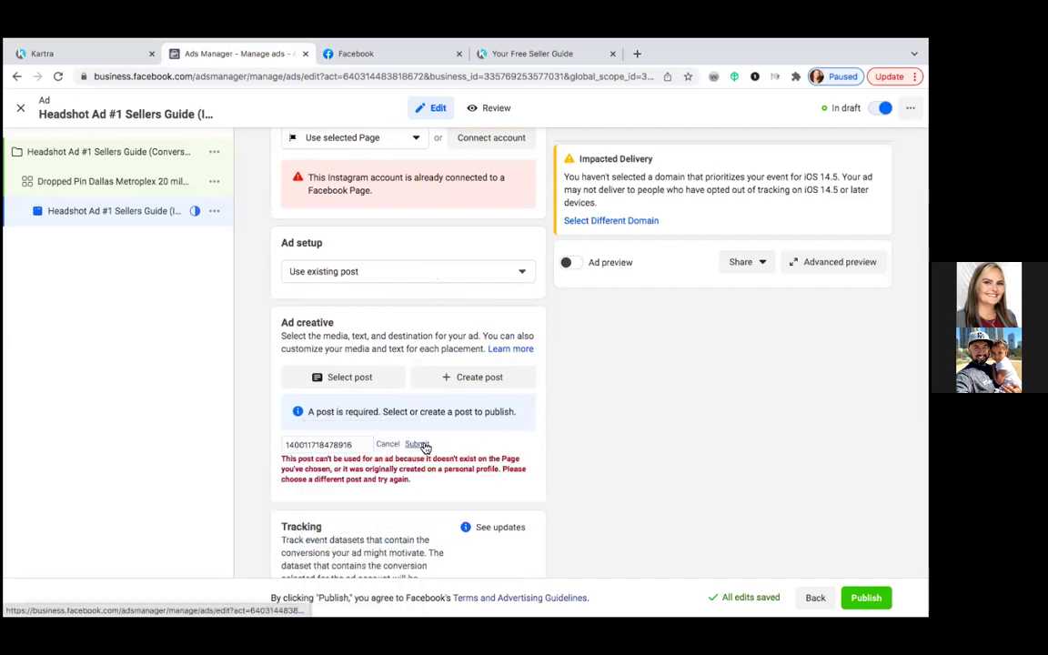
click(374, 57)
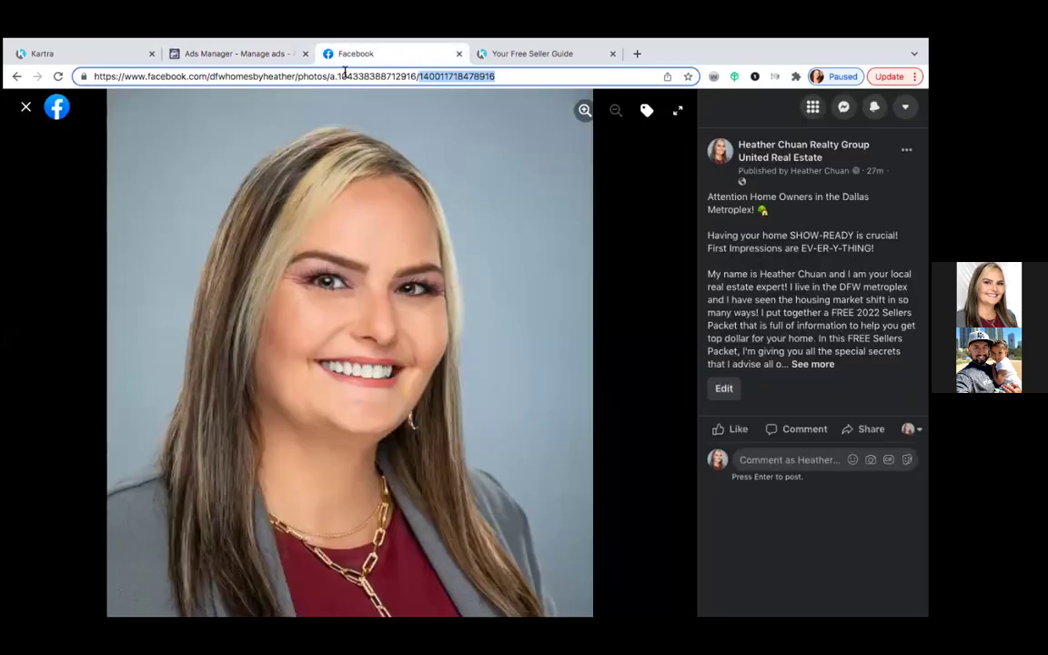
drag(337, 77, 407, 76)
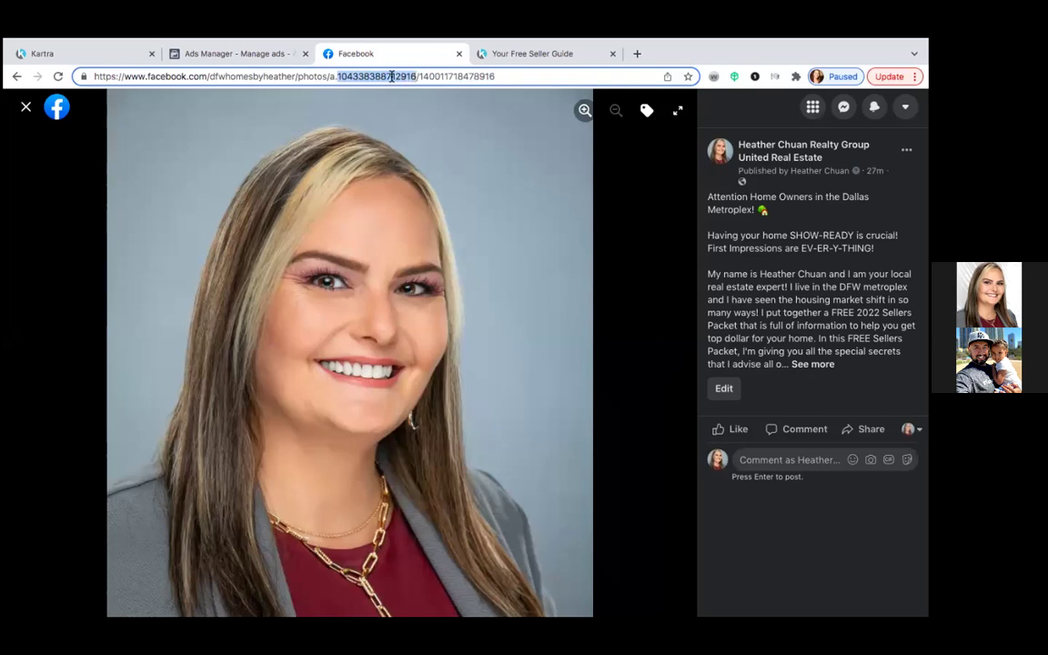
right_click(392, 77)
click(384, 151)
click(239, 55)
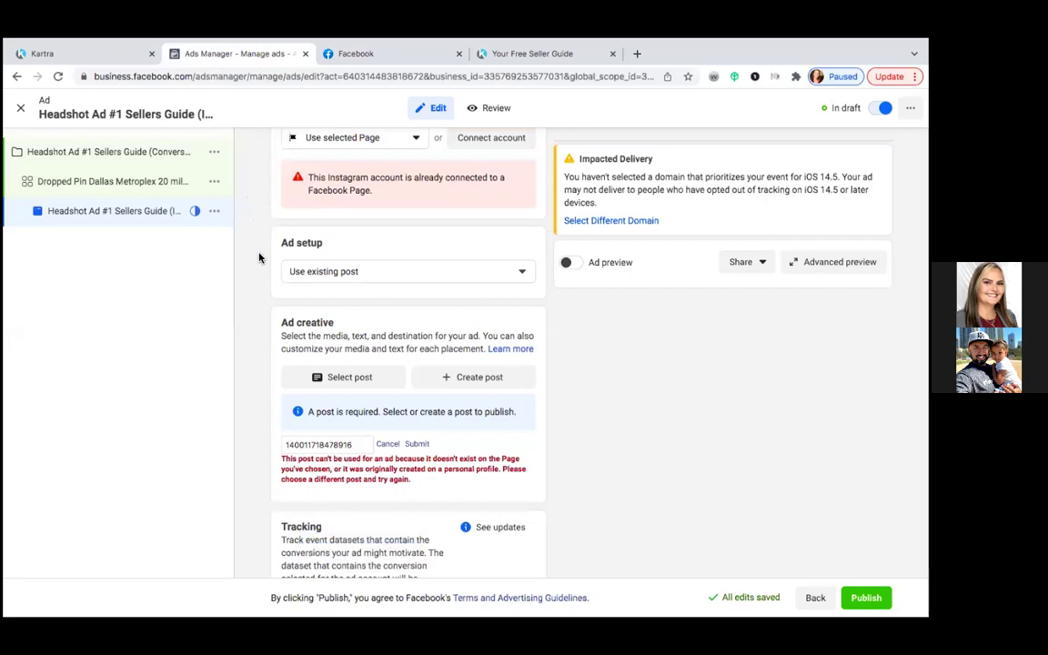
Change the ad's Facebook Page to the Realty Group United Real Estate Page
scroll(258, 257, up, 3)
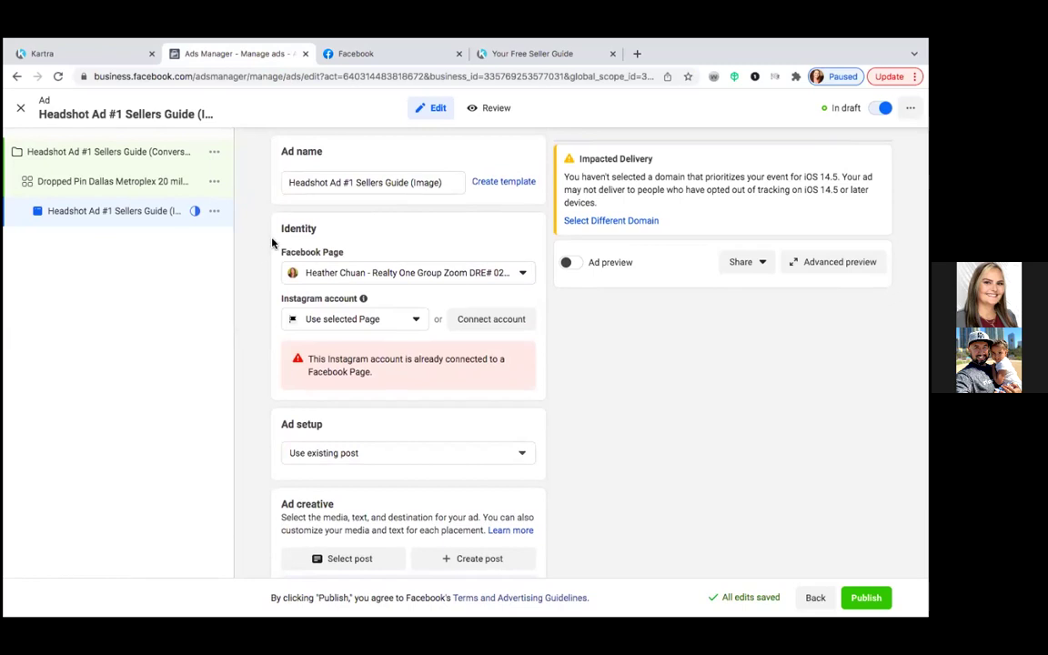
click(430, 281)
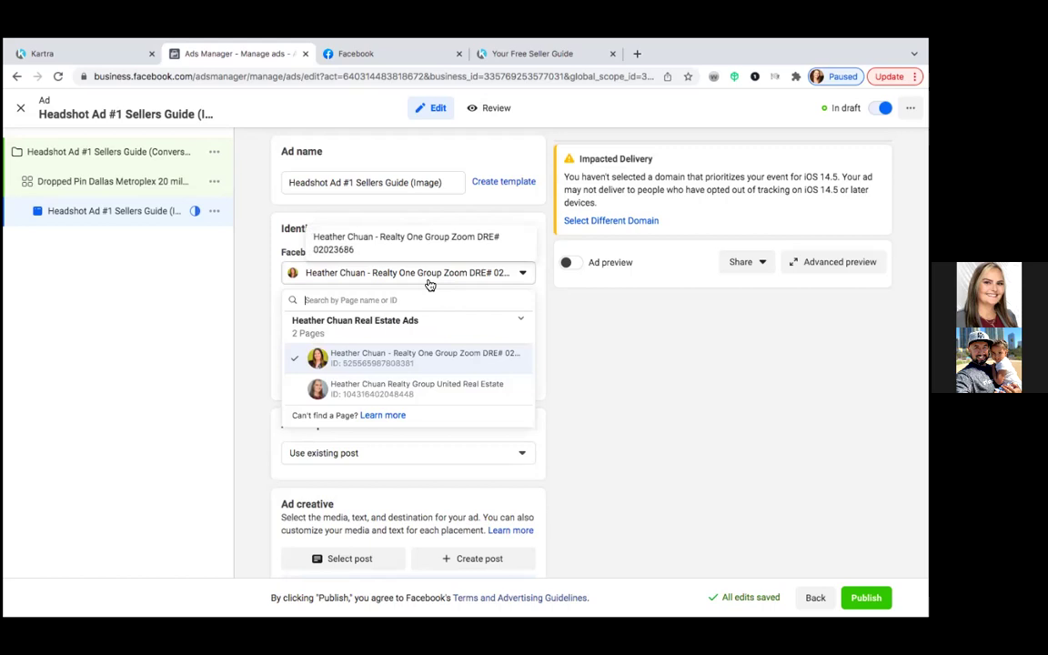
click(384, 387)
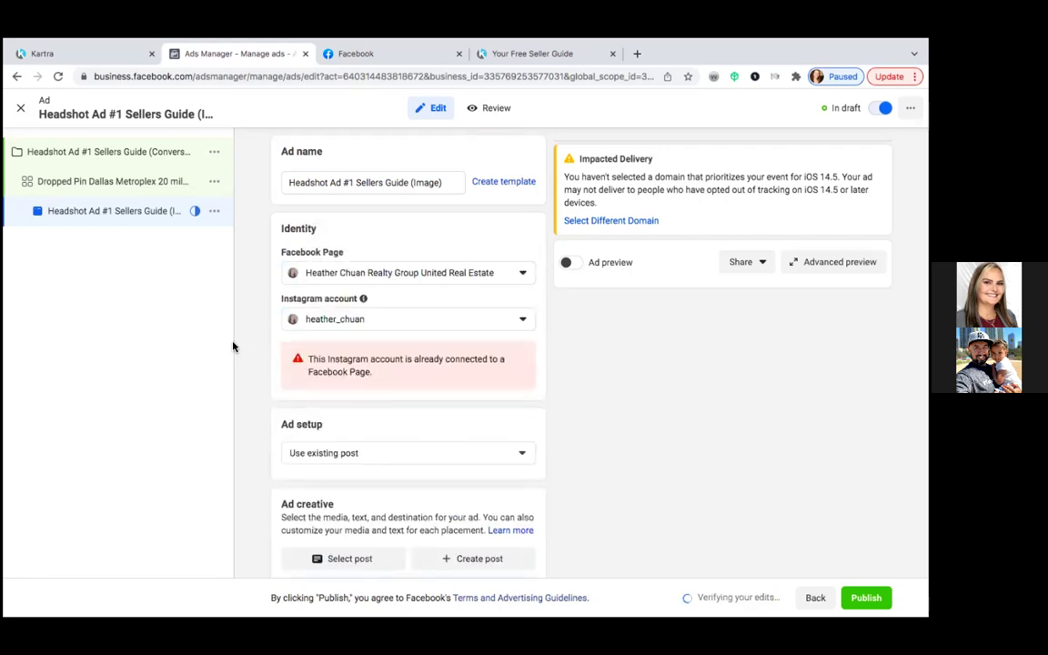
Select the existing "Attention Home Owners in the Dallas Metroplex!" headshot post as the ad creative and discard the leftover manual post ID entry
scroll(246, 372, down, 1)
scroll(246, 372, down, 3)
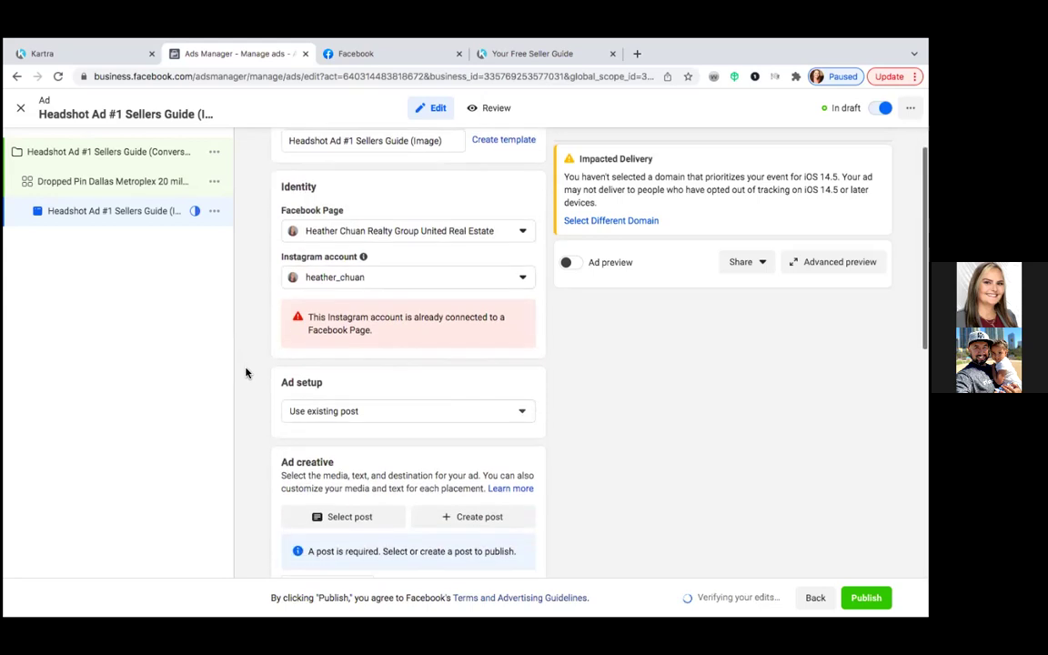
scroll(245, 372, down, 2)
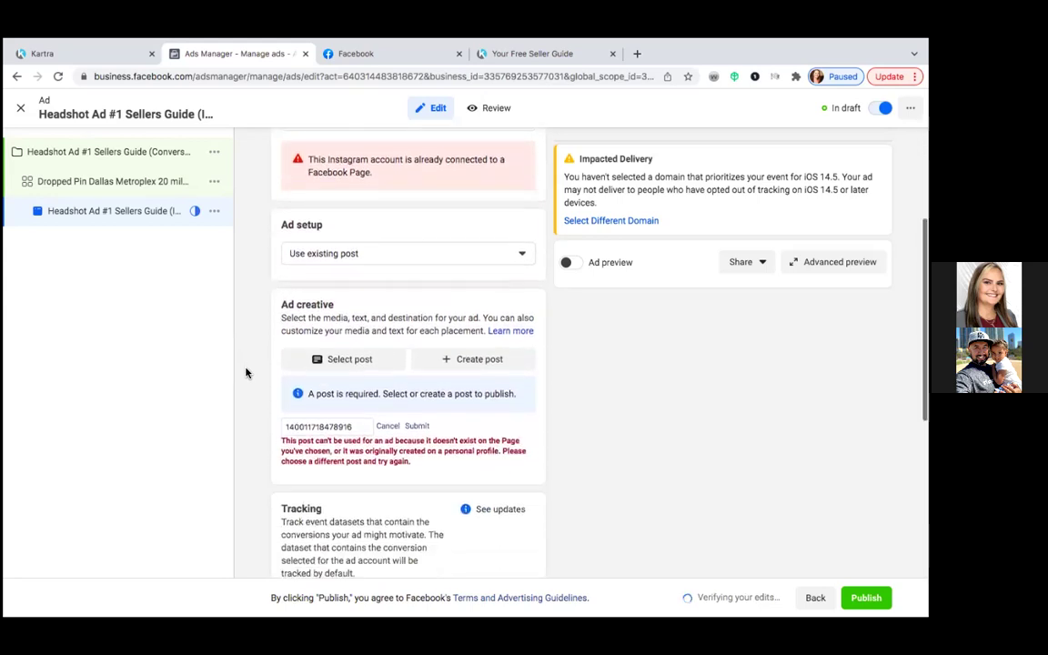
scroll(246, 373, down, 1)
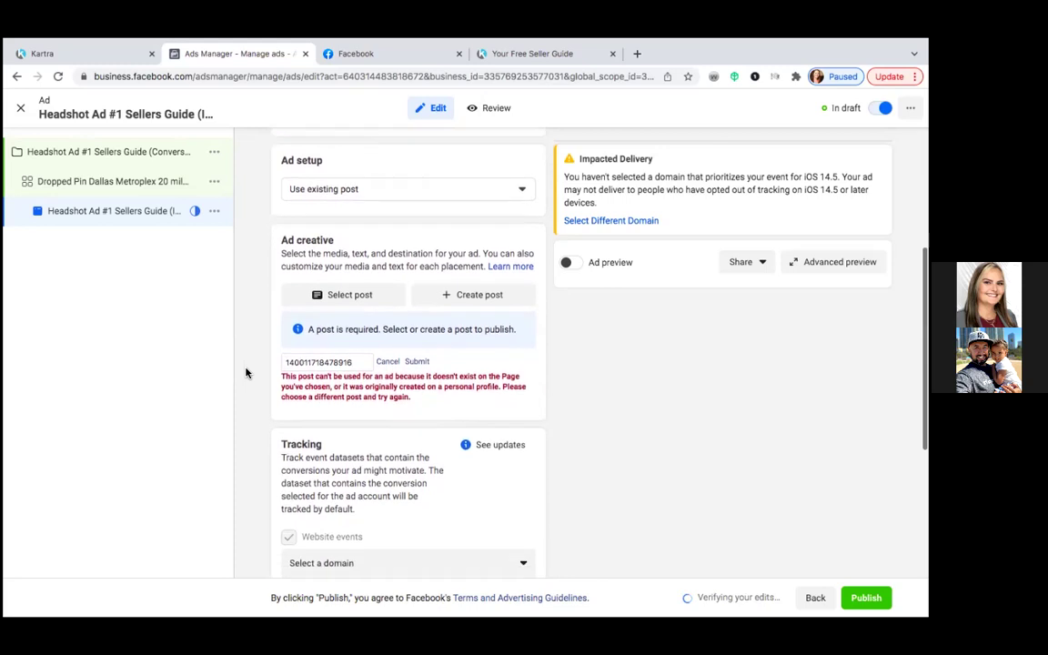
click(428, 187)
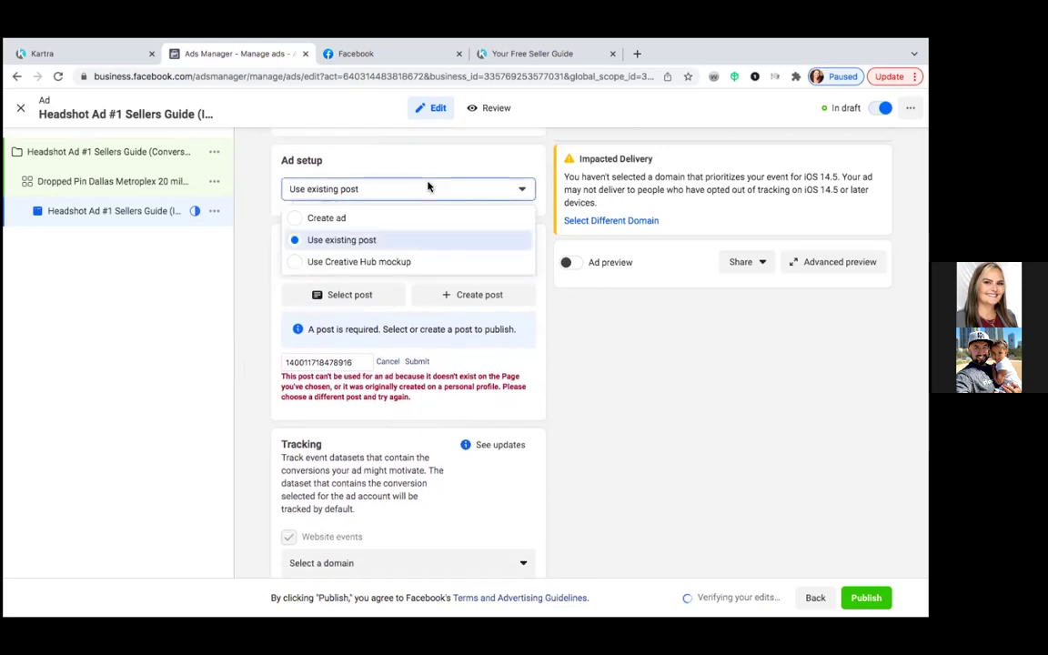
click(421, 238)
click(369, 296)
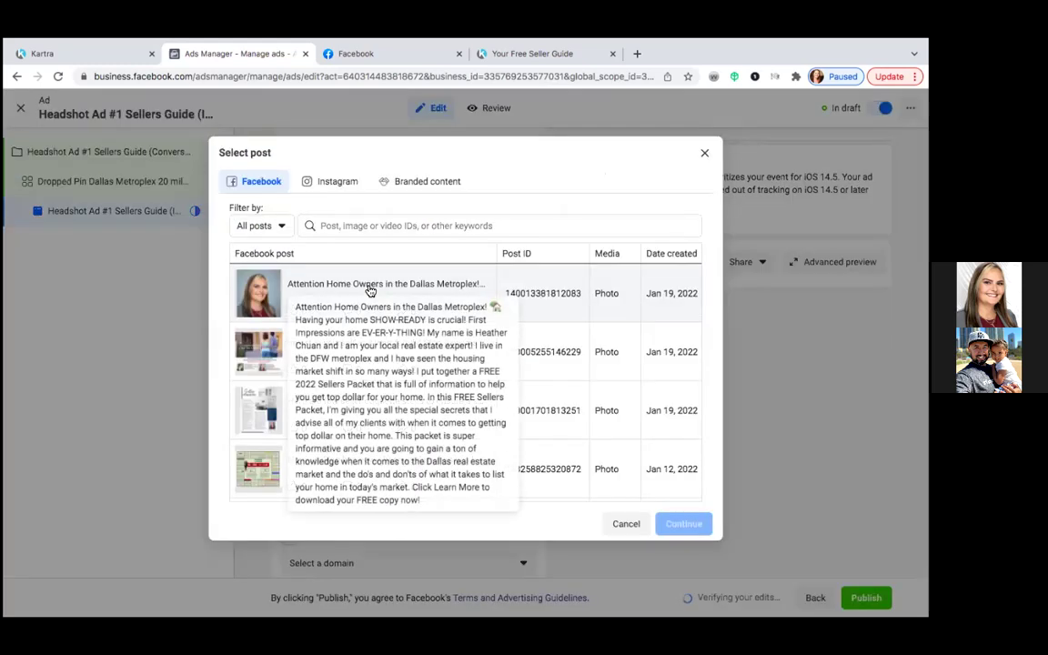
click(402, 282)
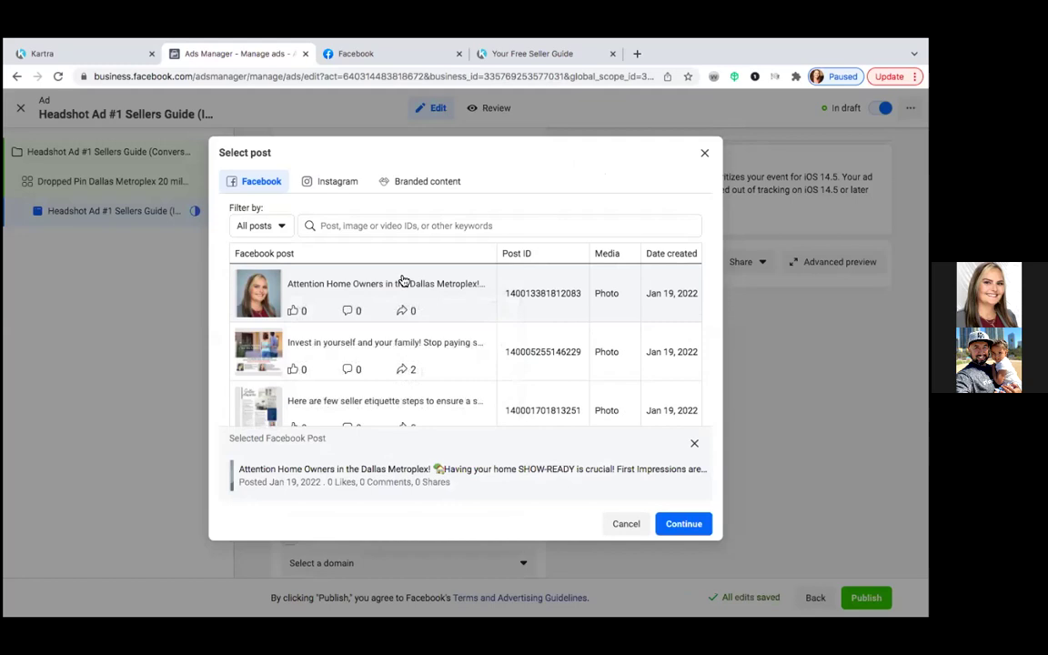
click(688, 528)
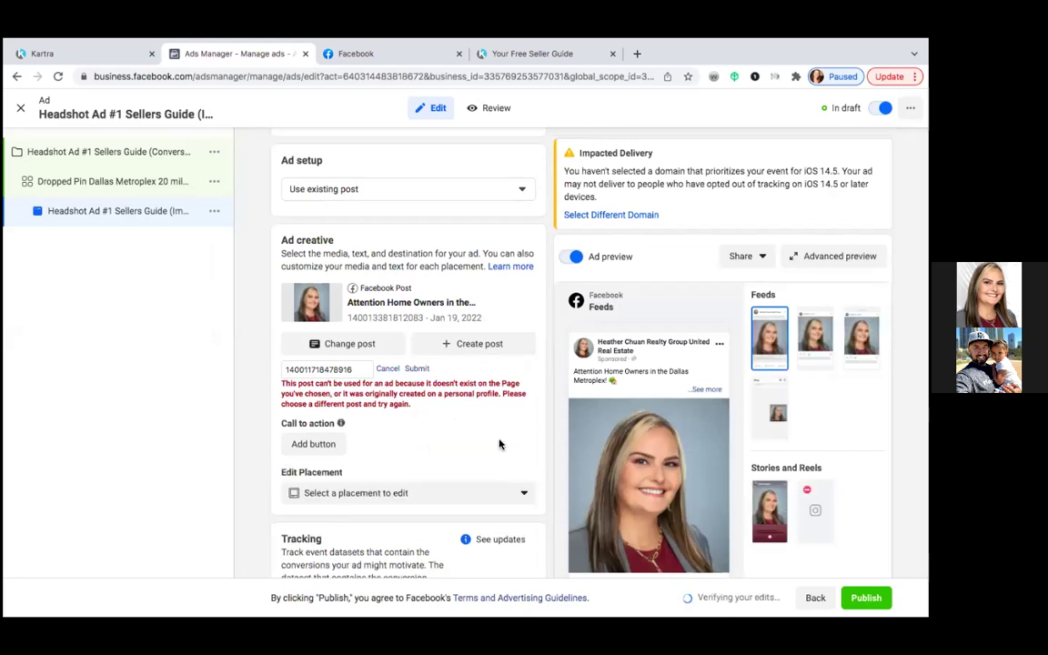
scroll(499, 444, down, 1)
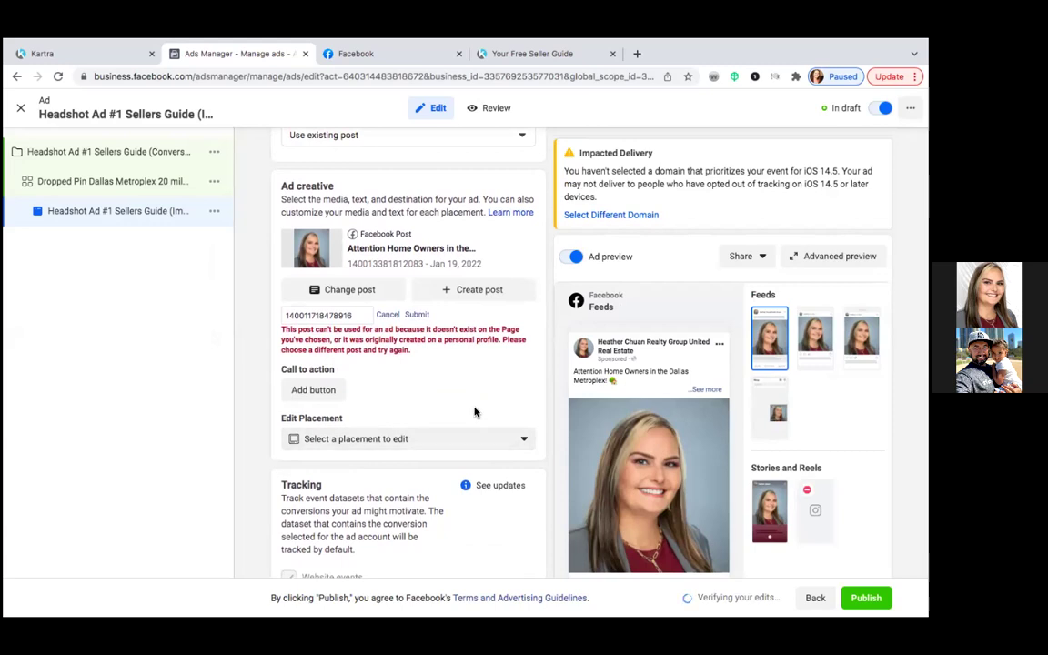
click(387, 315)
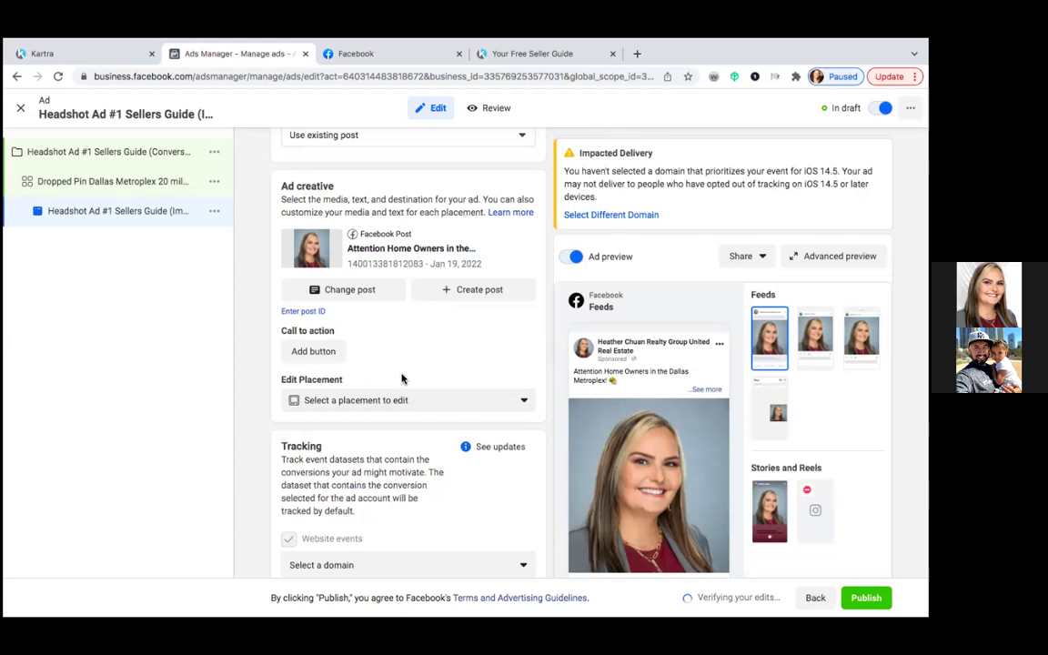
click(312, 352)
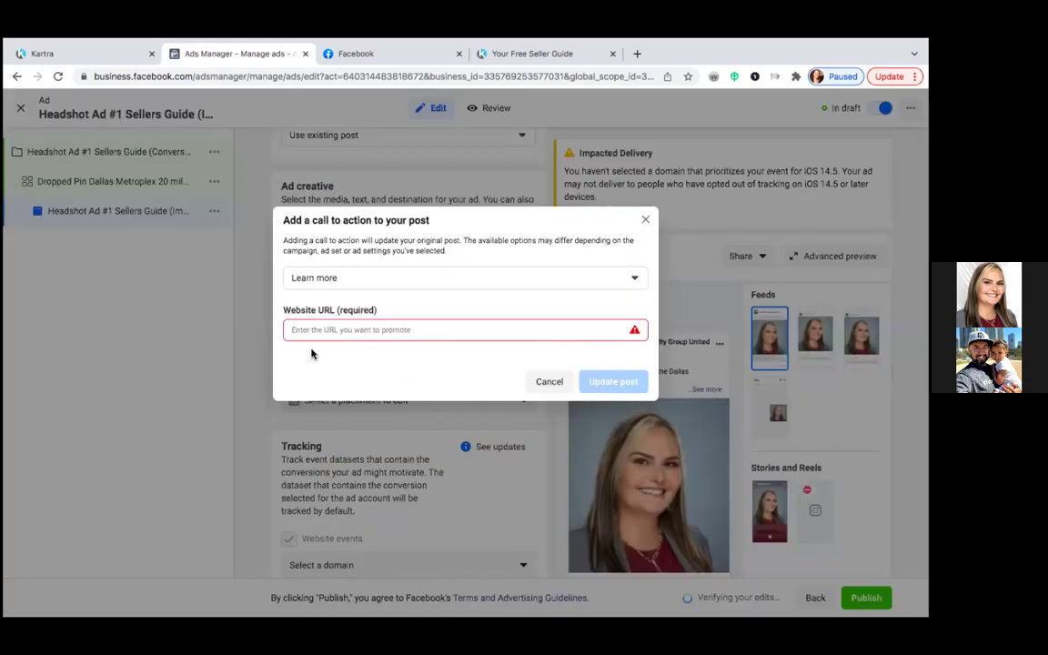
click(397, 281)
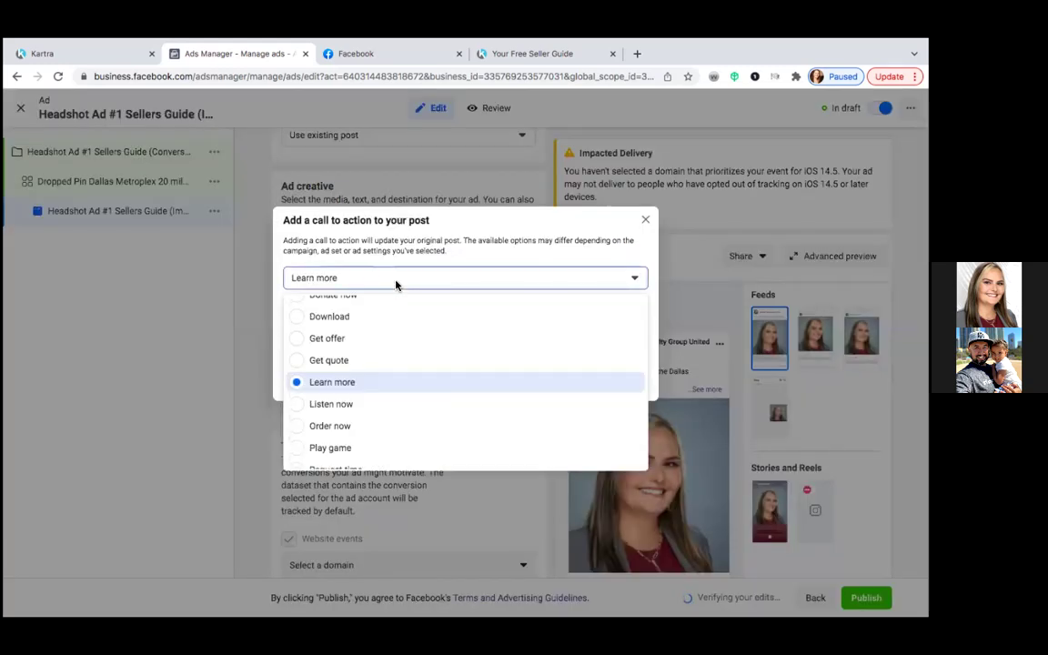
click(294, 382)
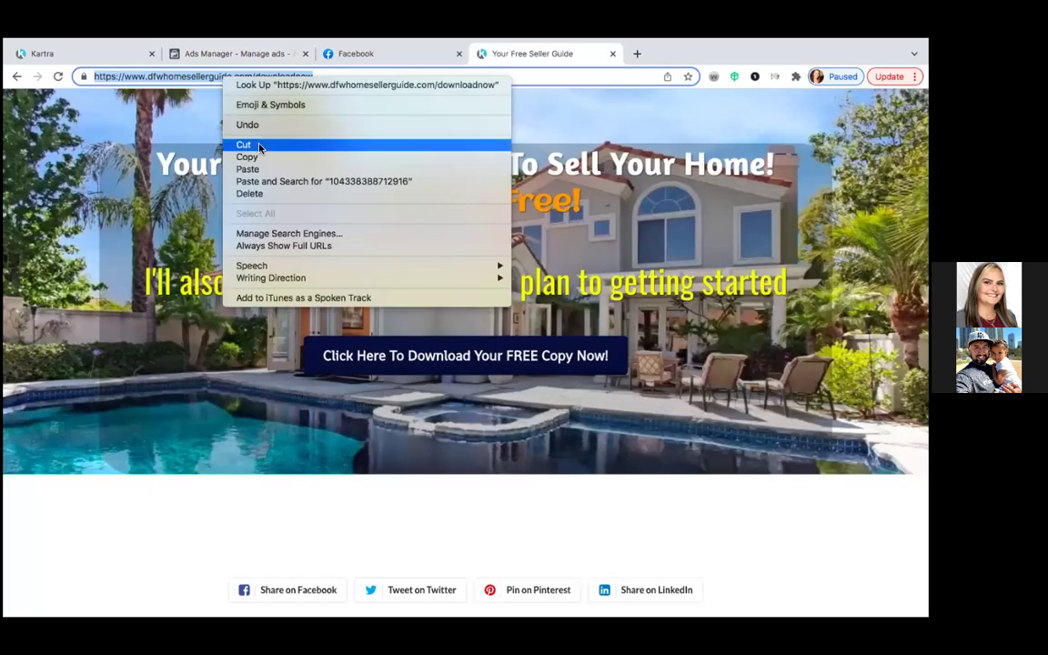
click(247, 152)
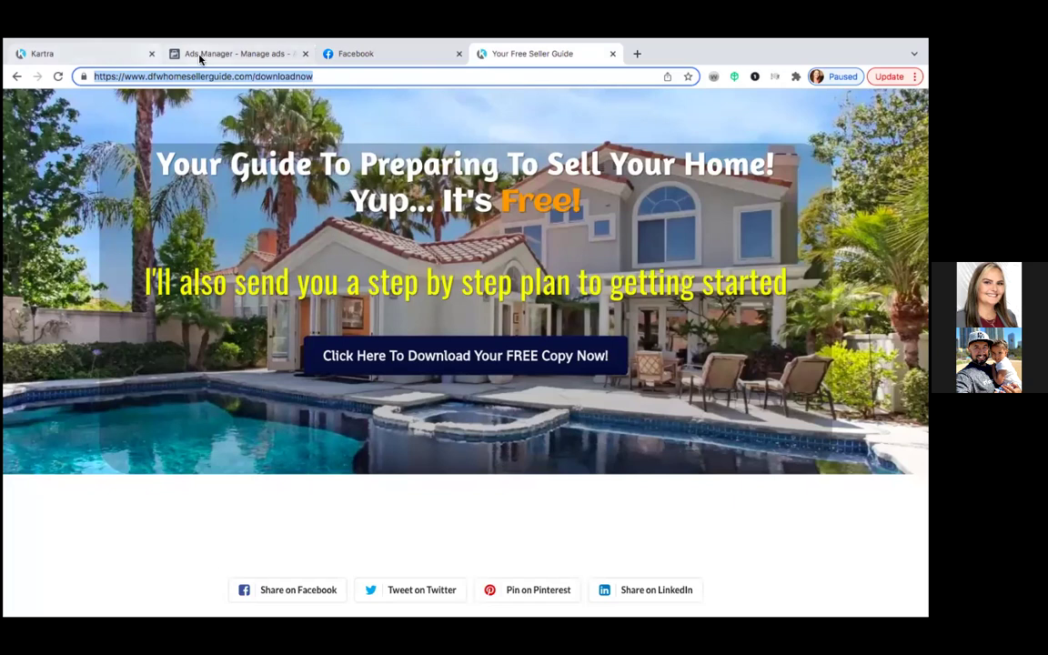
click(201, 56)
click(316, 330)
right_click(319, 331)
click(342, 412)
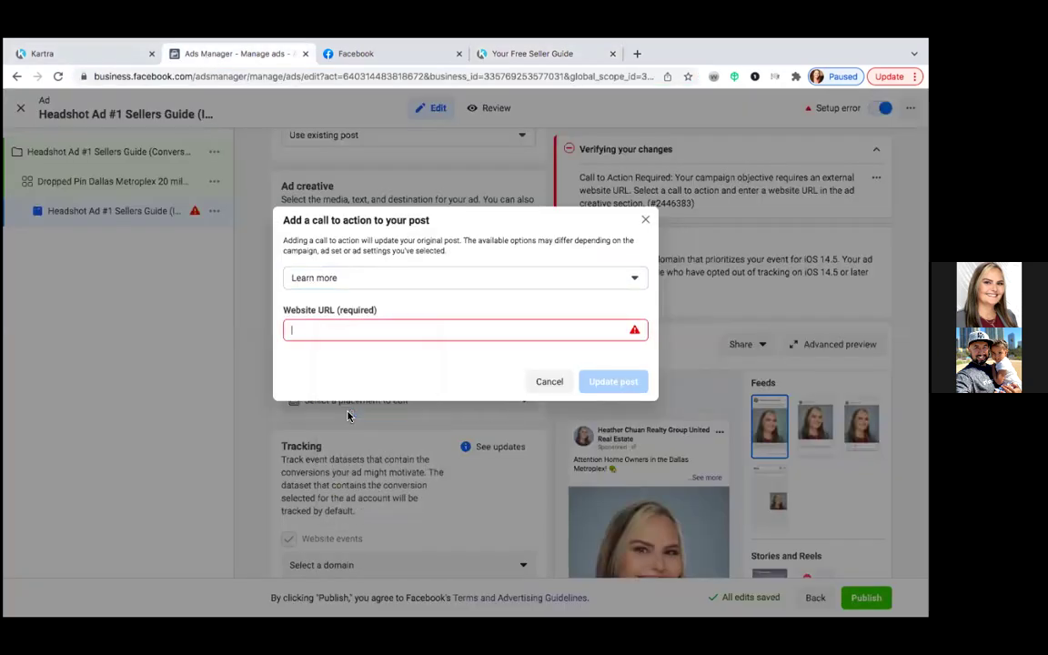
click(605, 382)
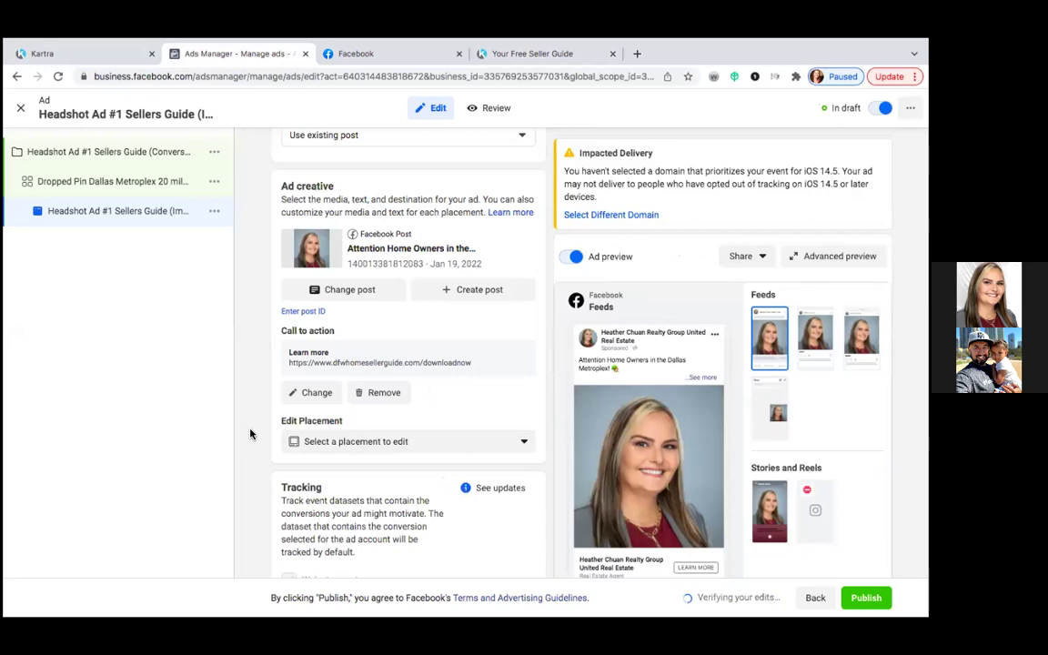
Review the ad's call to action, tracking settings and available placements for editing
scroll(250, 434, down, 2)
scroll(250, 435, down, 1)
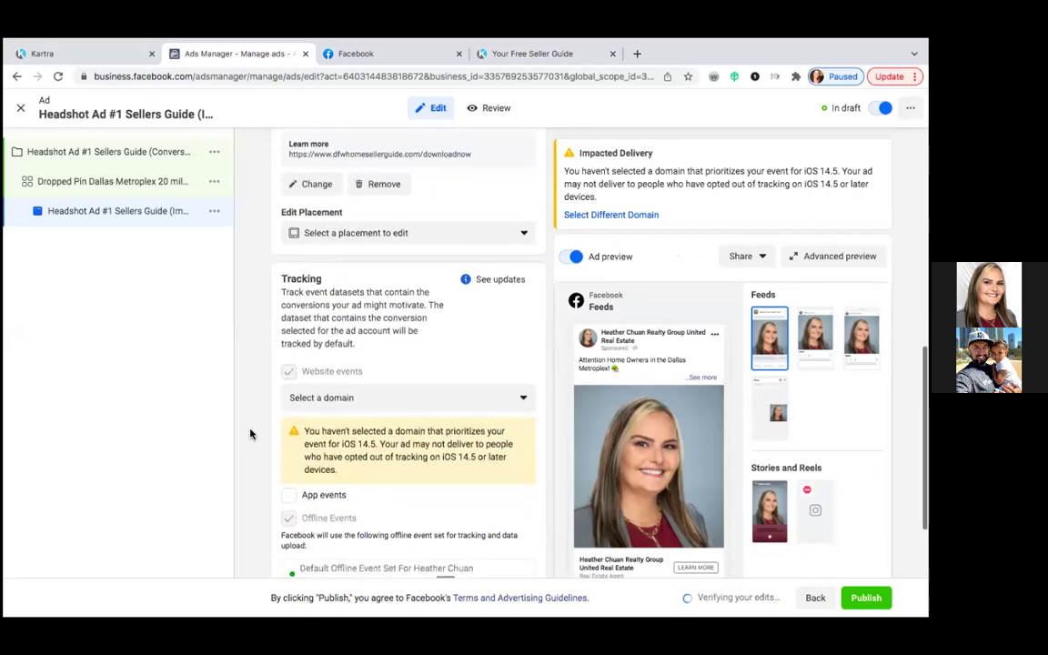
scroll(251, 434, down, 2)
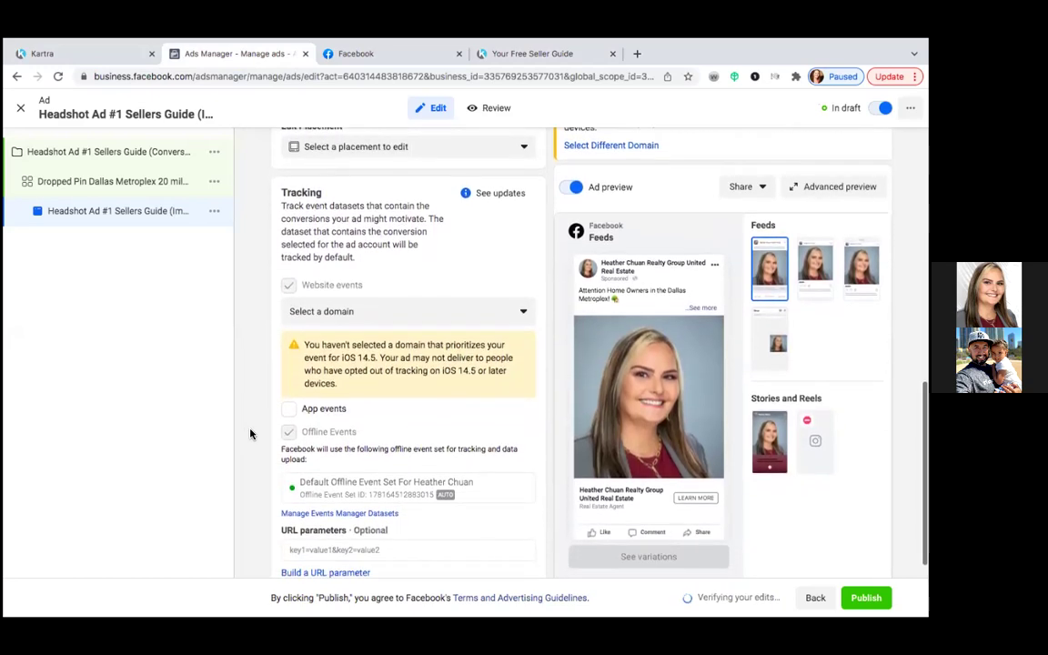
scroll(251, 434, up, 3)
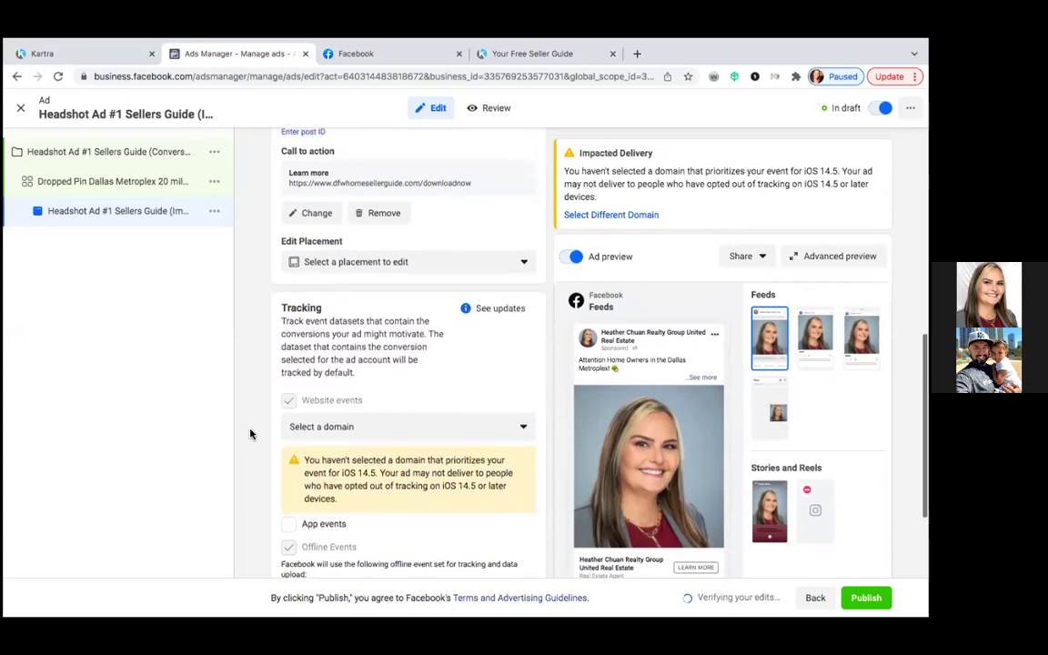
scroll(251, 434, up, 2)
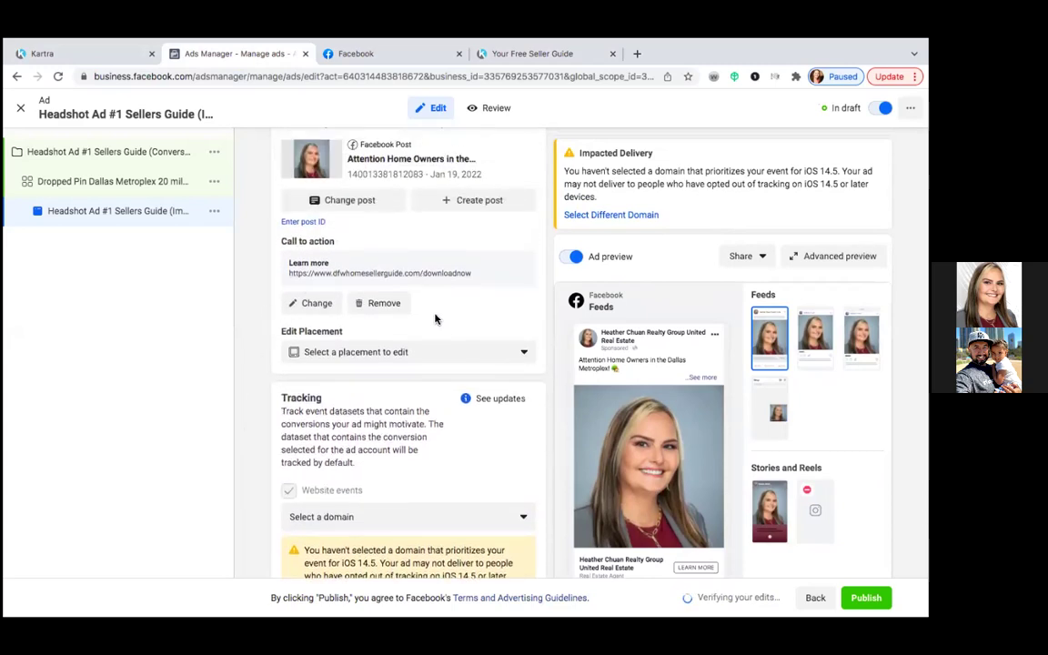
scroll(435, 319, down, 2)
click(401, 292)
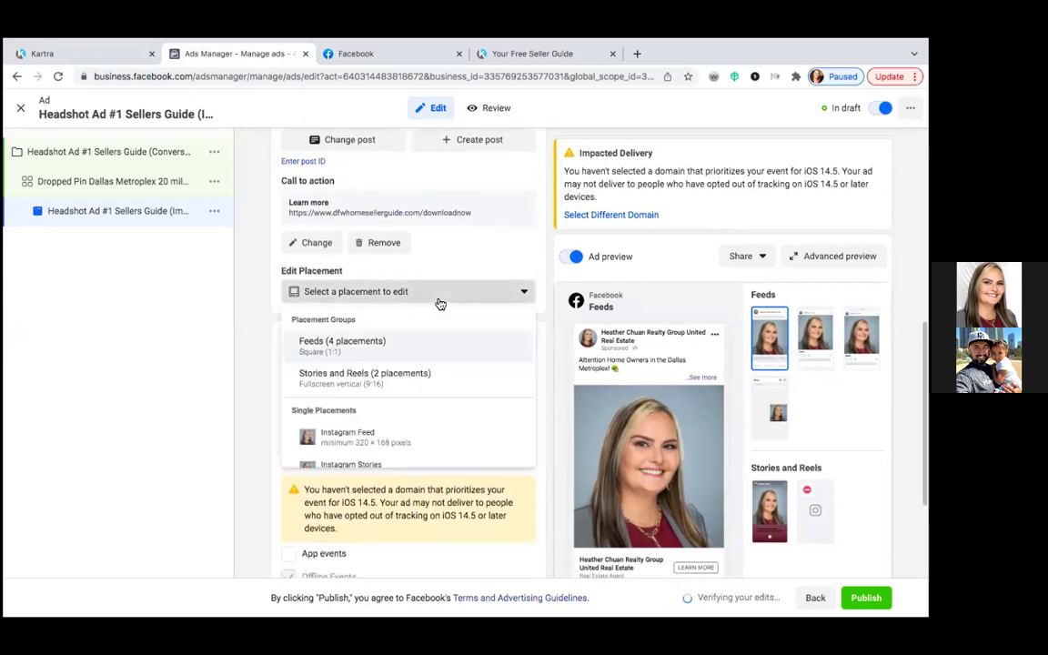
click(265, 324)
Set the ad's website event tracking to the dfwhomesellerguide.com domain and submit the ad for publishing
scroll(267, 326, down, 3)
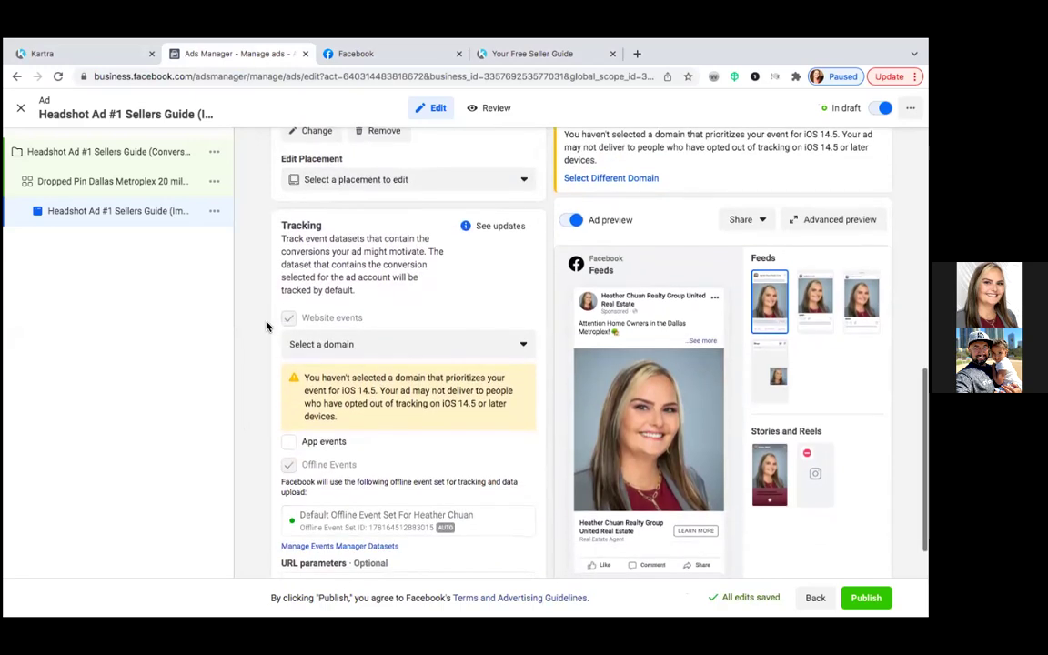
scroll(267, 326, down, 1)
scroll(267, 325, down, 1)
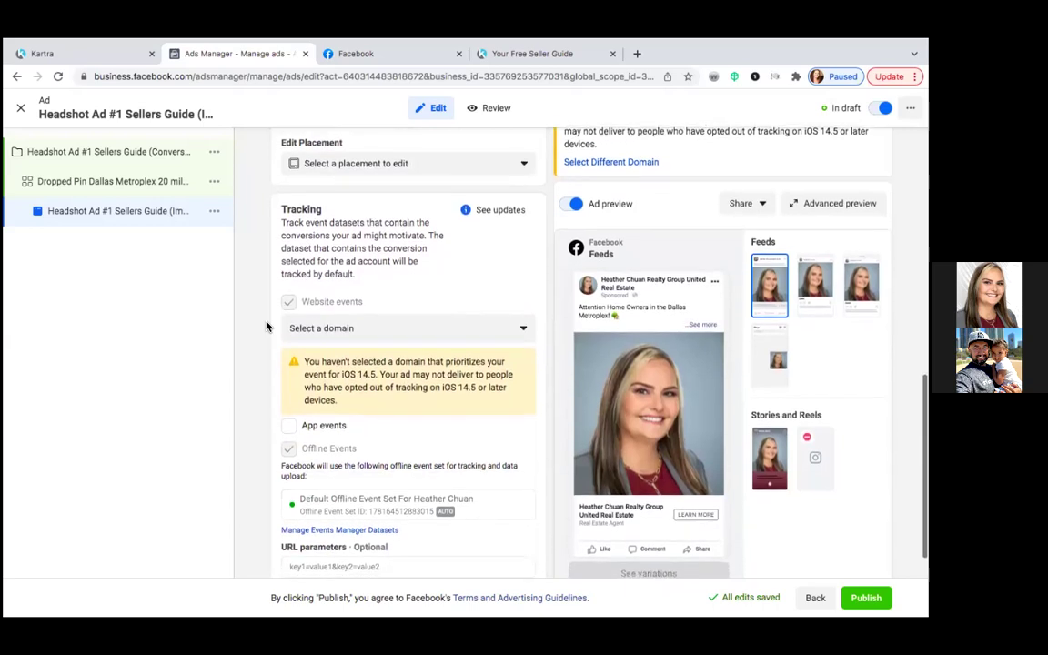
click(370, 332)
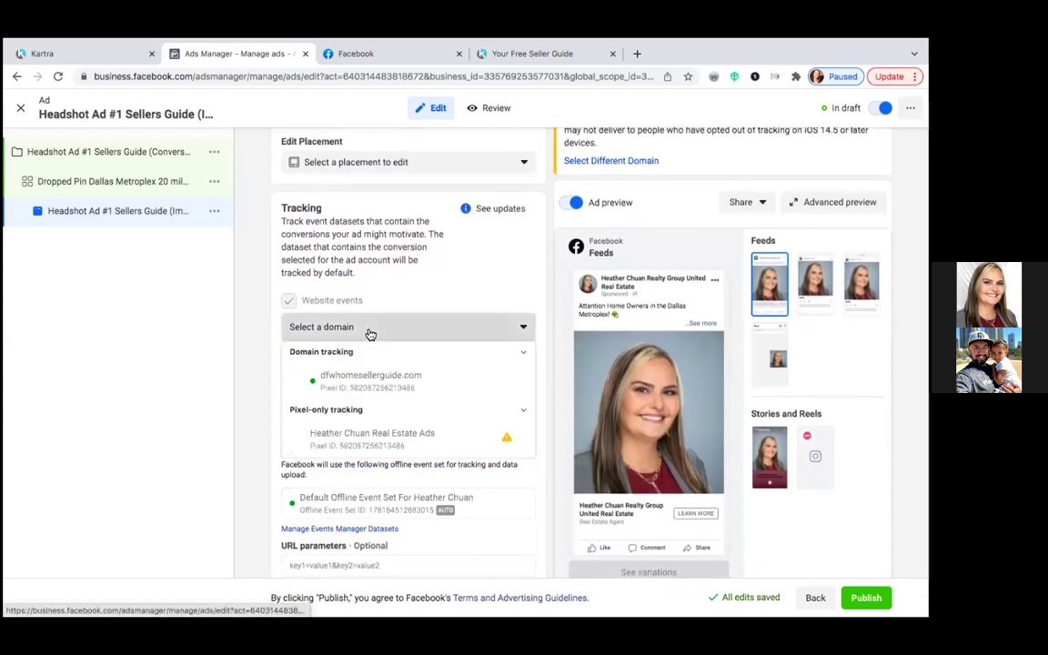
click(384, 383)
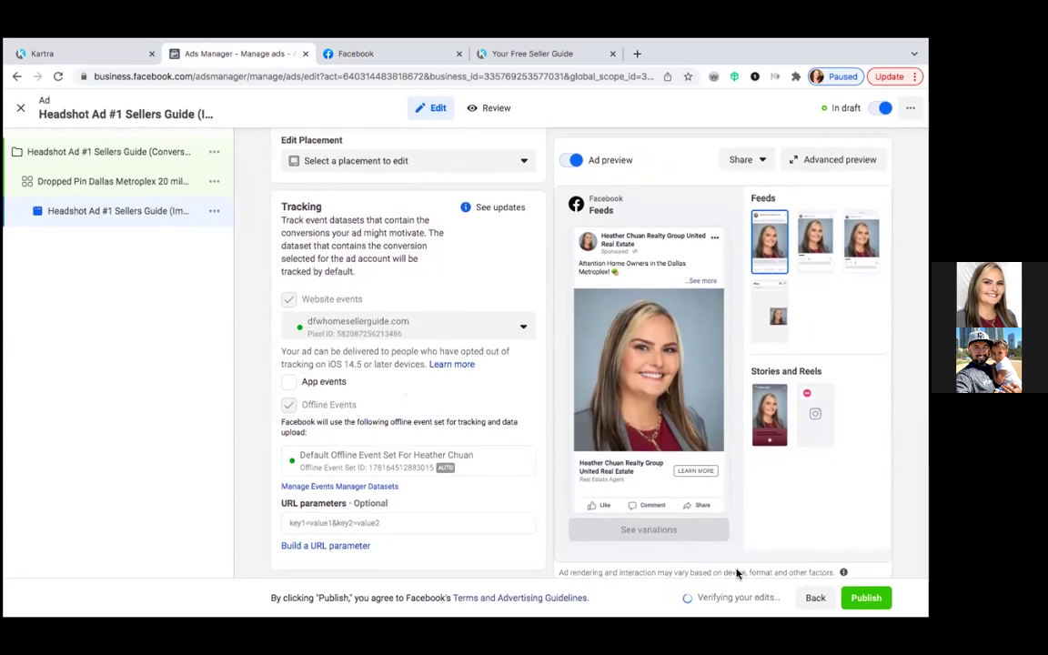
click(866, 598)
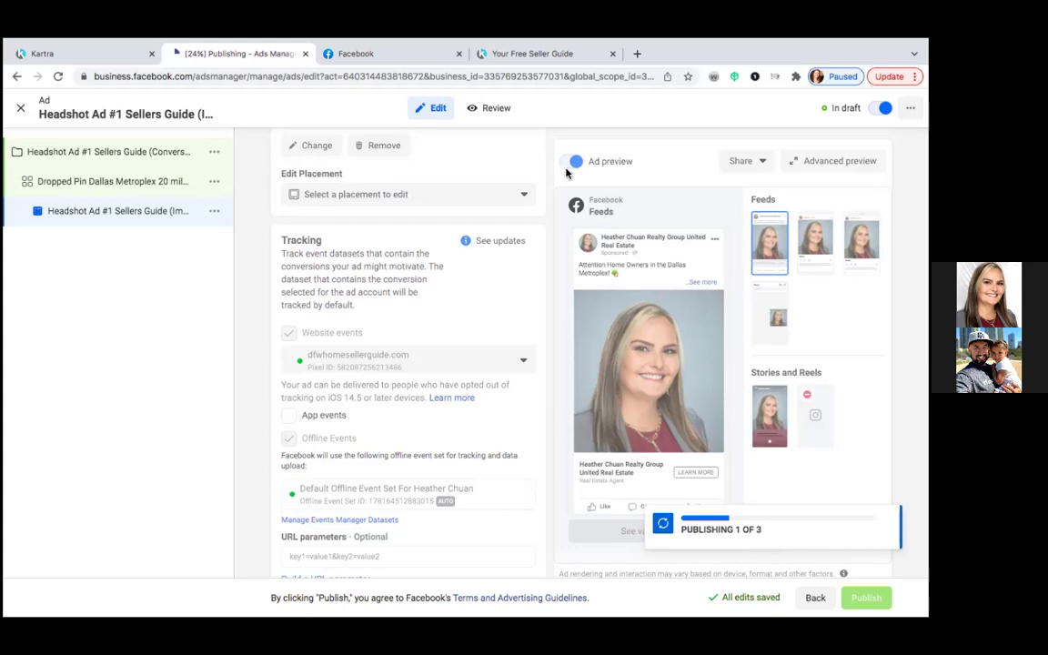
Open Ads Manager in a new browser tab, publish the drafted campaign, ad set and ad from there, and dismiss the notification
click(637, 55)
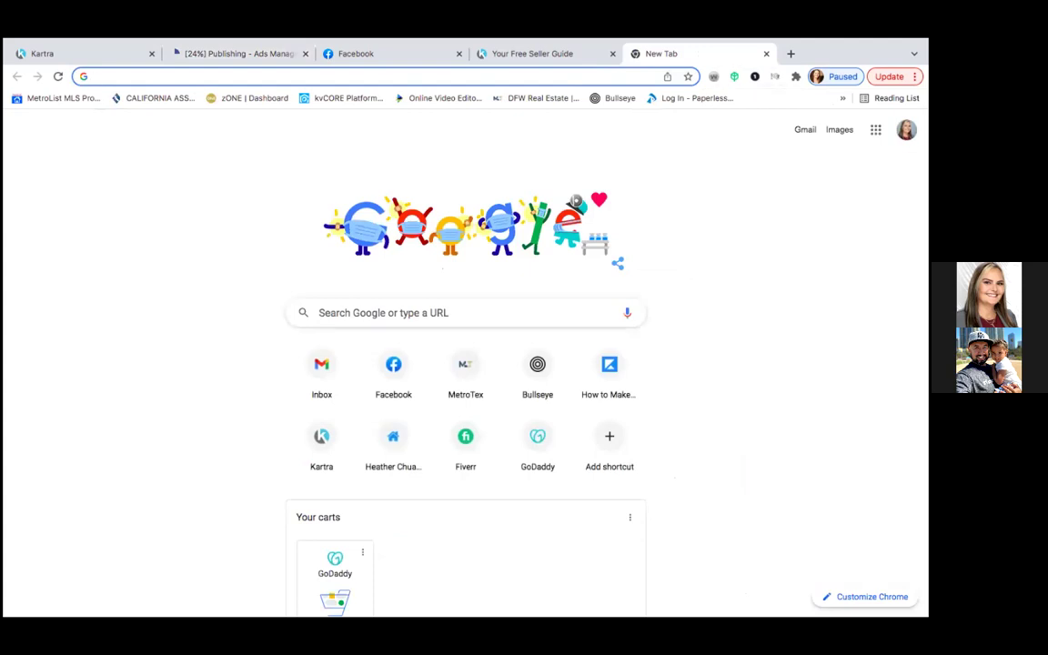
click(842, 98)
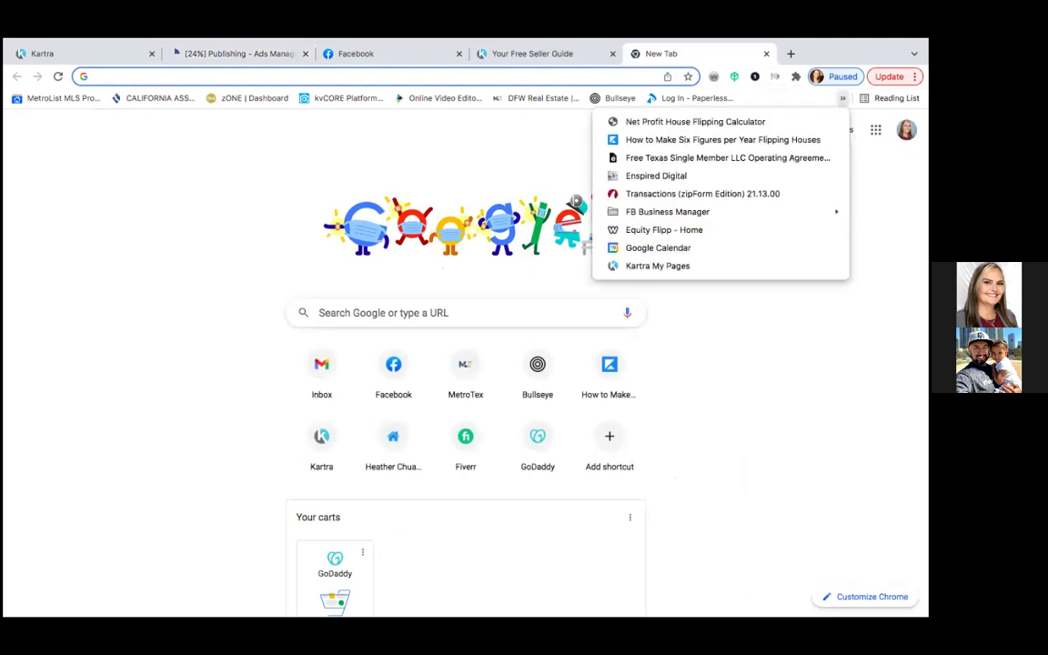
mouse_move(674, 216)
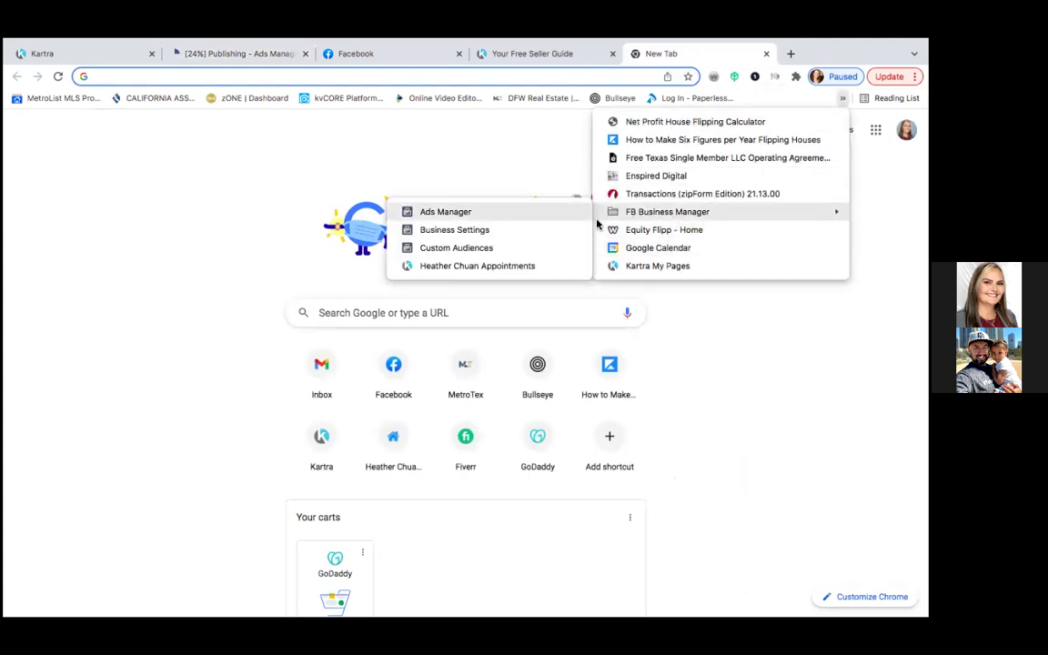
click(501, 215)
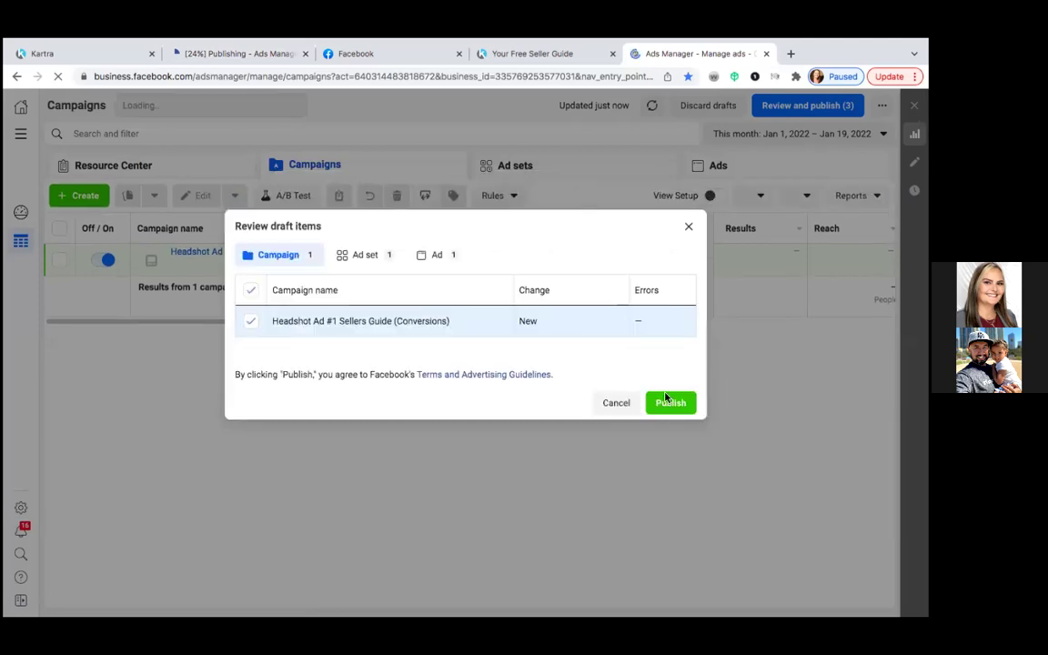
click(671, 402)
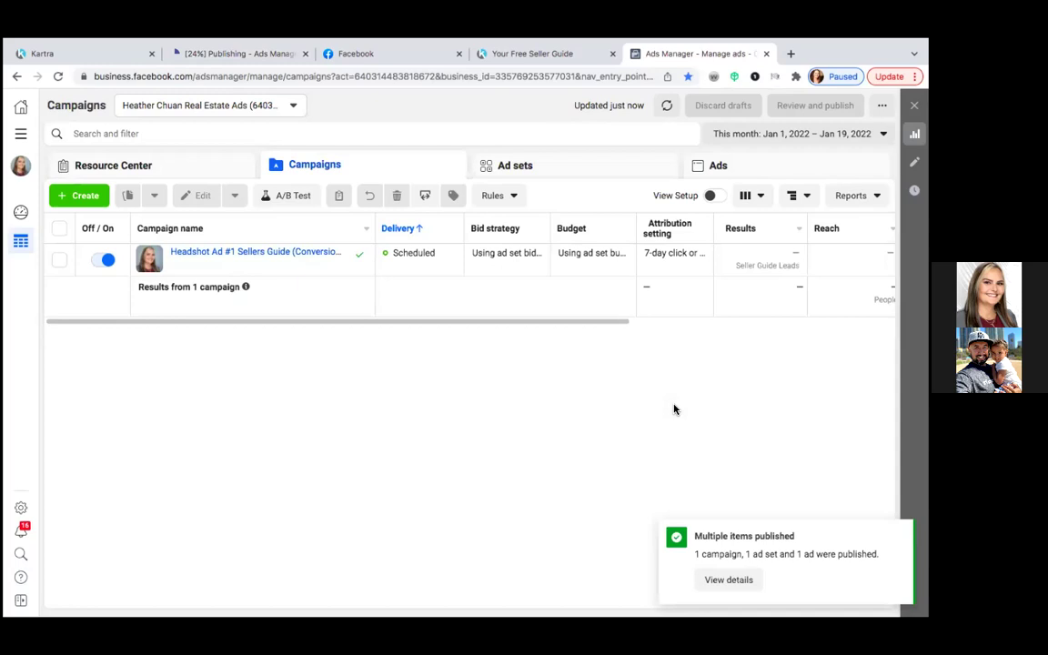
mouse_move(706, 533)
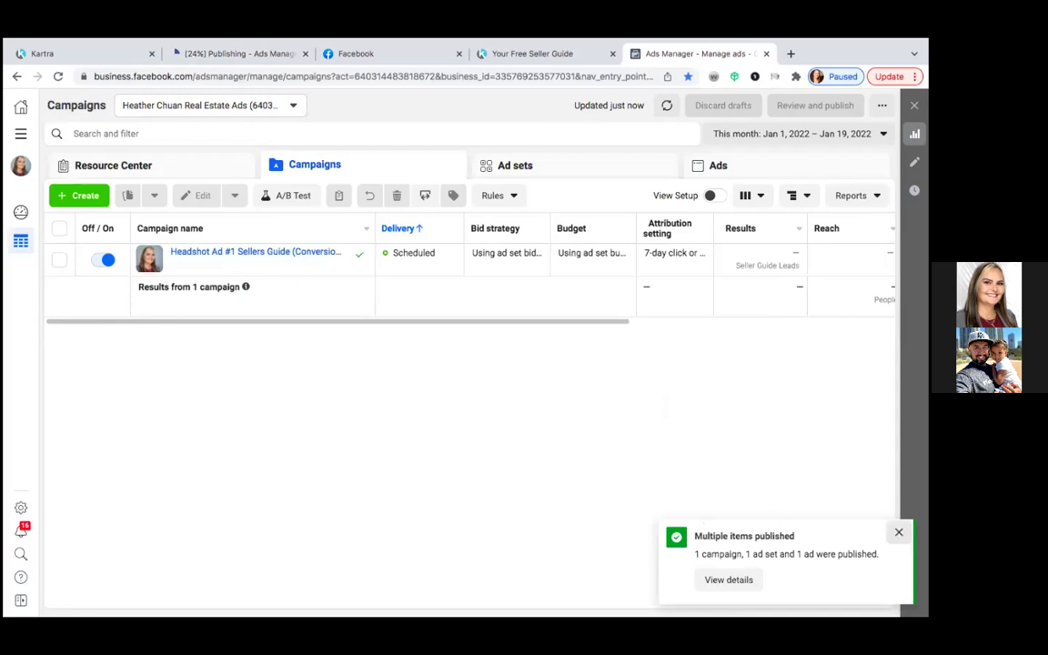
click(898, 532)
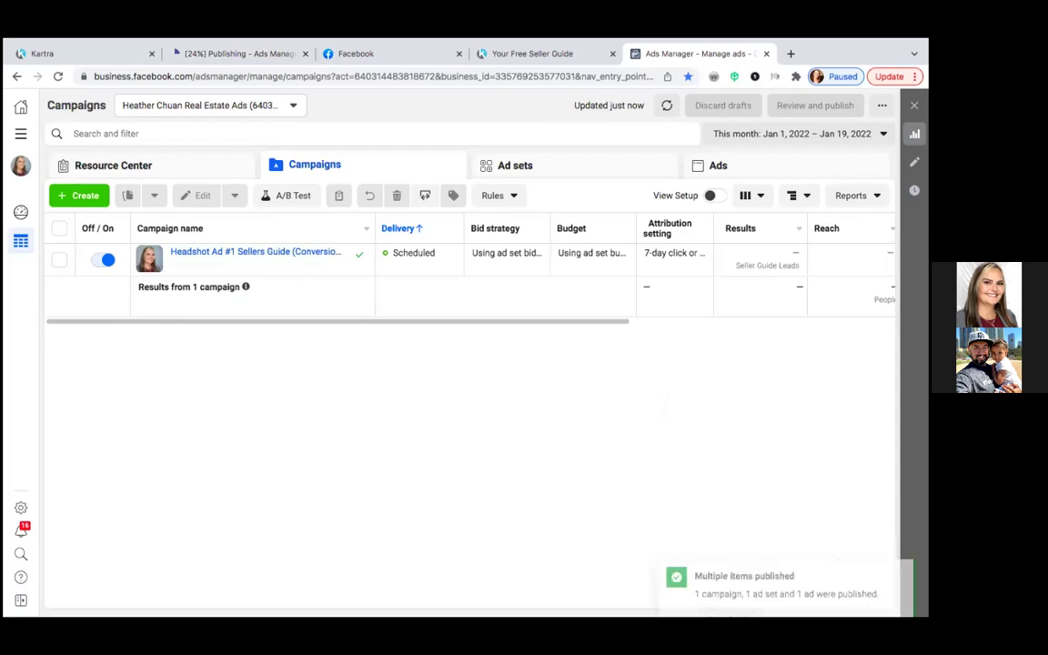
Close the stalled ad publishing tab, leaving the page despite any unsaved changes
click(305, 53)
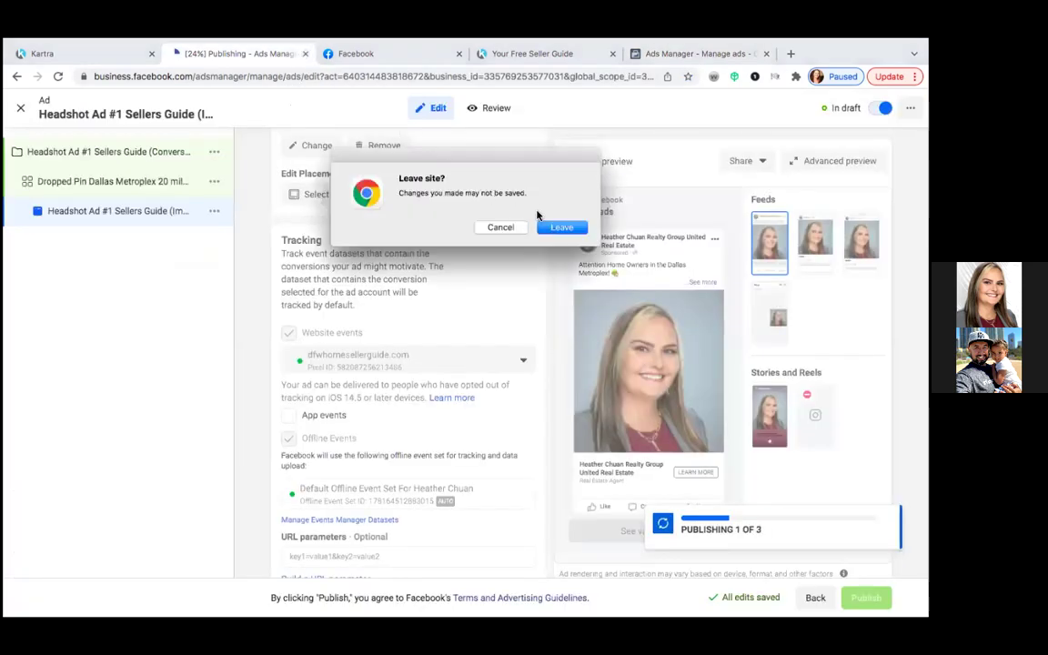
click(561, 227)
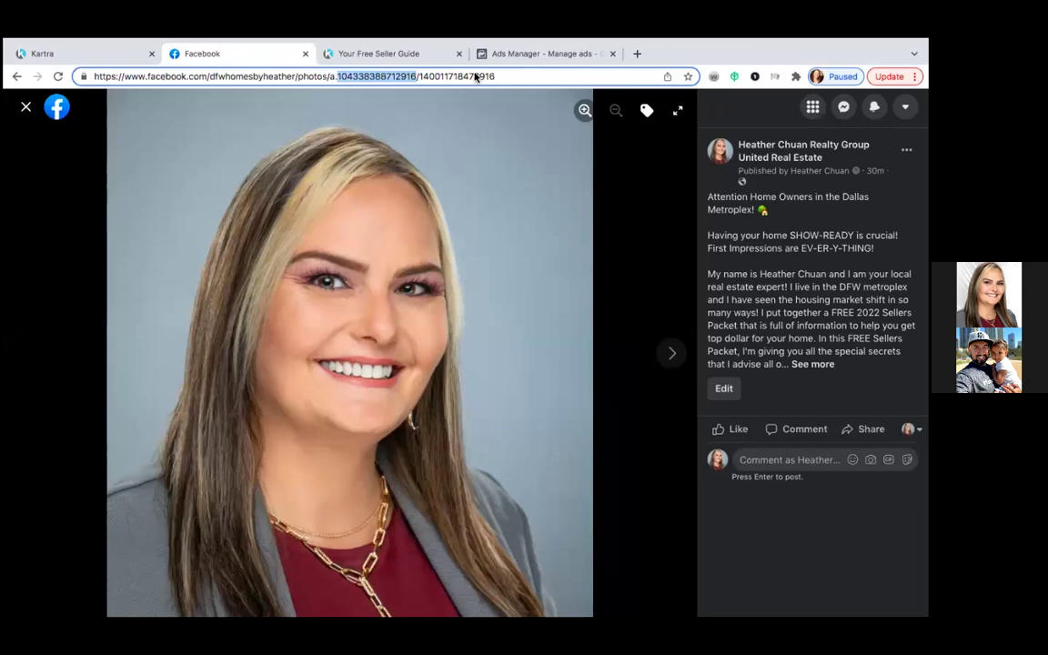
mouse_move(89, 40)
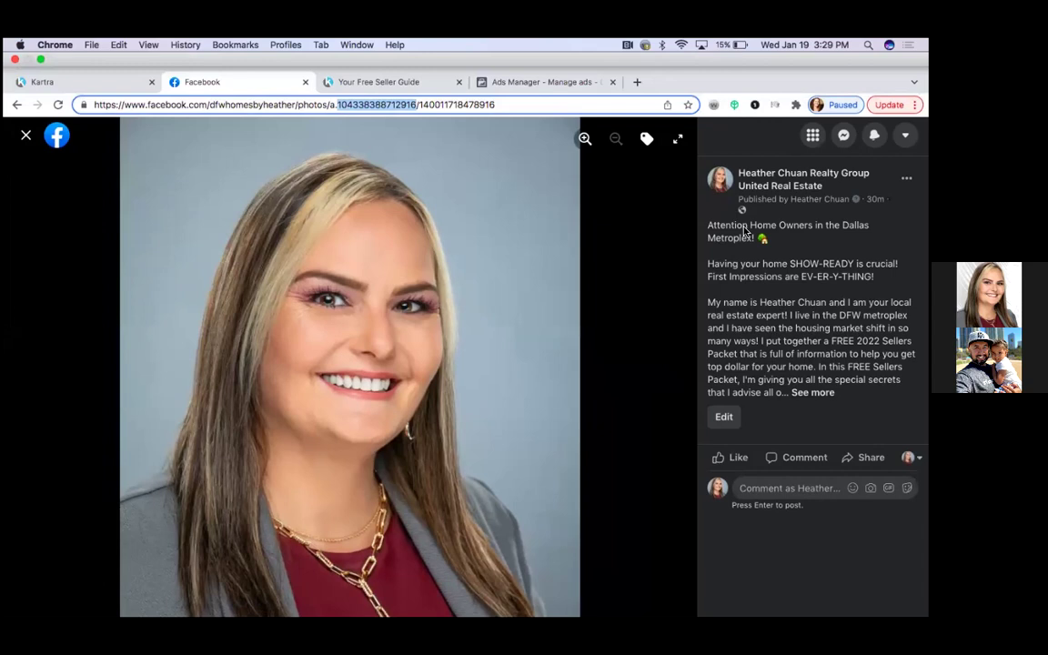
mouse_move(674, 38)
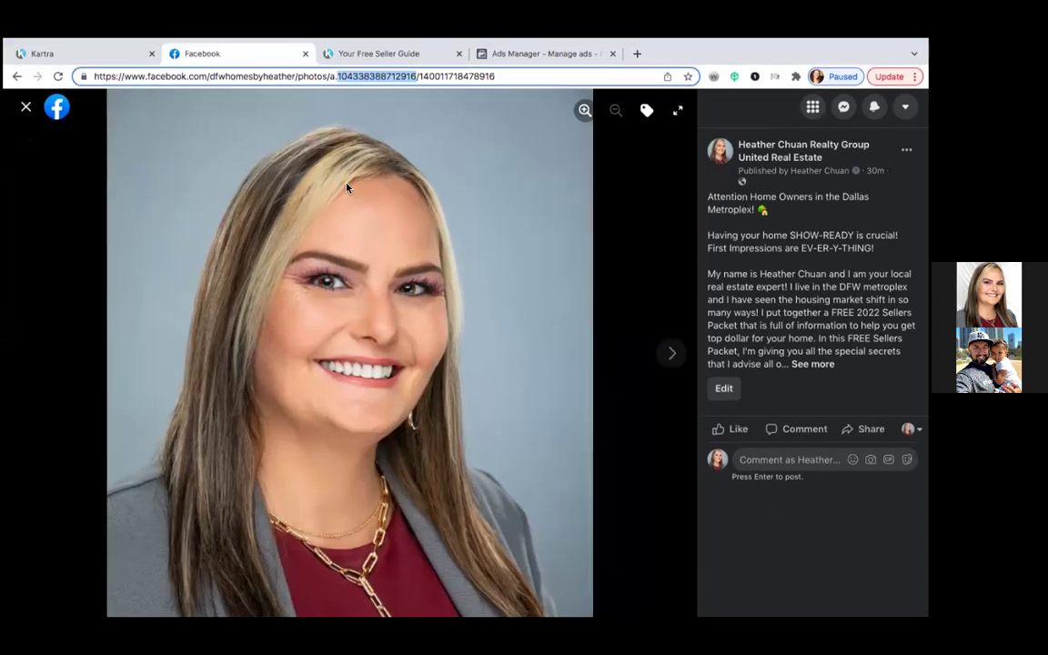
Select the Headshot Ad #1 Sellers Guide (Conversions) campaign in Ads Manager and check the delivery of its ad sets and ads
click(529, 53)
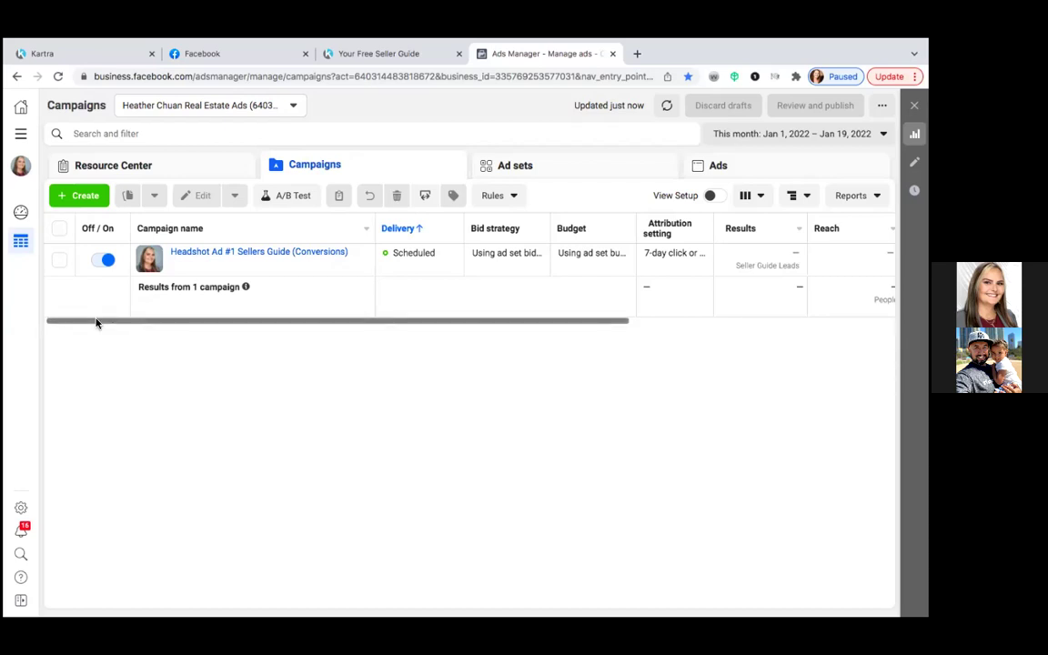
click(59, 261)
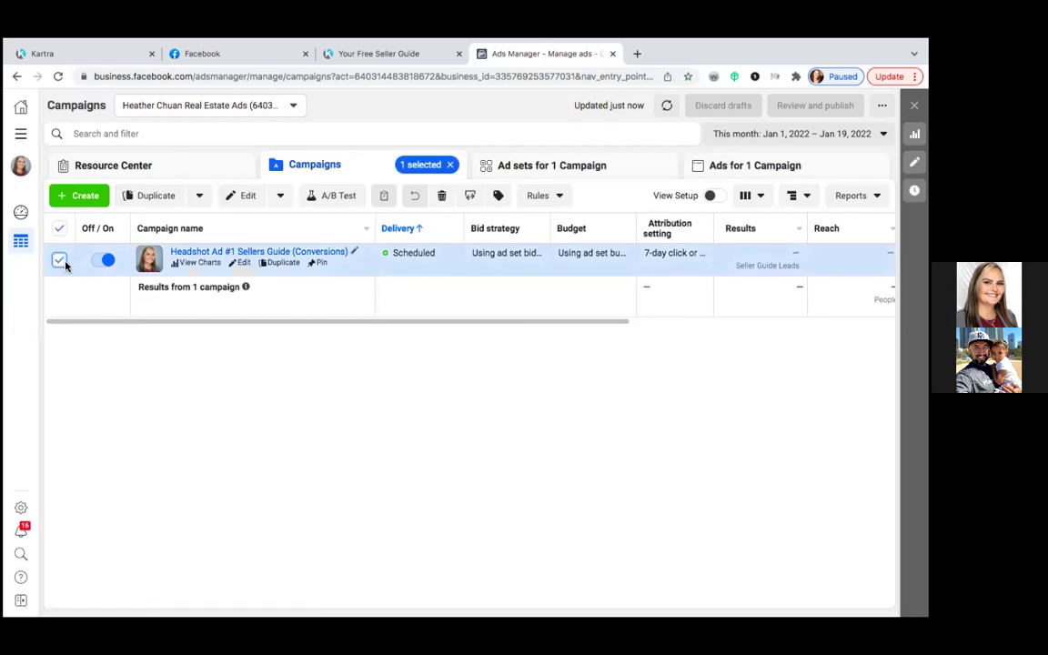
click(528, 168)
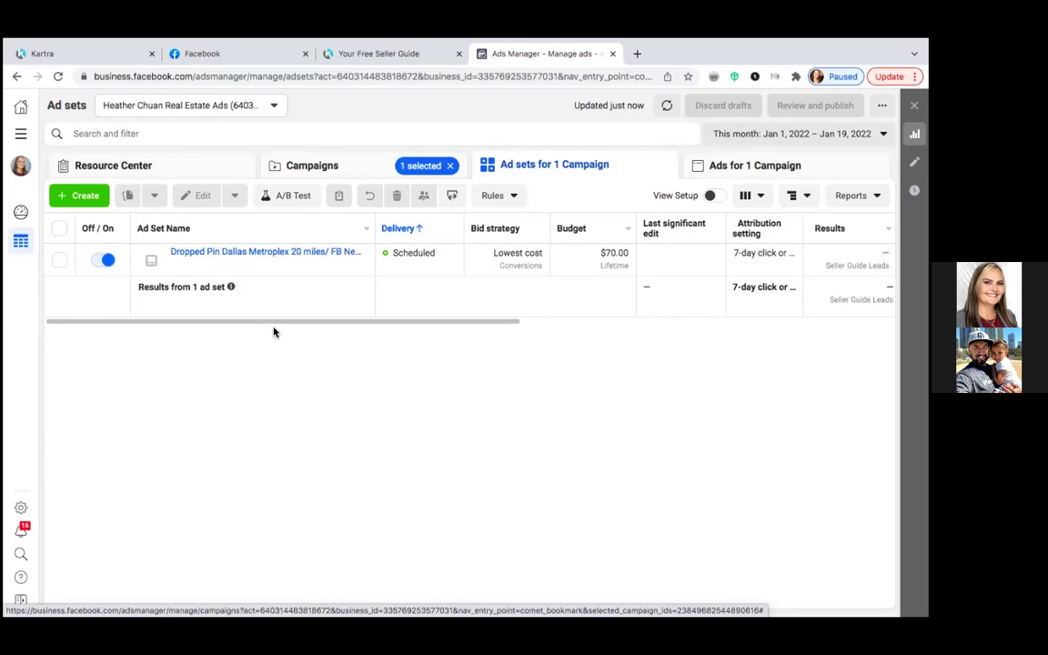
click(762, 167)
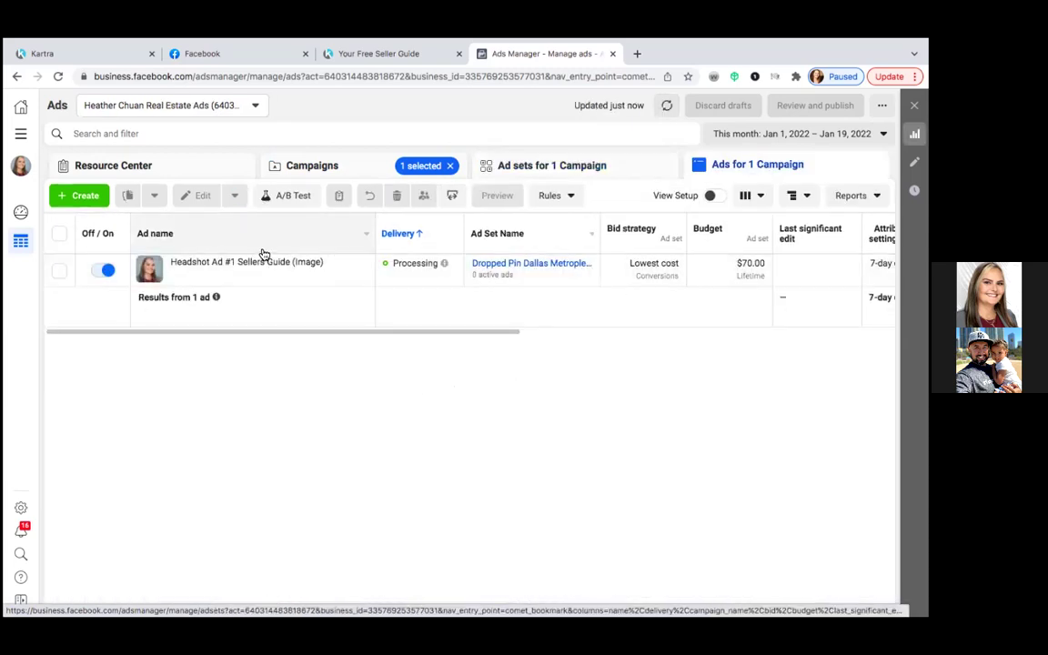
Open the Headshot Ad #1 Sellers Guide (Image) ad for editing and preview it in the Facebook Desktop News Feed
mouse_move(261, 260)
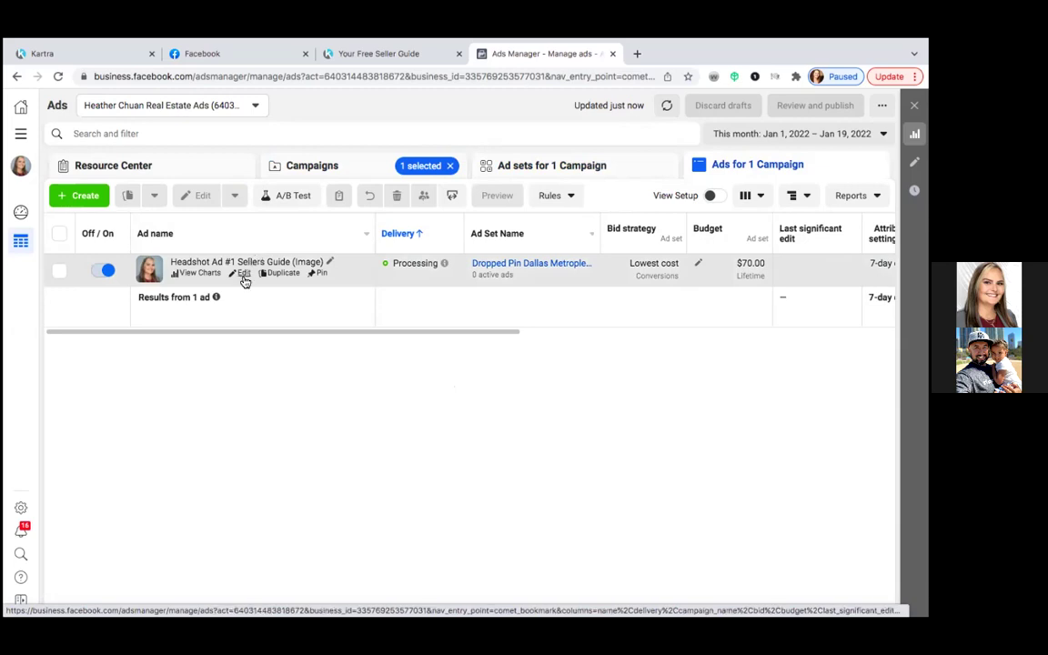
click(243, 276)
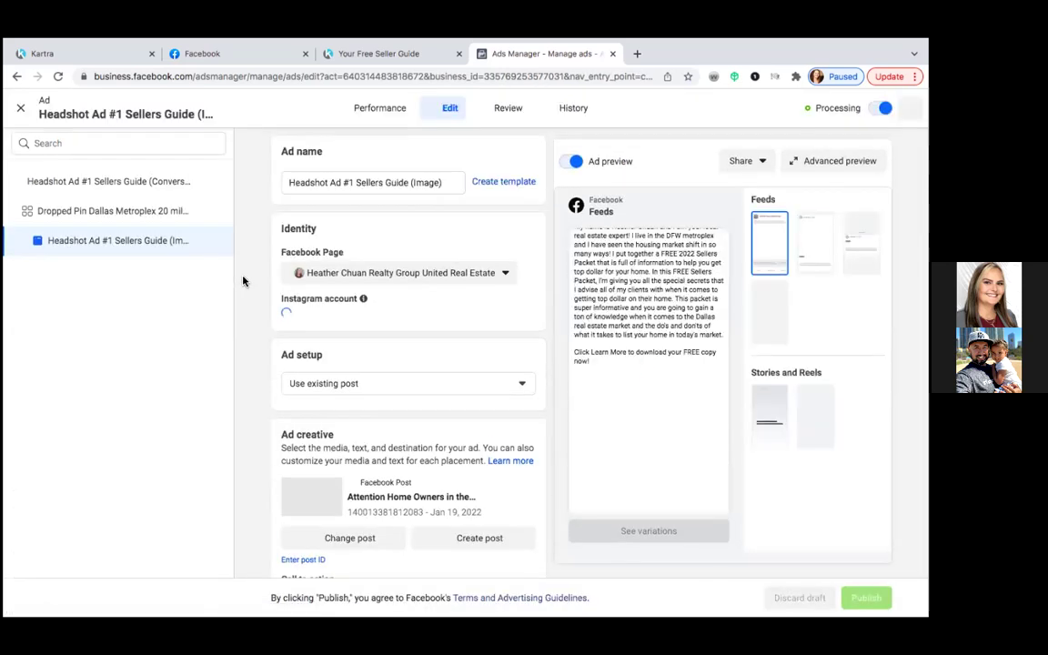
click(756, 164)
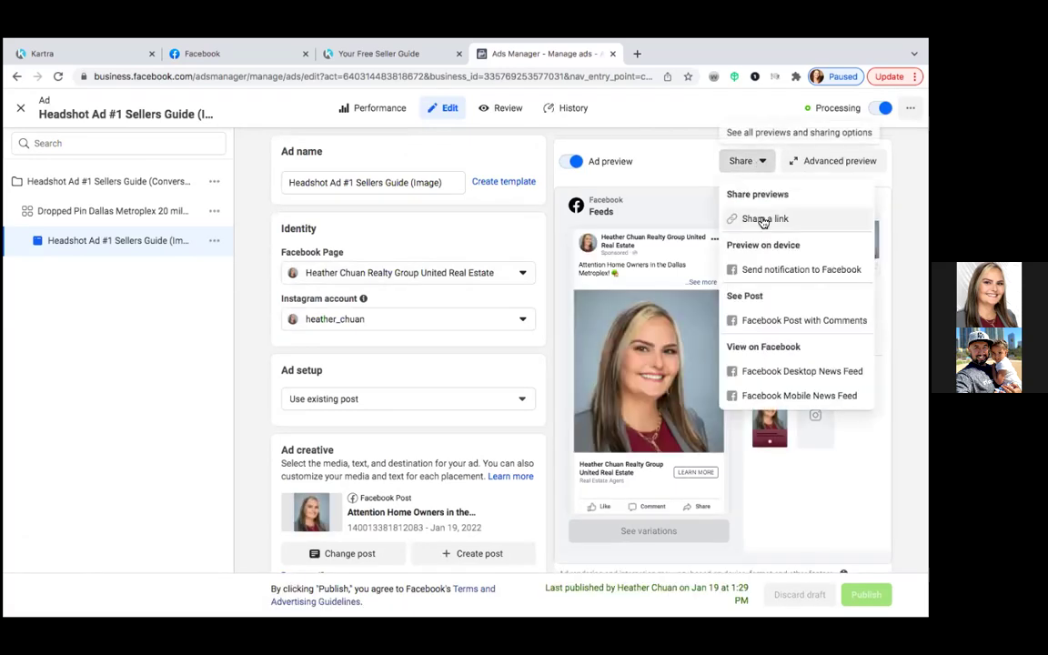
click(766, 372)
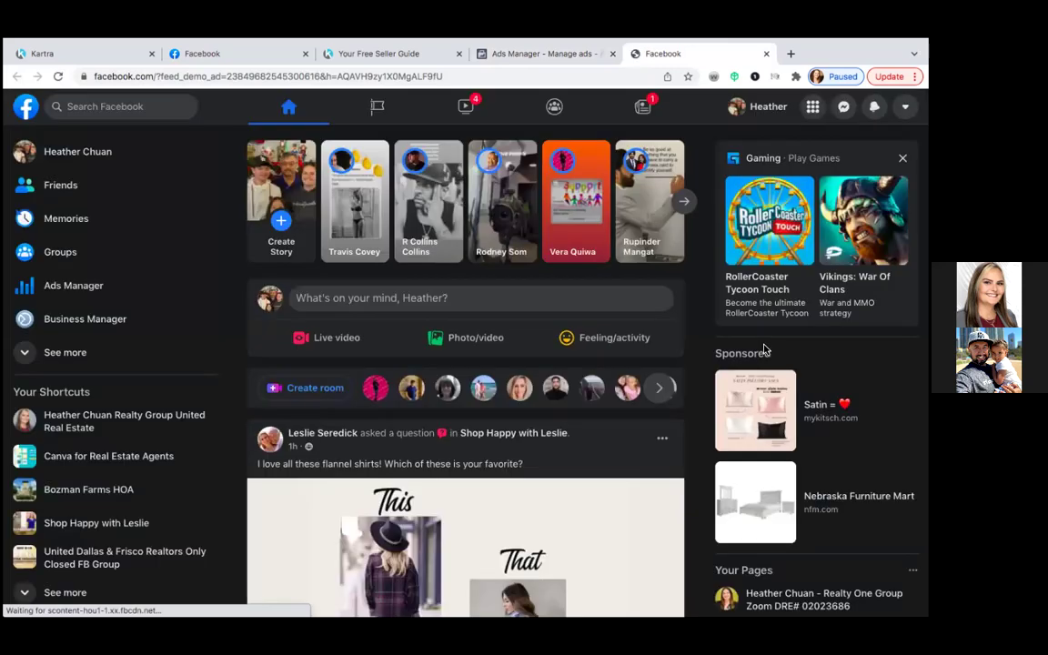
Find the sponsored demo post in the news feed and examine its text, image and Learn more call to action
scroll(706, 329, down, 8)
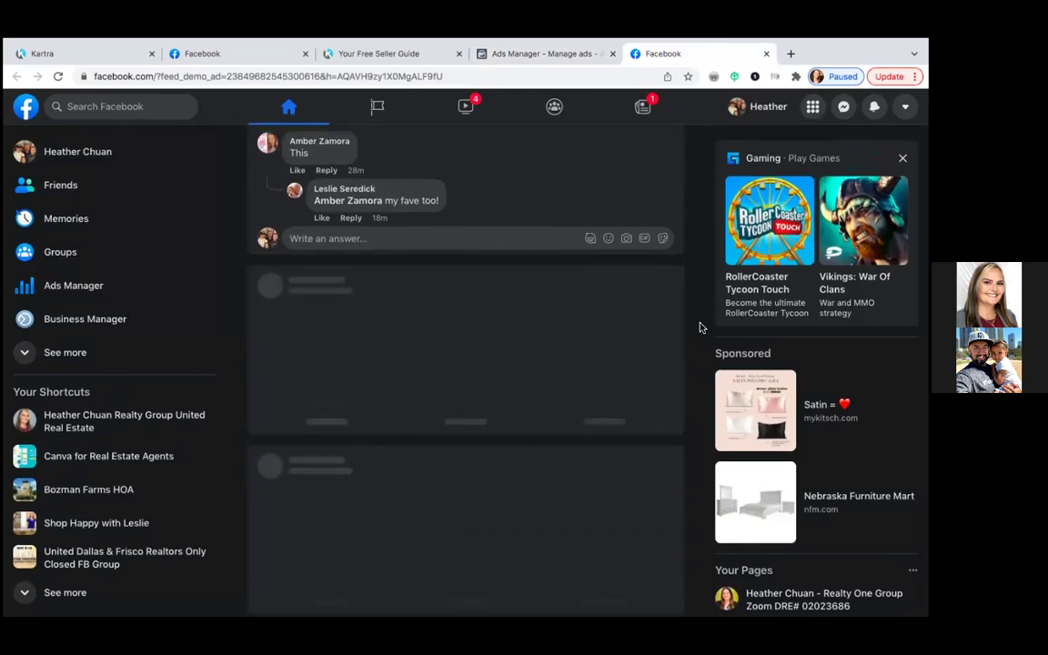
scroll(700, 327, down, 3)
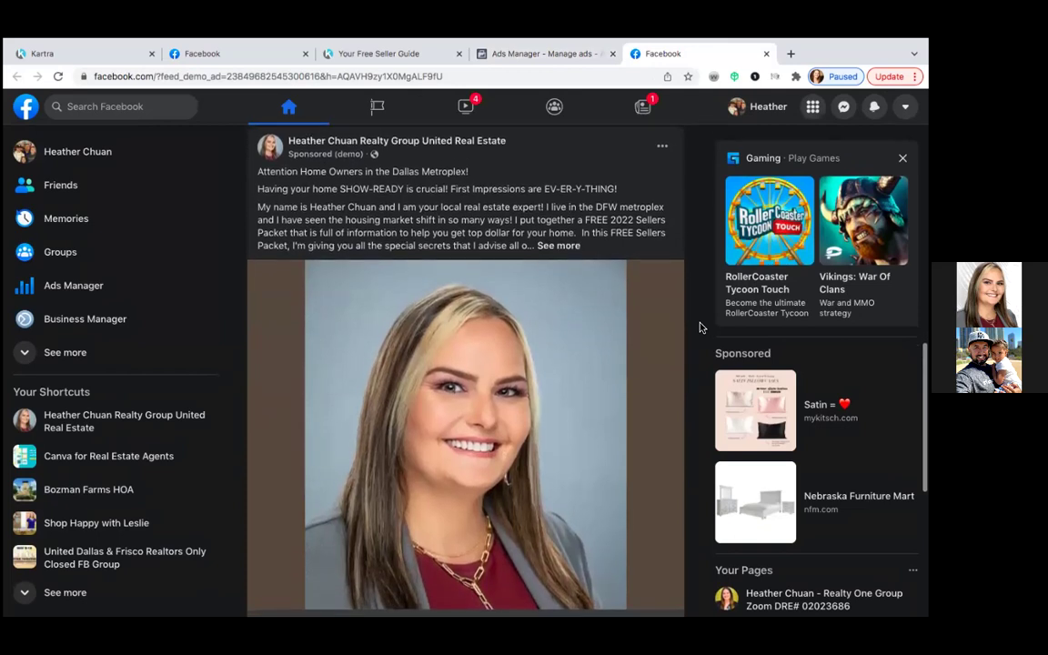
scroll(701, 327, down, 2)
scroll(700, 327, up, 1)
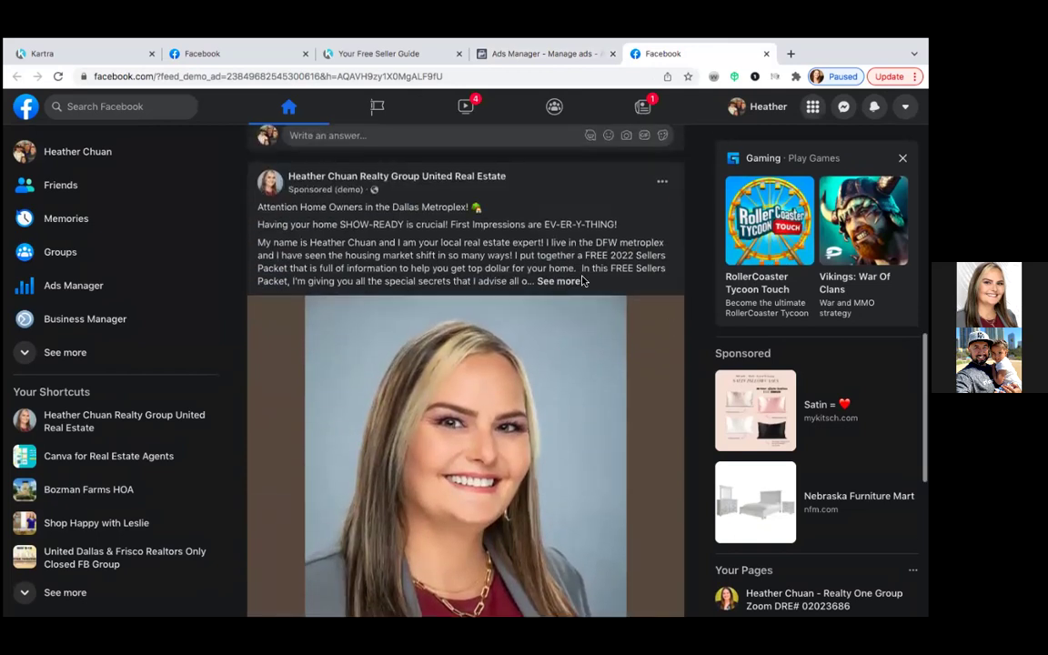
scroll(657, 290, down, 3)
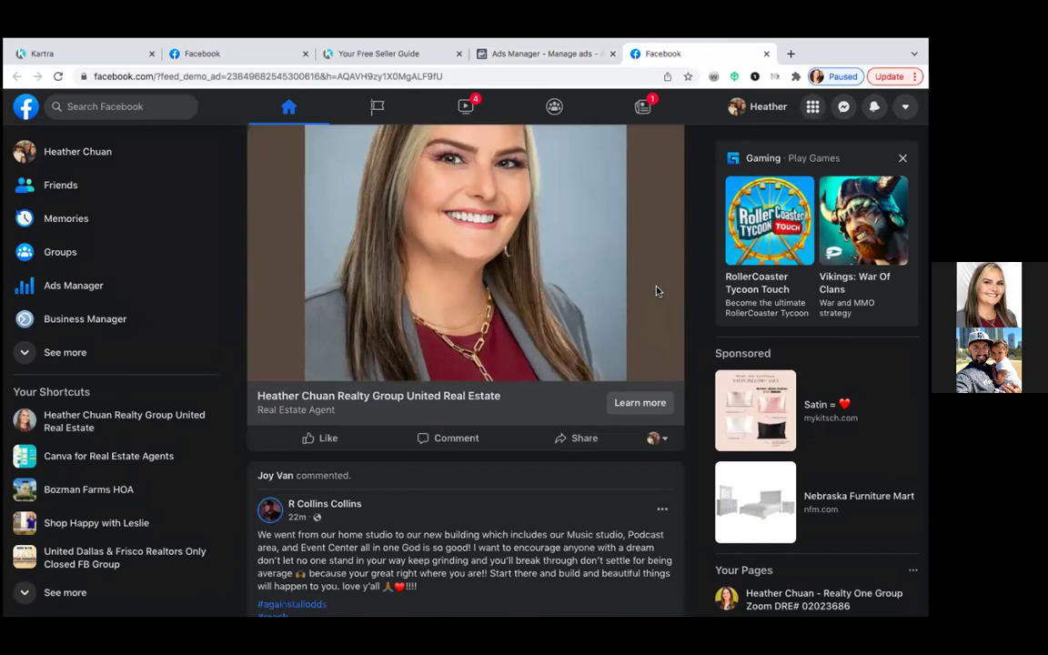
scroll(660, 292, up, 4)
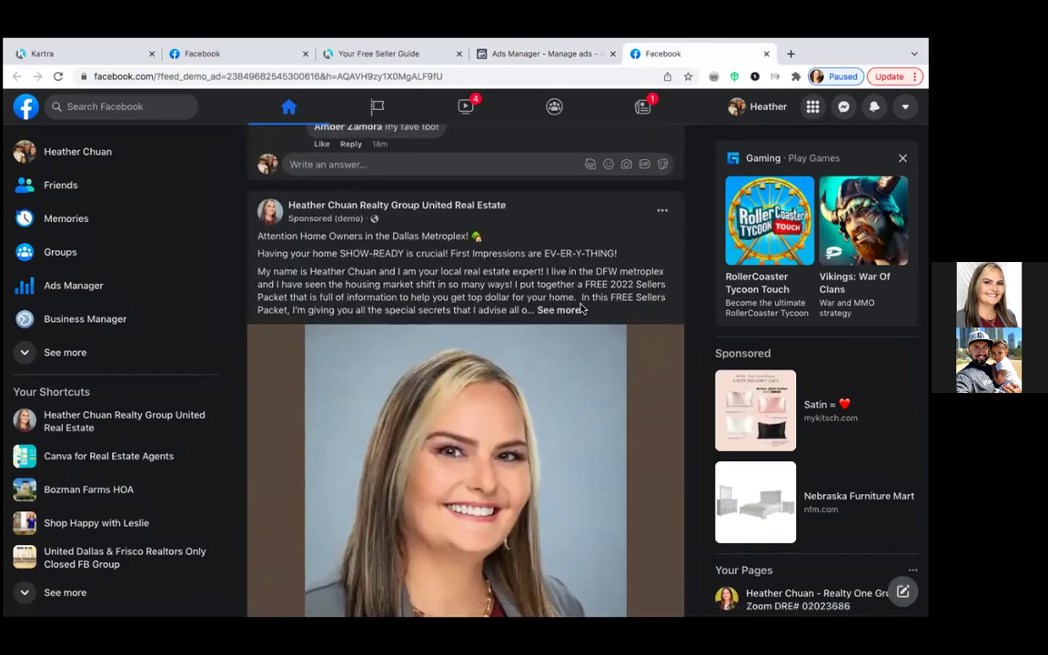
drag(577, 312, 600, 311)
scroll(685, 360, down, 2)
scroll(687, 360, up, 1)
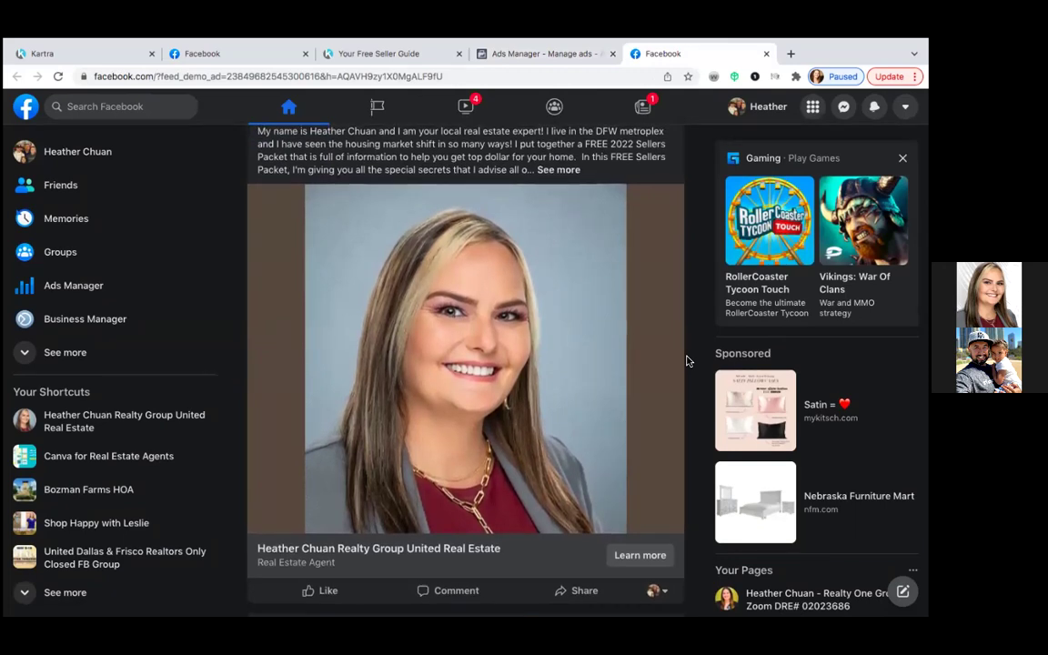
scroll(688, 361, up, 1)
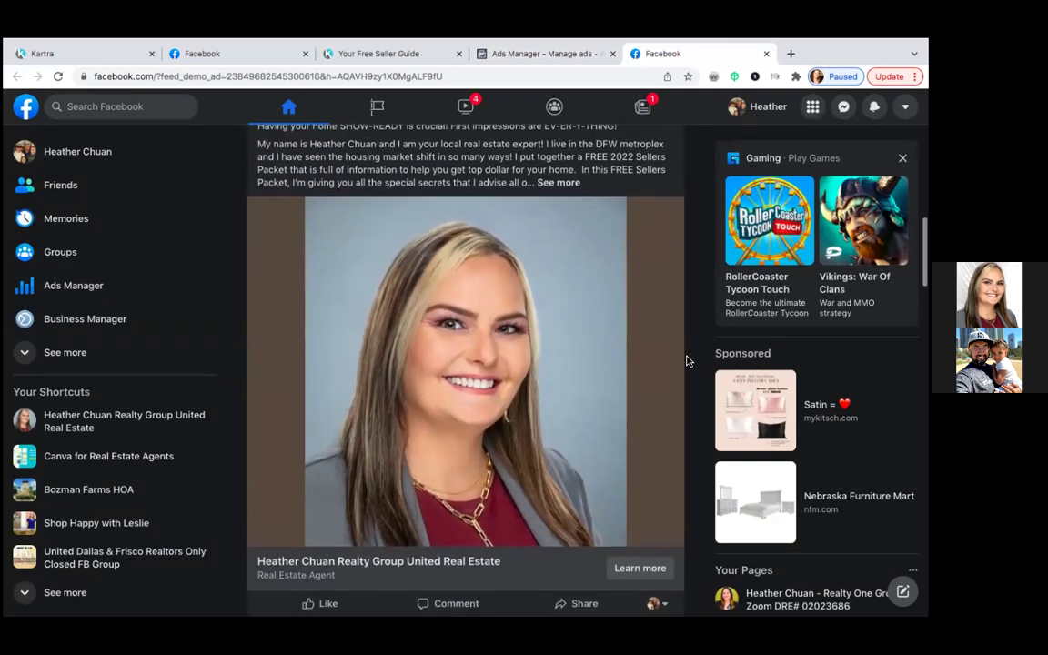
scroll(687, 360, up, 2)
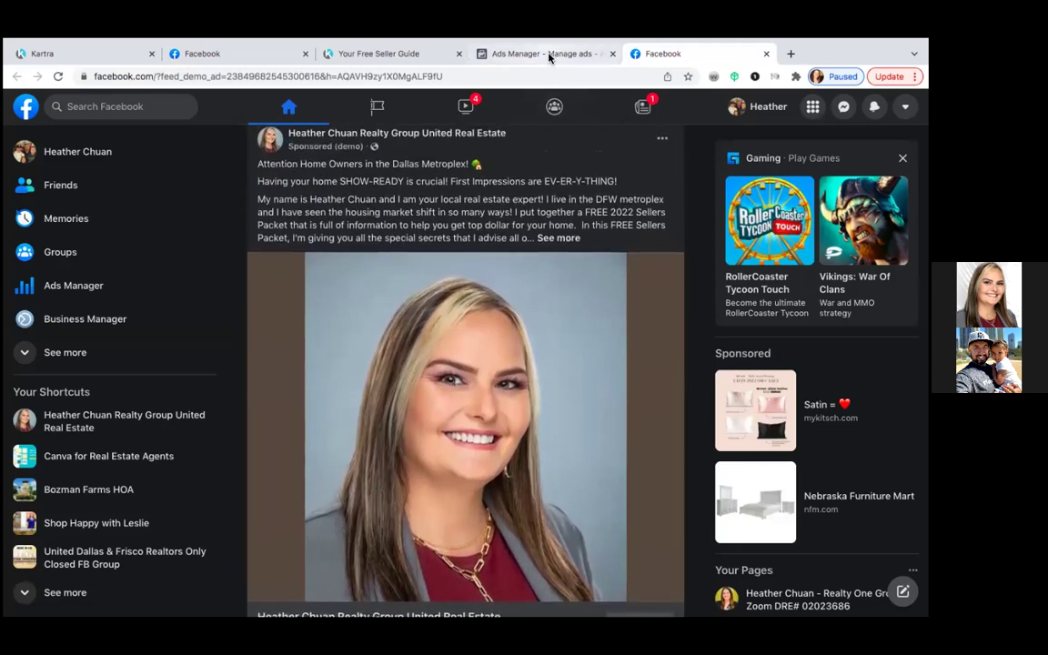
Return to the ad's editor, check its creative and call to action, and publish the ad again
click(496, 52)
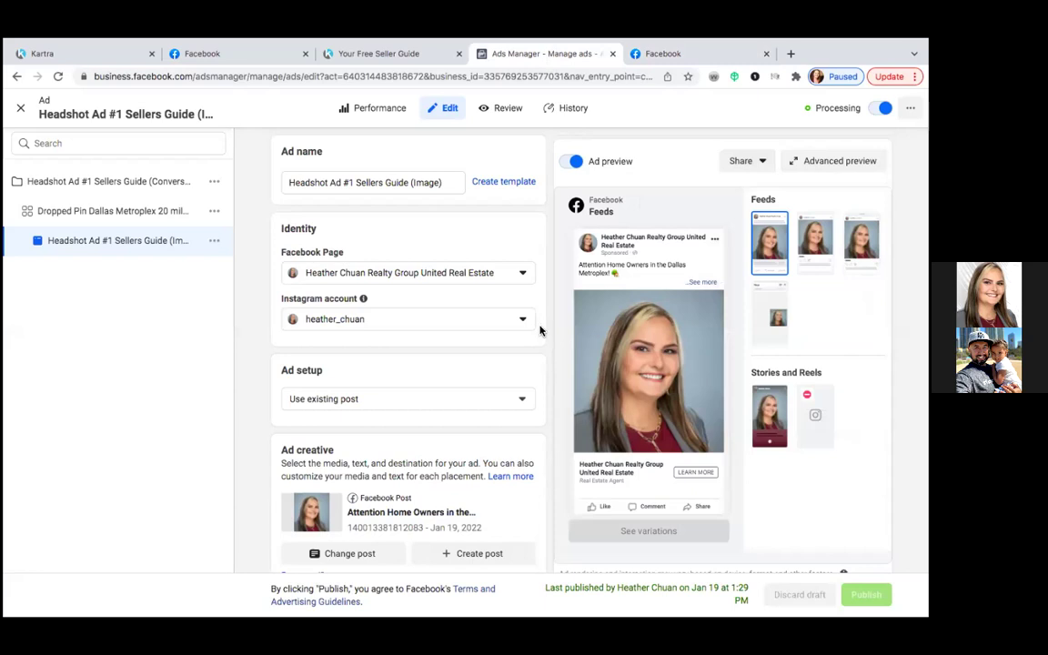
scroll(540, 331, down, 3)
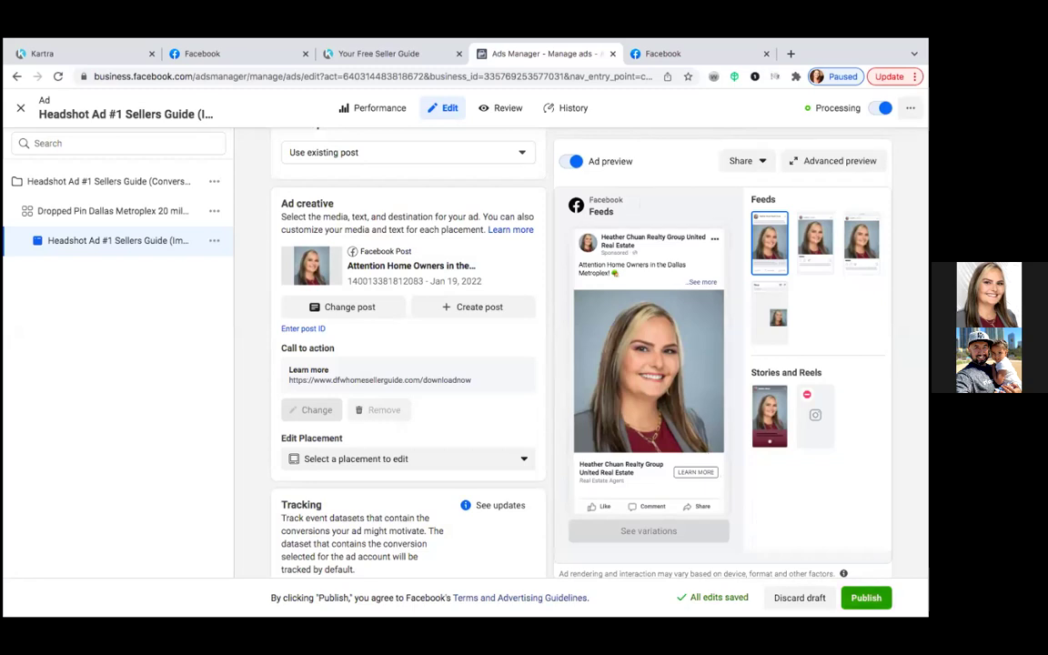
click(866, 598)
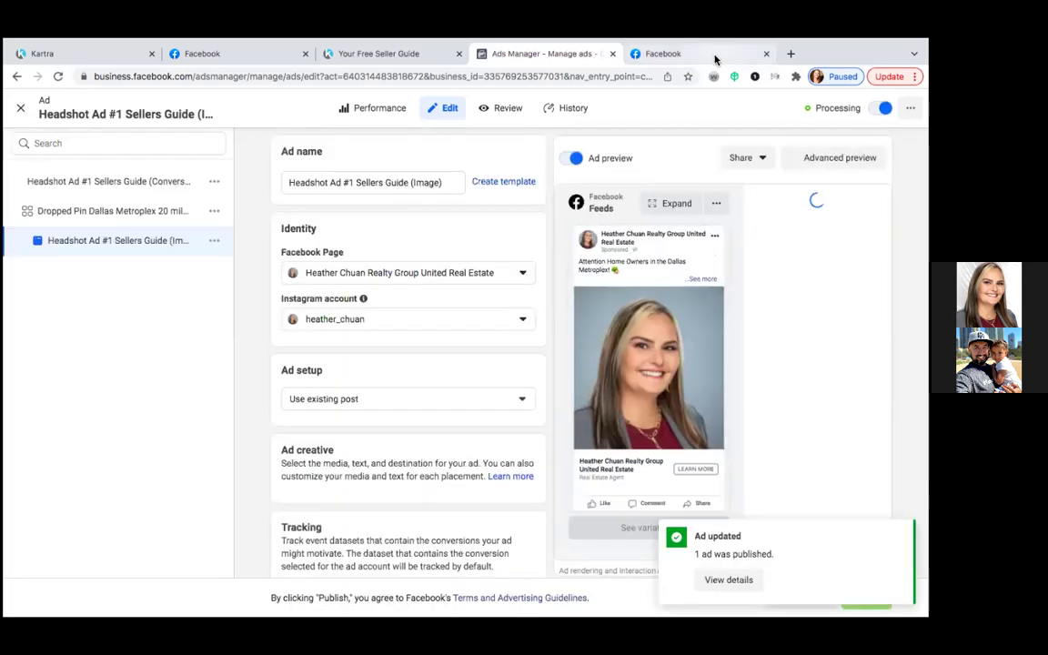
Test the previewed ad's Learn more link and the landing page's free copy download form, closing both without submitting
click(715, 56)
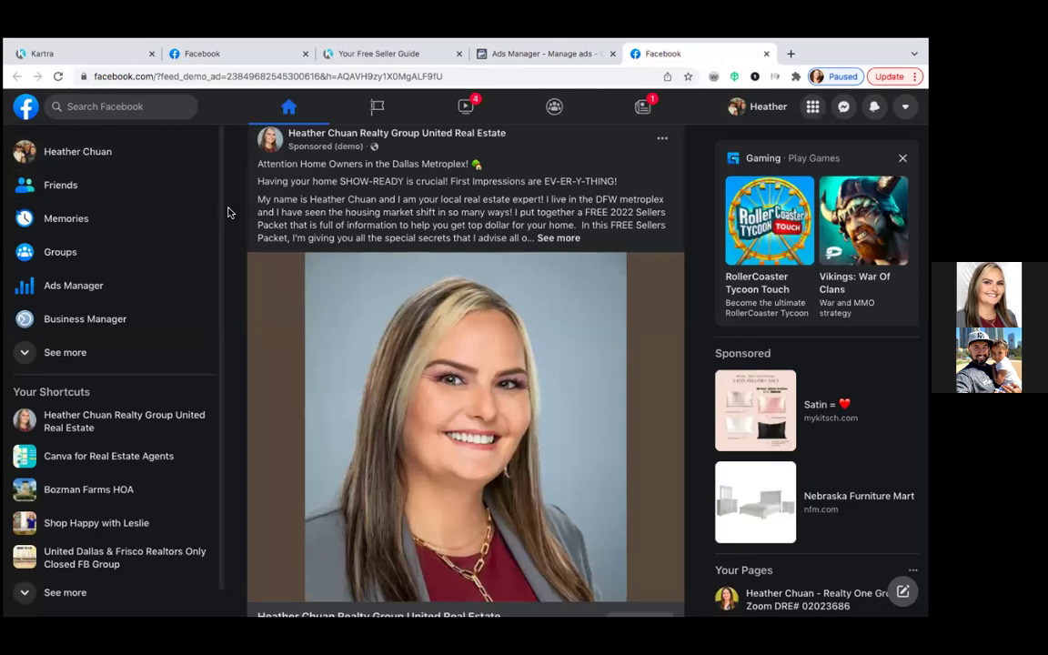
scroll(239, 217, down, 3)
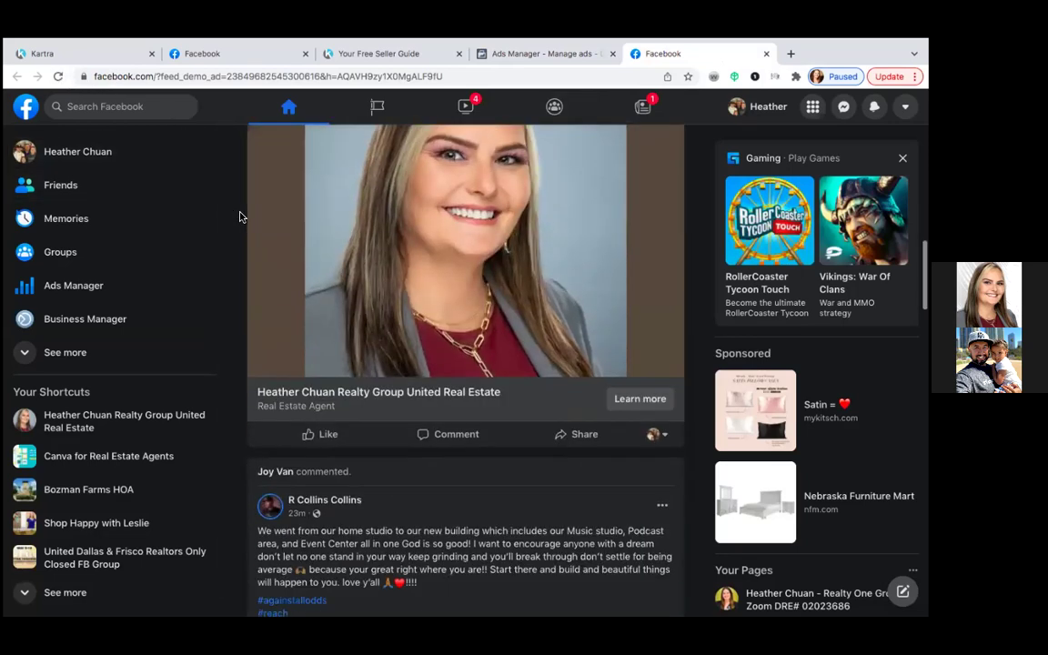
click(637, 326)
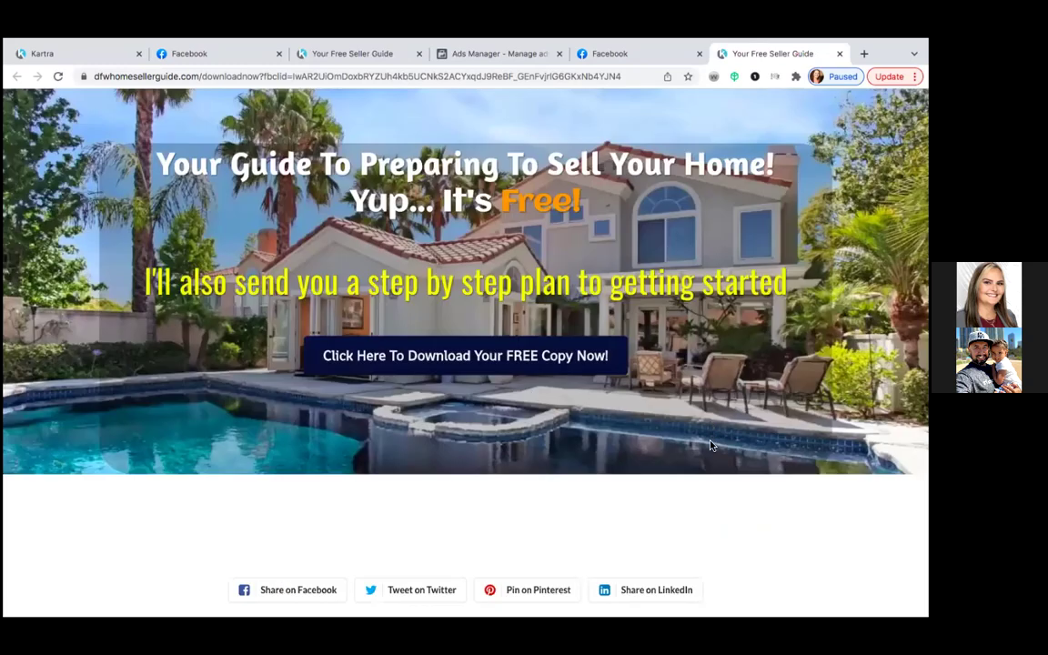
scroll(710, 444, down, 2)
scroll(708, 443, up, 2)
click(482, 355)
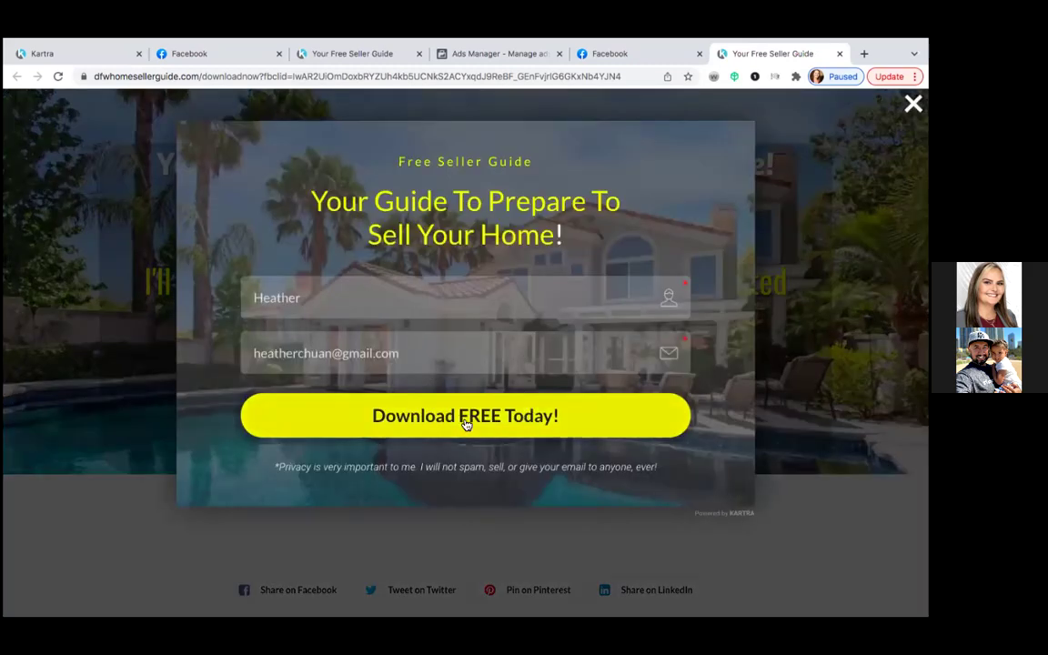
click(913, 103)
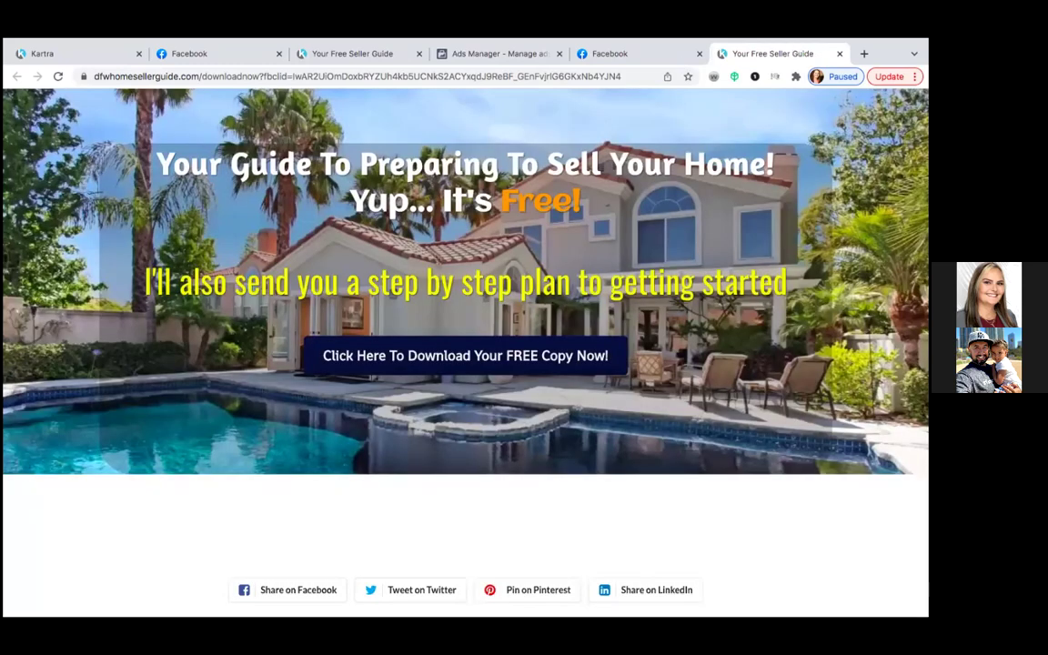
click(839, 53)
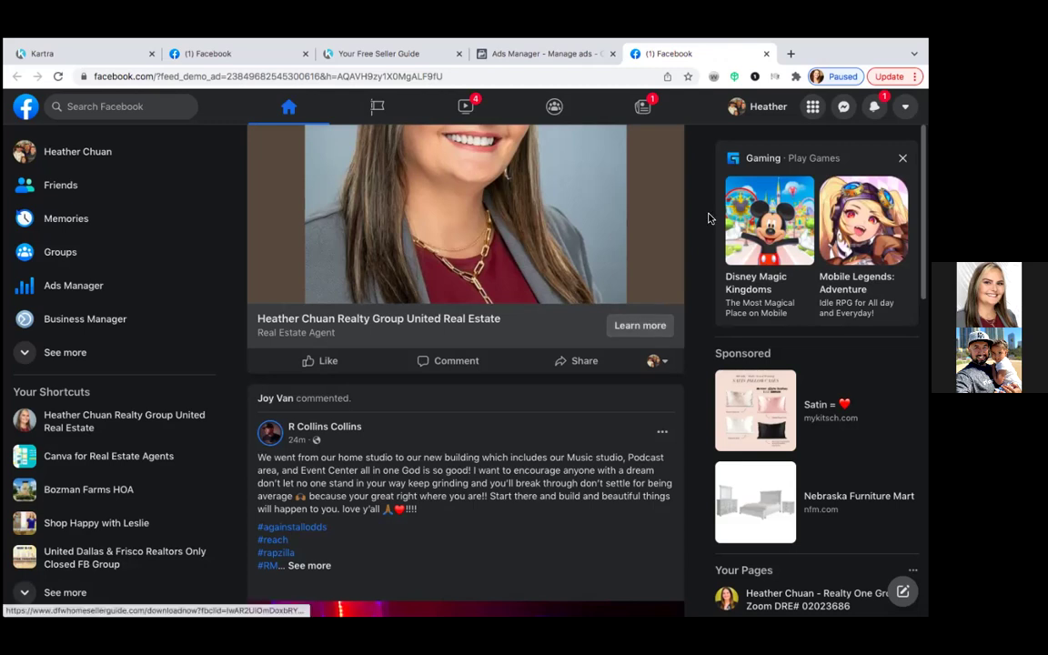
Close the news feed preview and look over the published ad's settings in Ads Manager
scroll(648, 253, up, 5)
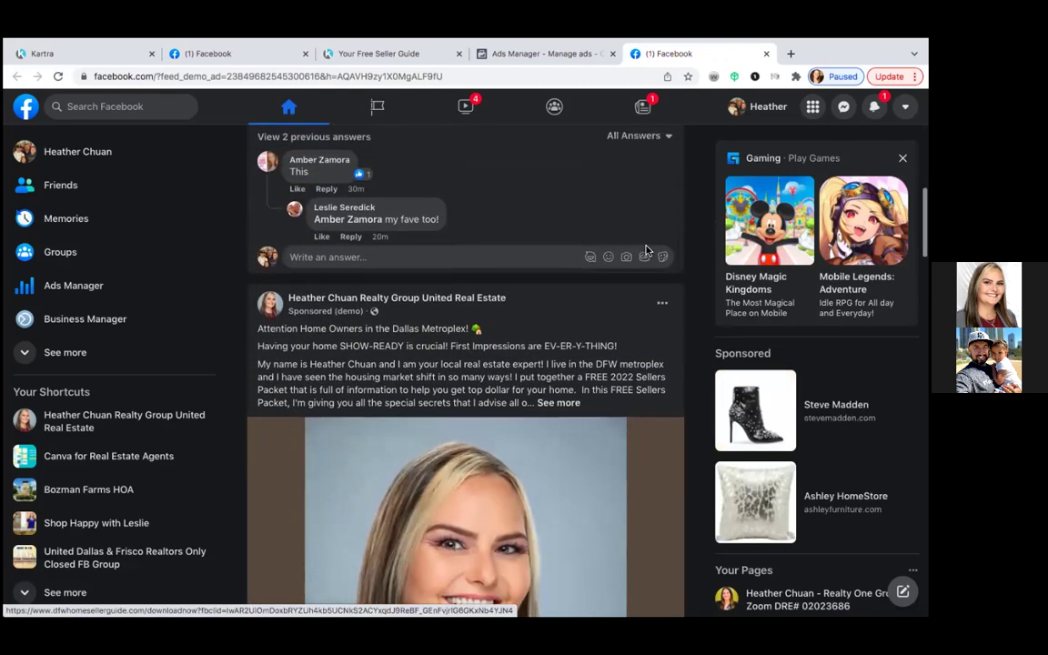
scroll(648, 251, up, 10)
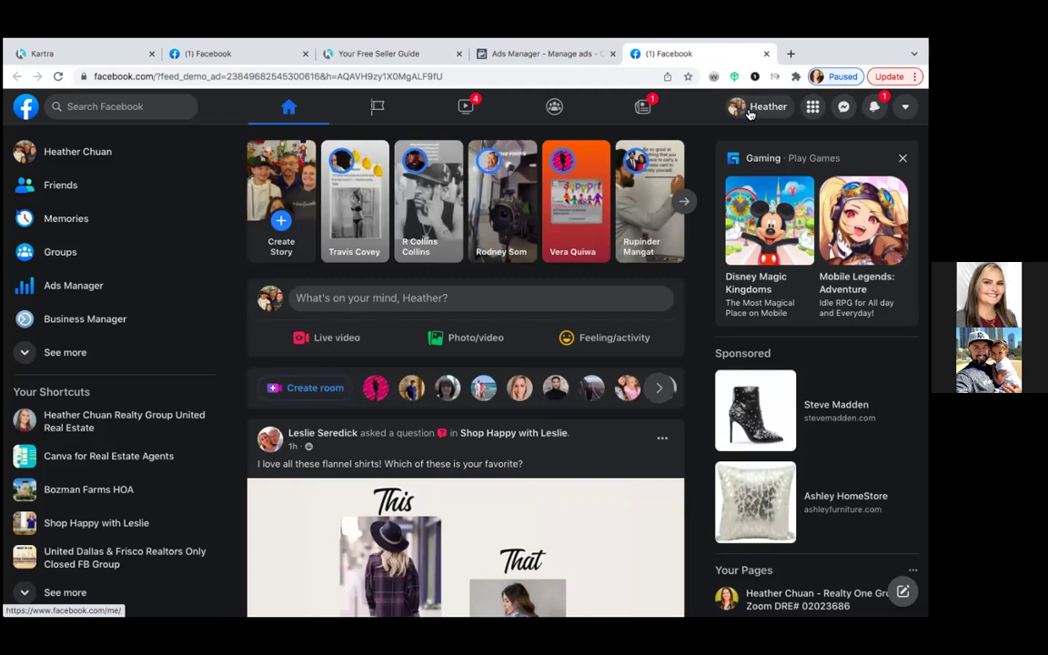
click(766, 54)
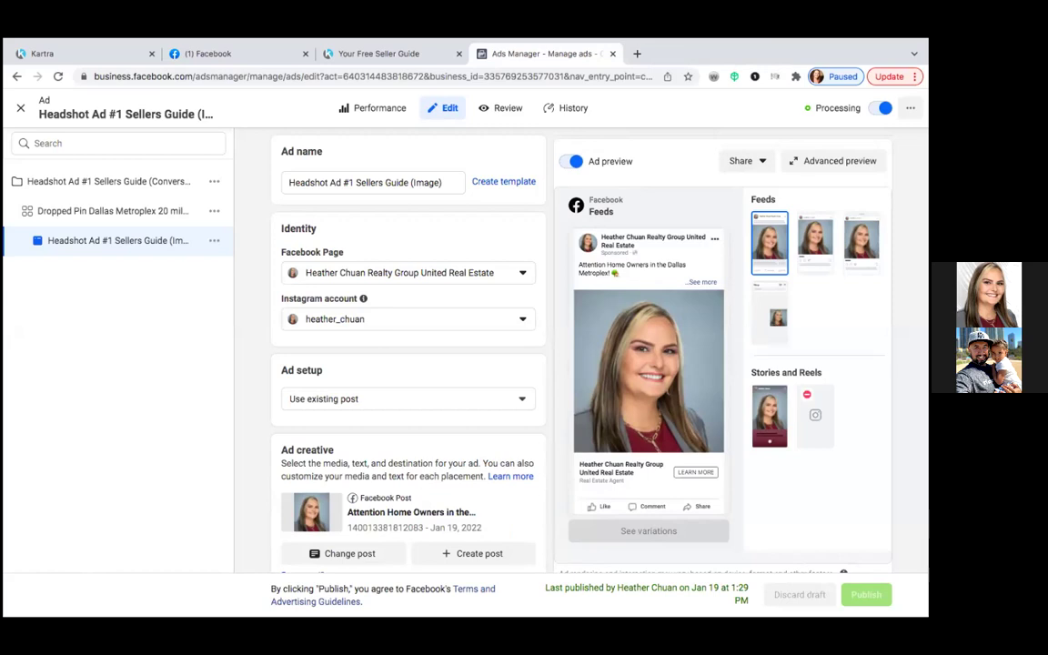
scroll(408, 364, down, 4)
scroll(408, 364, up, 4)
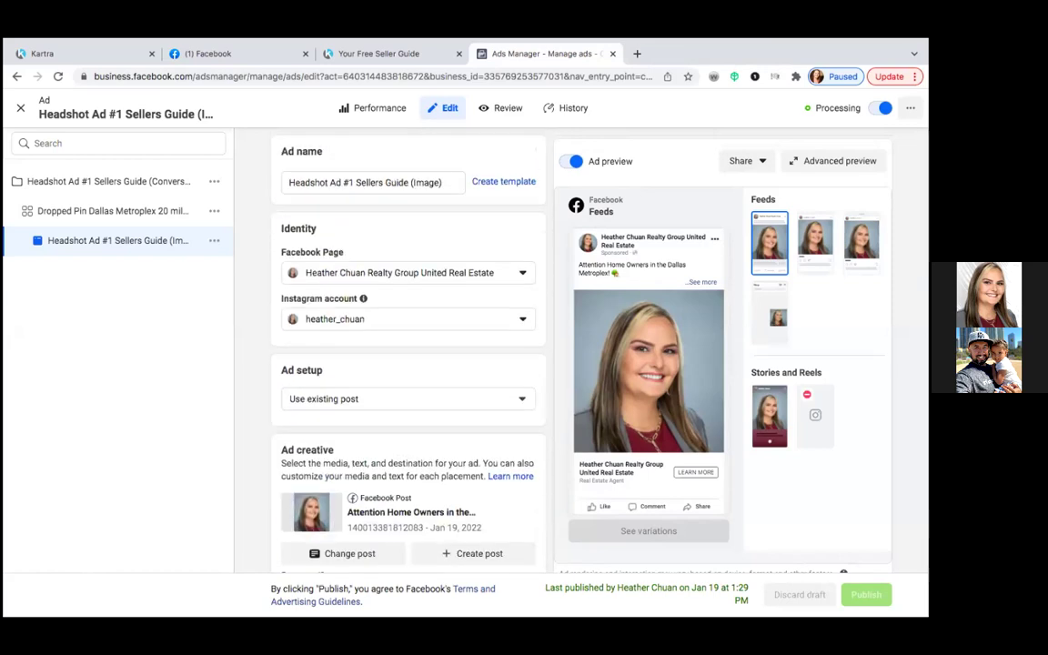